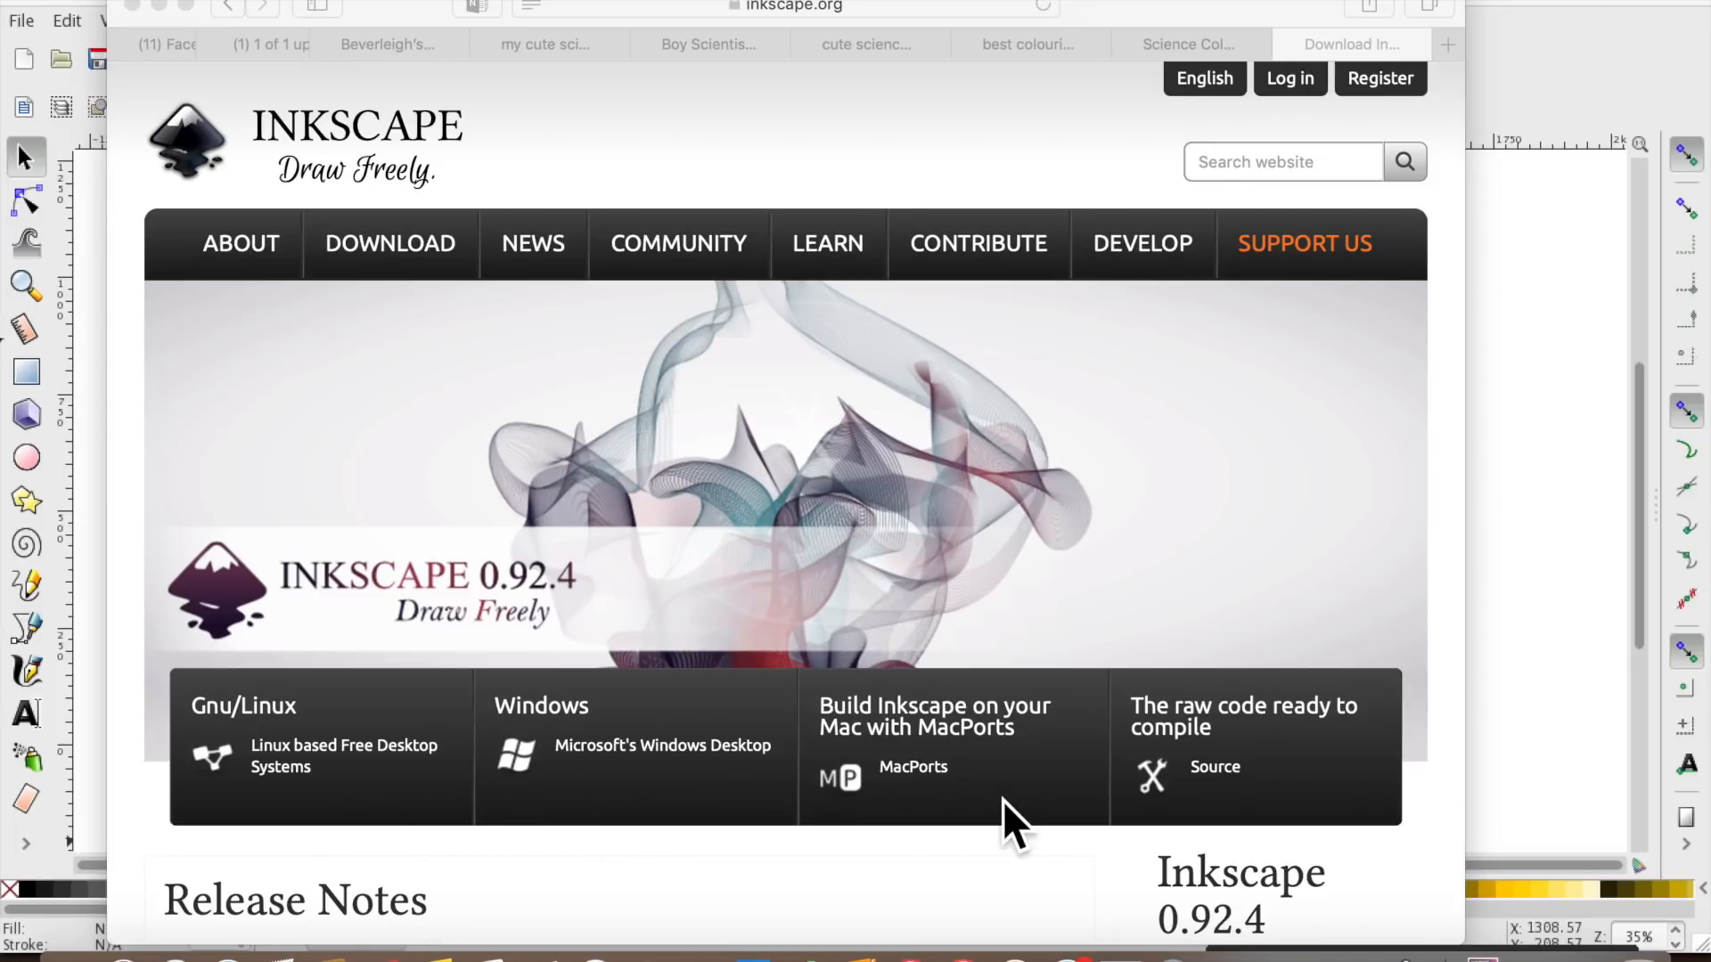
# Look over the Inkscape 0.92.4 download page and the search results for best colouring pages for kids.
pyautogui.scroll(-3, 927, 571)
pyautogui.scroll(3, 925, 560)
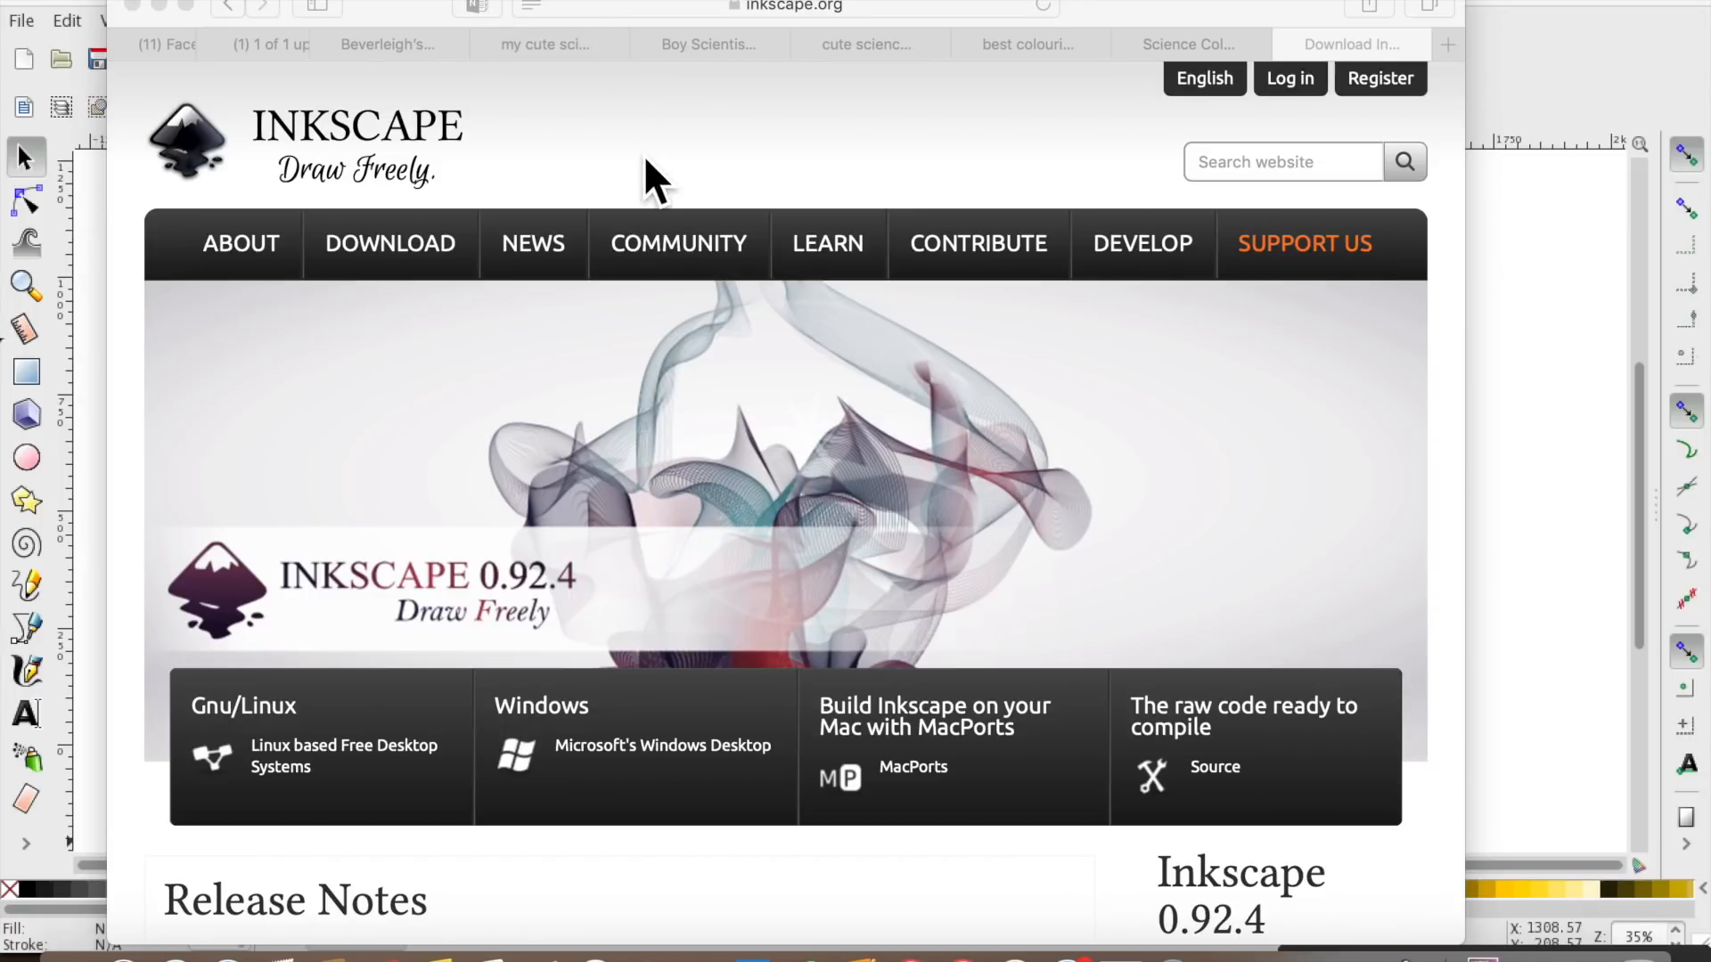
pyautogui.click(162, 8)
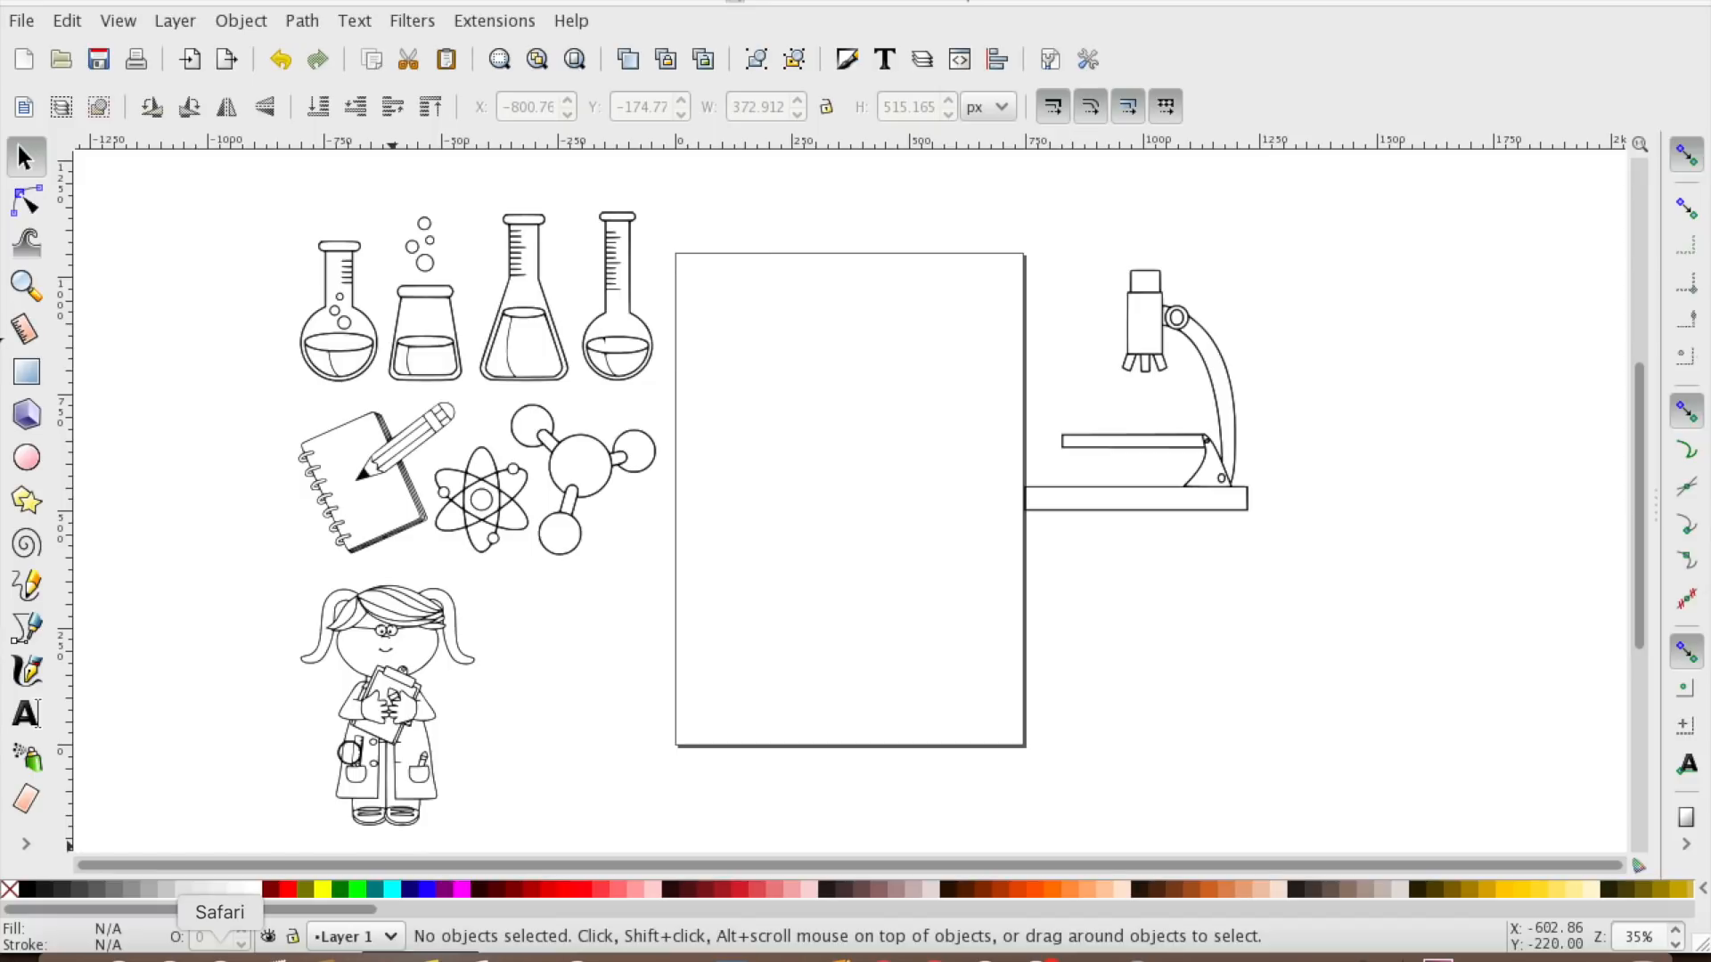
pyautogui.click(220, 957)
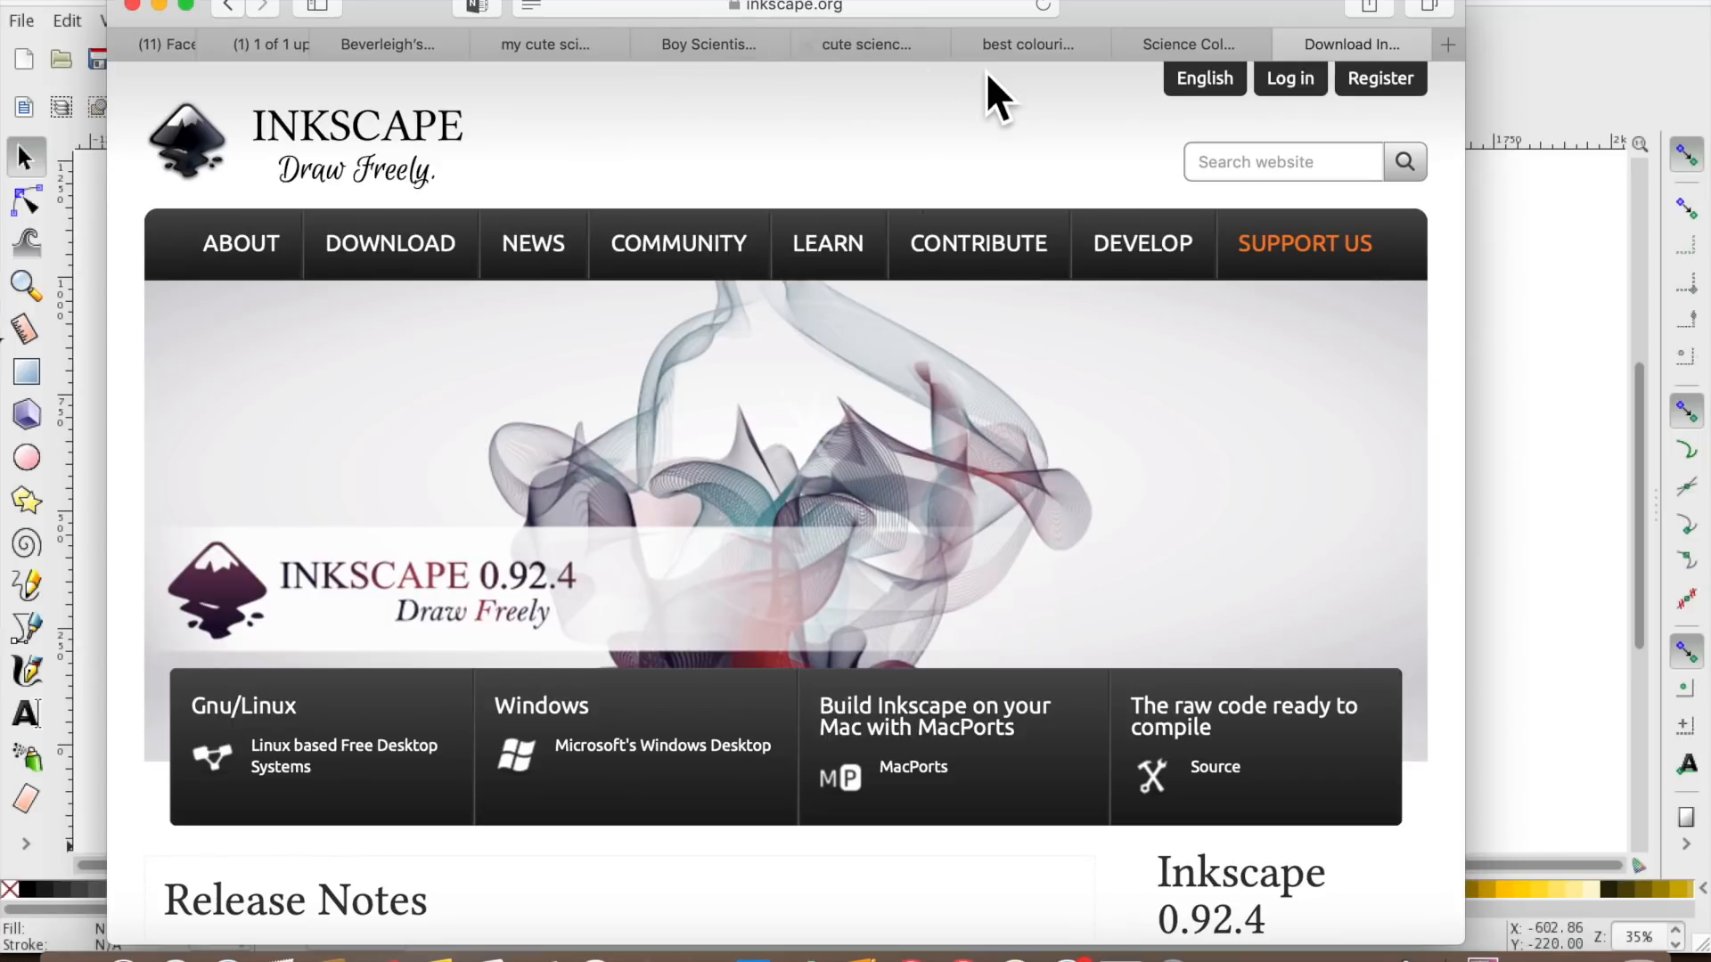
pyautogui.click(1045, 51)
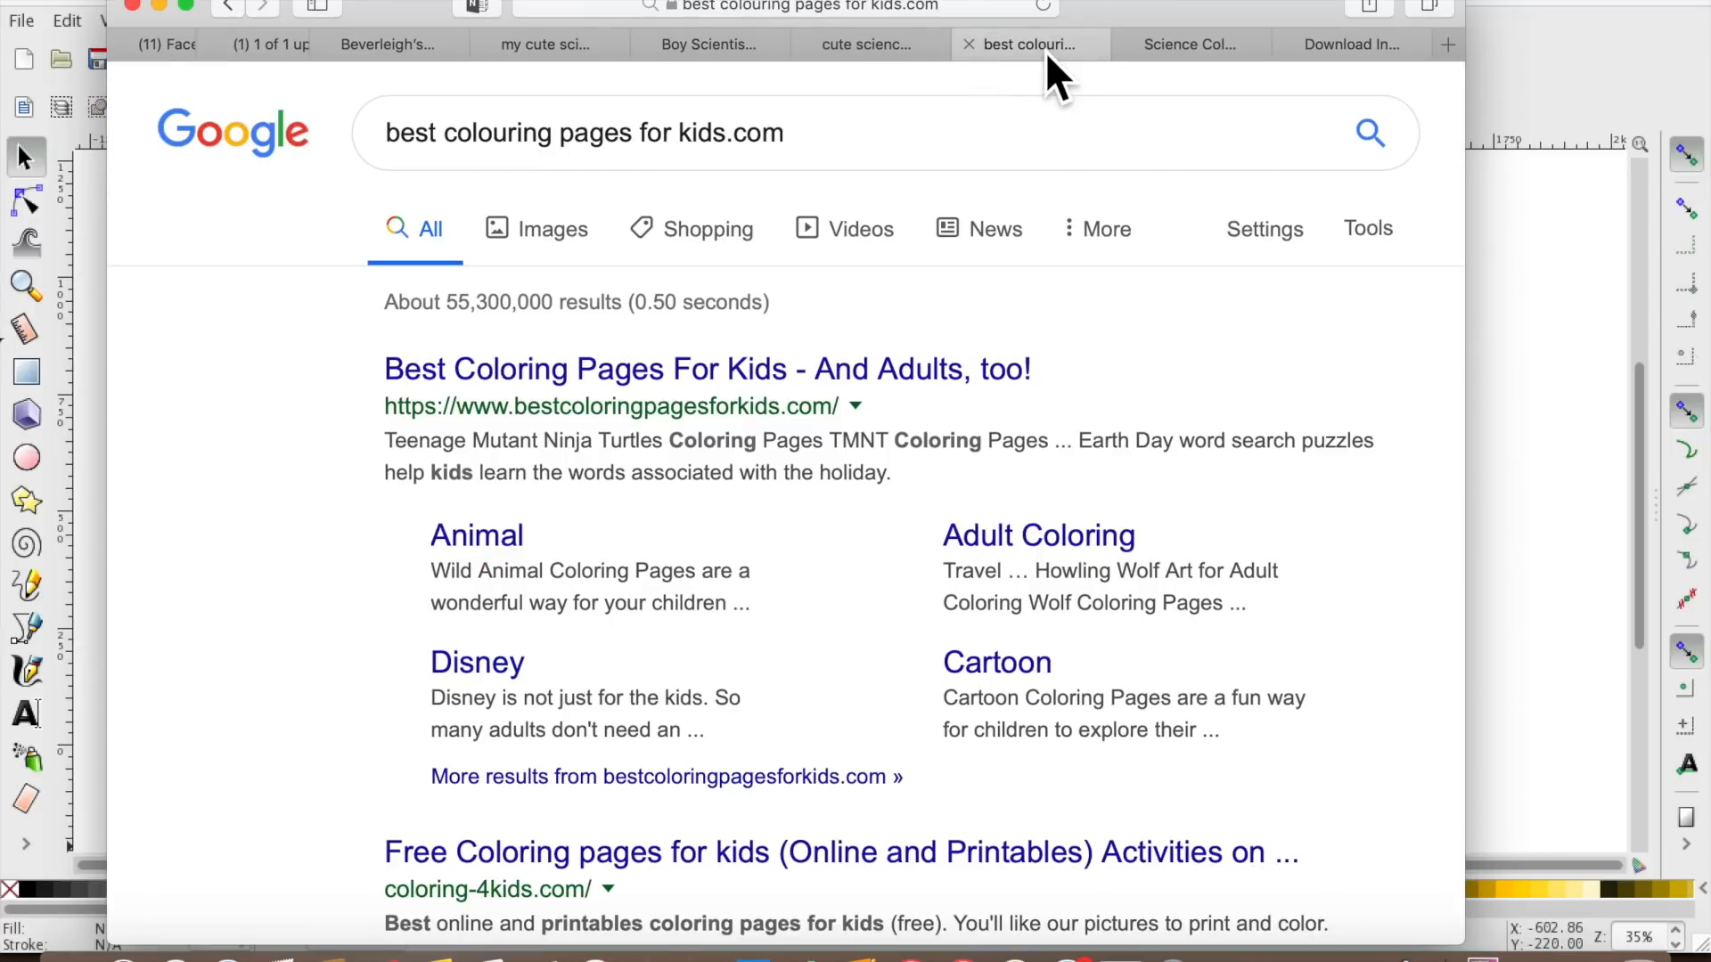
# View the Boy Scientist Holding Jar of Bees page on MyCuteGraphics and go to its Science Clip Art category.
pyautogui.click(710, 48)
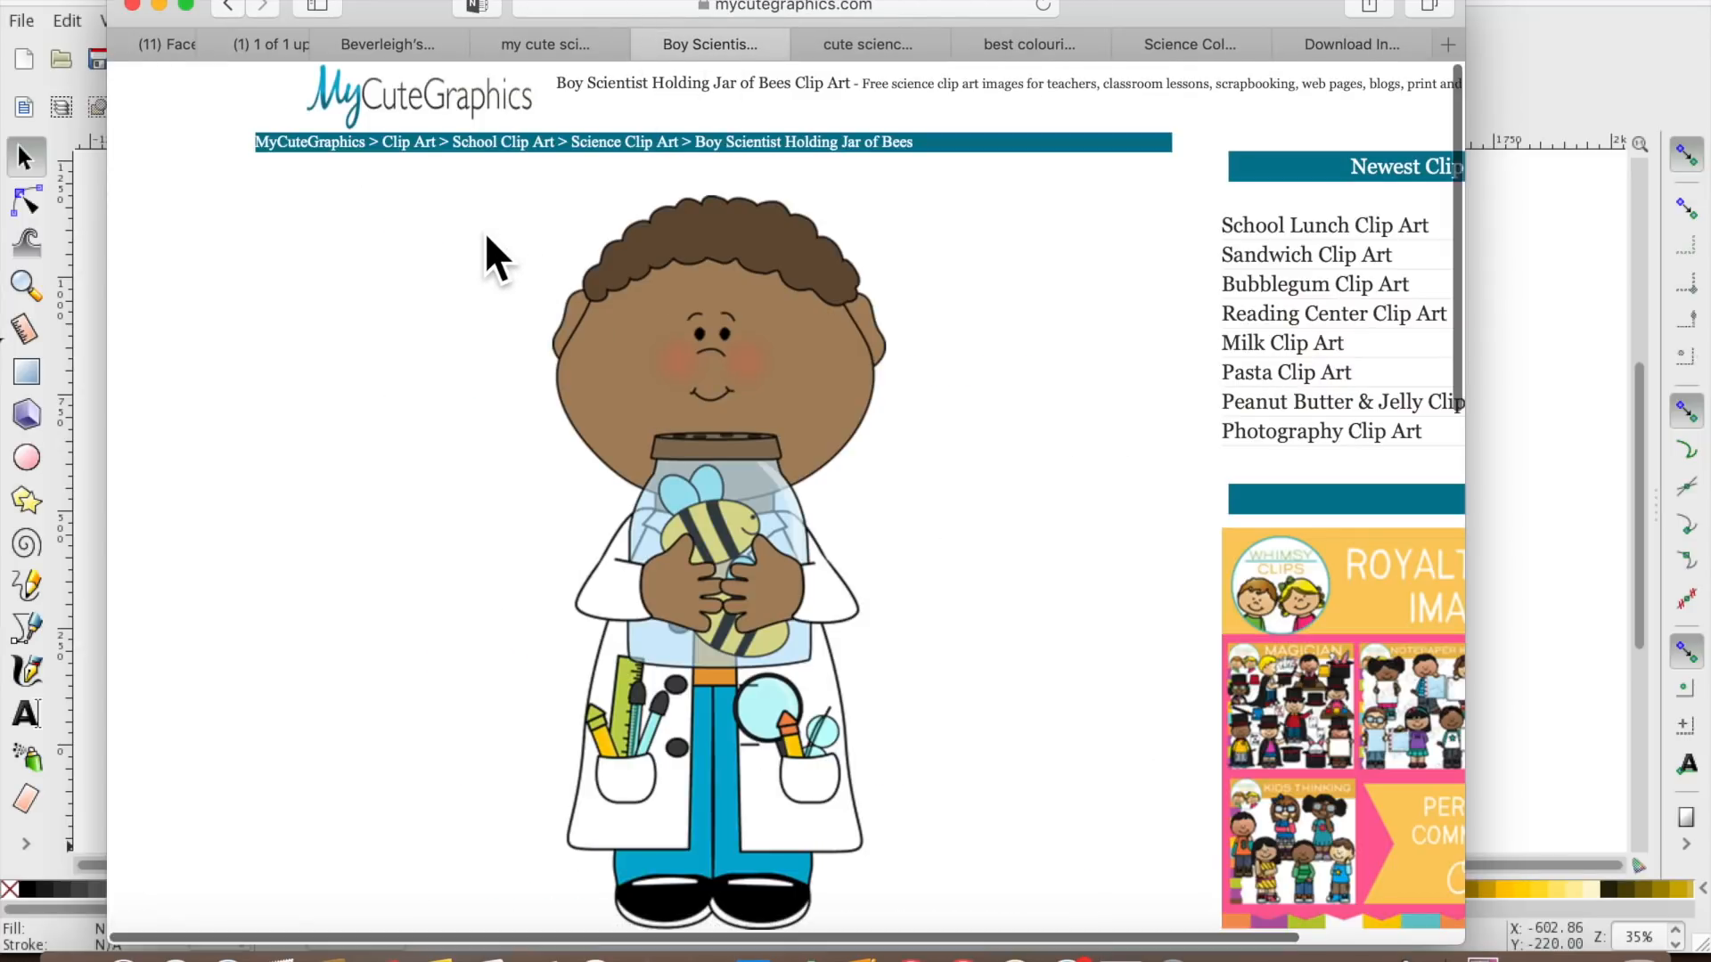
pyautogui.scroll(-3, 487, 236)
pyautogui.scroll(3, 487, 237)
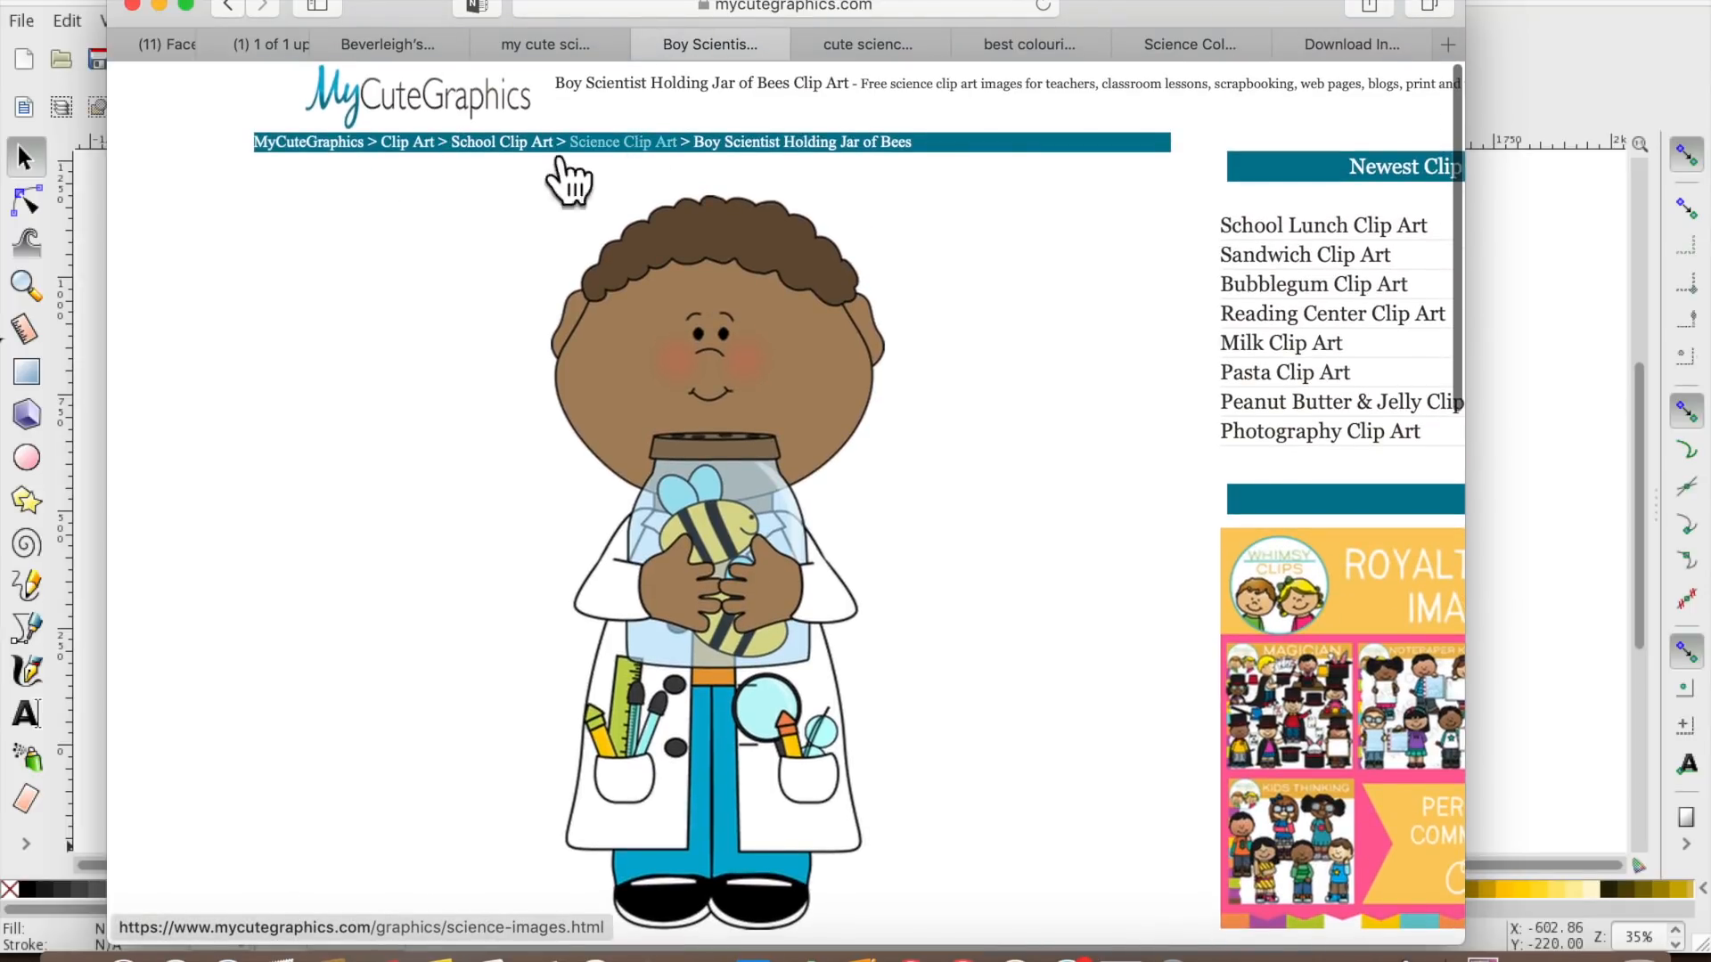
pyautogui.click(231, 11)
pyautogui.scroll(5, 454, 477)
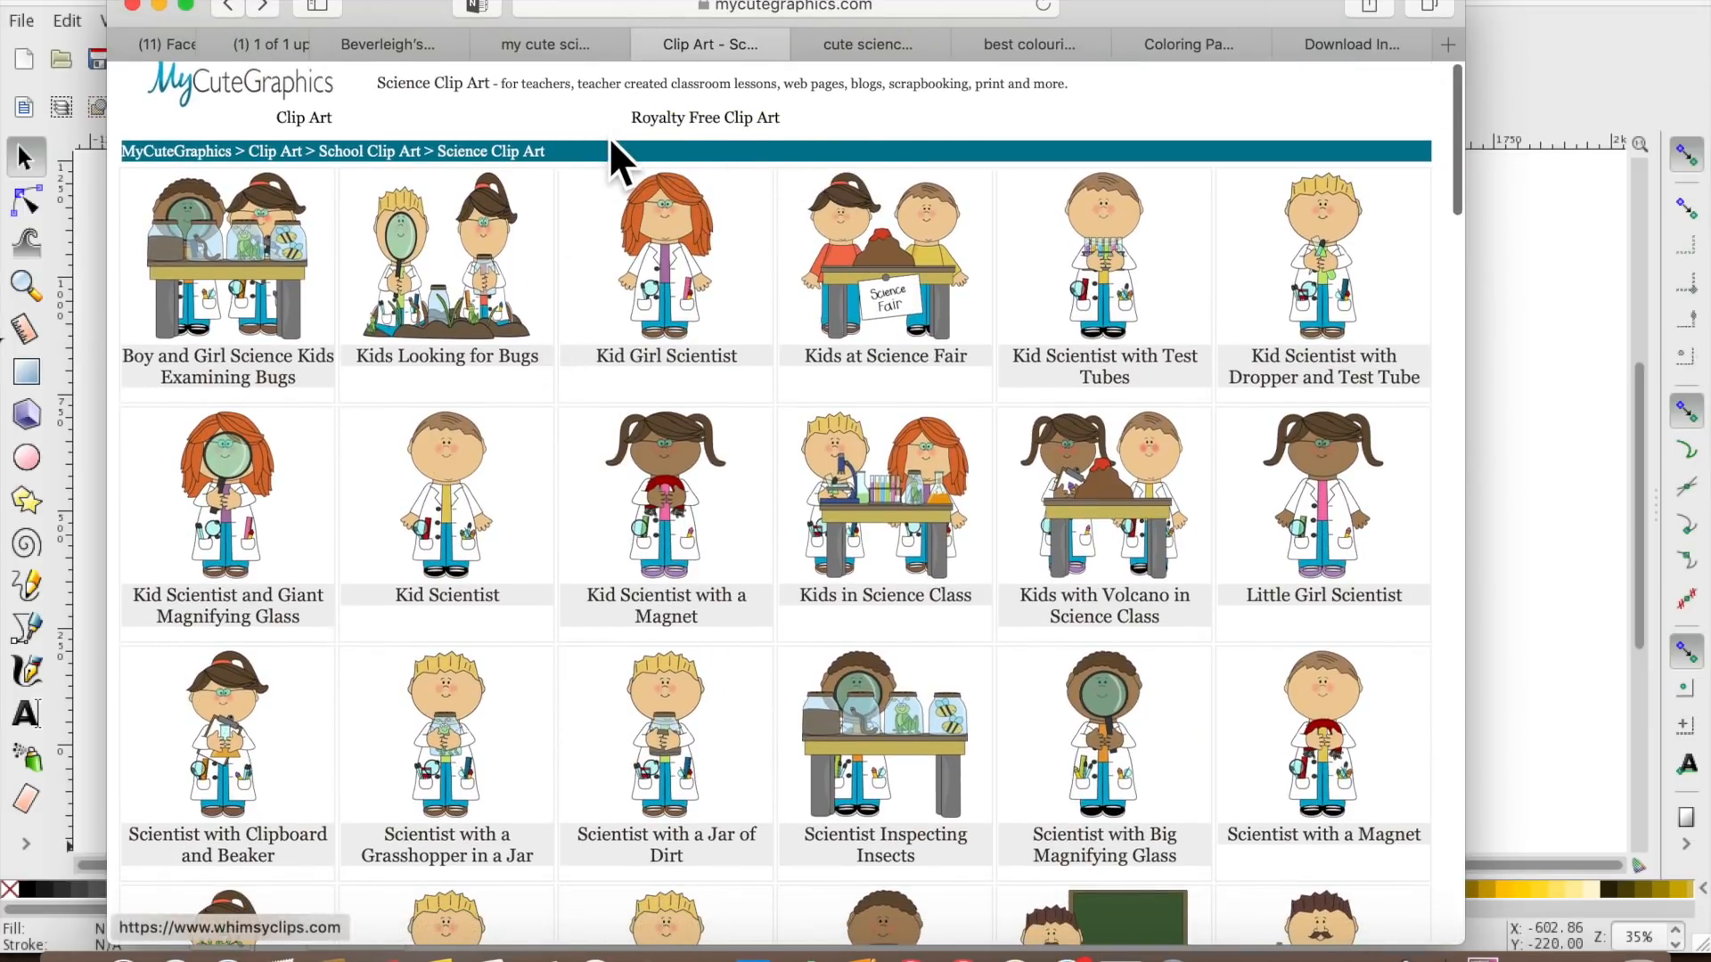
# Browse the Science Clip Art gallery, comparing the coloured images with the black and white scientist and lab equipment images.
pyautogui.scroll(-5, 570, 459)
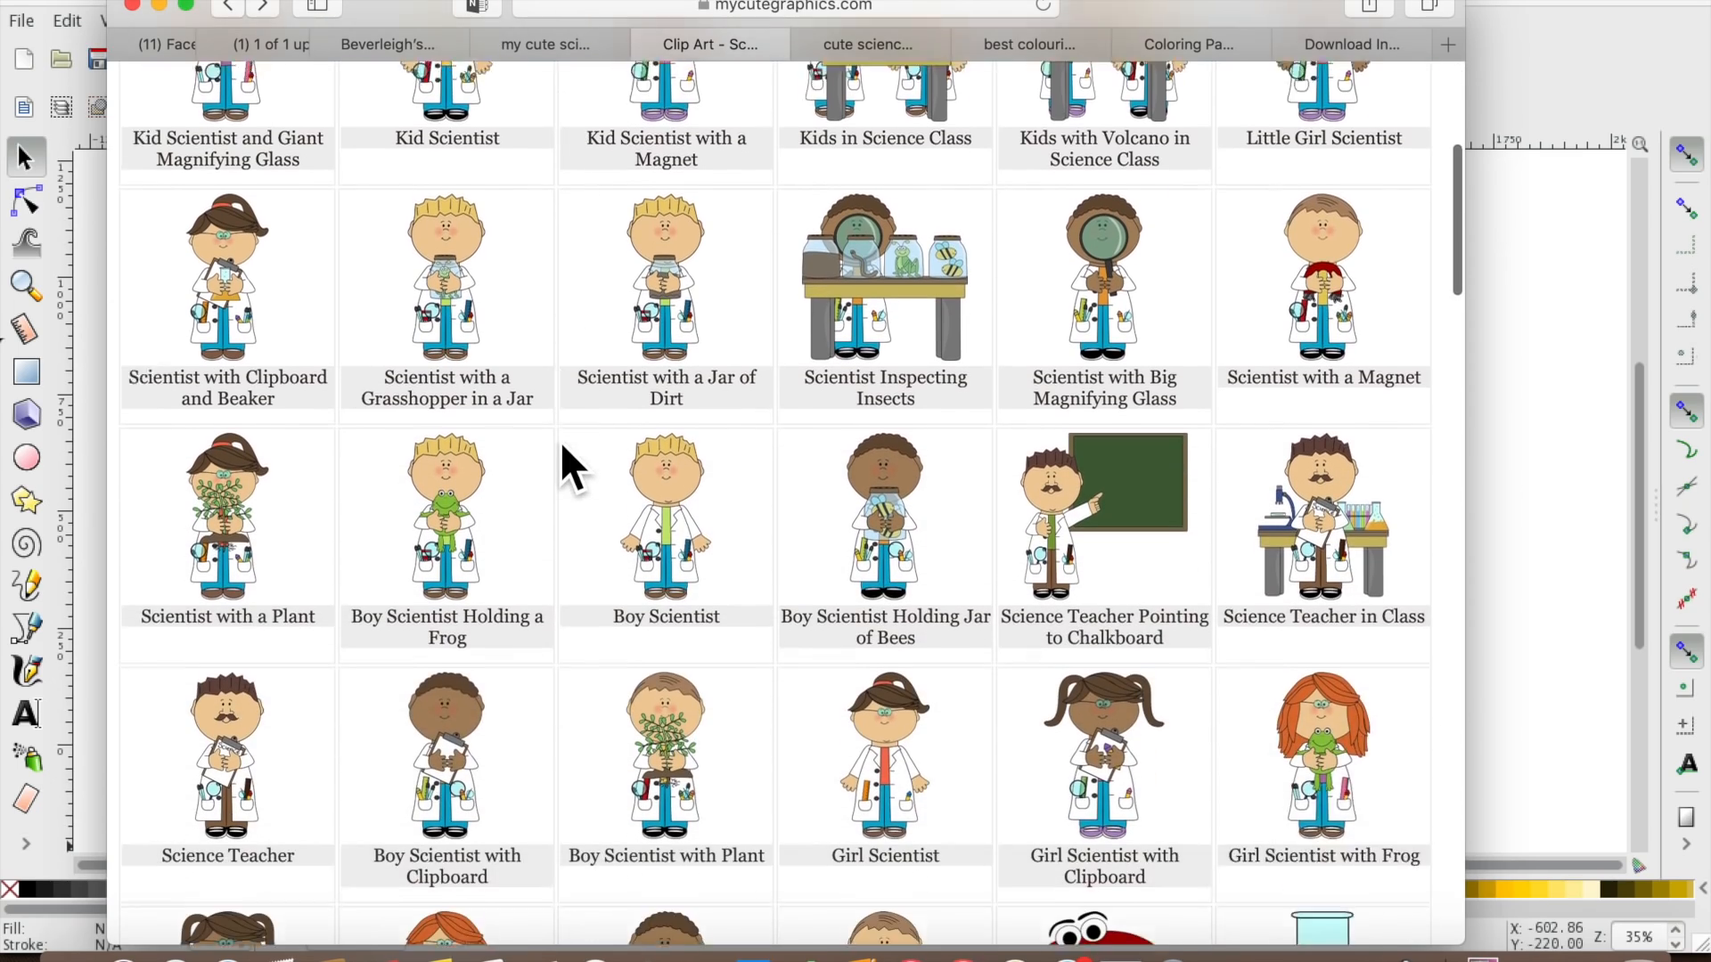
pyautogui.scroll(-20, 562, 446)
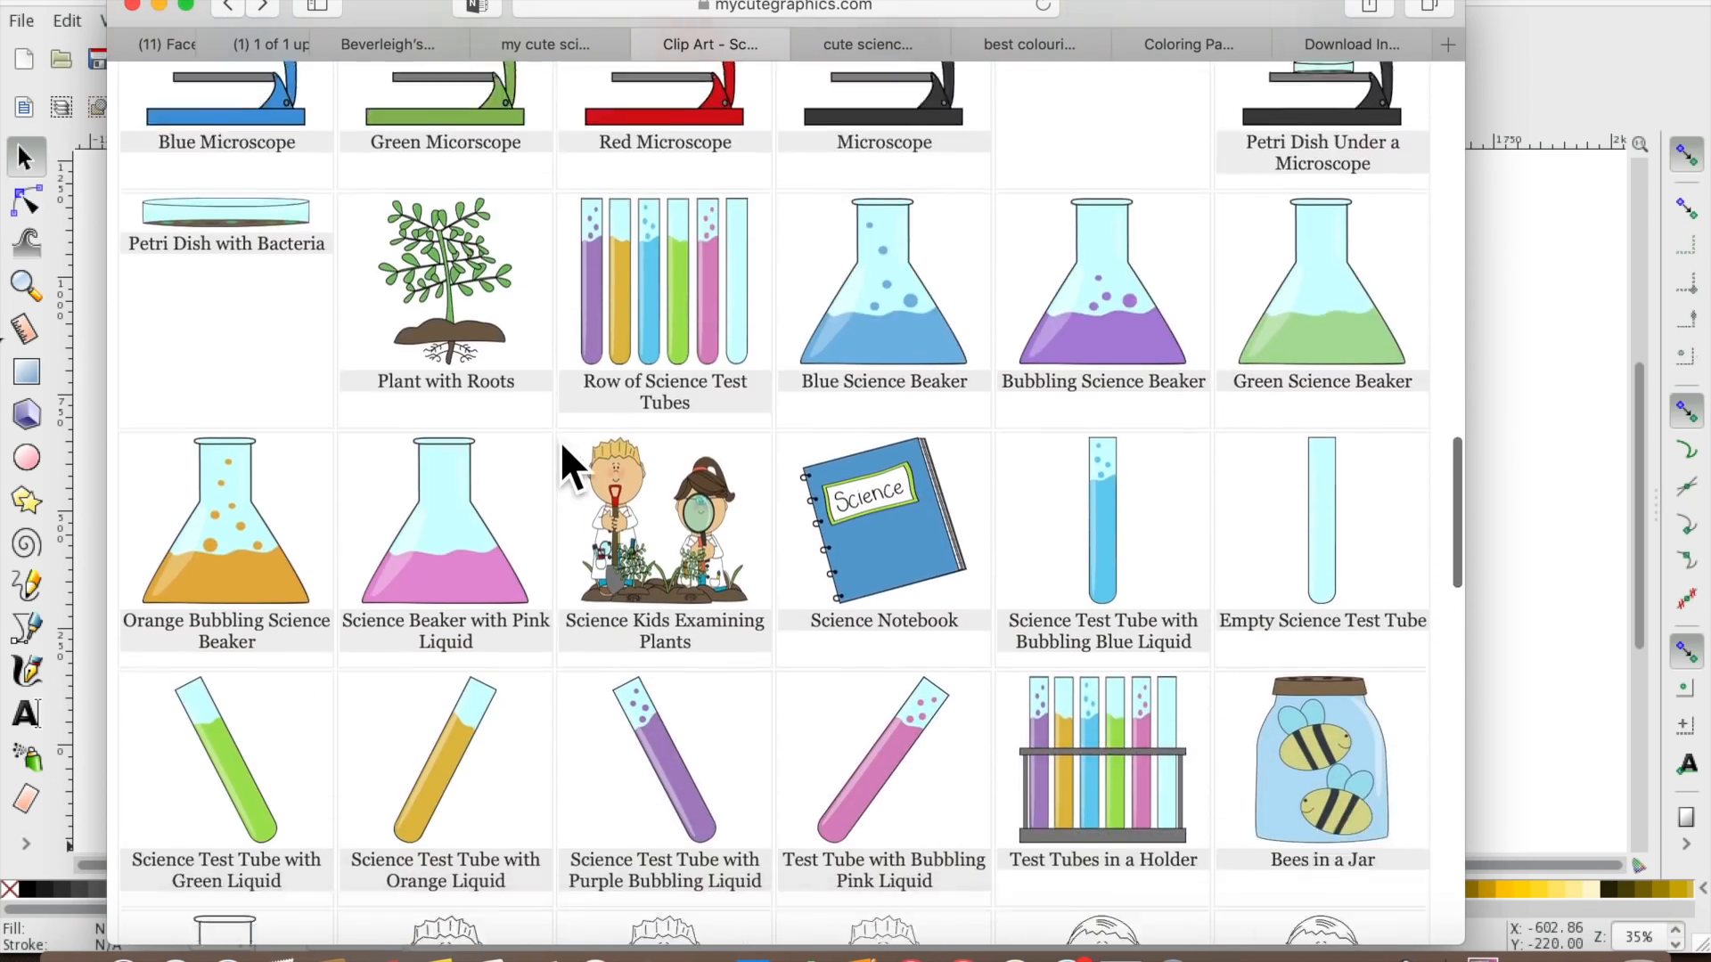
pyautogui.scroll(-15, 563, 445)
pyautogui.scroll(-2, 560, 441)
pyautogui.scroll(10, 559, 441)
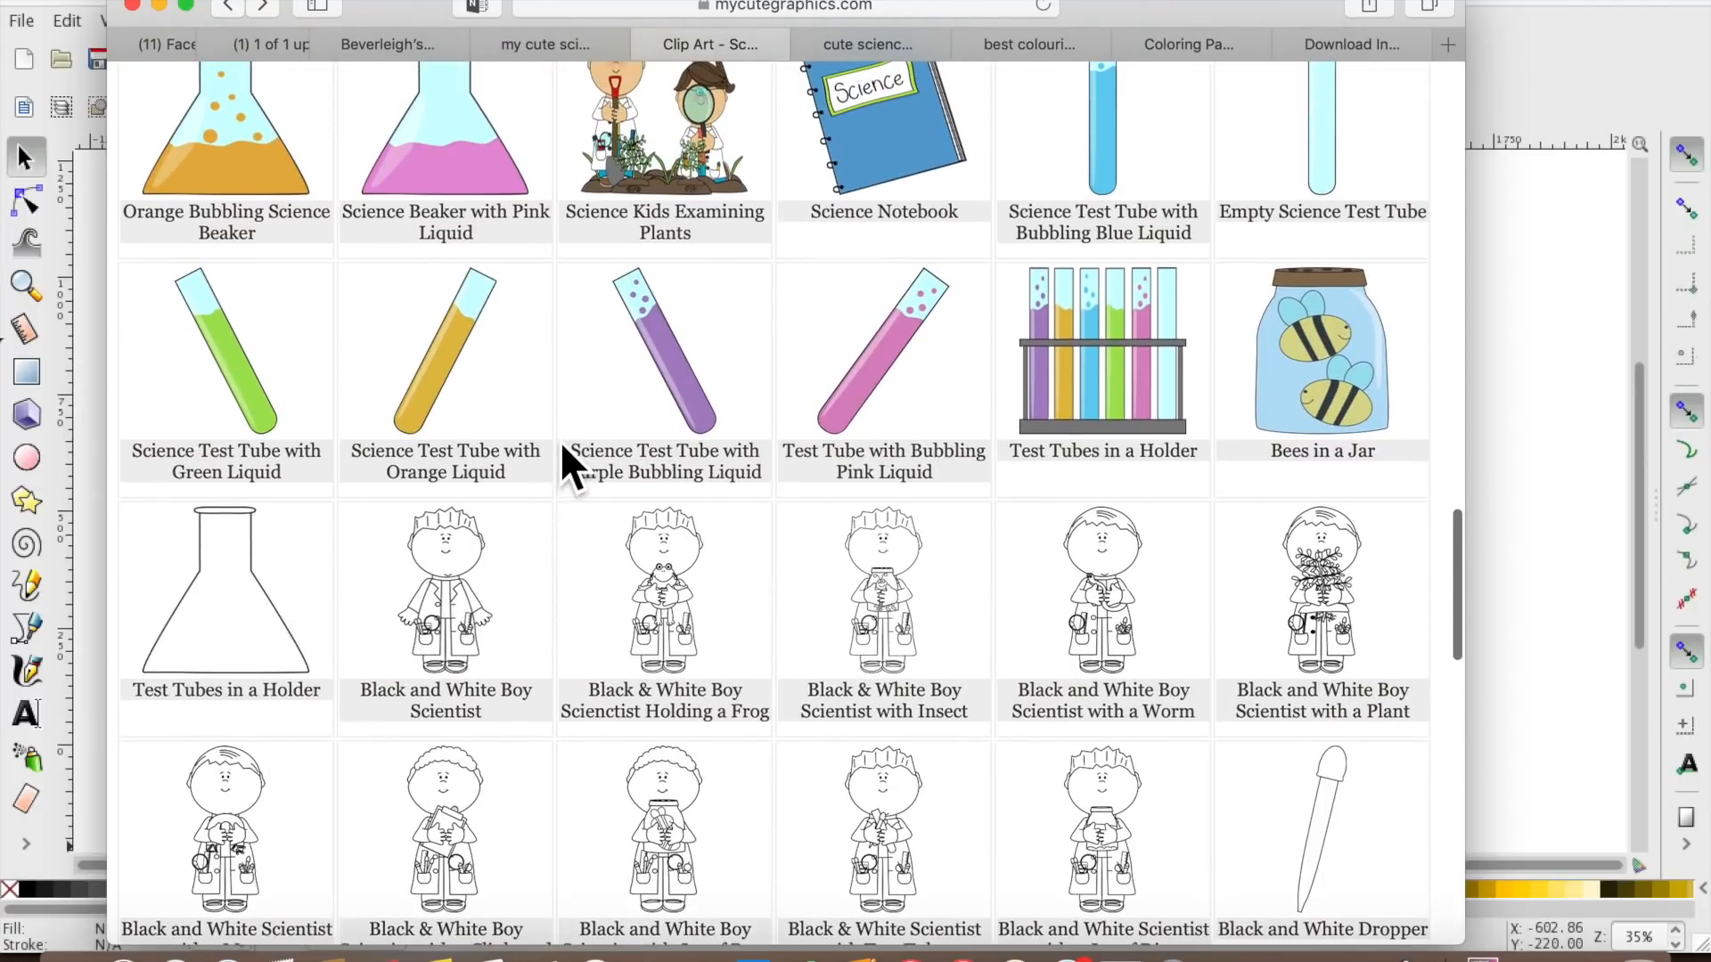
pyautogui.scroll(20, 562, 446)
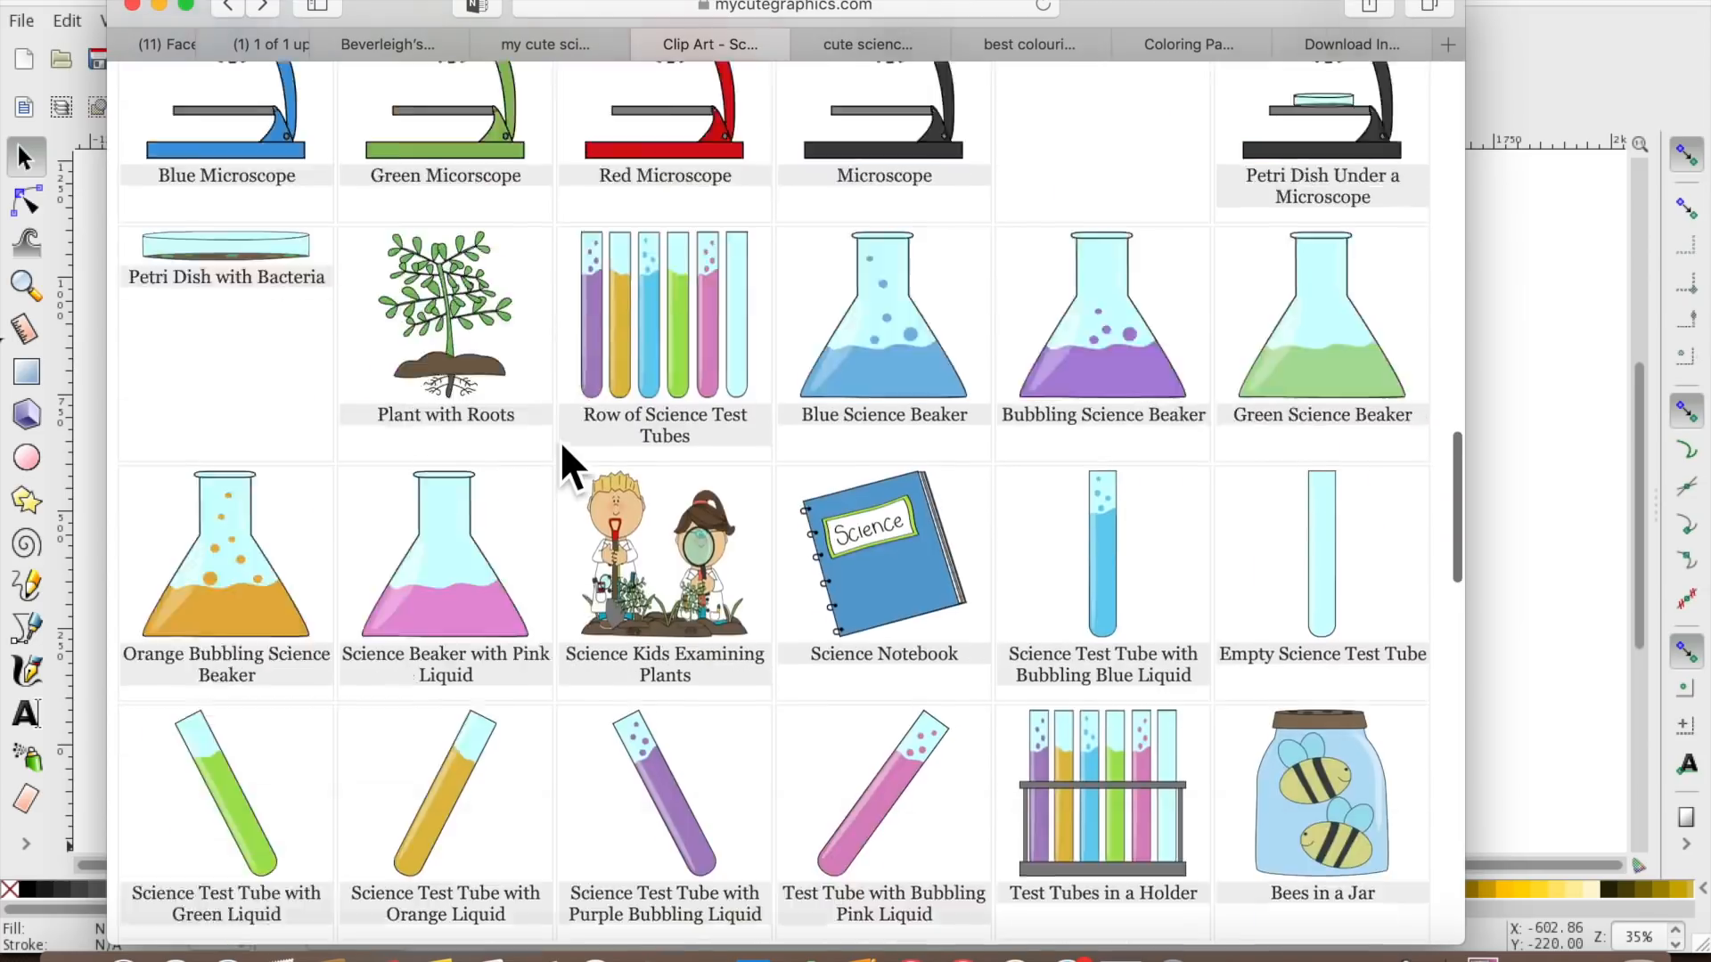
pyautogui.scroll(2, 560, 442)
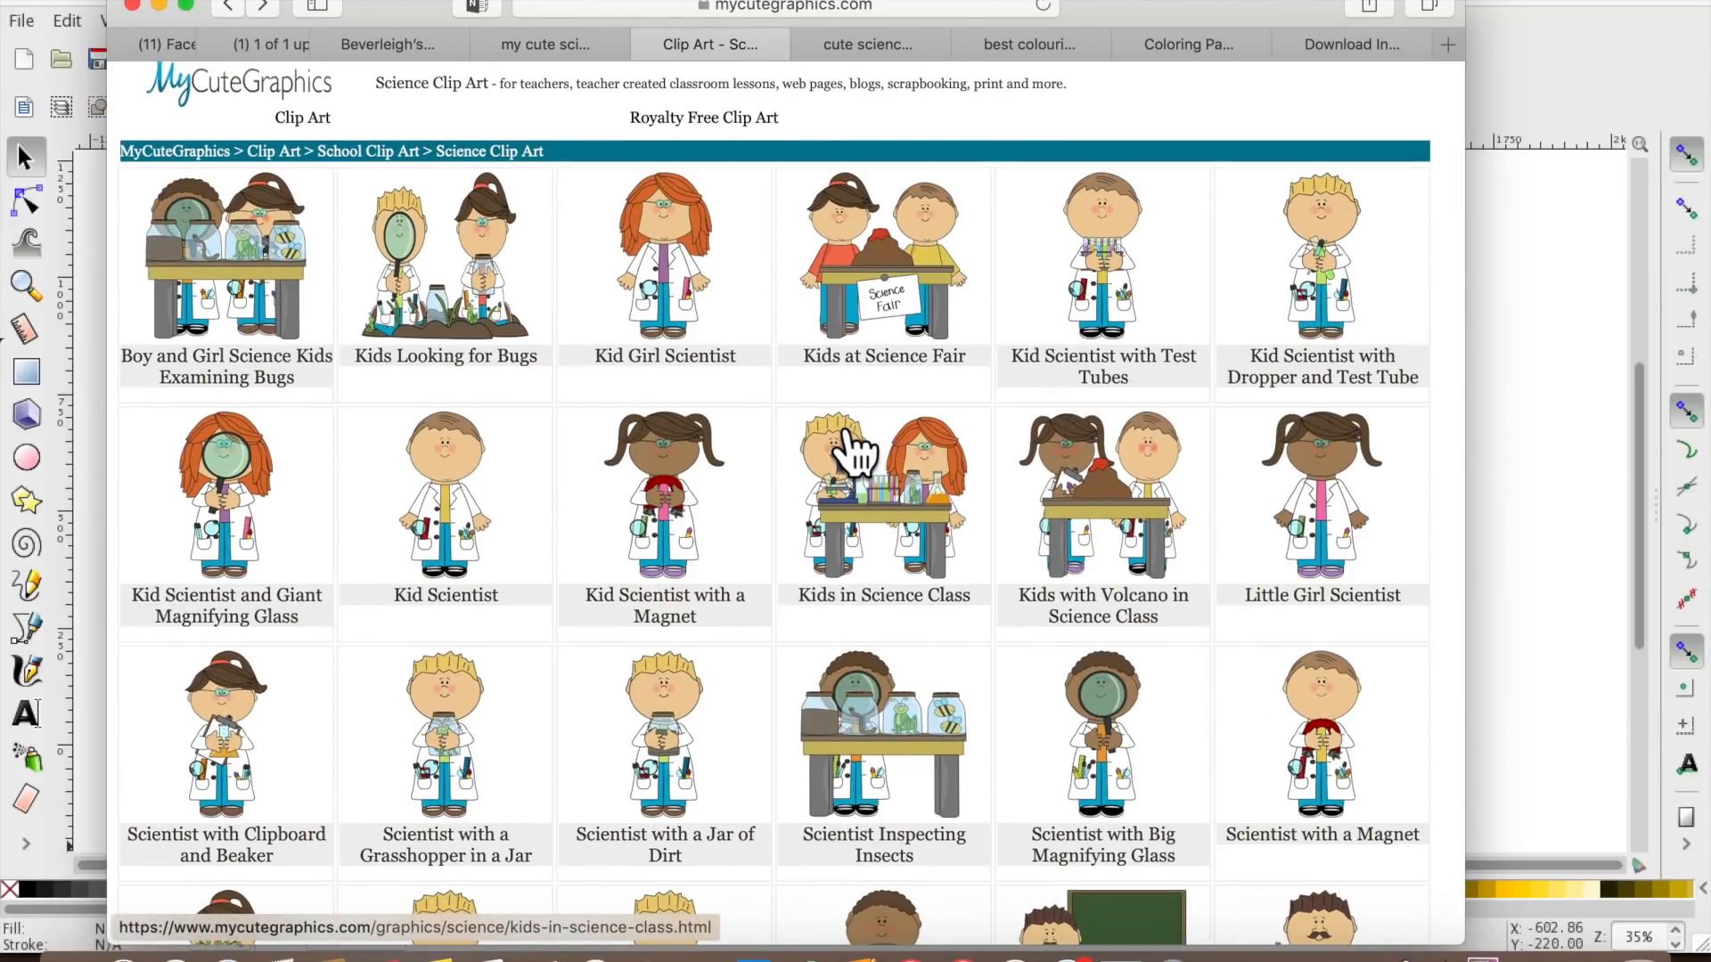
pyautogui.scroll(-20, 854, 455)
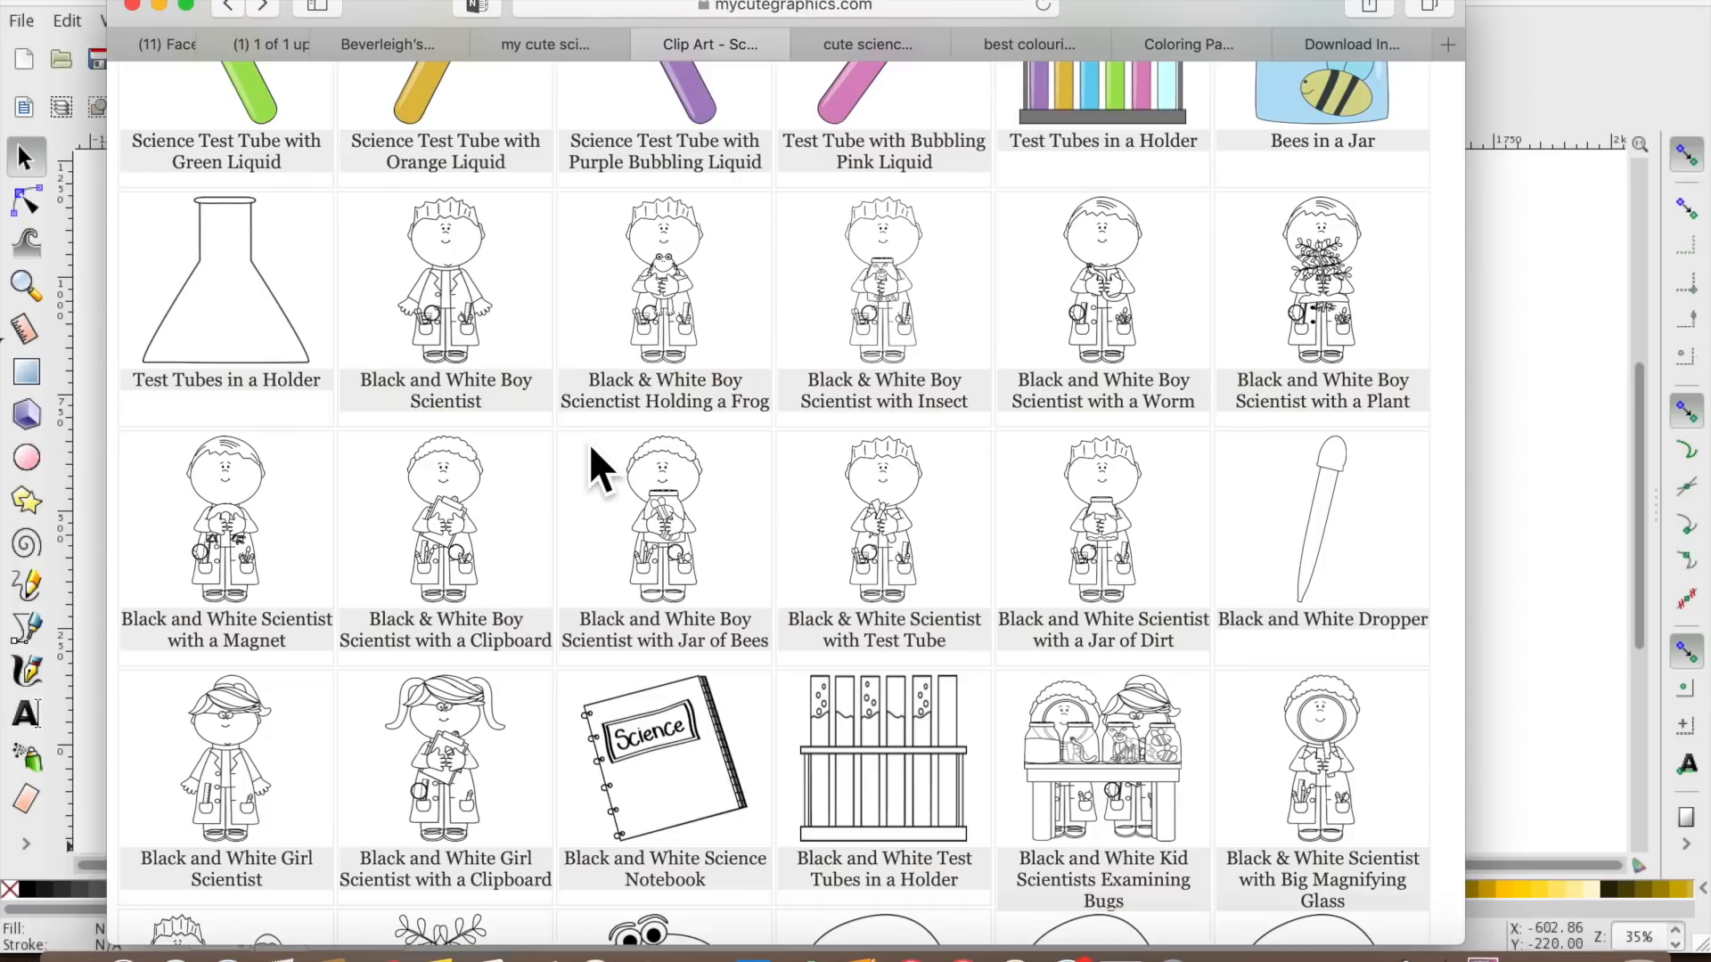
pyautogui.scroll(15, 1130, 259)
pyautogui.scroll(2, 1087, 219)
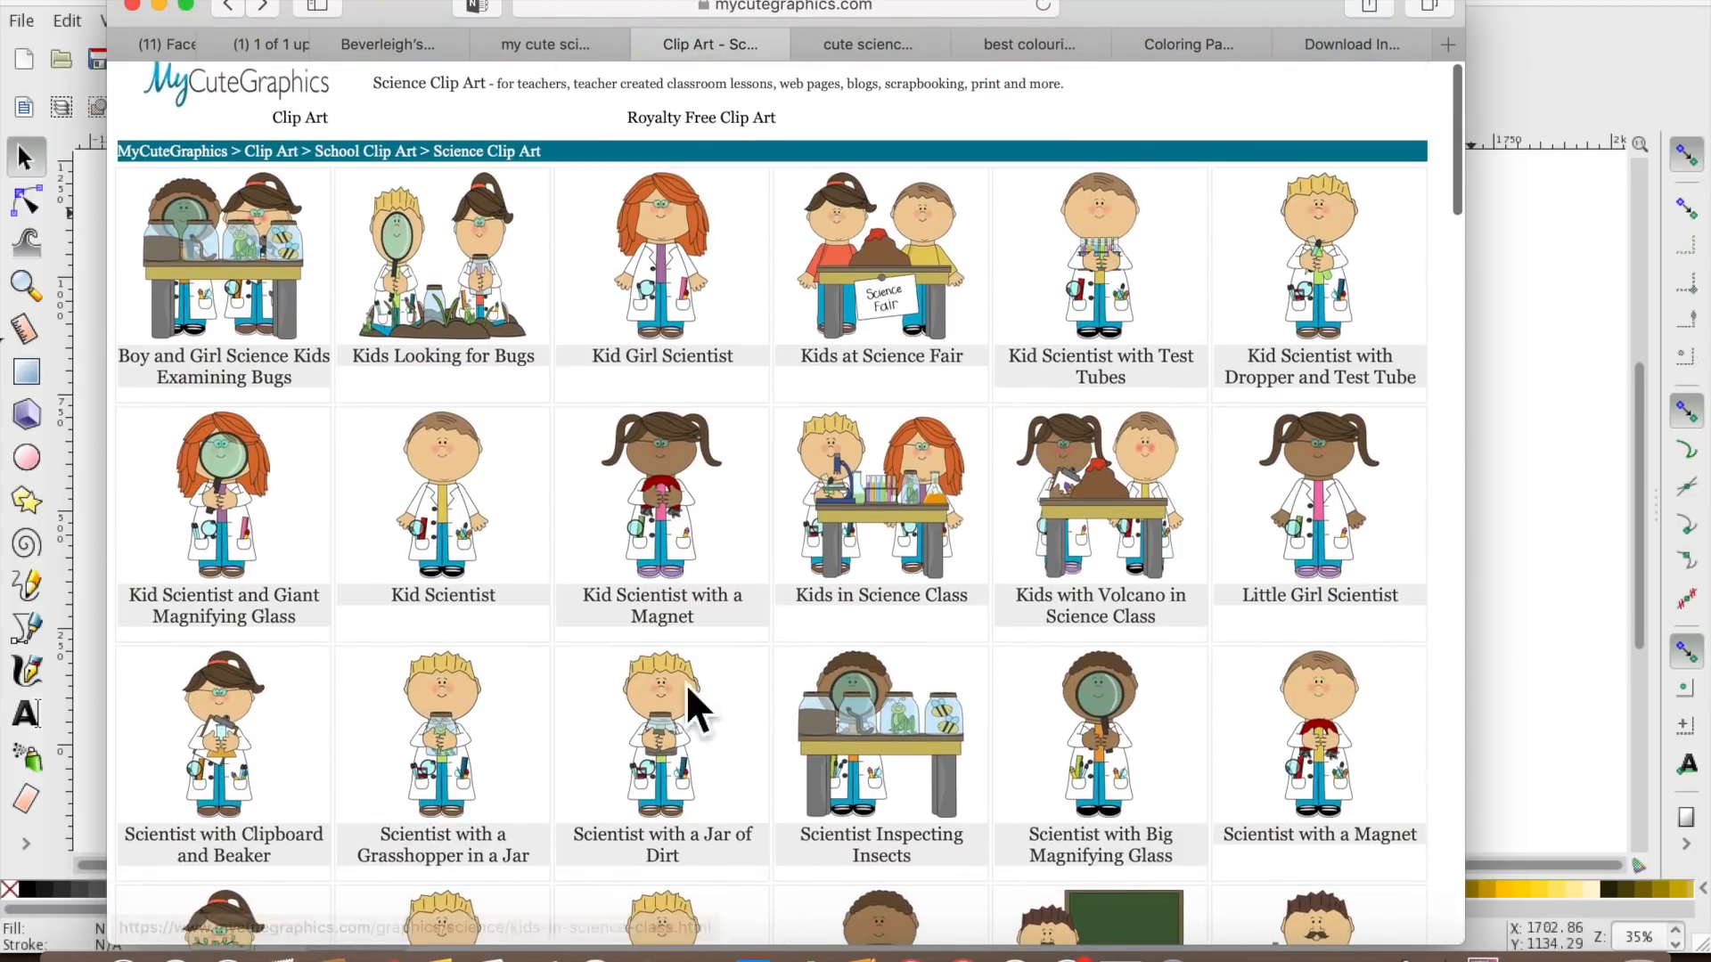
pyautogui.scroll(-10, 725, 585)
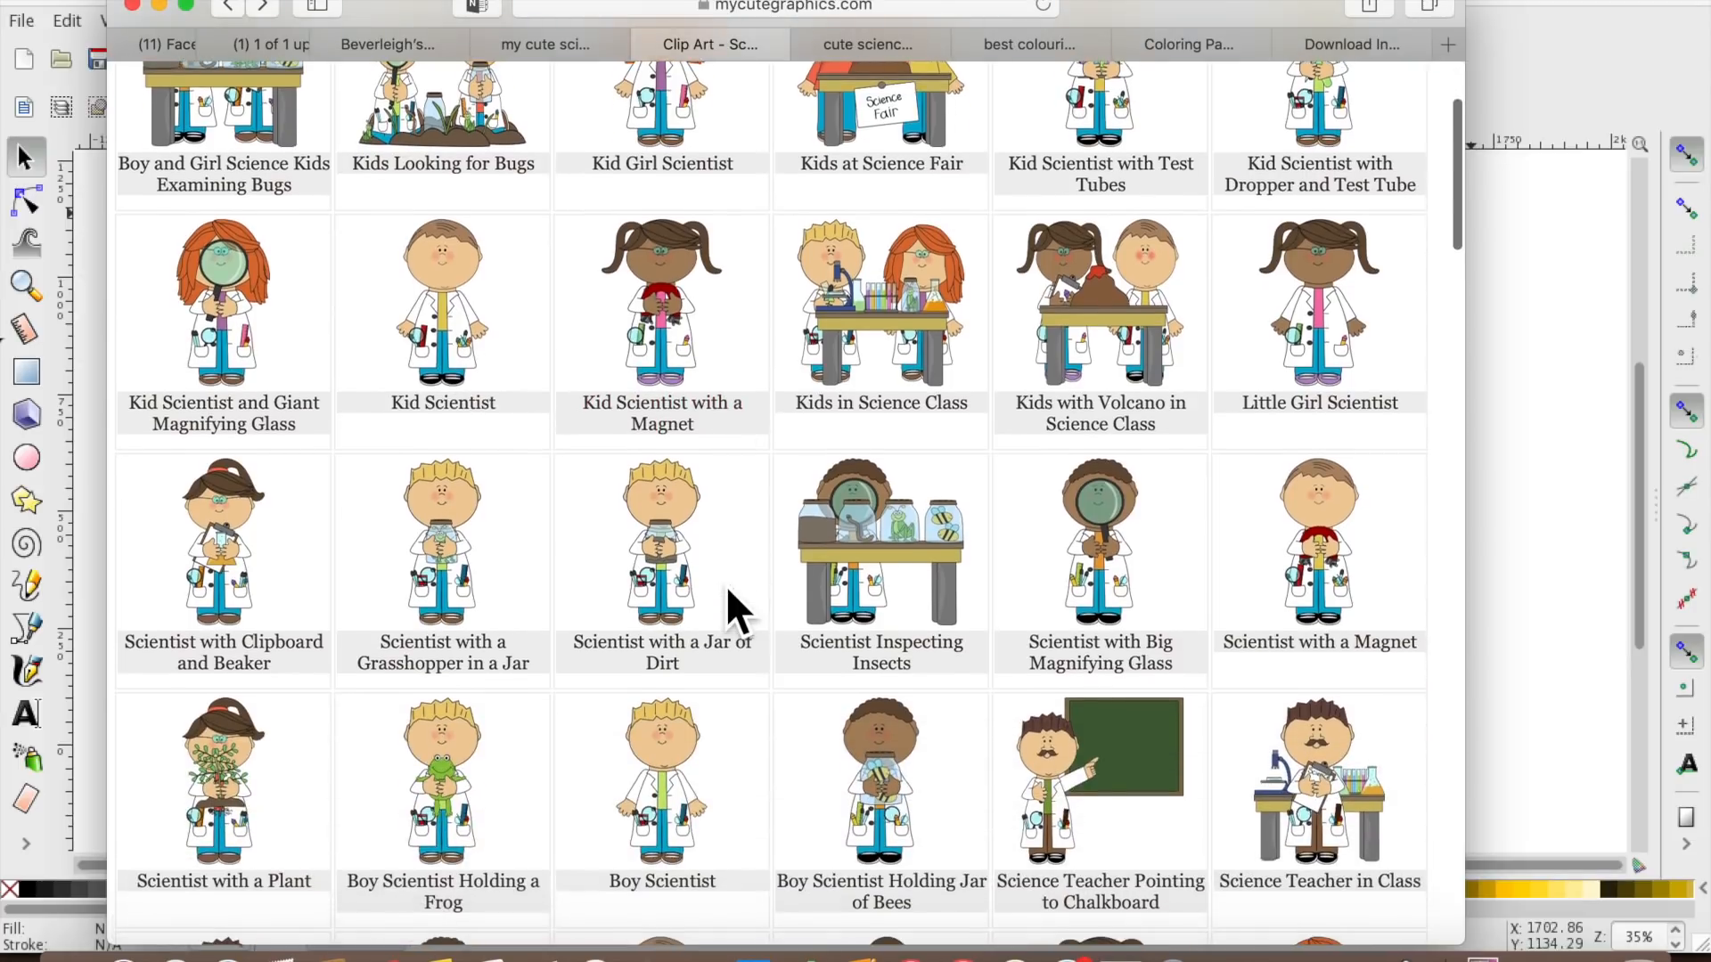
pyautogui.scroll(-3, 725, 585)
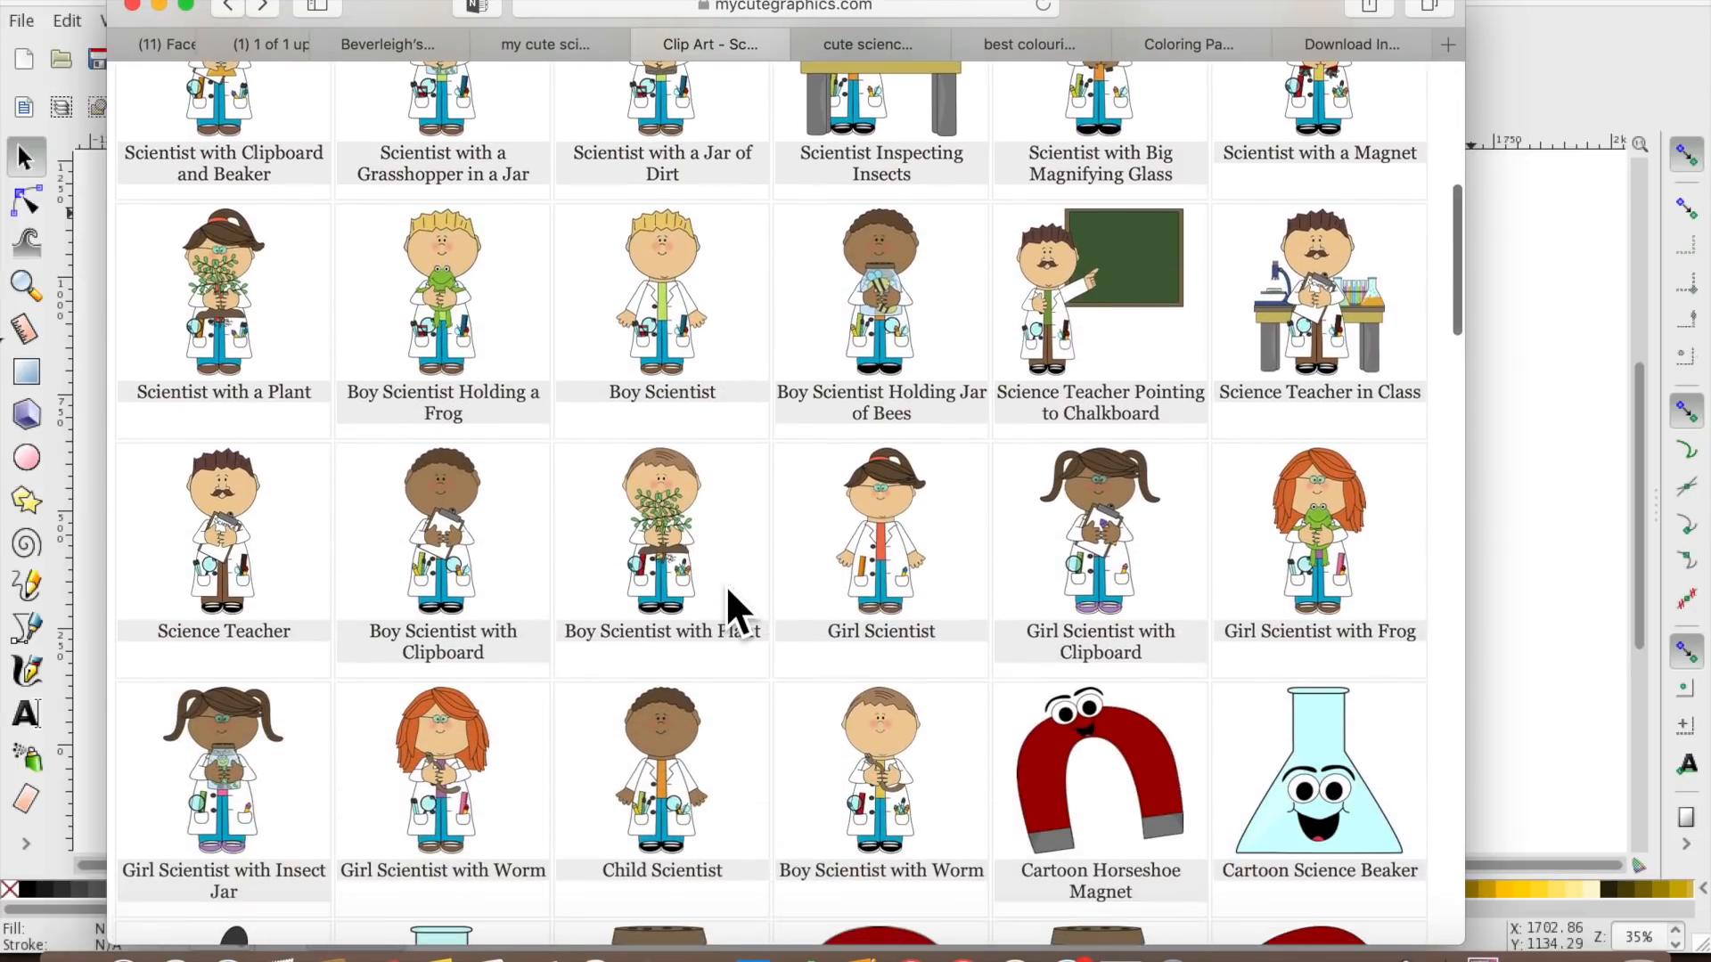
pyautogui.scroll(-1, 882, 371)
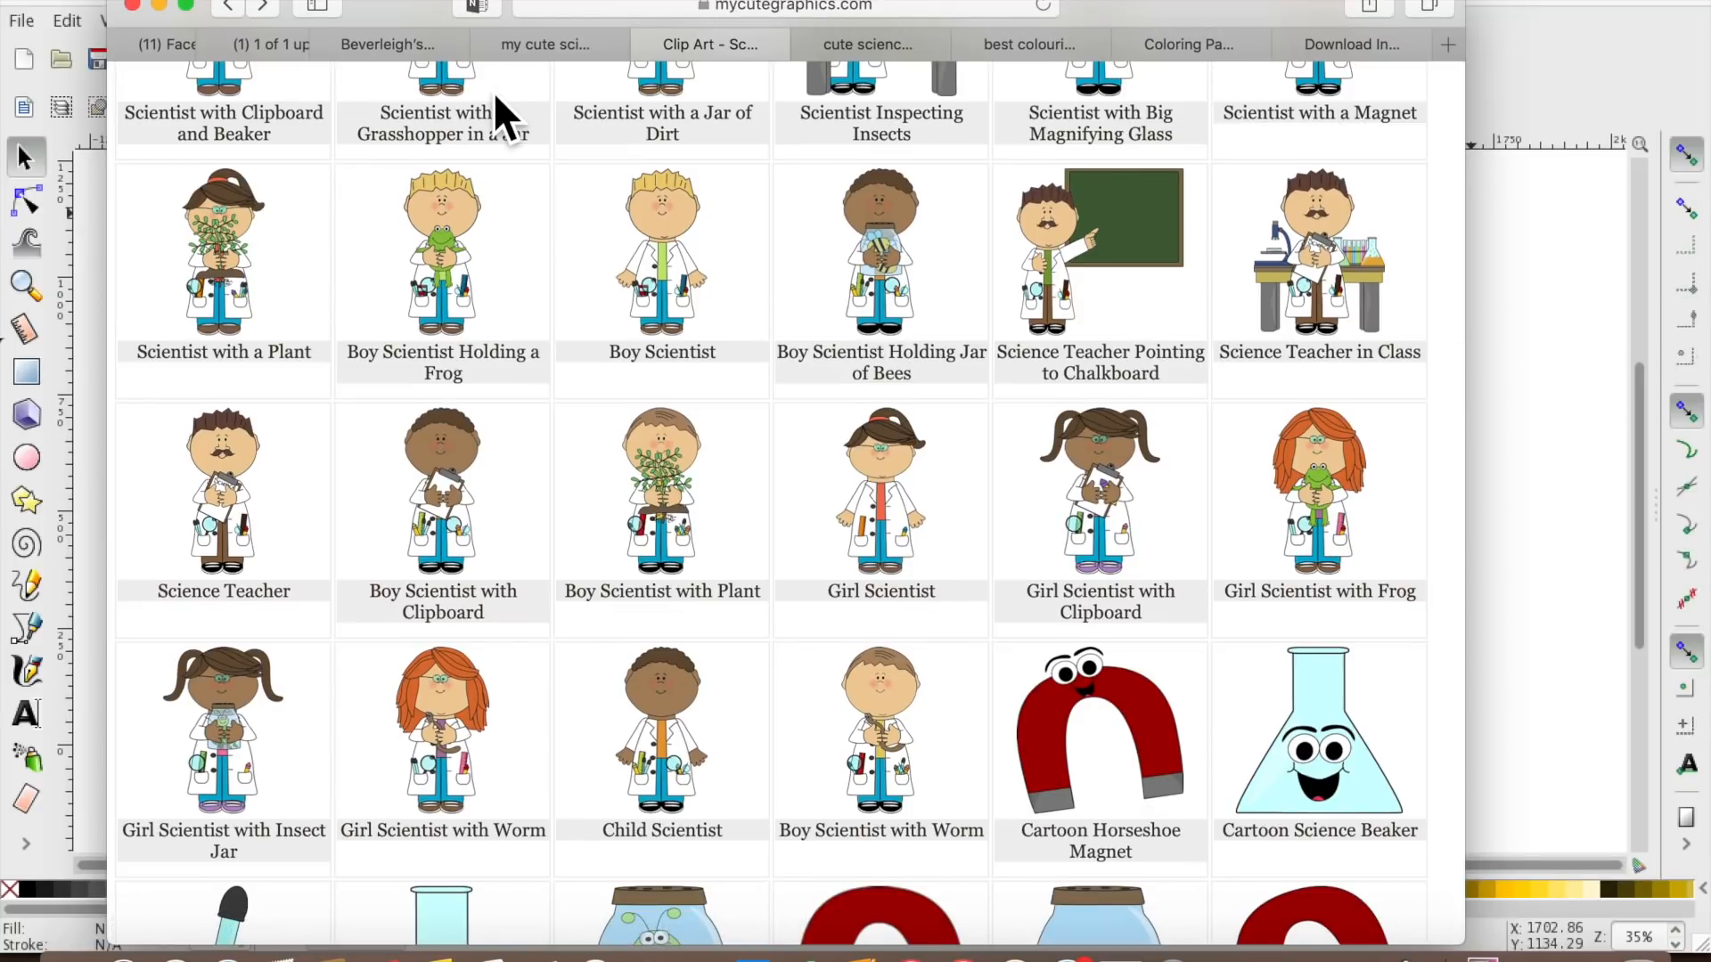
# Examine the girl scientist drawing in Inkscape and the image saving options for the boy scientist with a clipboard in the browser.
pyautogui.click(135, 7)
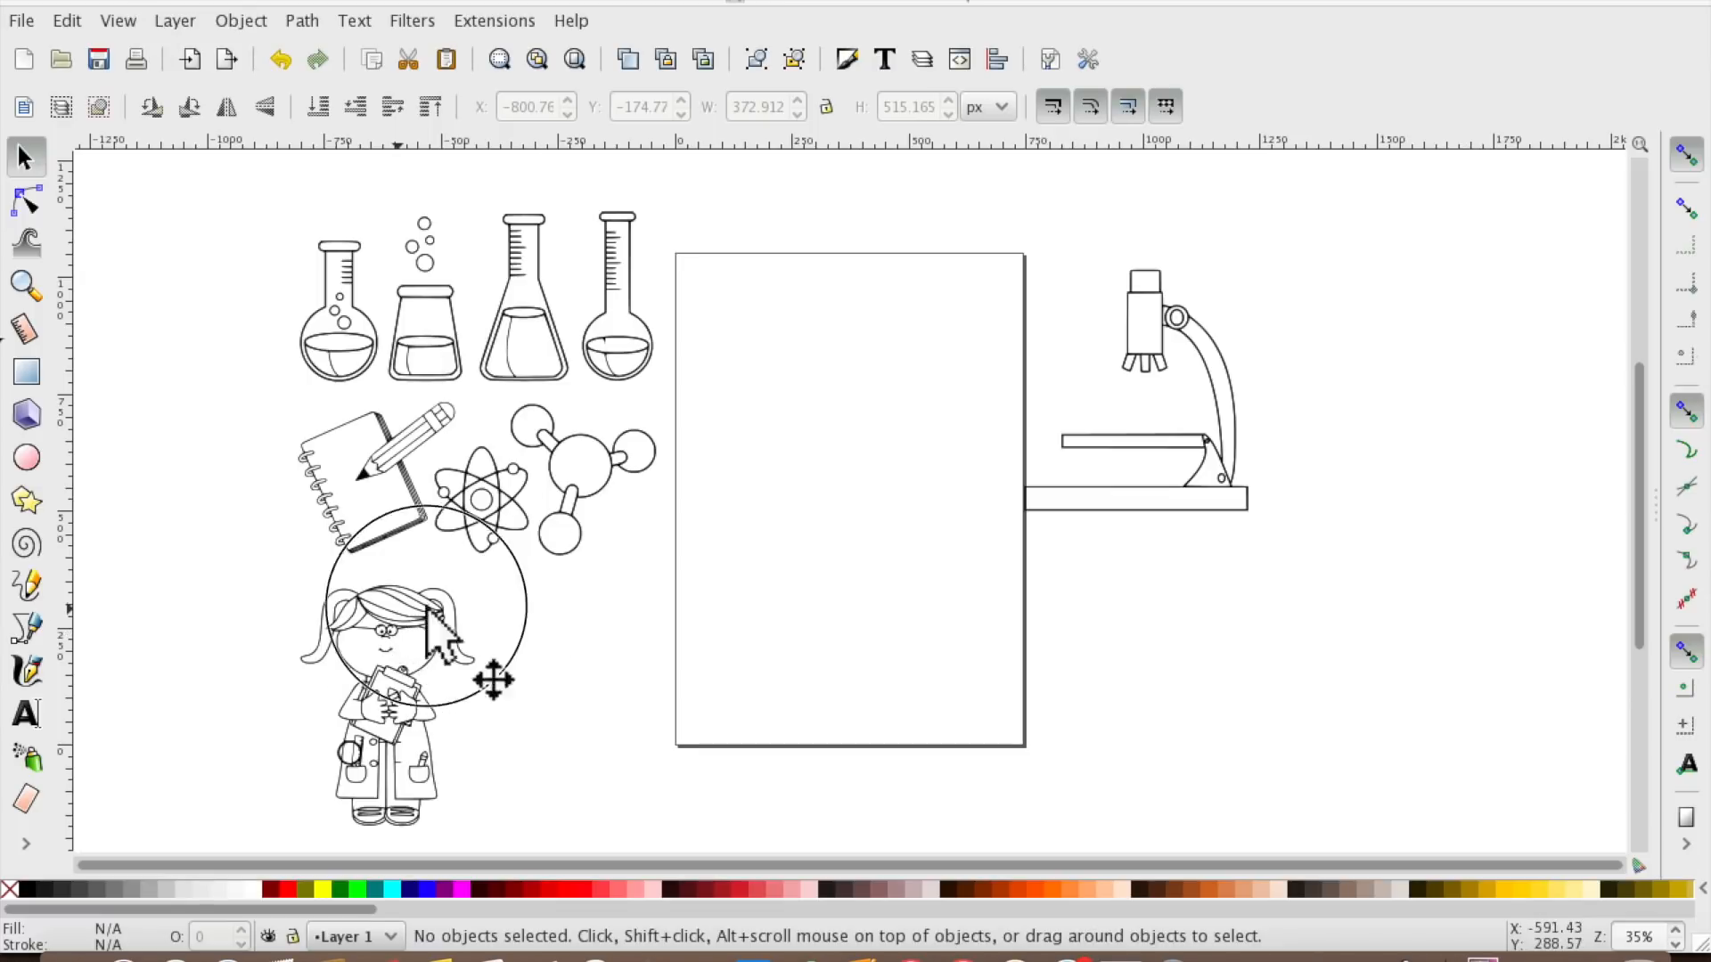
pyautogui.click(401, 646)
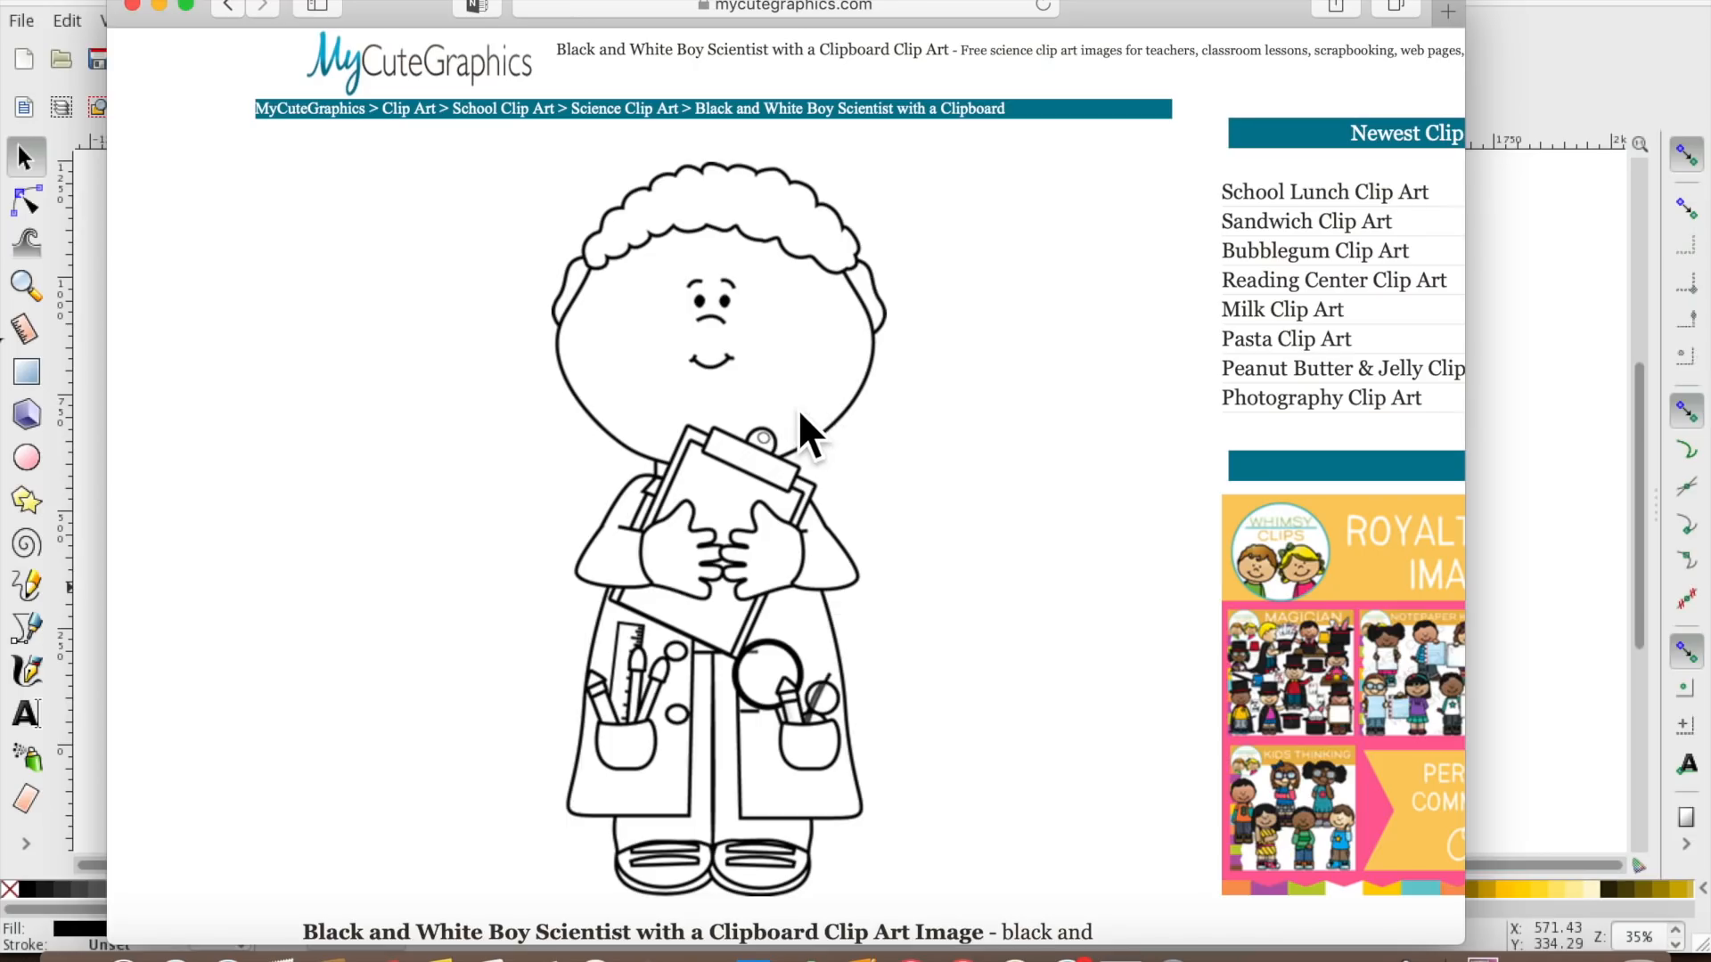
pyautogui.rightClick(799, 409)
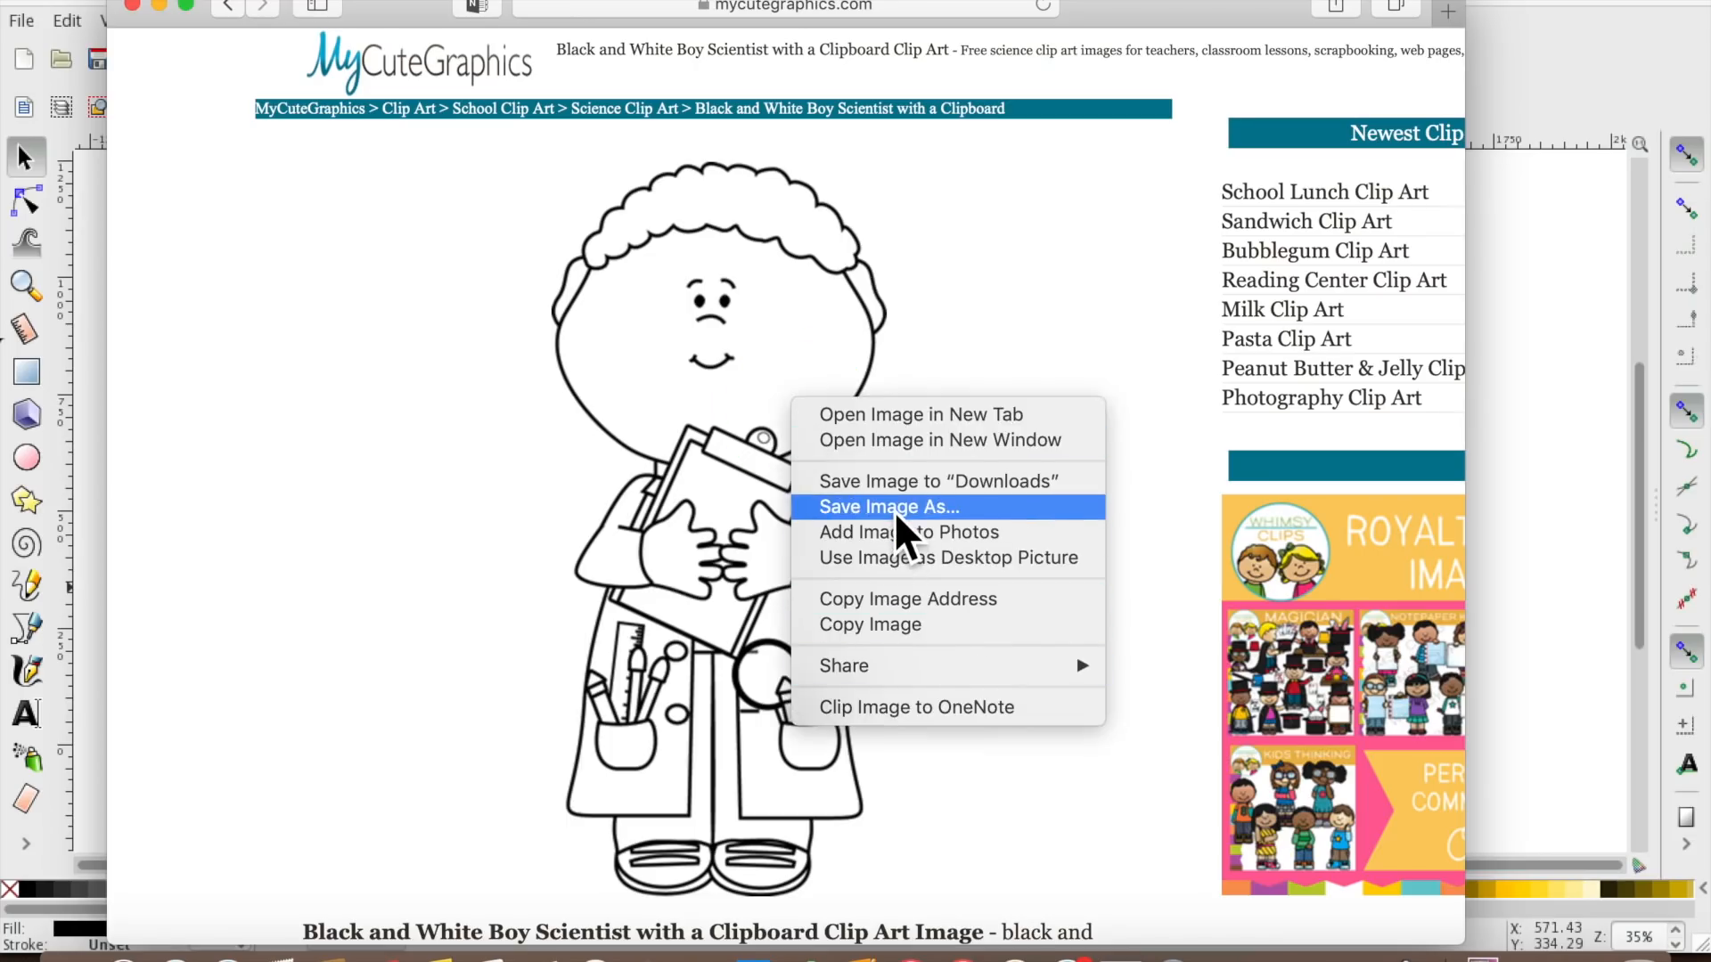
# Import boy scientist.png into the Inkscape drawing and place it in the upper middle of the blank page.
pyautogui.click(22, 21)
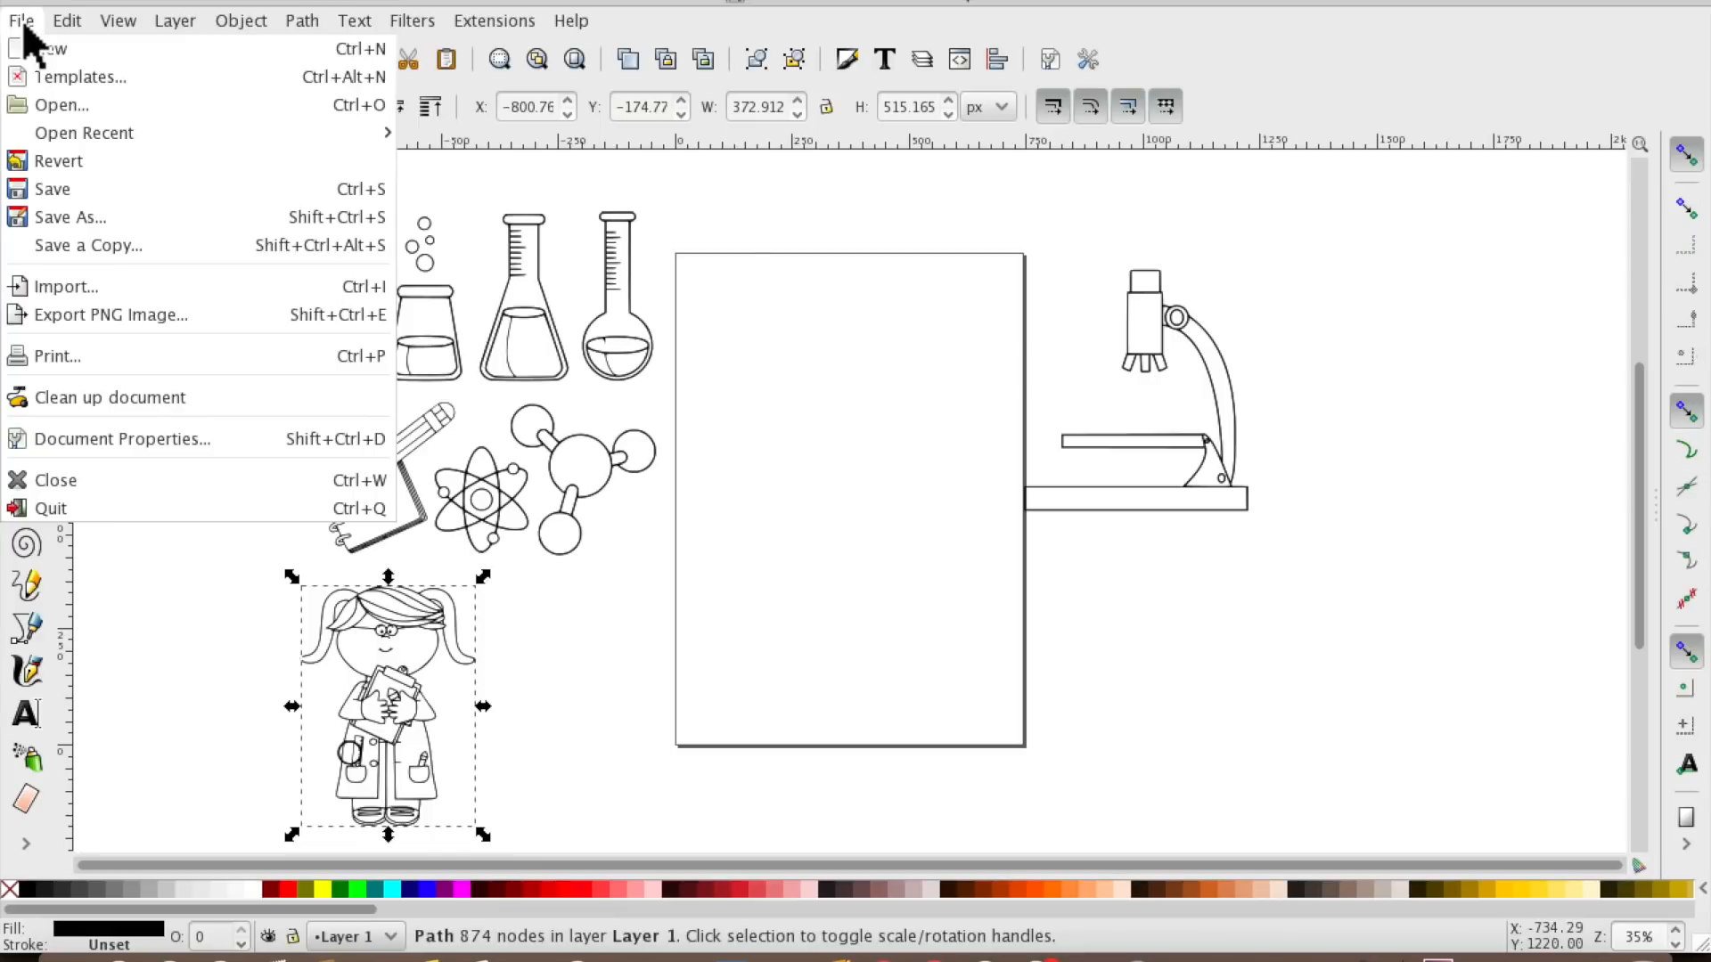
pyautogui.click(77, 288)
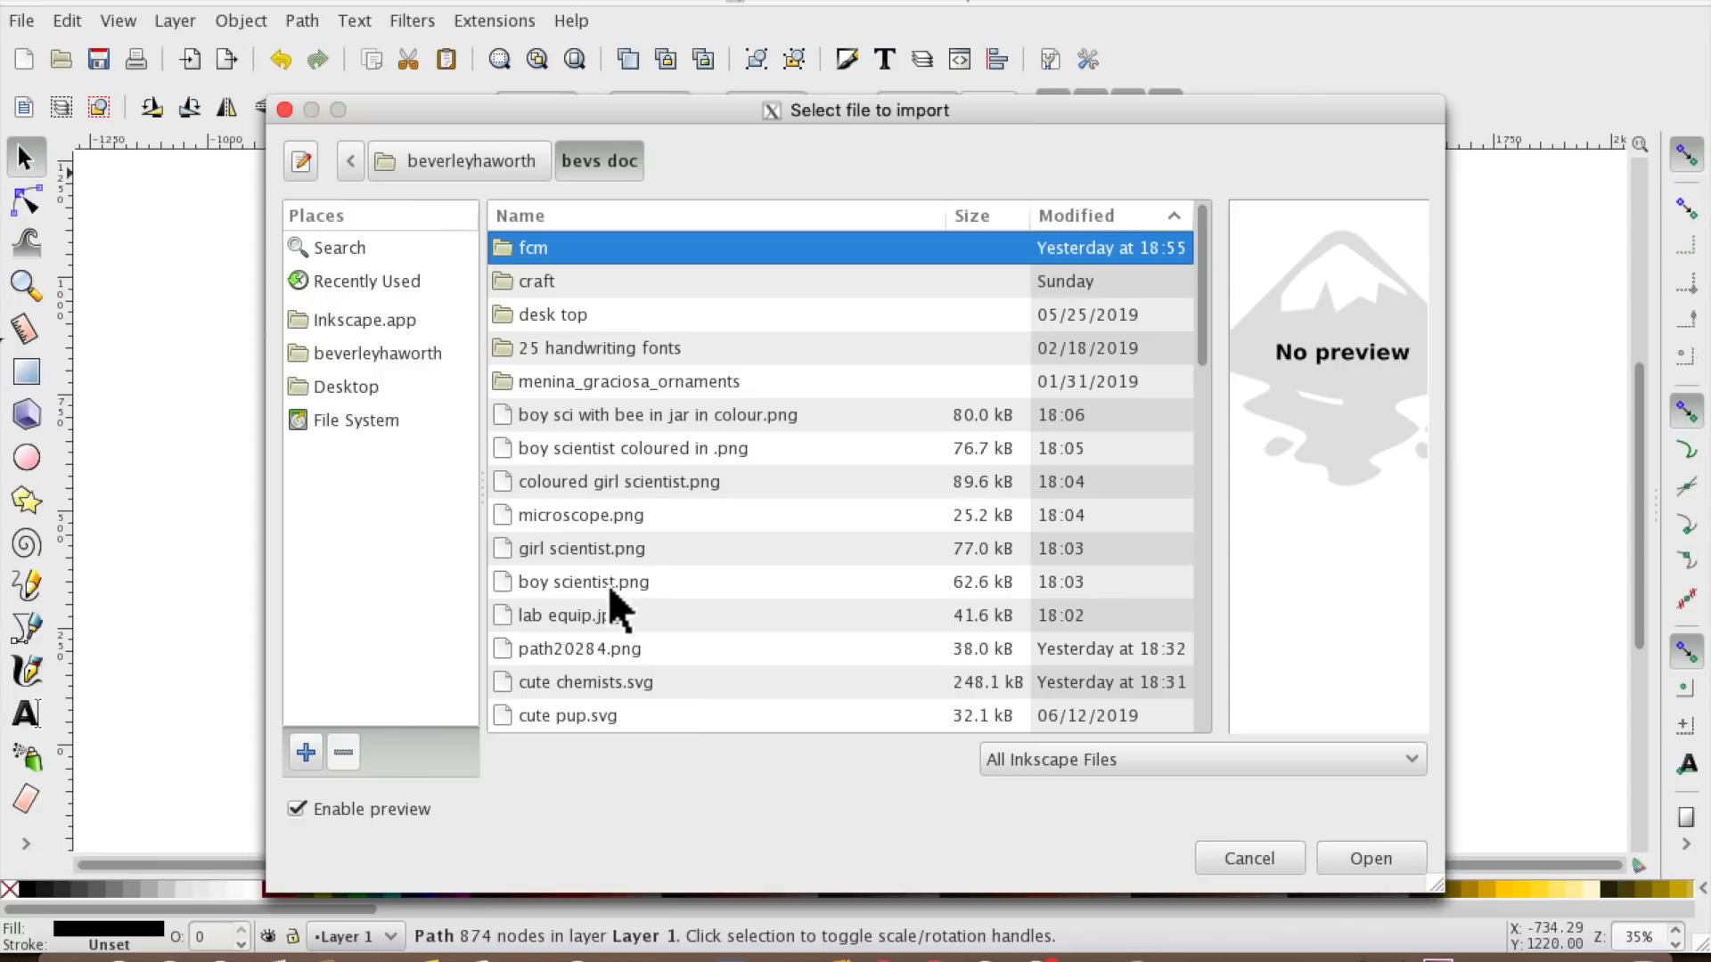
pyautogui.moveTo(700, 114); pyautogui.dragTo(965, 114)
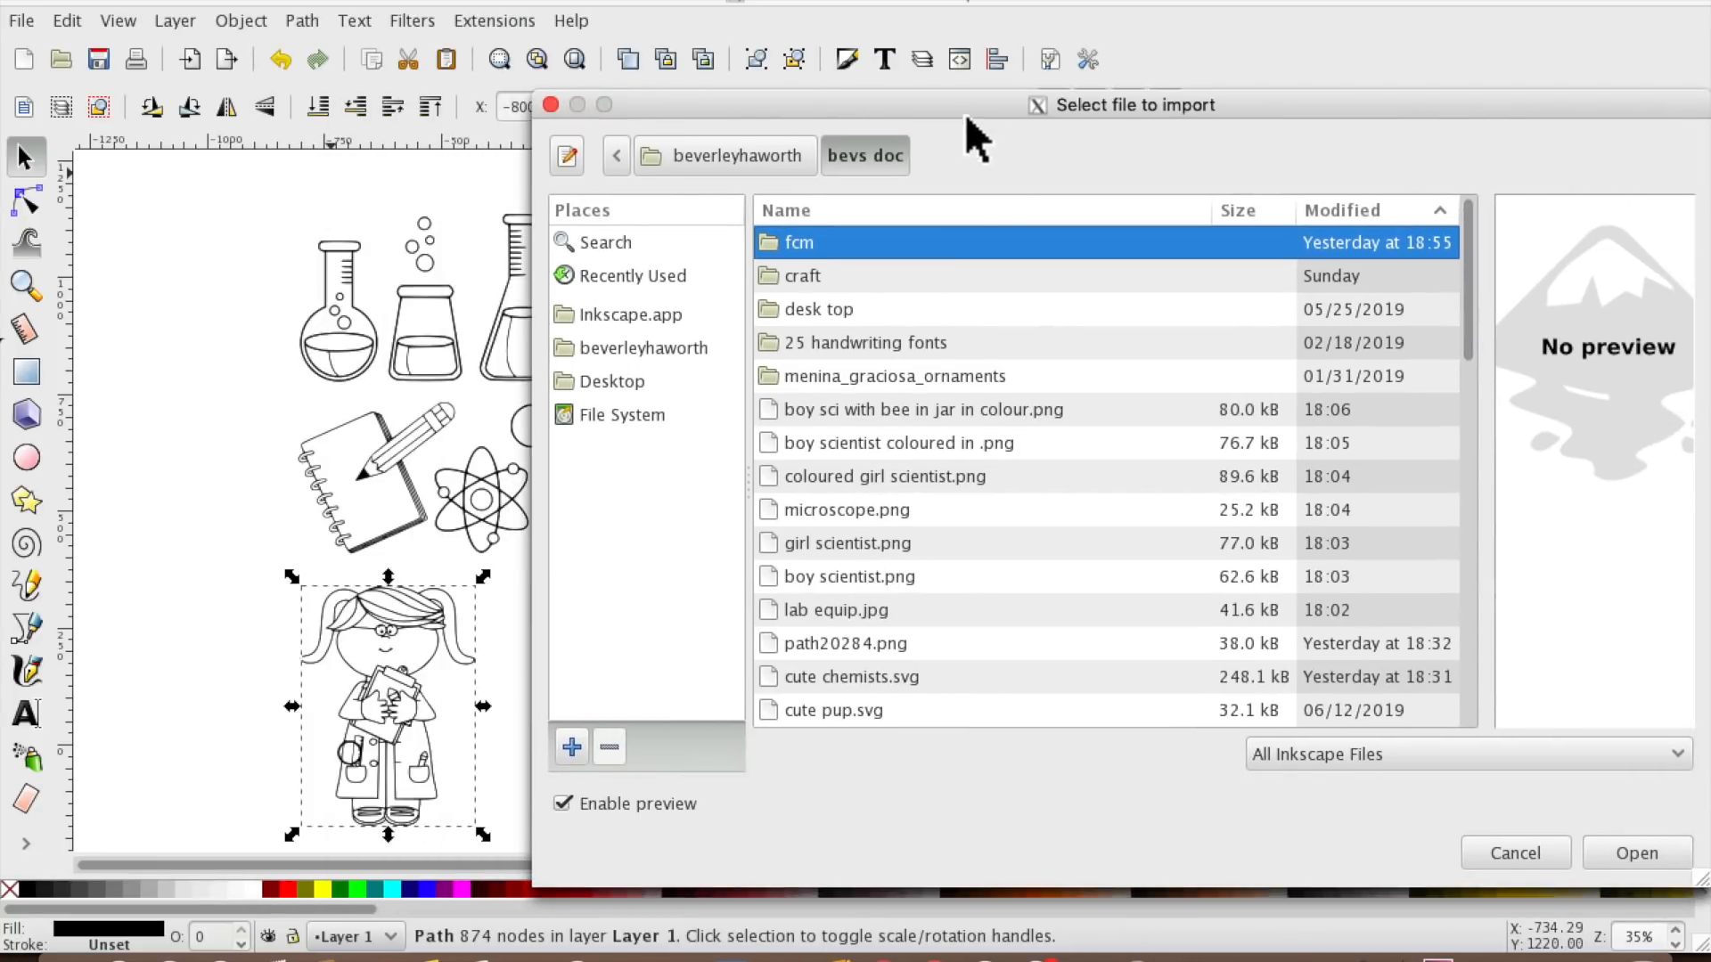
pyautogui.click(869, 579)
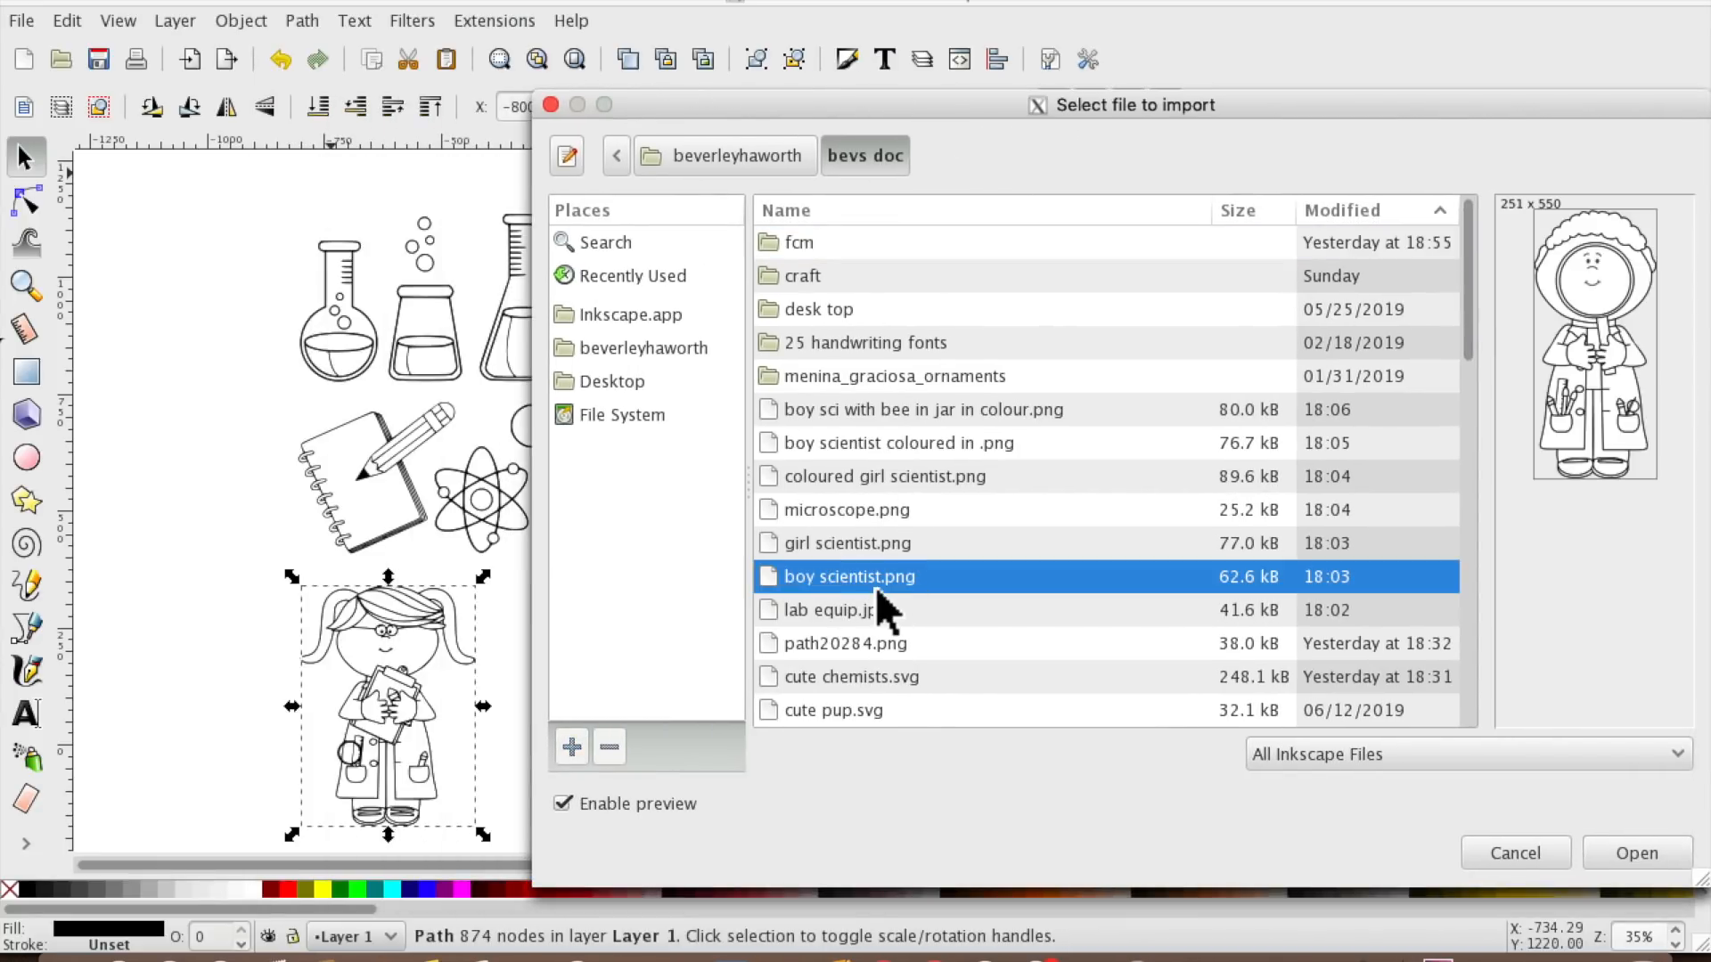
pyautogui.doubleClick(876, 584)
pyautogui.click(1010, 652)
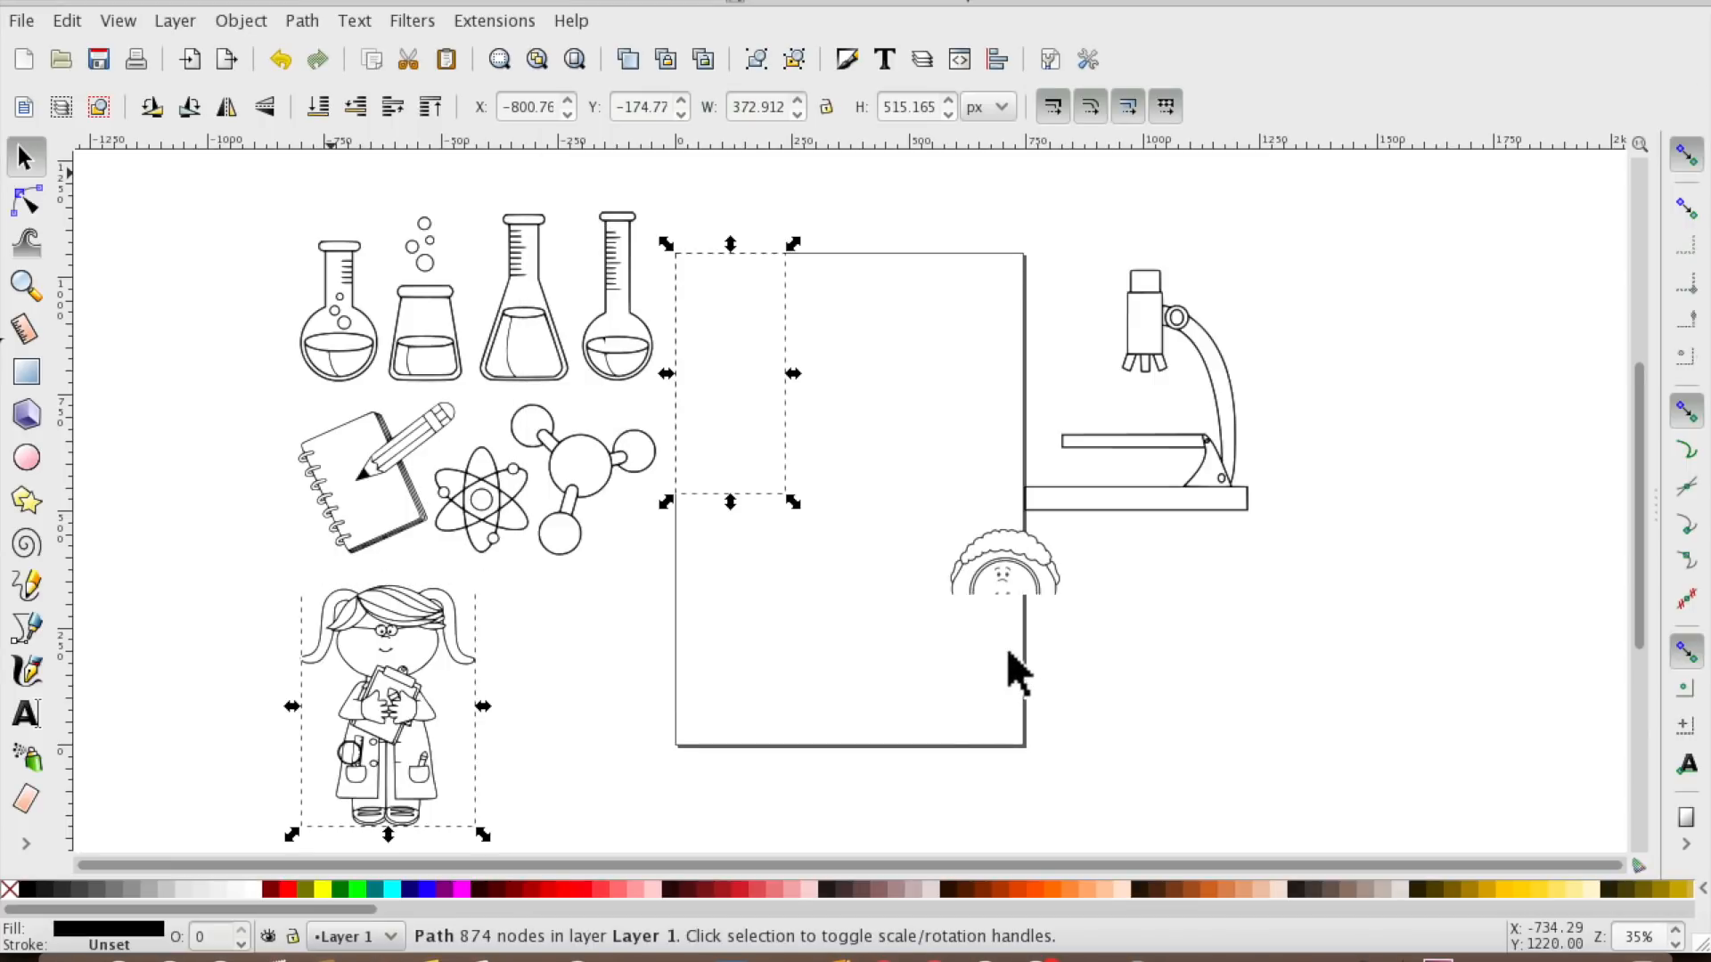
pyautogui.moveTo(997, 596); pyautogui.dragTo(813, 345)
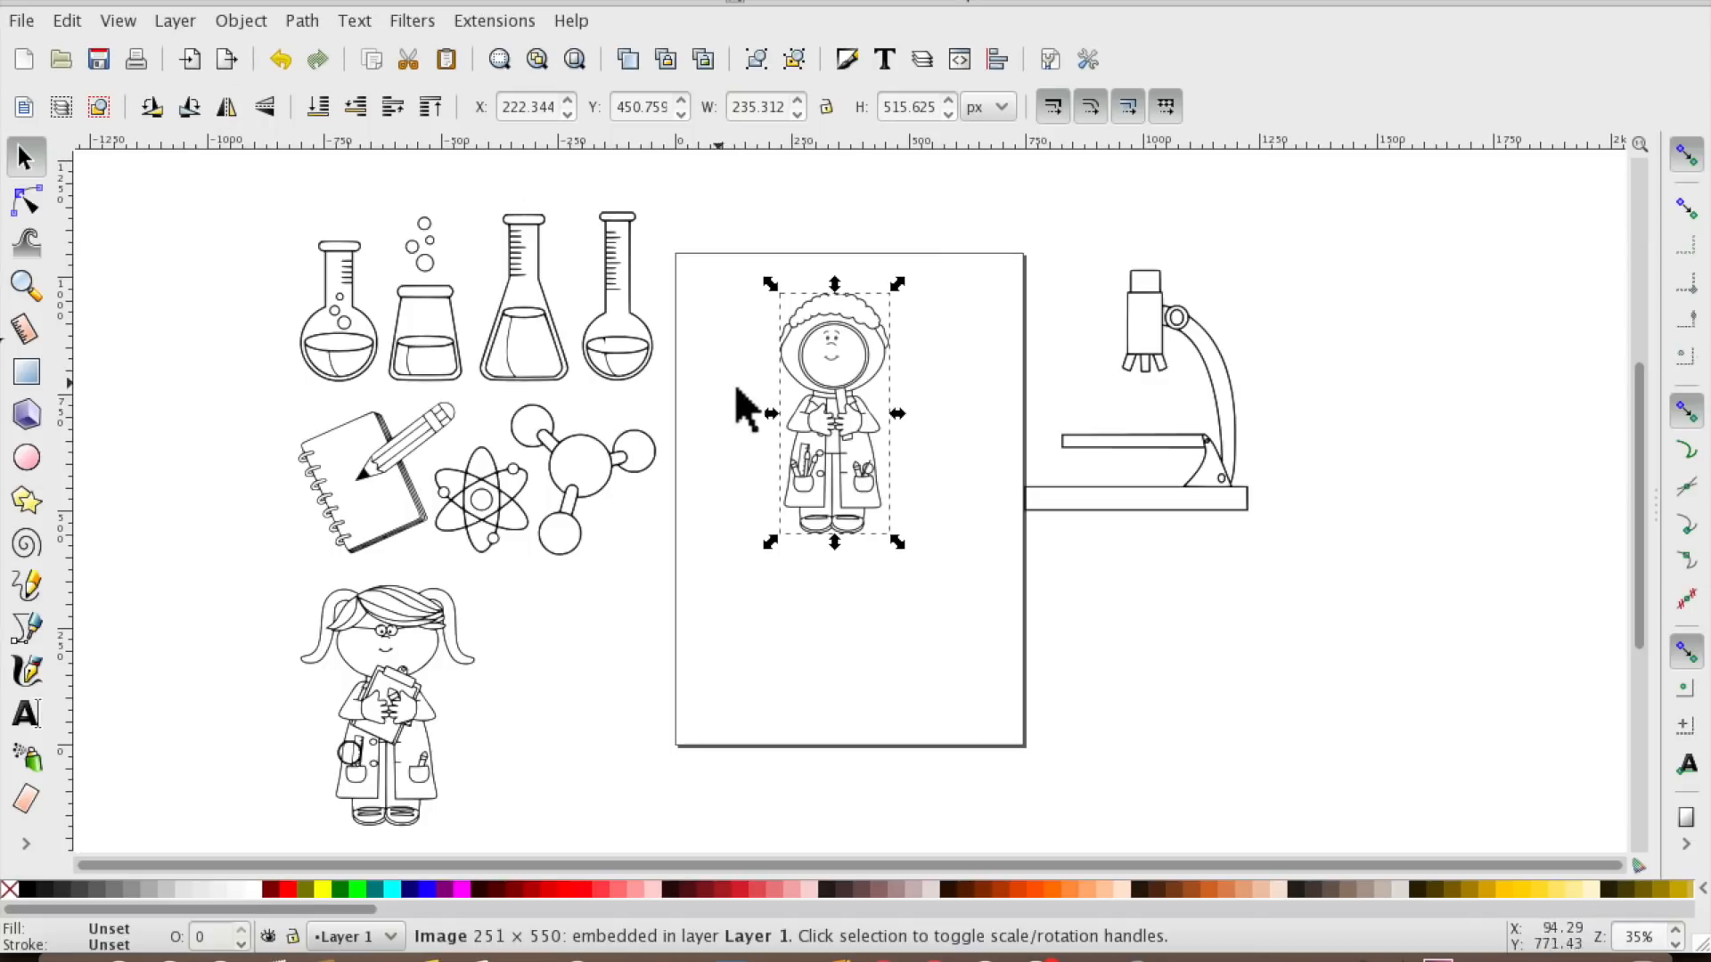
# Check the imported boy scientist image for editable nodes with the node tool.
pyautogui.click(822, 363)
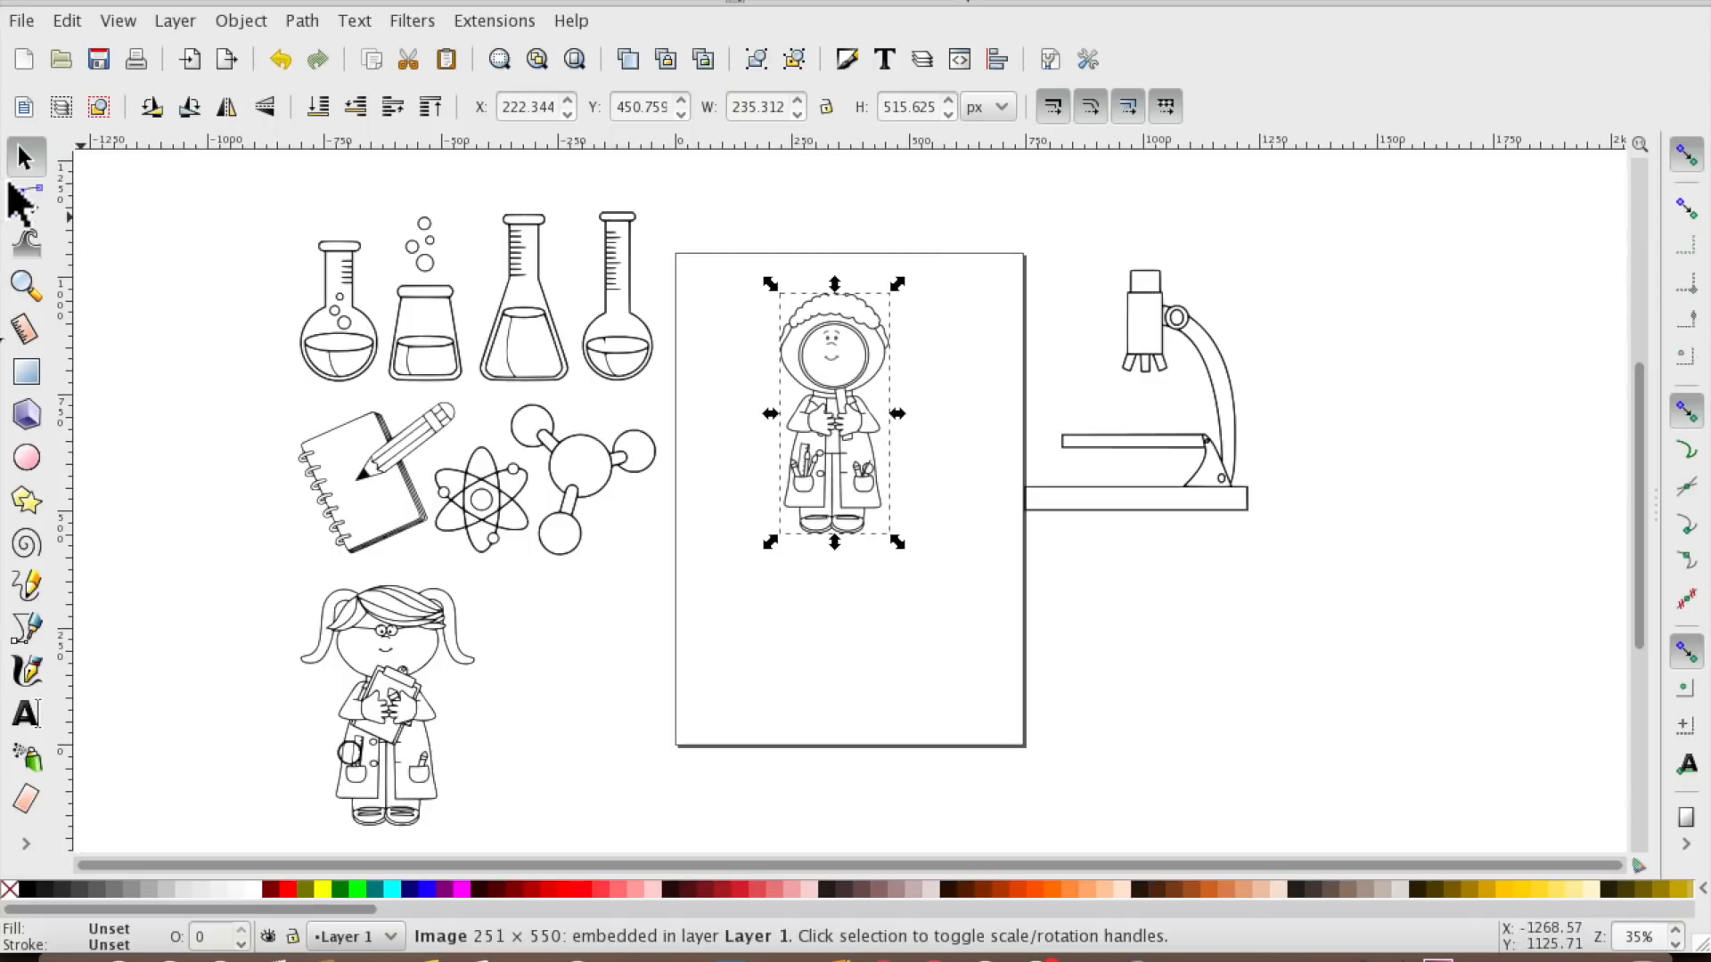
pyautogui.click(29, 203)
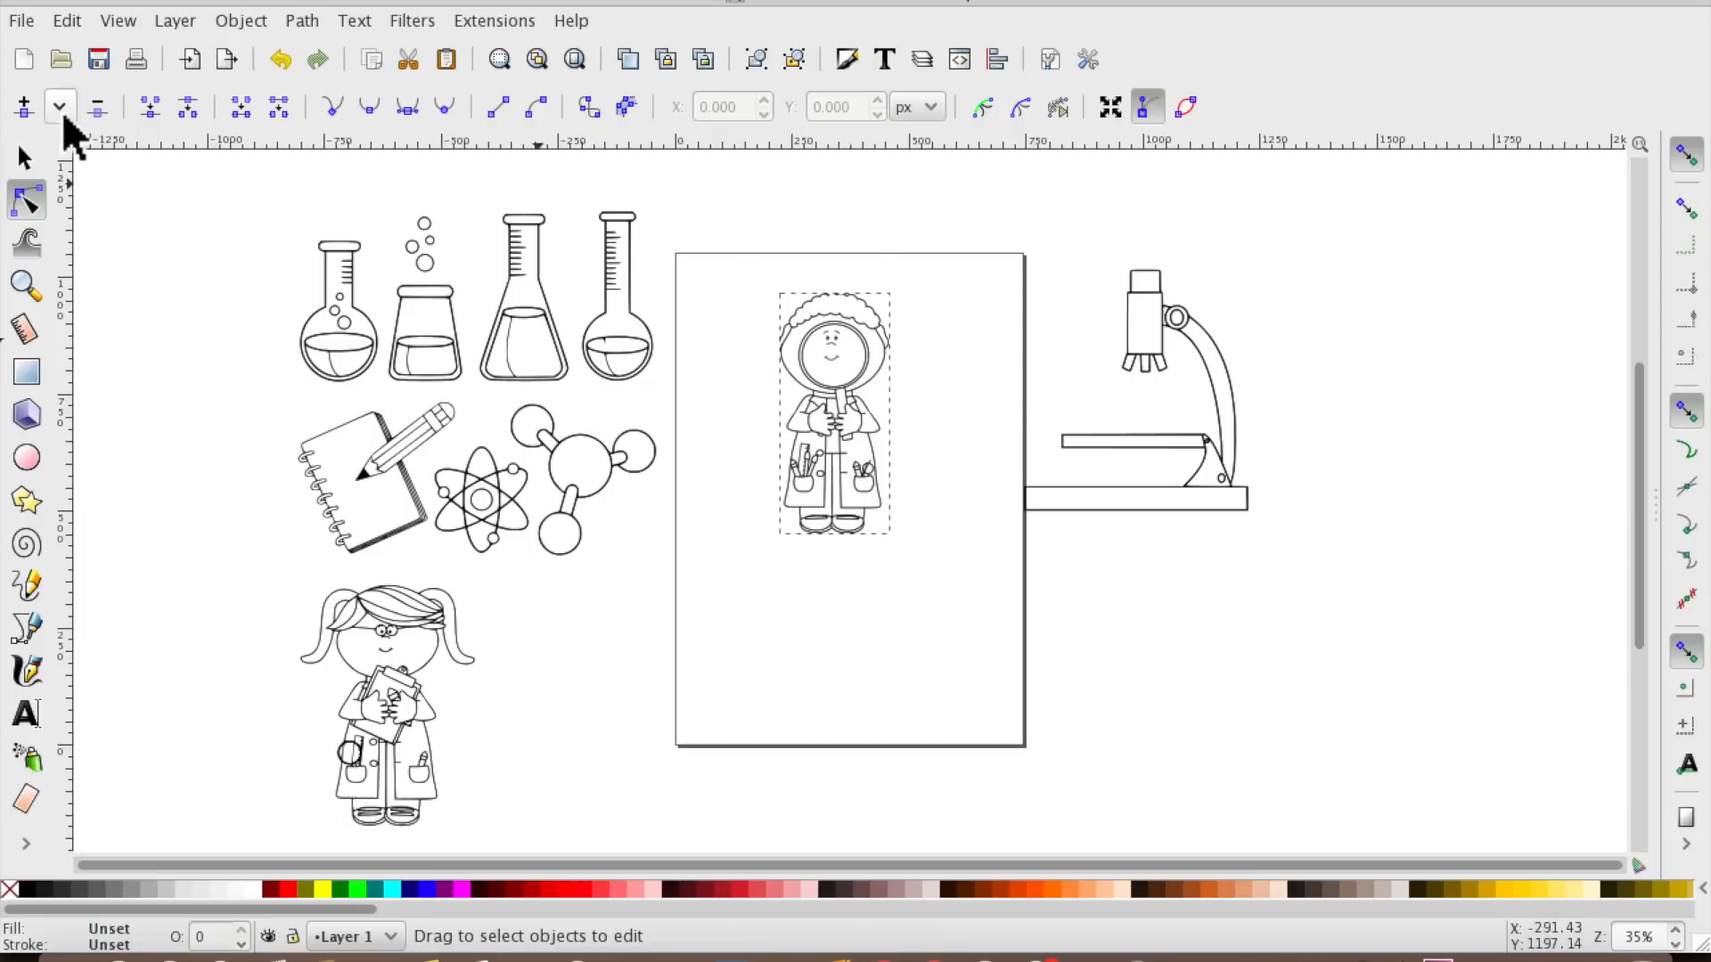
pyautogui.click(25, 159)
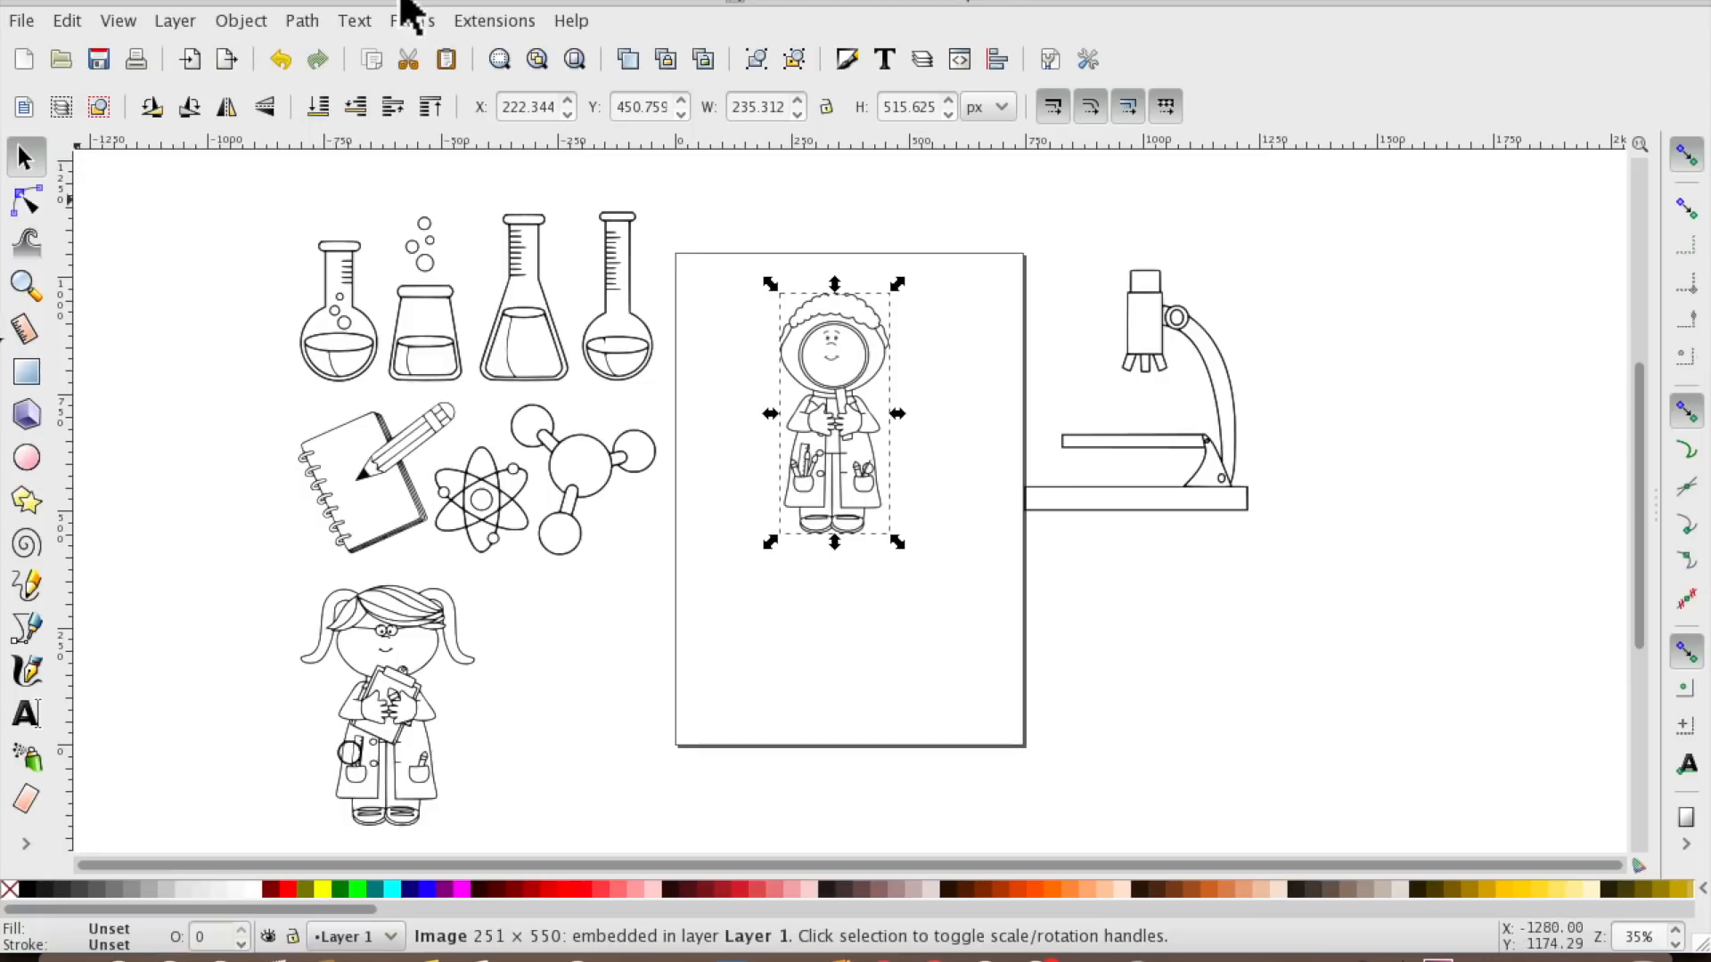
# Trace the boy scientist bitmap using brightness cutoff with threshold 0.450, and move the traced path off the original image.
pyautogui.click(303, 21)
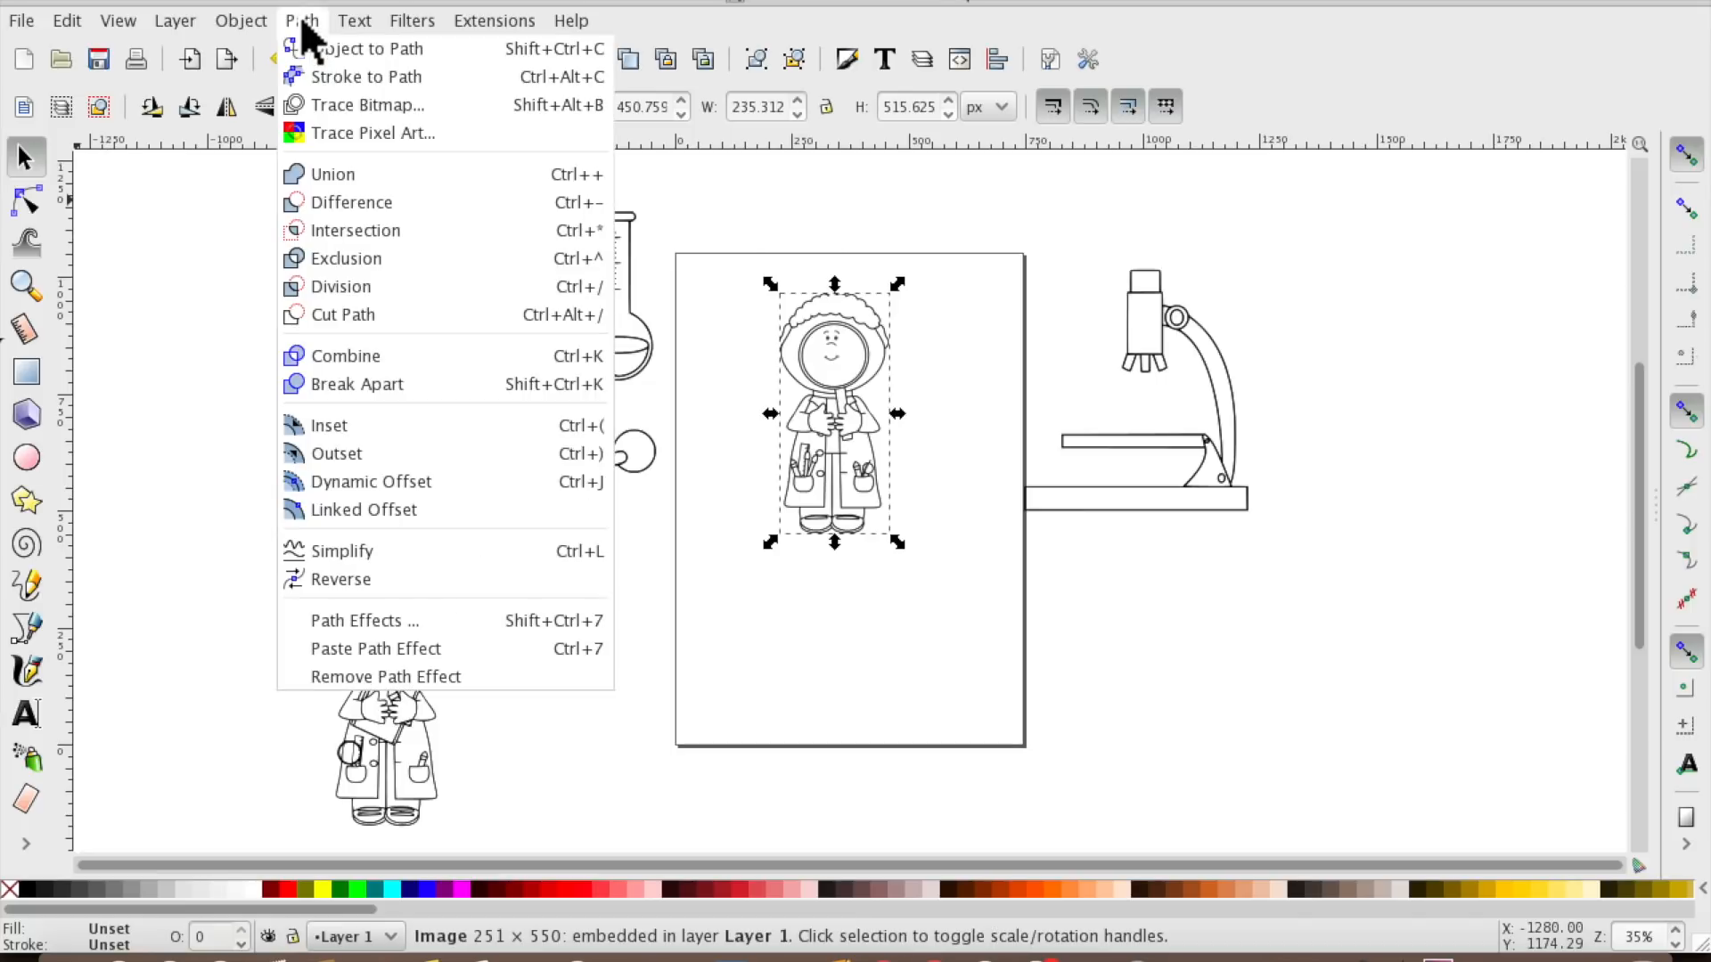
pyautogui.click(333, 112)
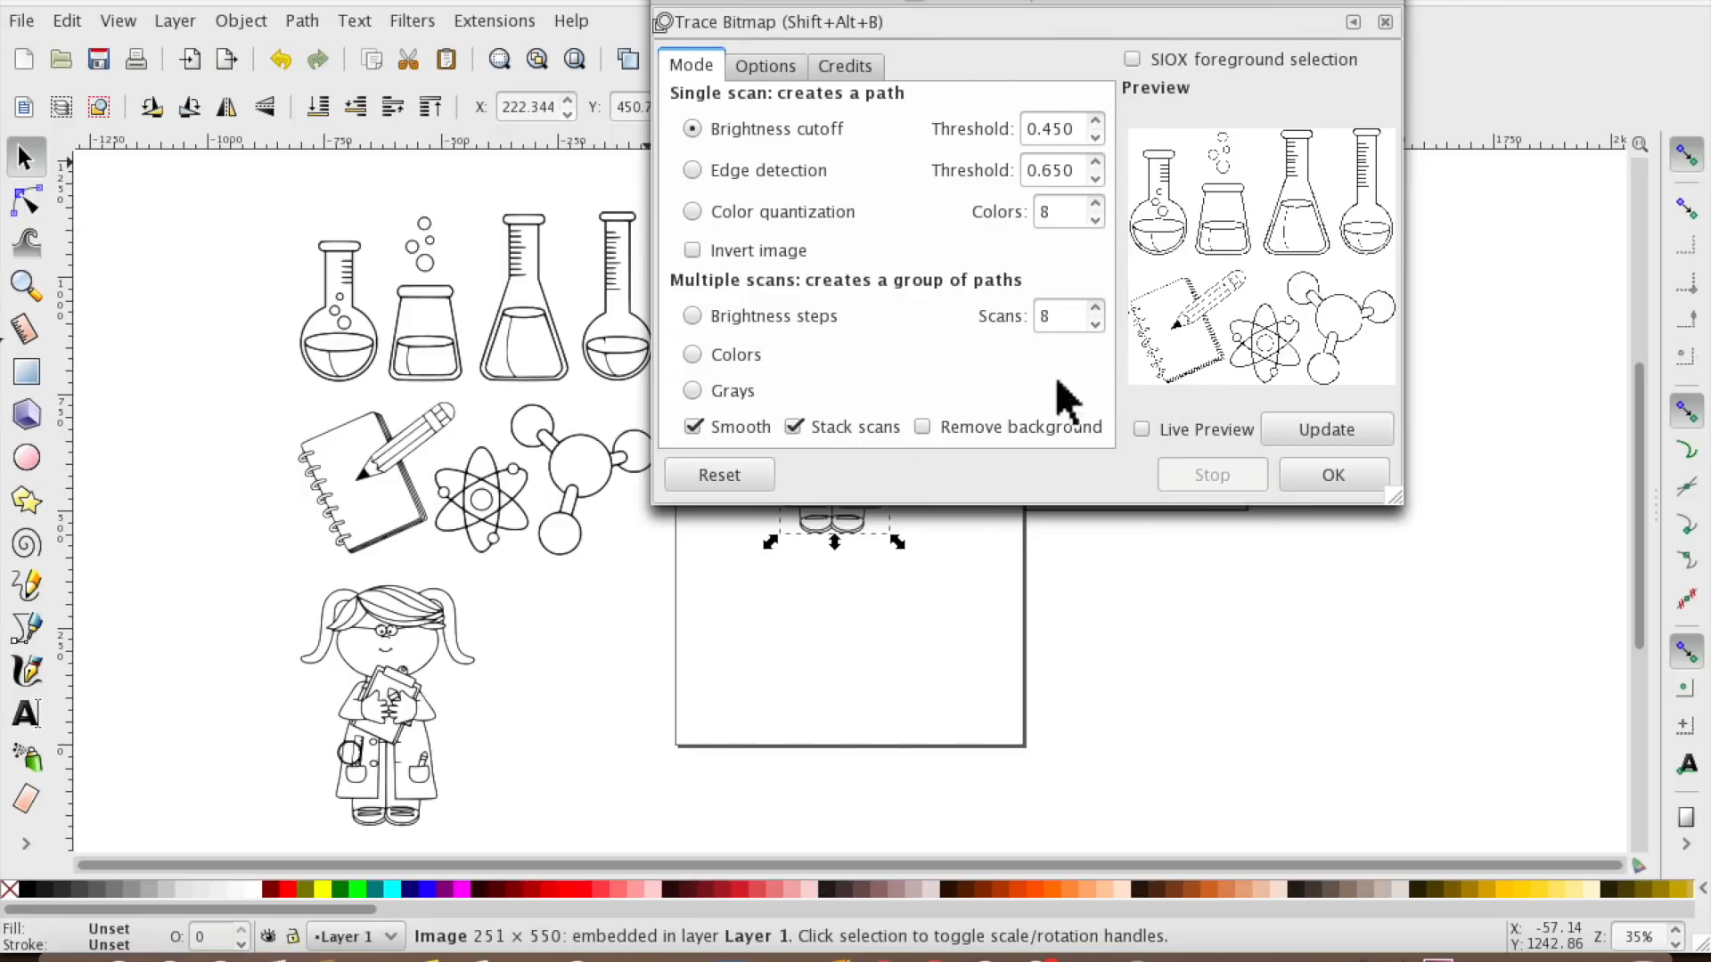
pyautogui.click(1355, 435)
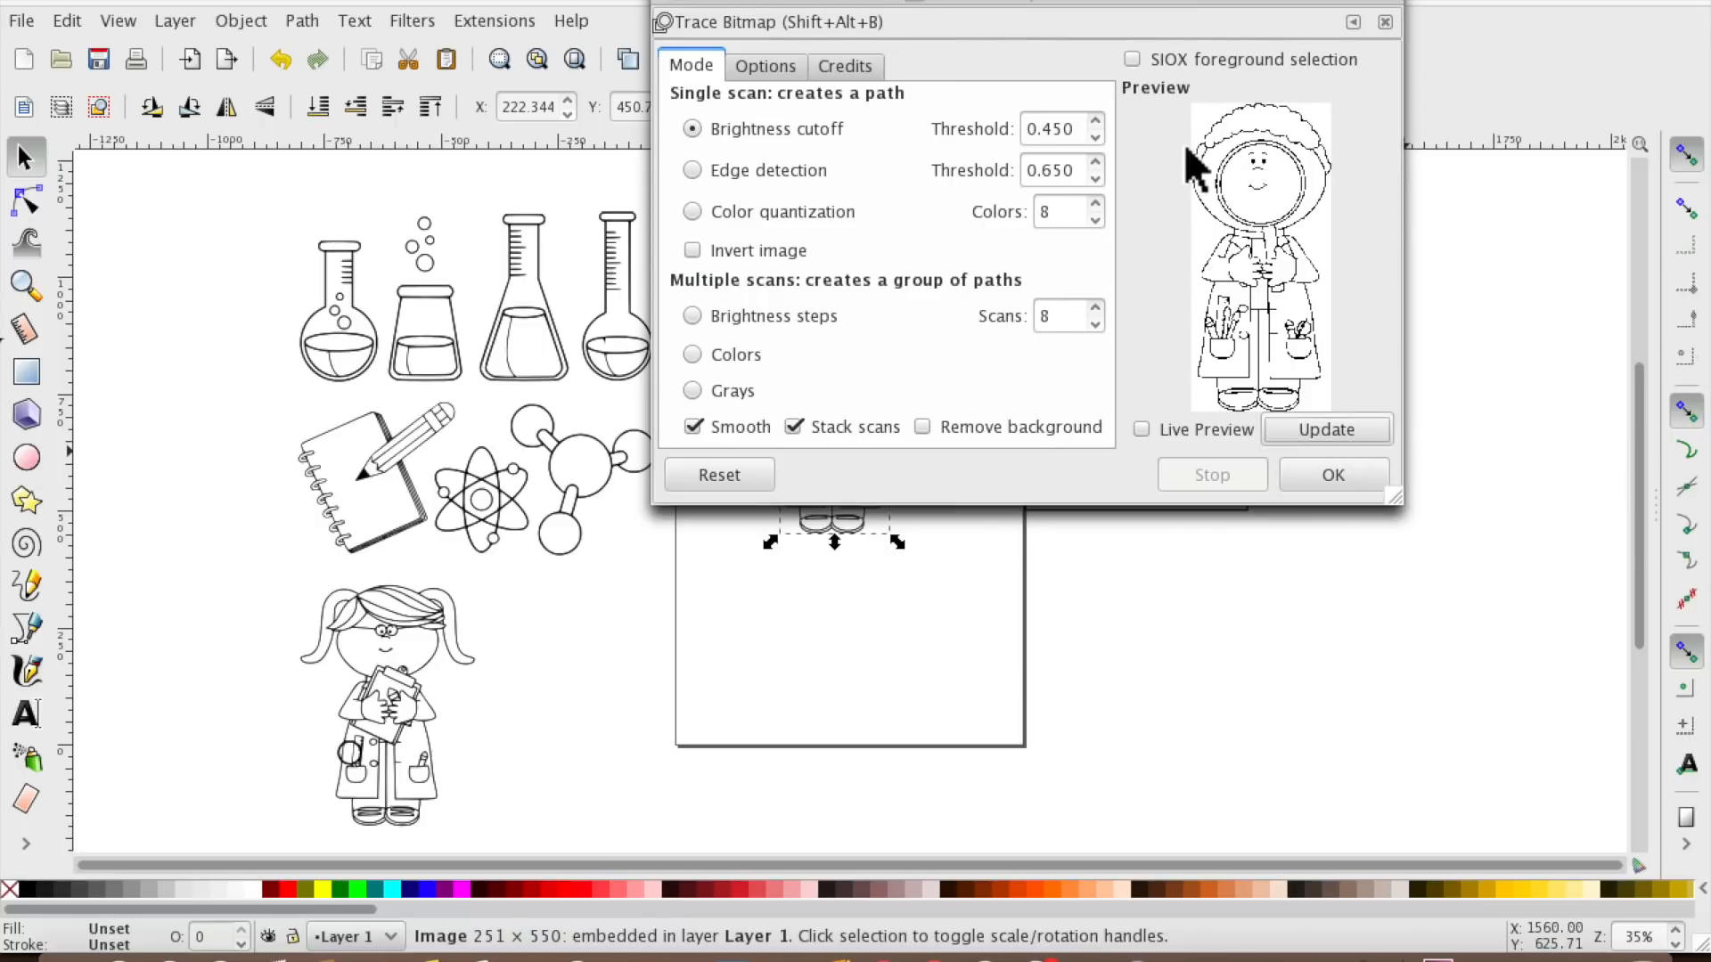
pyautogui.click(1358, 467)
pyautogui.moveTo(869, 7)
pyautogui.mouseDown()
pyautogui.moveTo(1154, 9)
pyautogui.moveTo(1260, 133)
pyautogui.mouseUp()
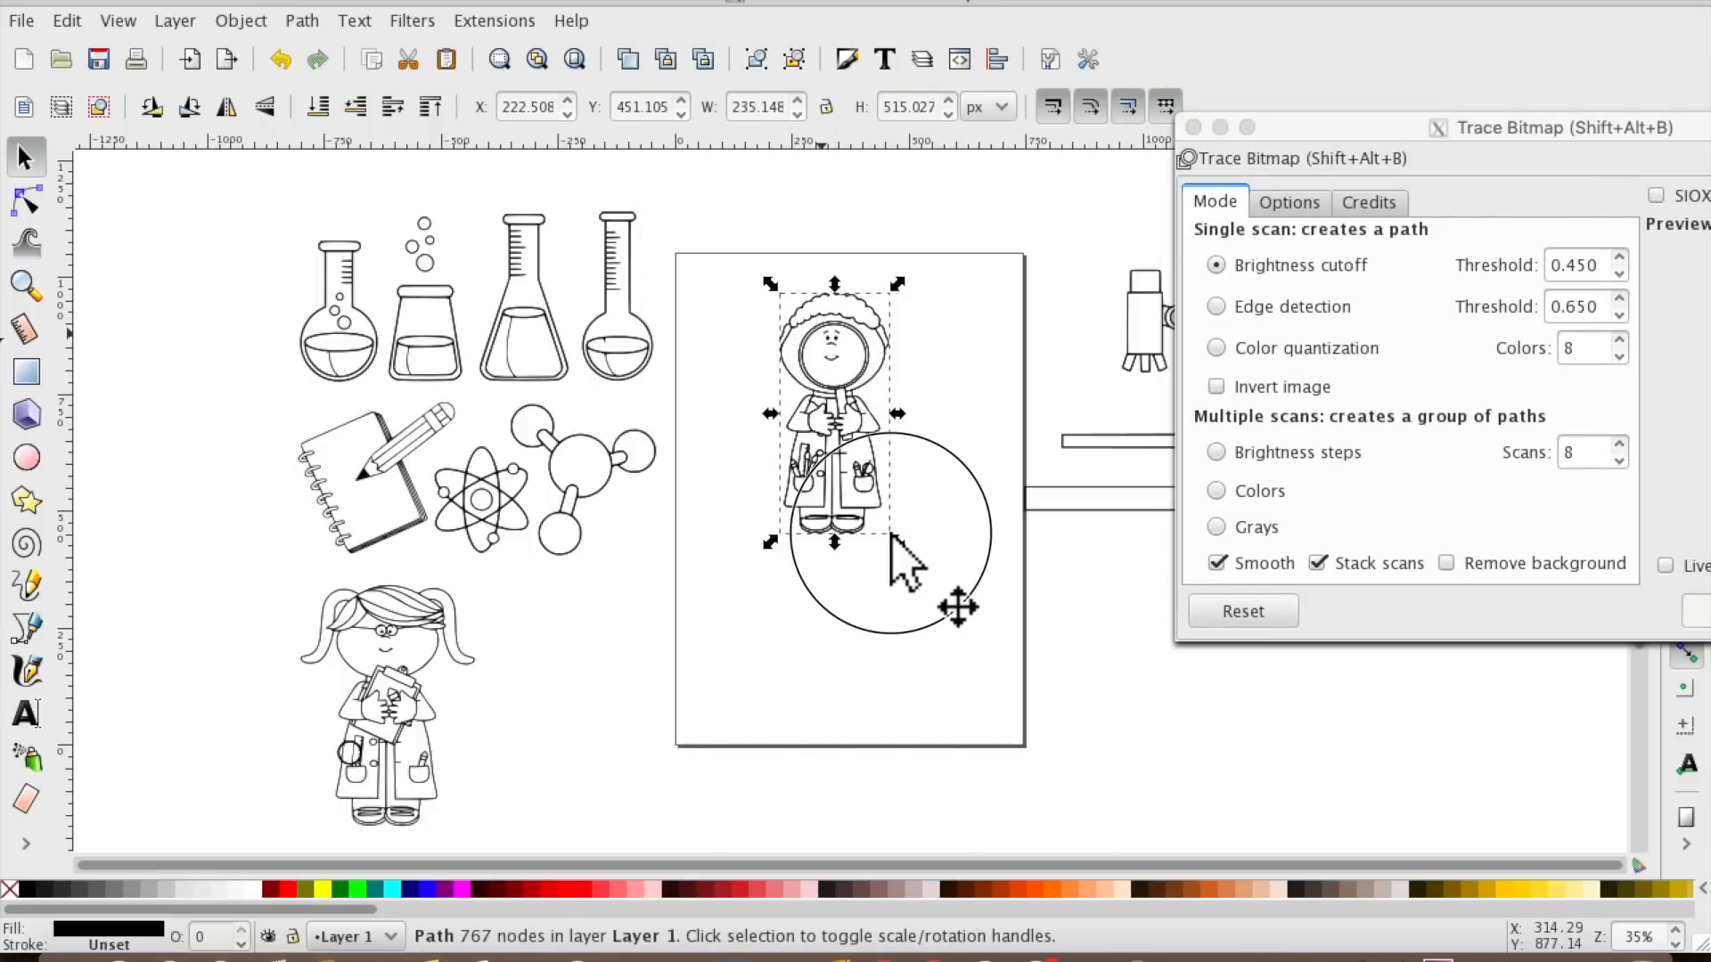
pyautogui.moveTo(829, 326)
pyautogui.mouseDown()
pyautogui.moveTo(917, 325)
pyautogui.moveTo(912, 486)
pyautogui.moveTo(944, 505)
pyautogui.mouseUp()
# Delete the original boy scientist bitmap, and move the traced path to the page's upper left to inspect its nodes.
pyautogui.click(820, 357)
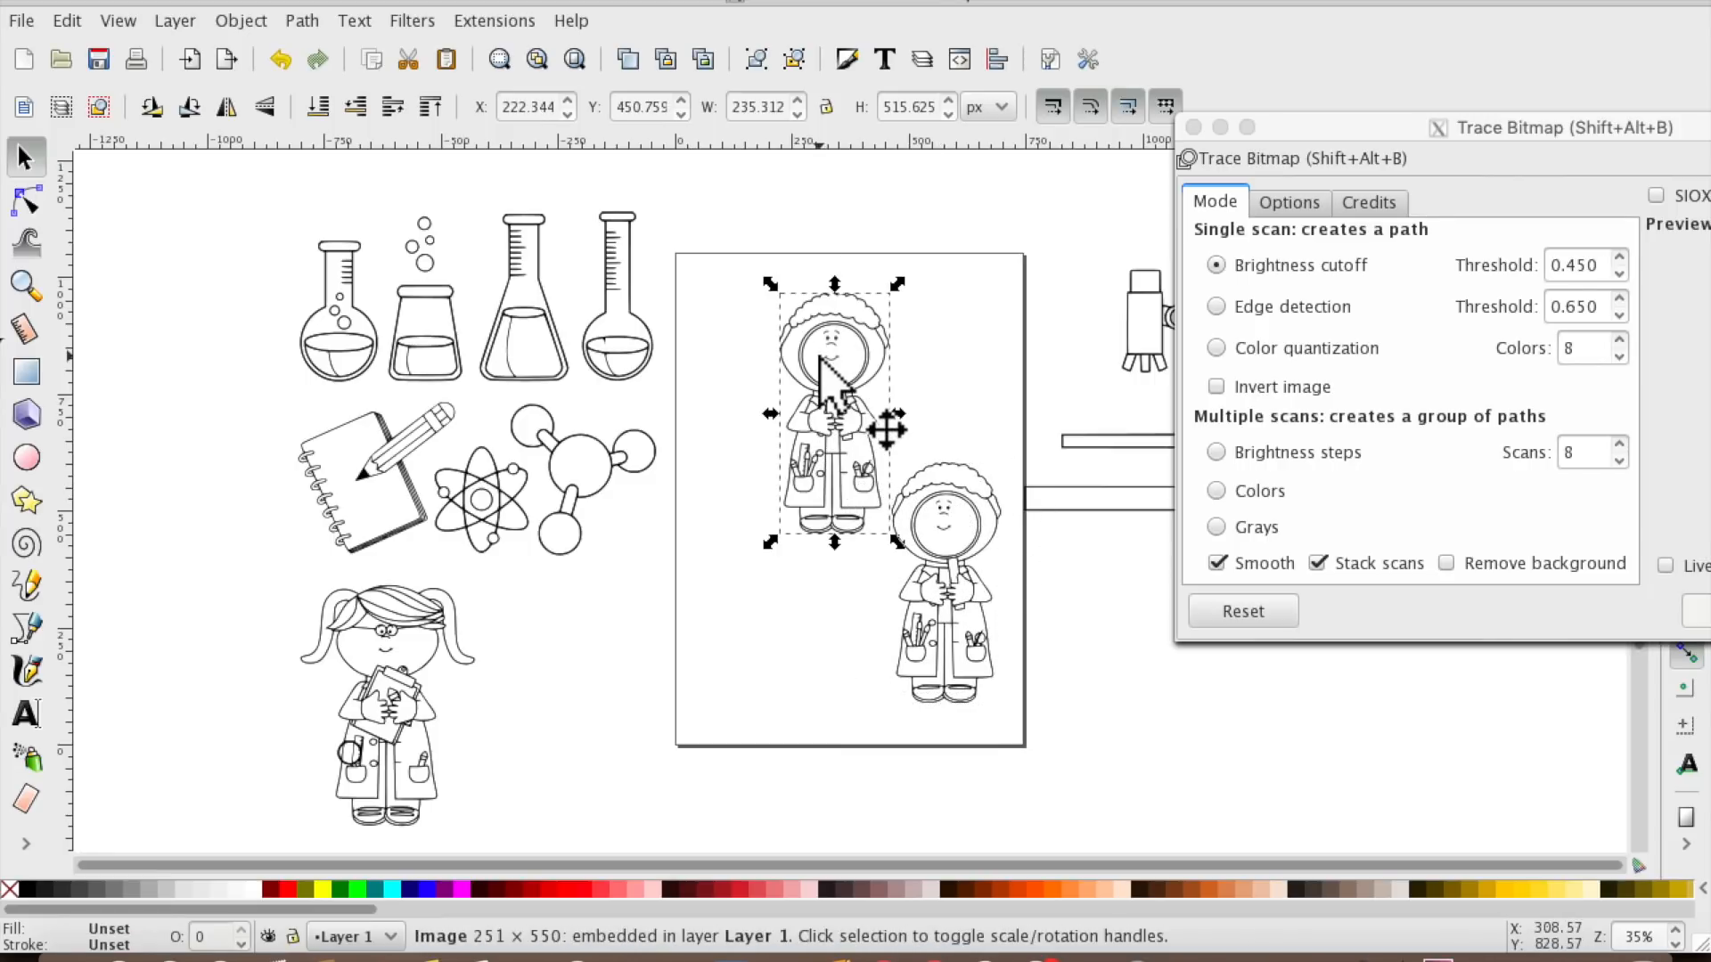
pyautogui.press('Delete')
pyautogui.moveTo(941, 492)
pyautogui.mouseDown()
pyautogui.moveTo(800, 301)
pyautogui.moveTo(738, 344)
pyautogui.mouseUp()
pyautogui.click(27, 201)
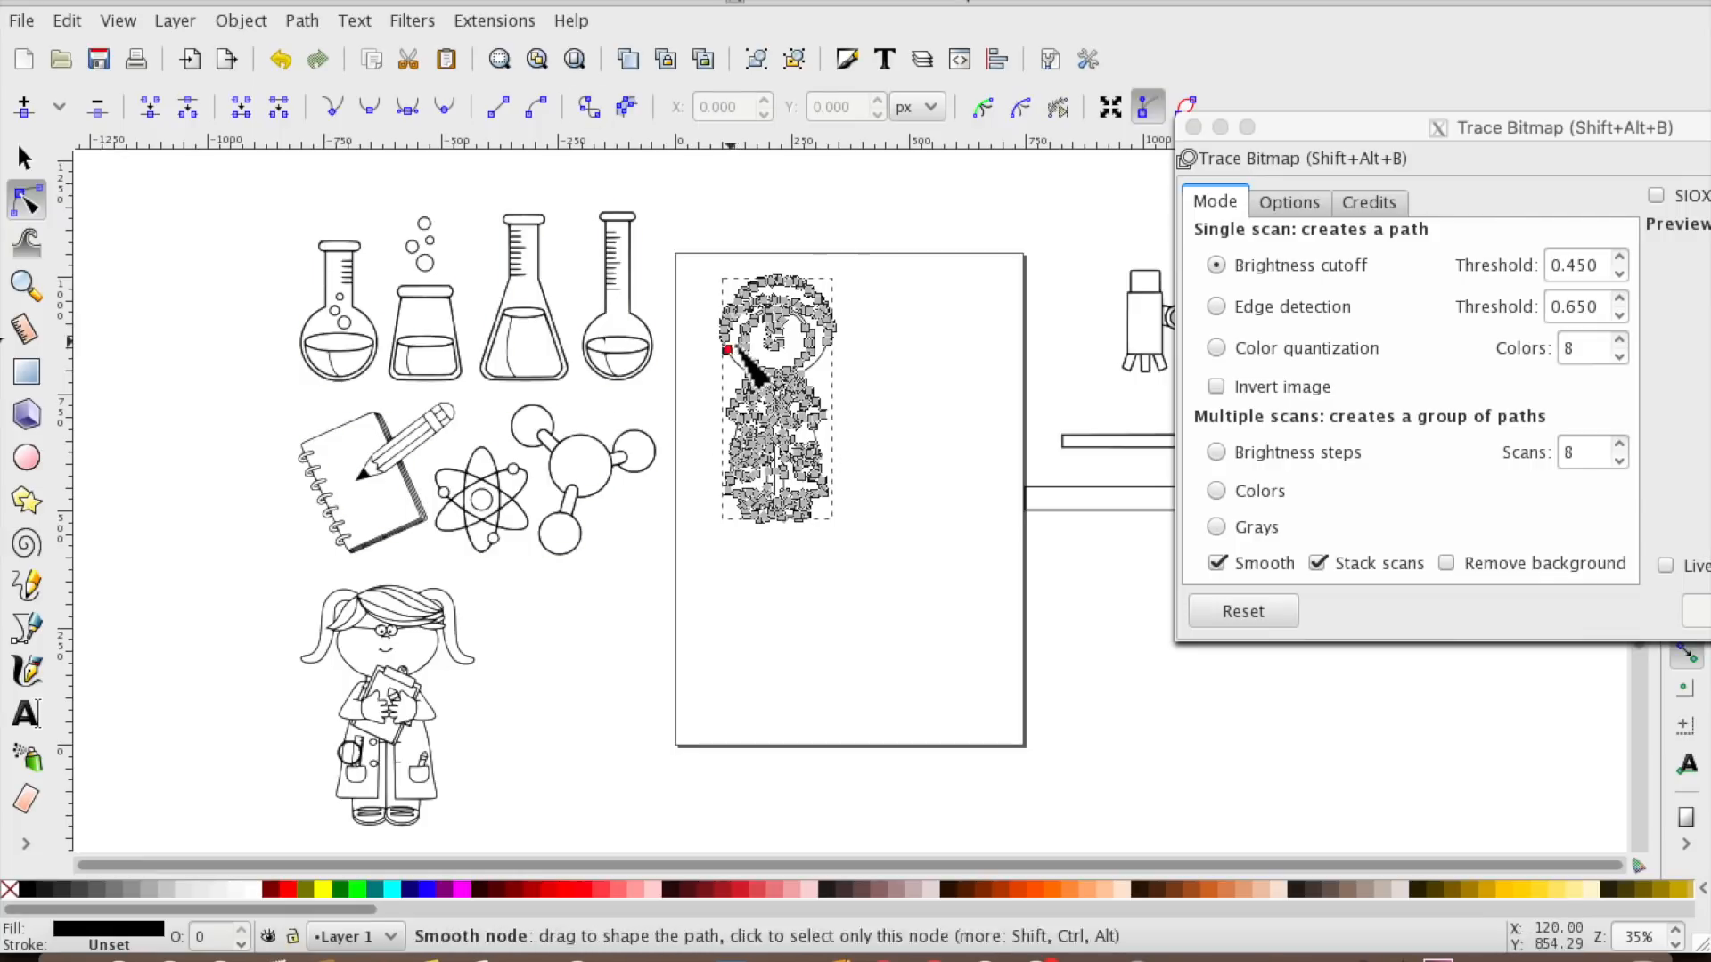
# Leave node editing of the traced boy scientist, deselect it and close the Trace Bitmap dialog.
pyautogui.click(779, 382)
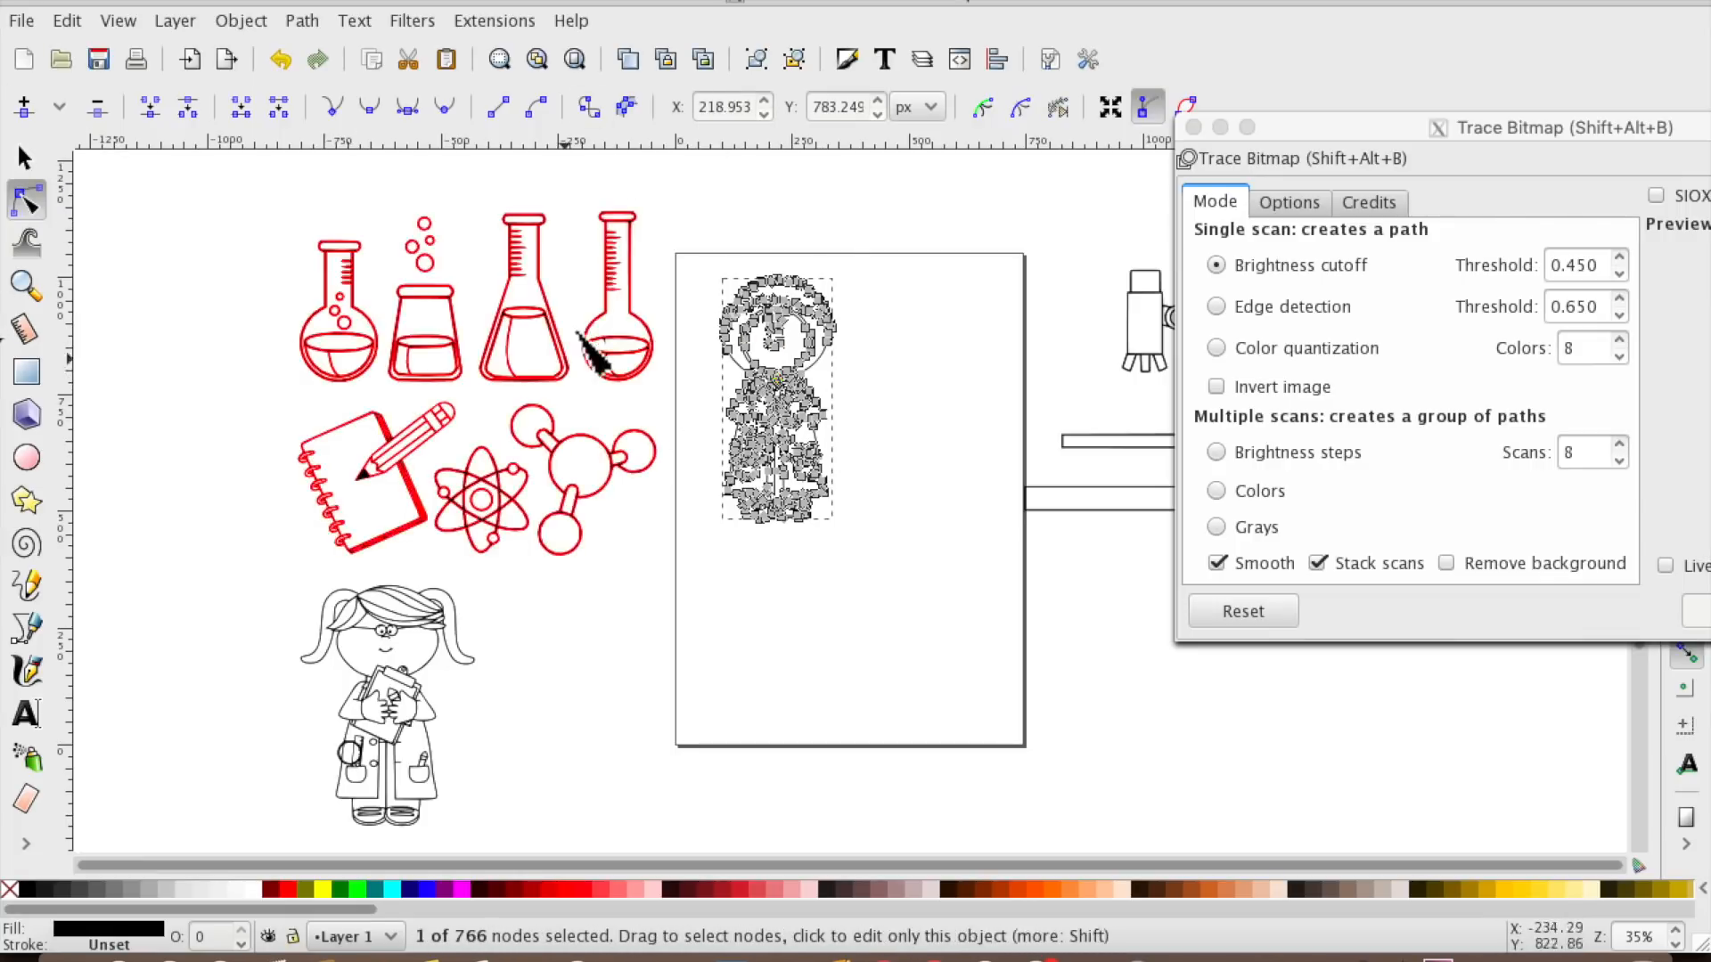
pyautogui.click(27, 155)
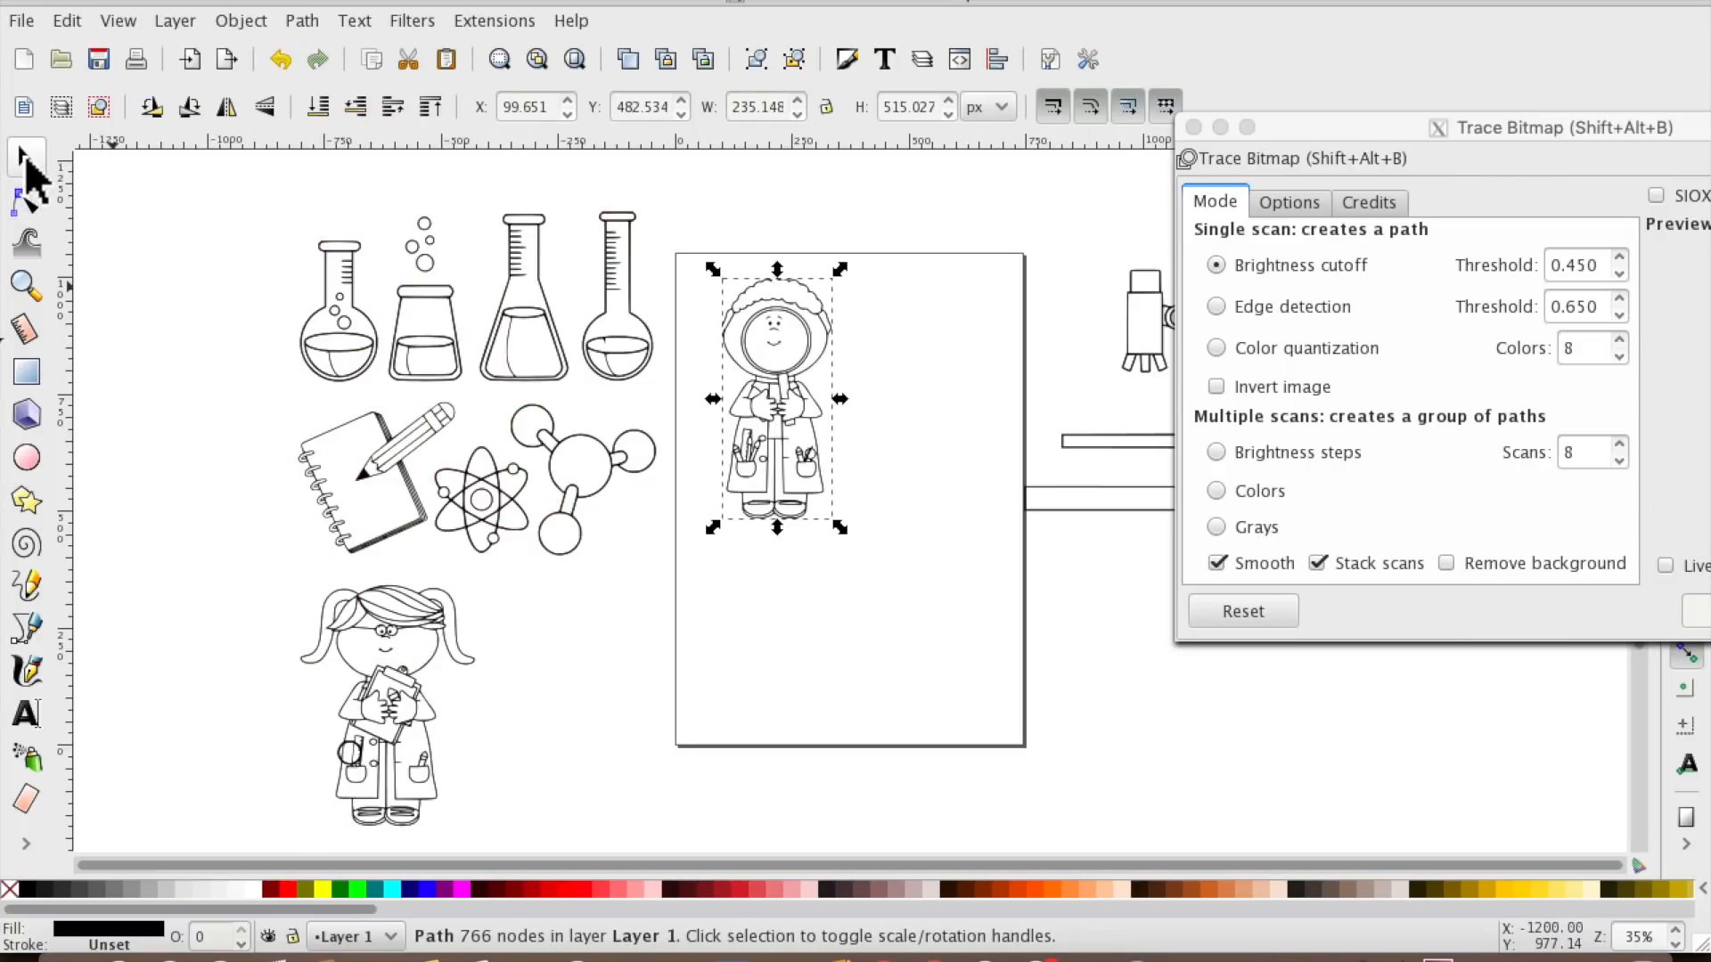
pyautogui.click(947, 726)
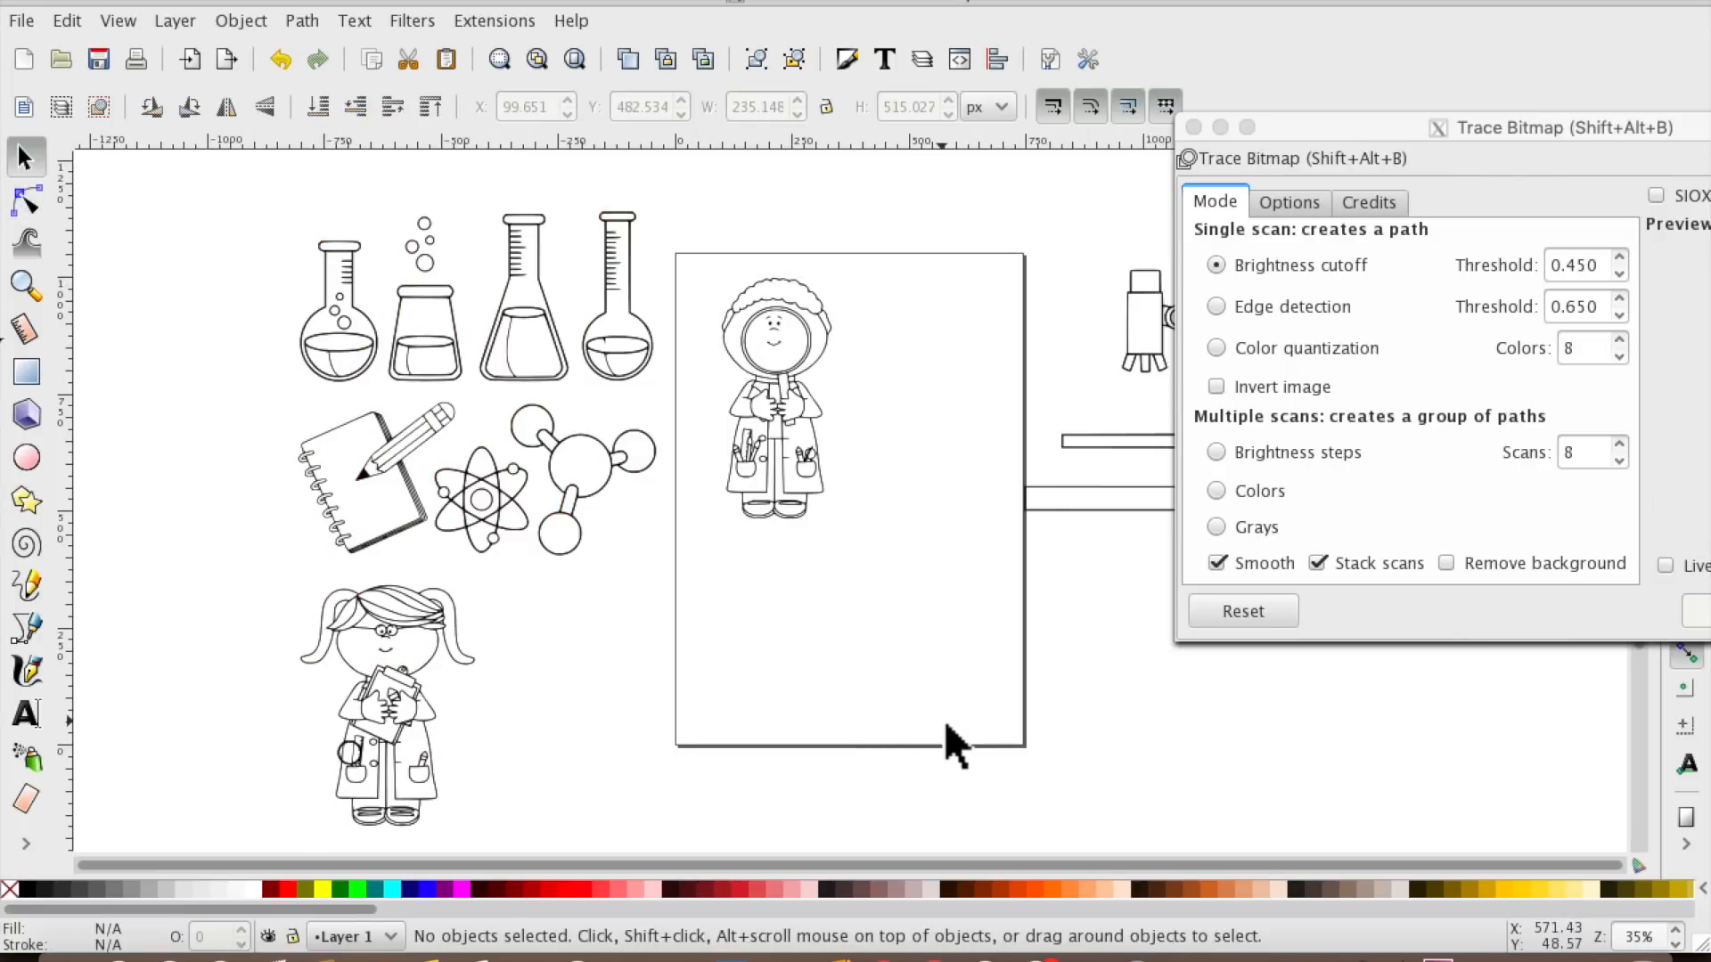
pyautogui.click(1194, 127)
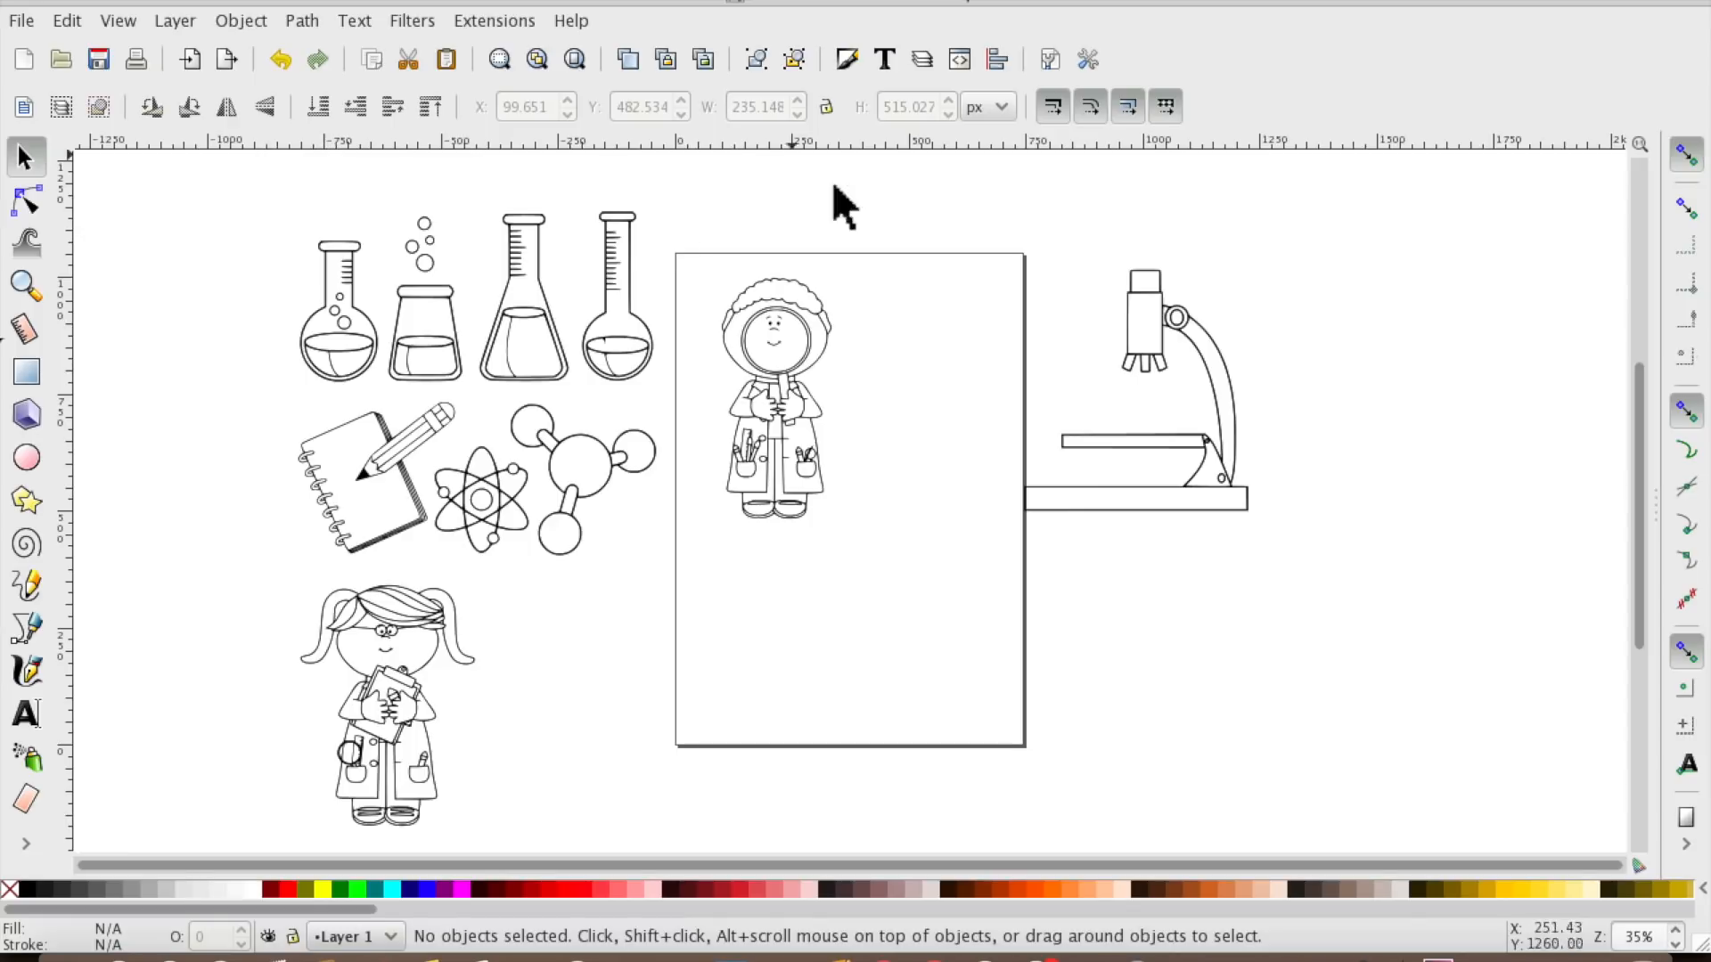
# Select the traced boy scientist and lock its width-to-height ratio.
pyautogui.click(766, 411)
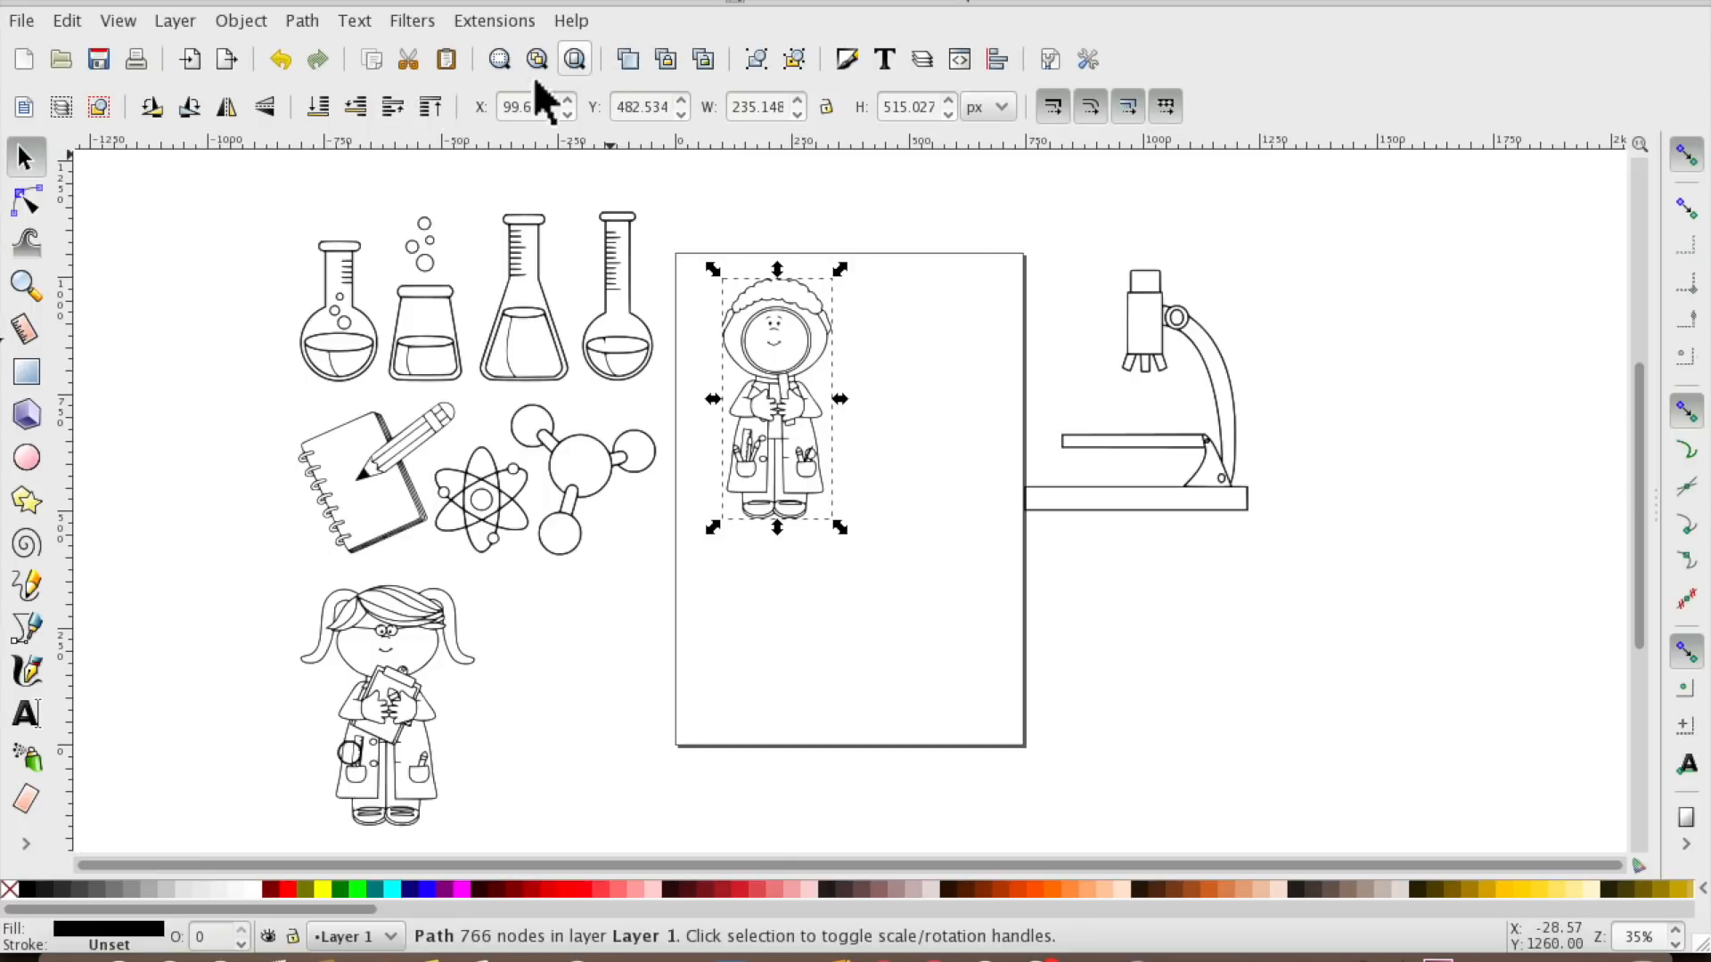
pyautogui.click(581, 60)
pyautogui.hscroll(-9, 769, 495)
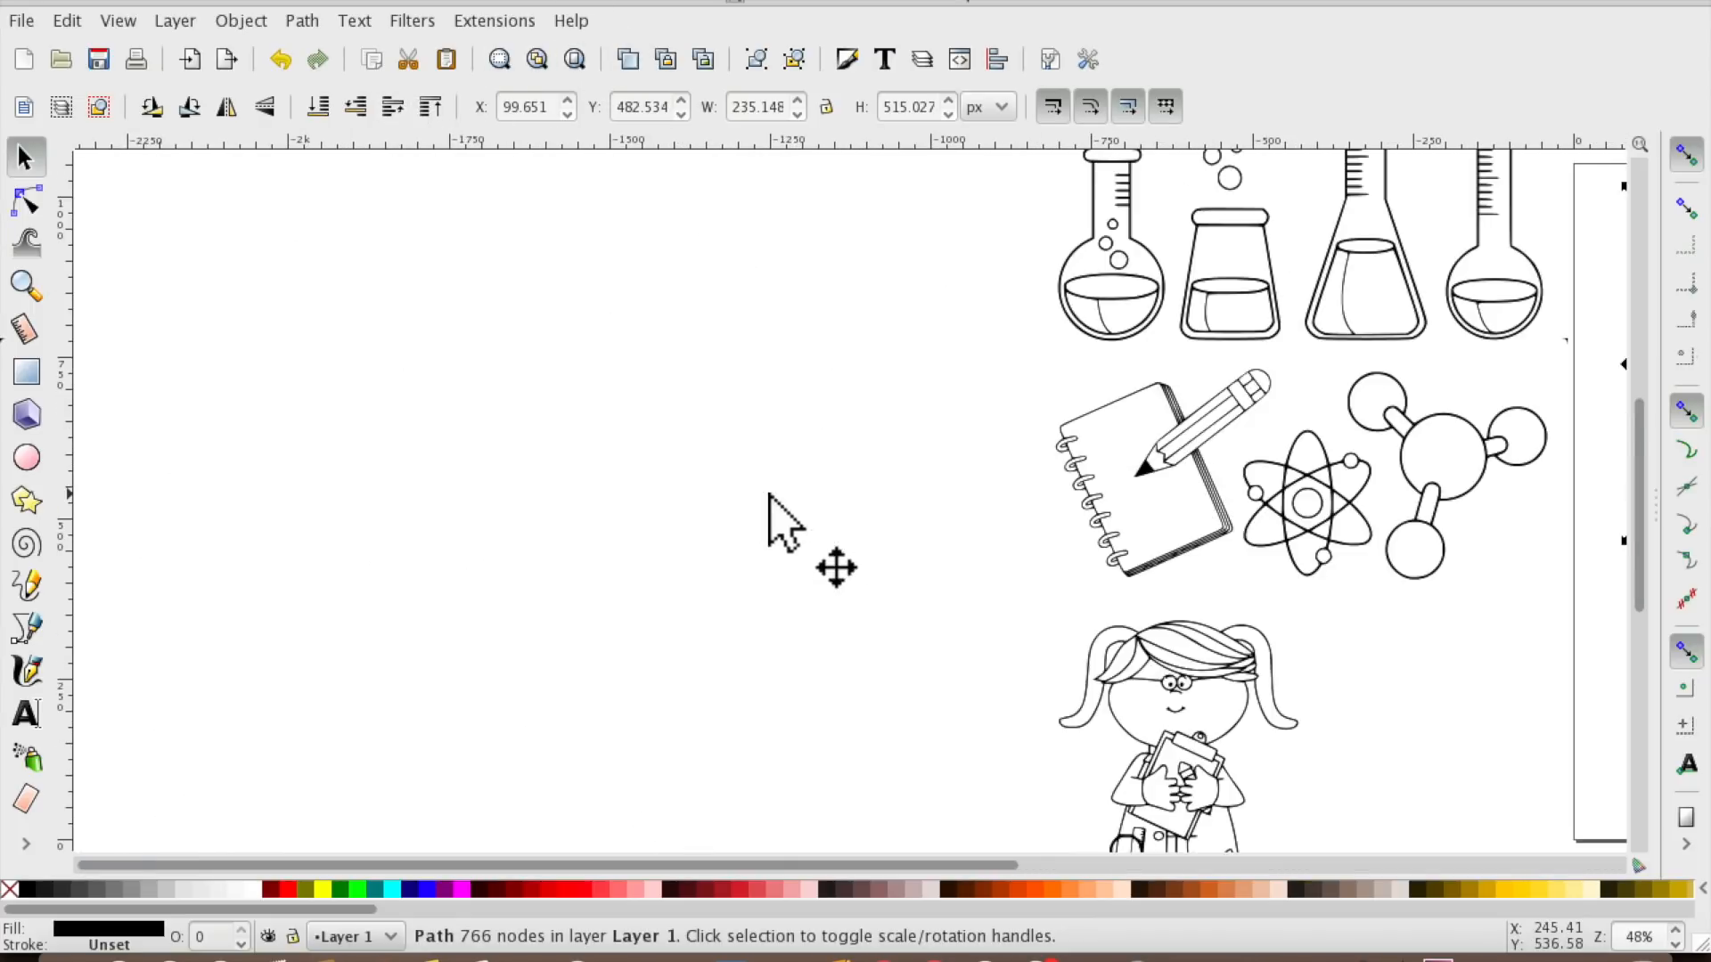
pyautogui.hscroll(10, 769, 495)
pyautogui.scroll(-1, 769, 494)
pyautogui.hscroll(-6, 768, 495)
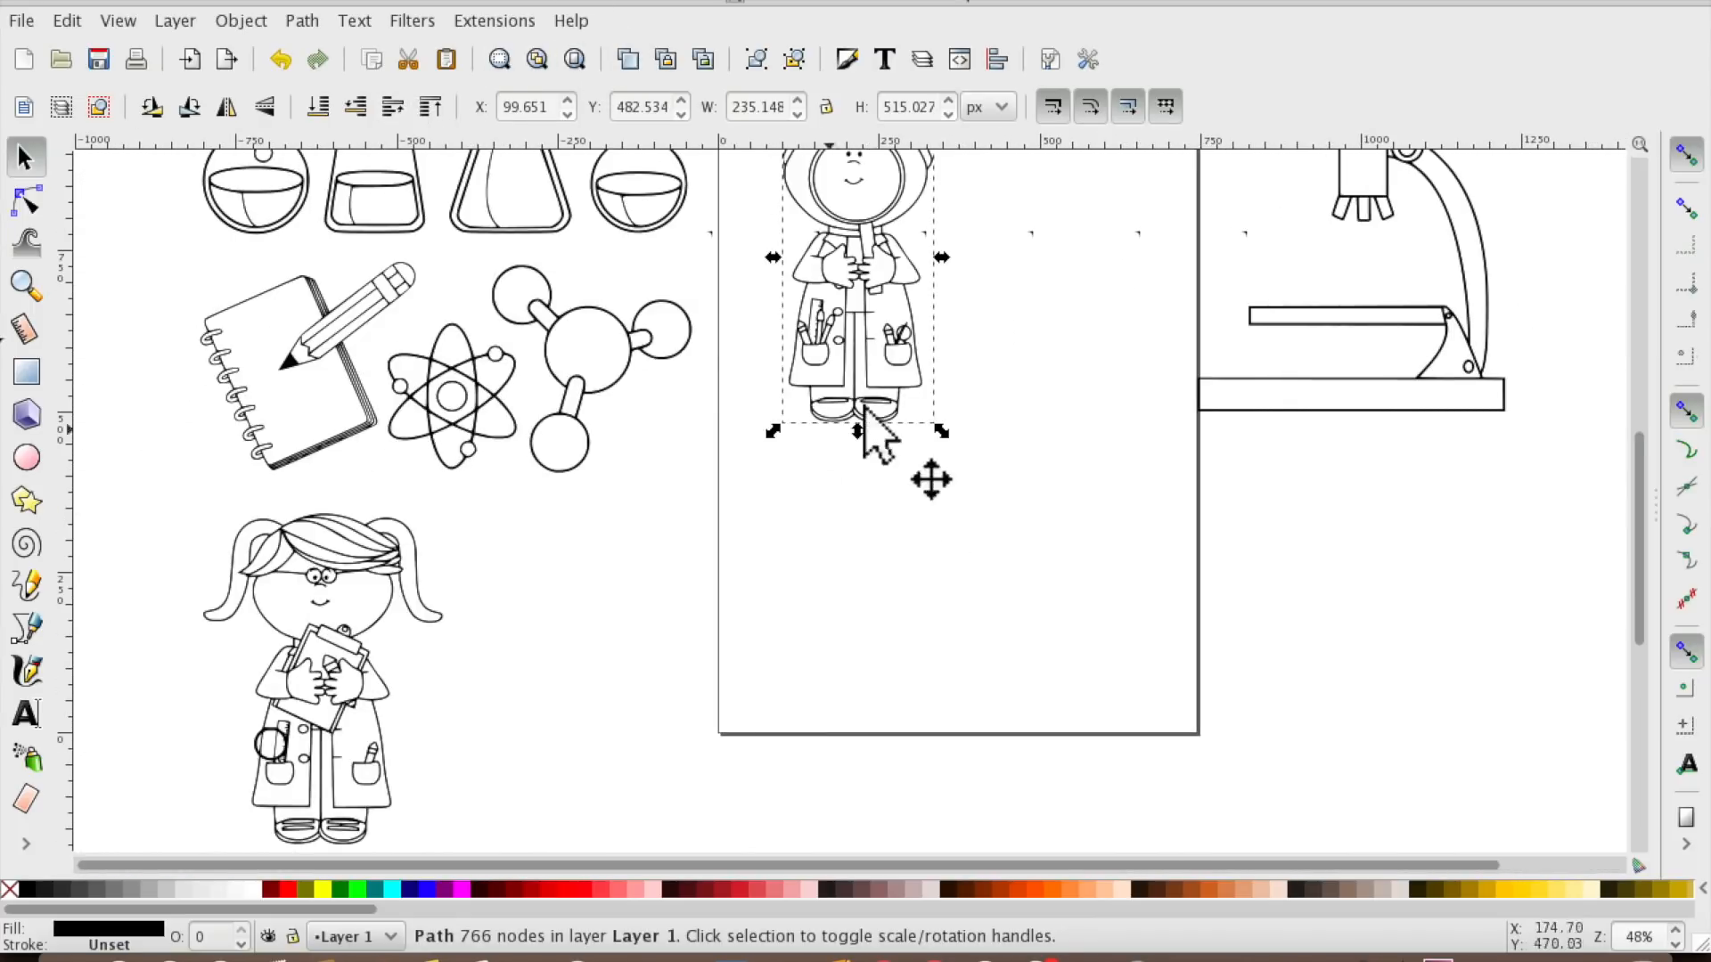
pyautogui.scroll(3, 886, 398)
pyautogui.click(890, 417)
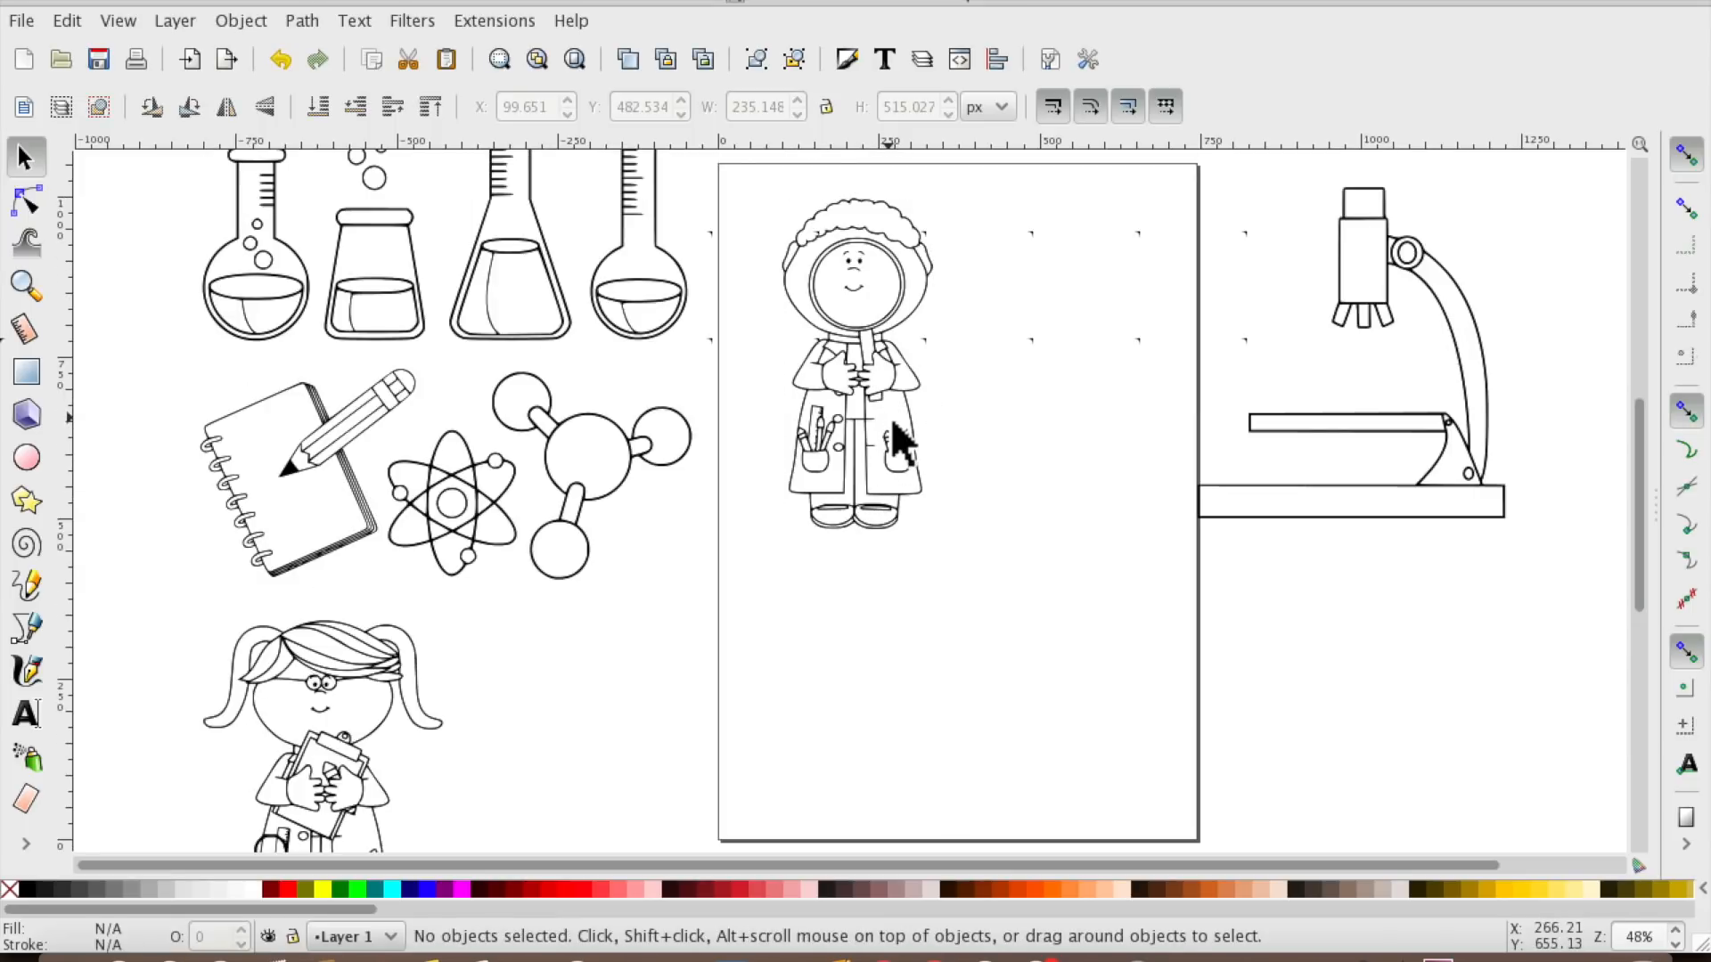
pyautogui.click(866, 265)
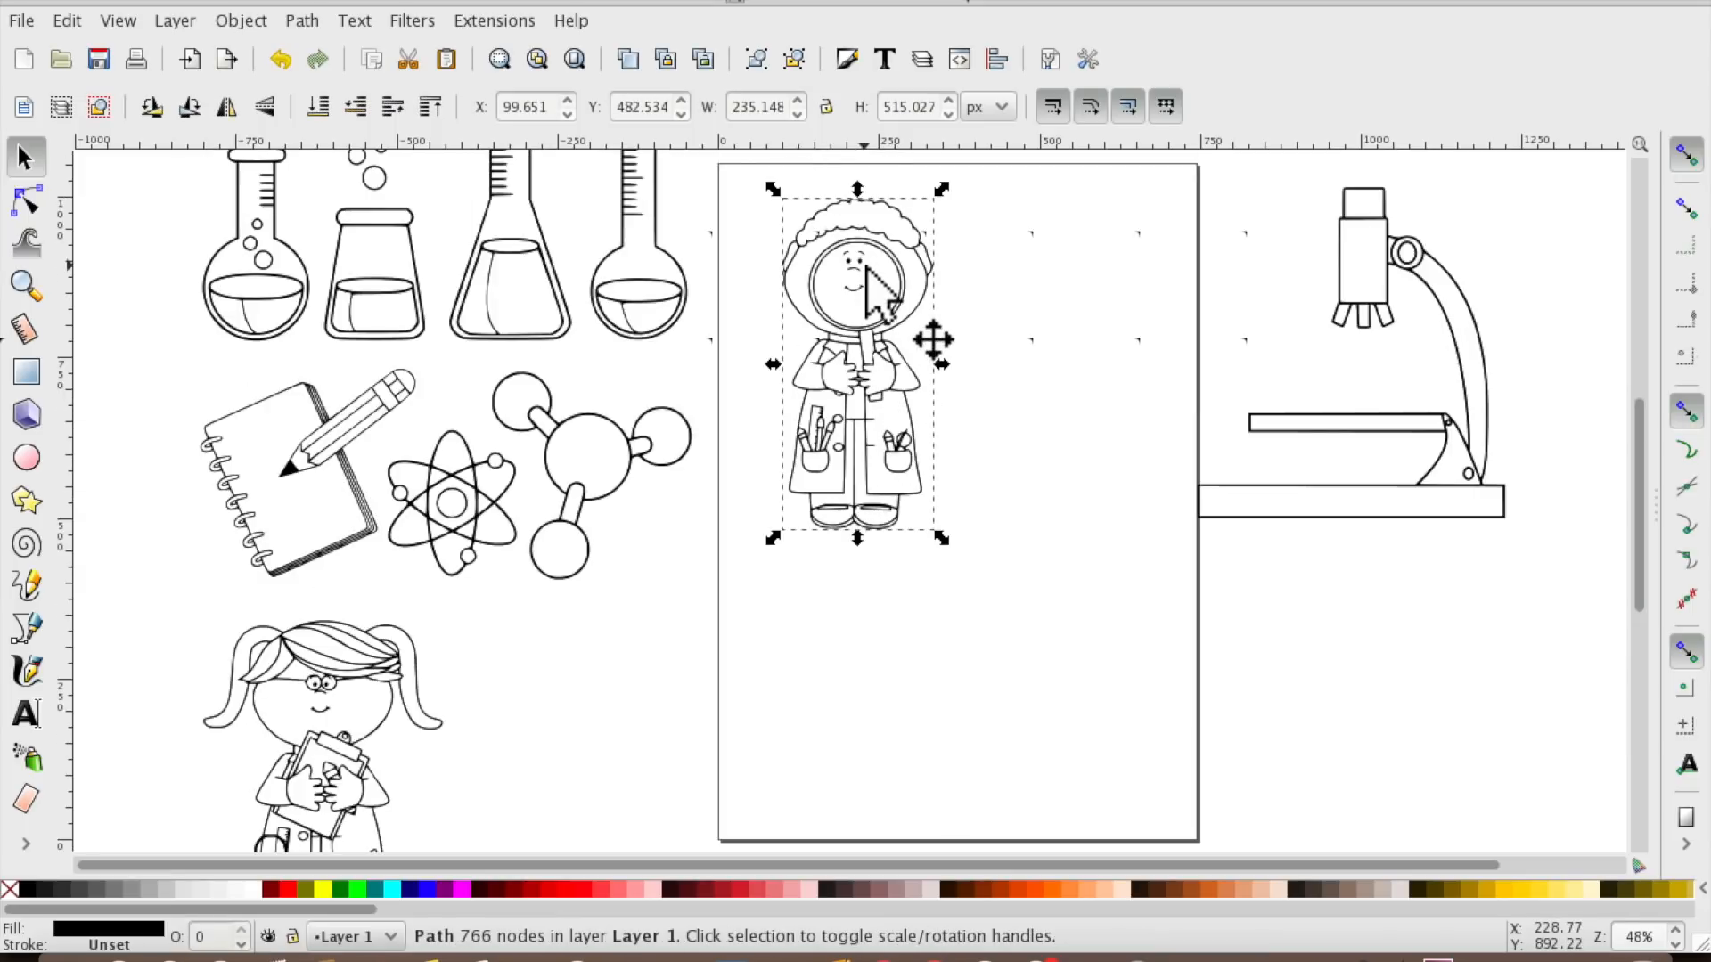
pyautogui.click(834, 106)
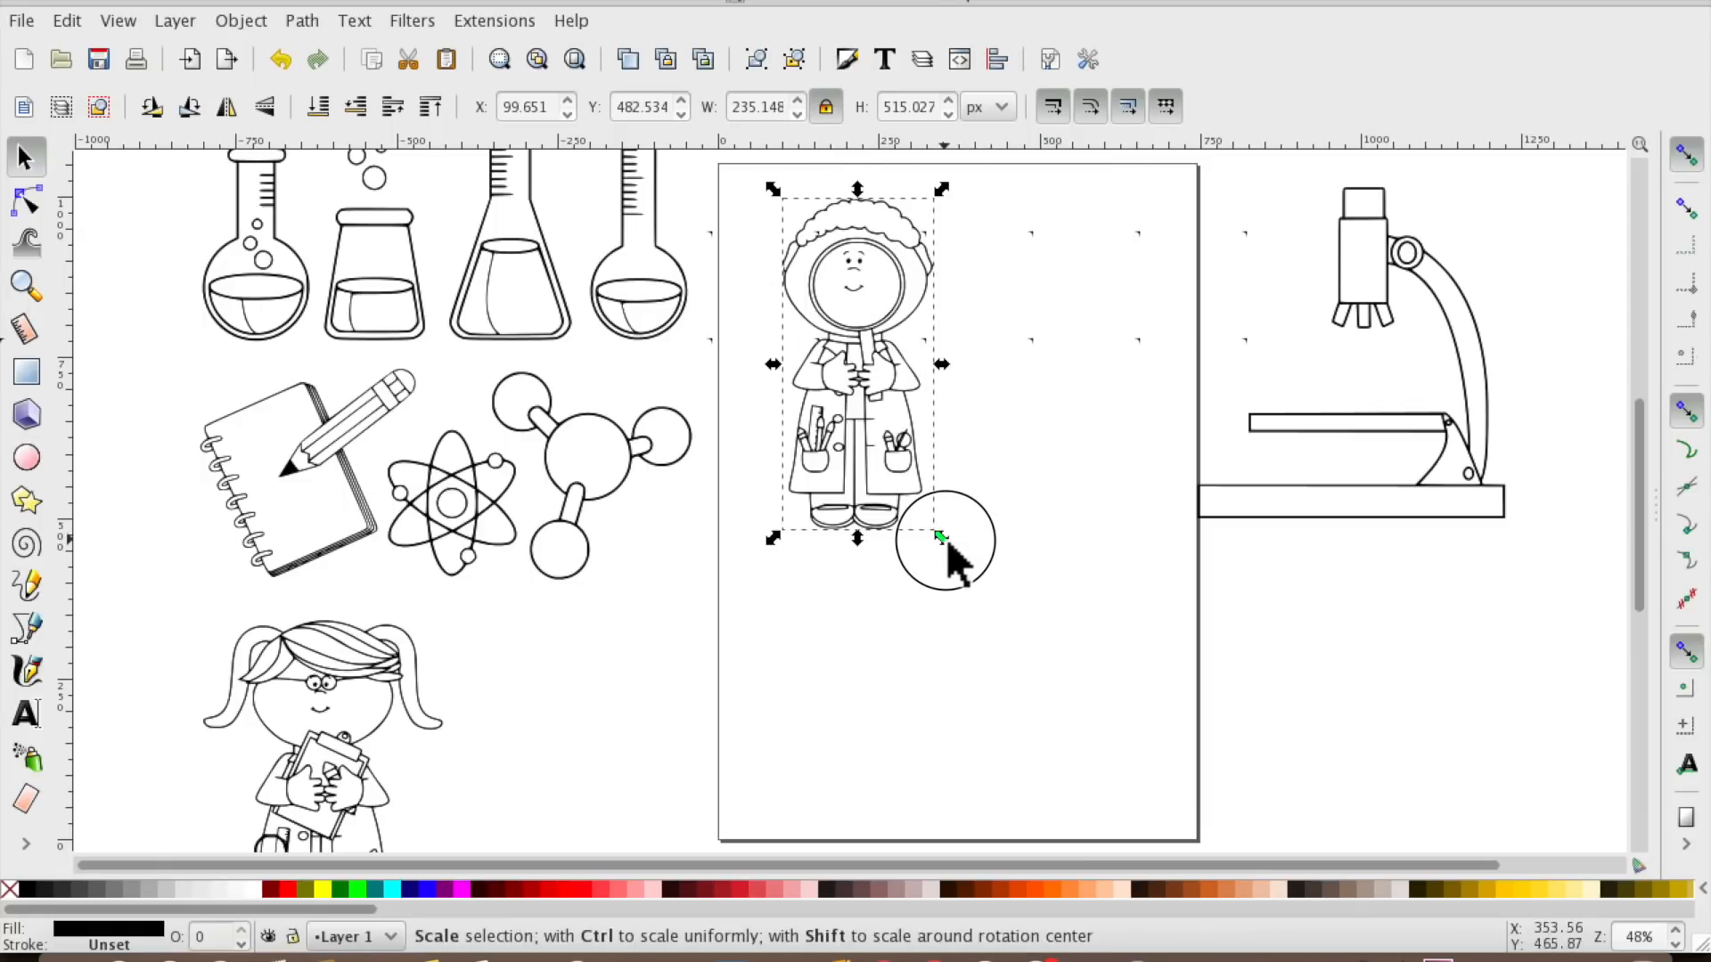
# Try to enlarge the traced boy scientist proportionally to about 741 px wide, and undo the scaling.
pyautogui.moveTo(945, 542); pyautogui.dragTo(1298, 916)
pyautogui.scroll(10, 1260, 547)
pyautogui.scroll(-4, 1262, 548)
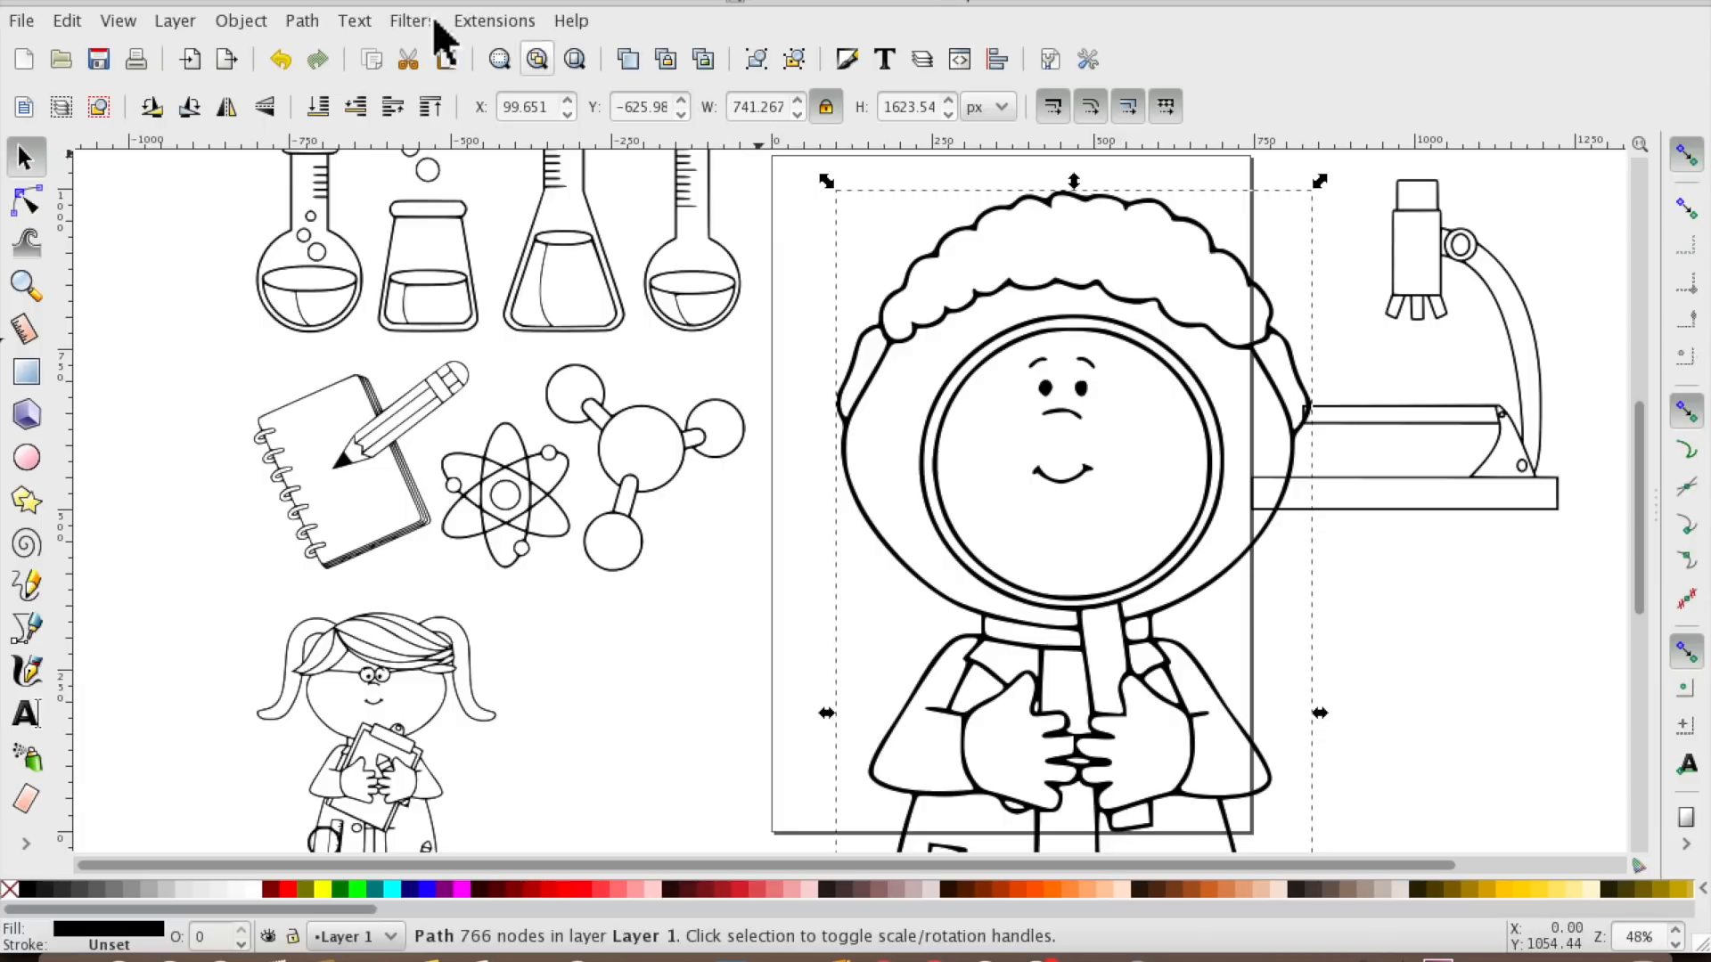
pyautogui.click(280, 61)
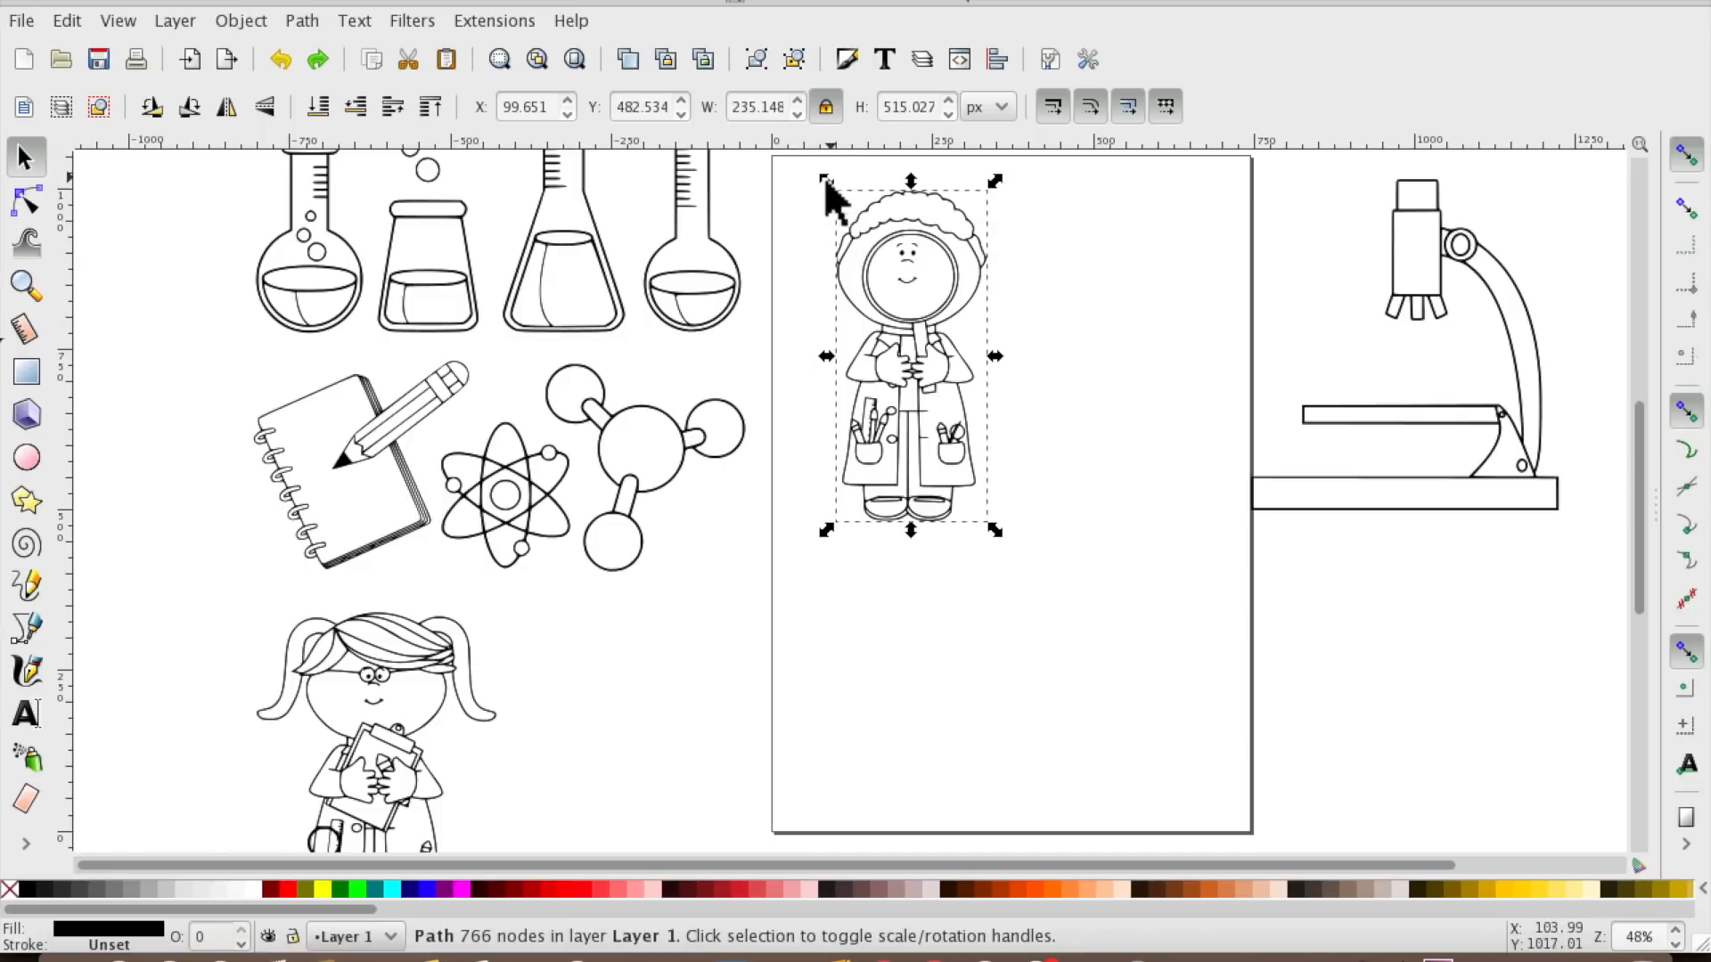
# Try to shrink the traced boy scientist proportionally to about 75 px wide, inspect it closely, and undo the scaling.
pyautogui.moveTo(826, 180); pyautogui.dragTo(928, 308)
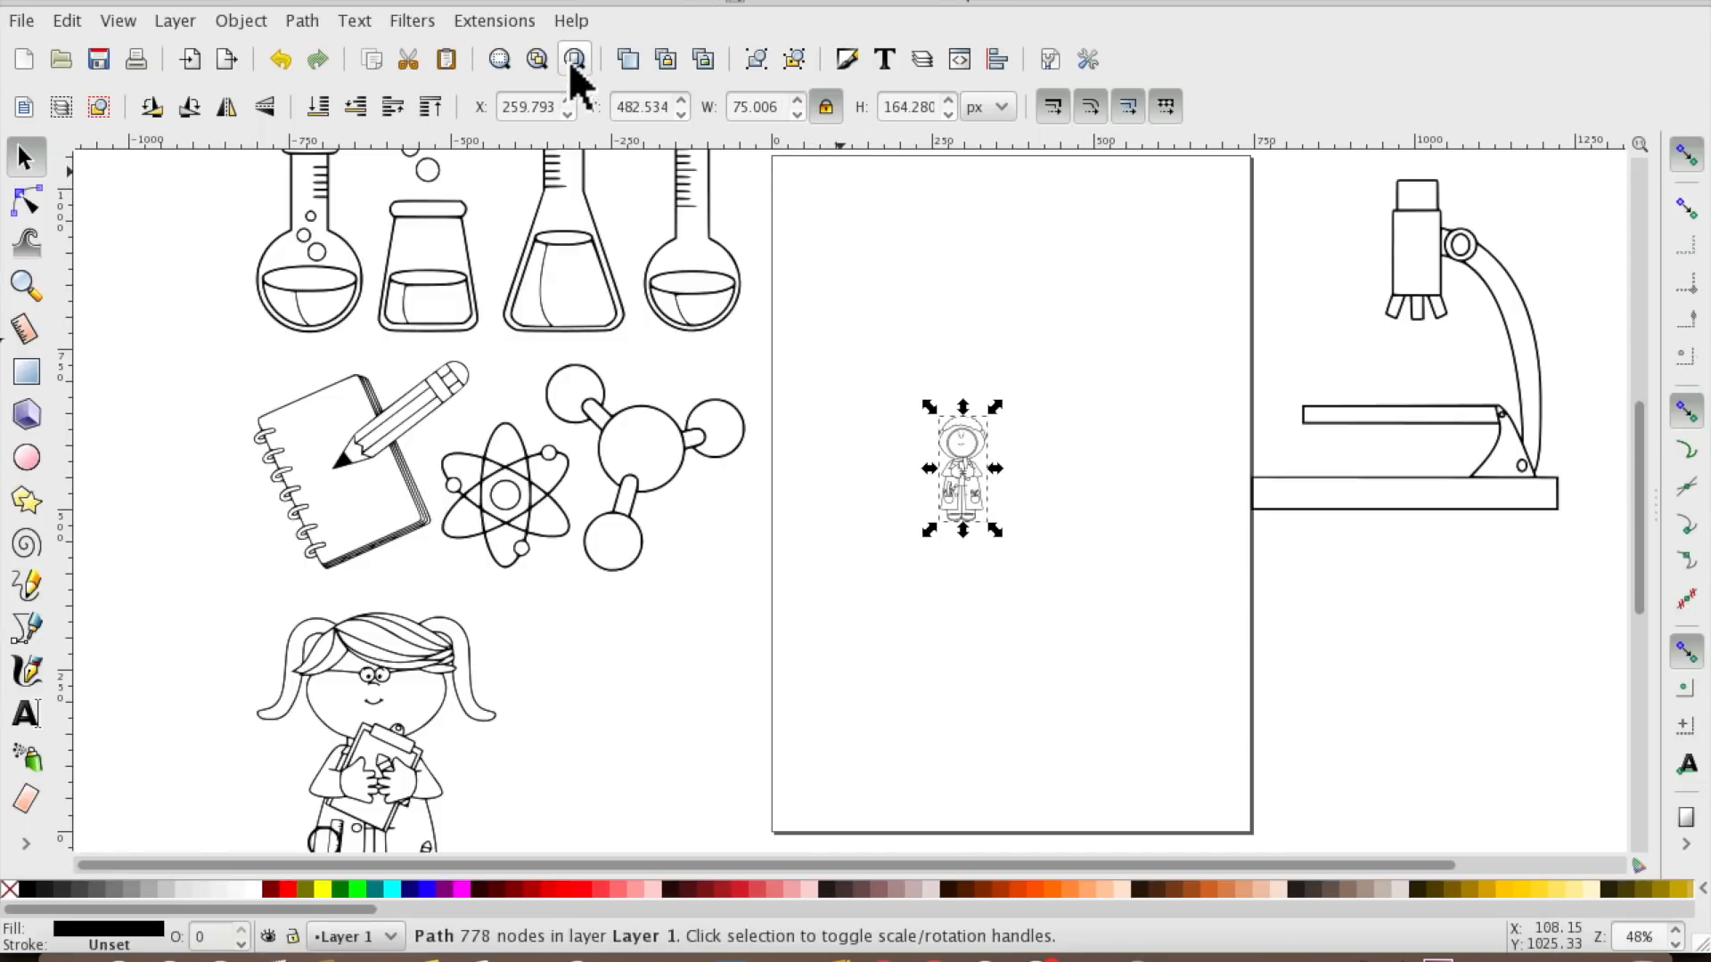
pyautogui.click(41, 284)
pyautogui.click(987, 511)
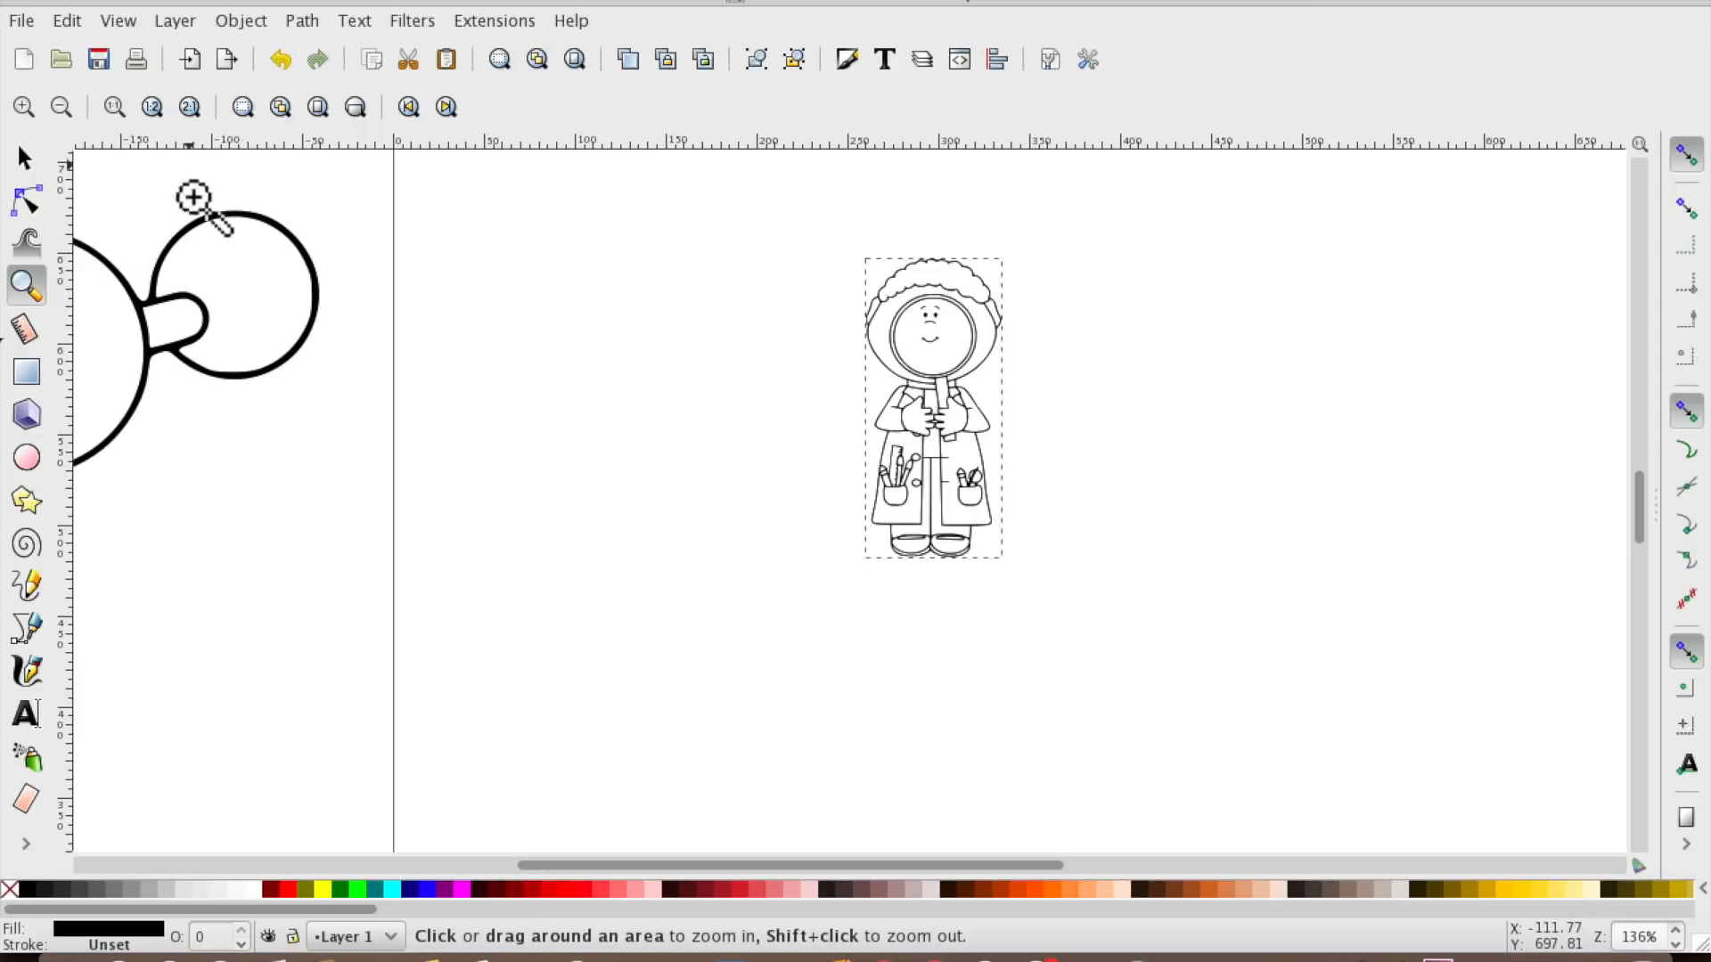
pyautogui.click(282, 58)
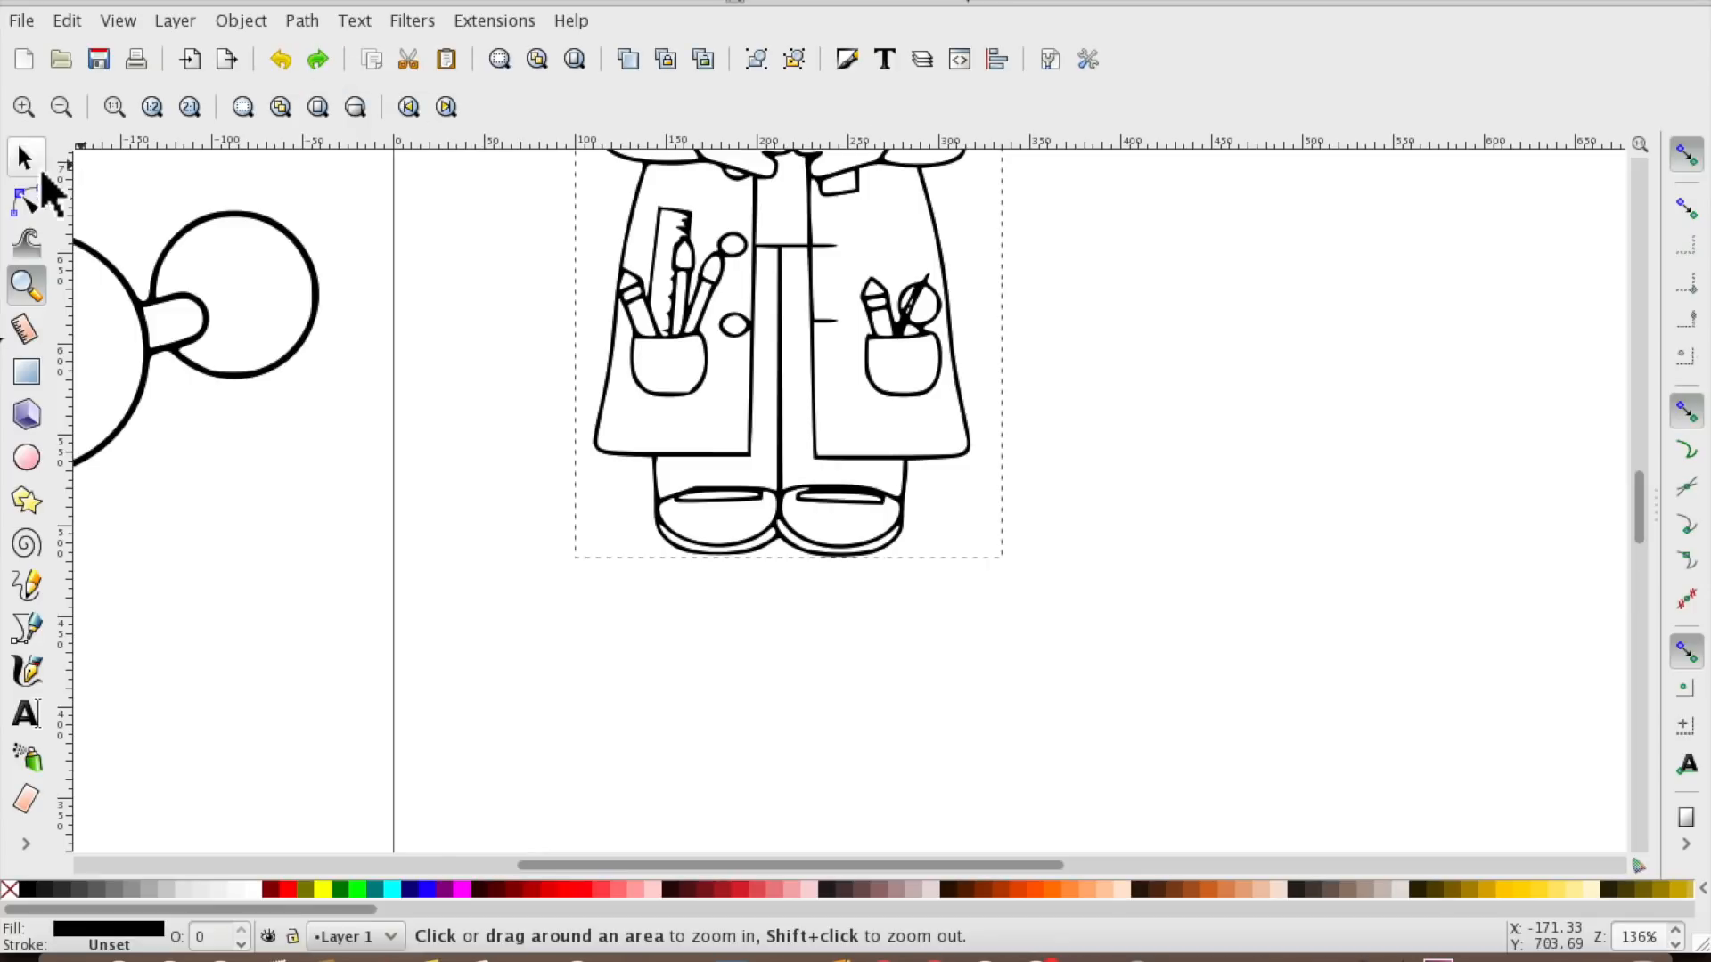
# Move the microscope up and left across the page's right edge, and shift the science tools path slightly upward.
pyautogui.click(62, 106)
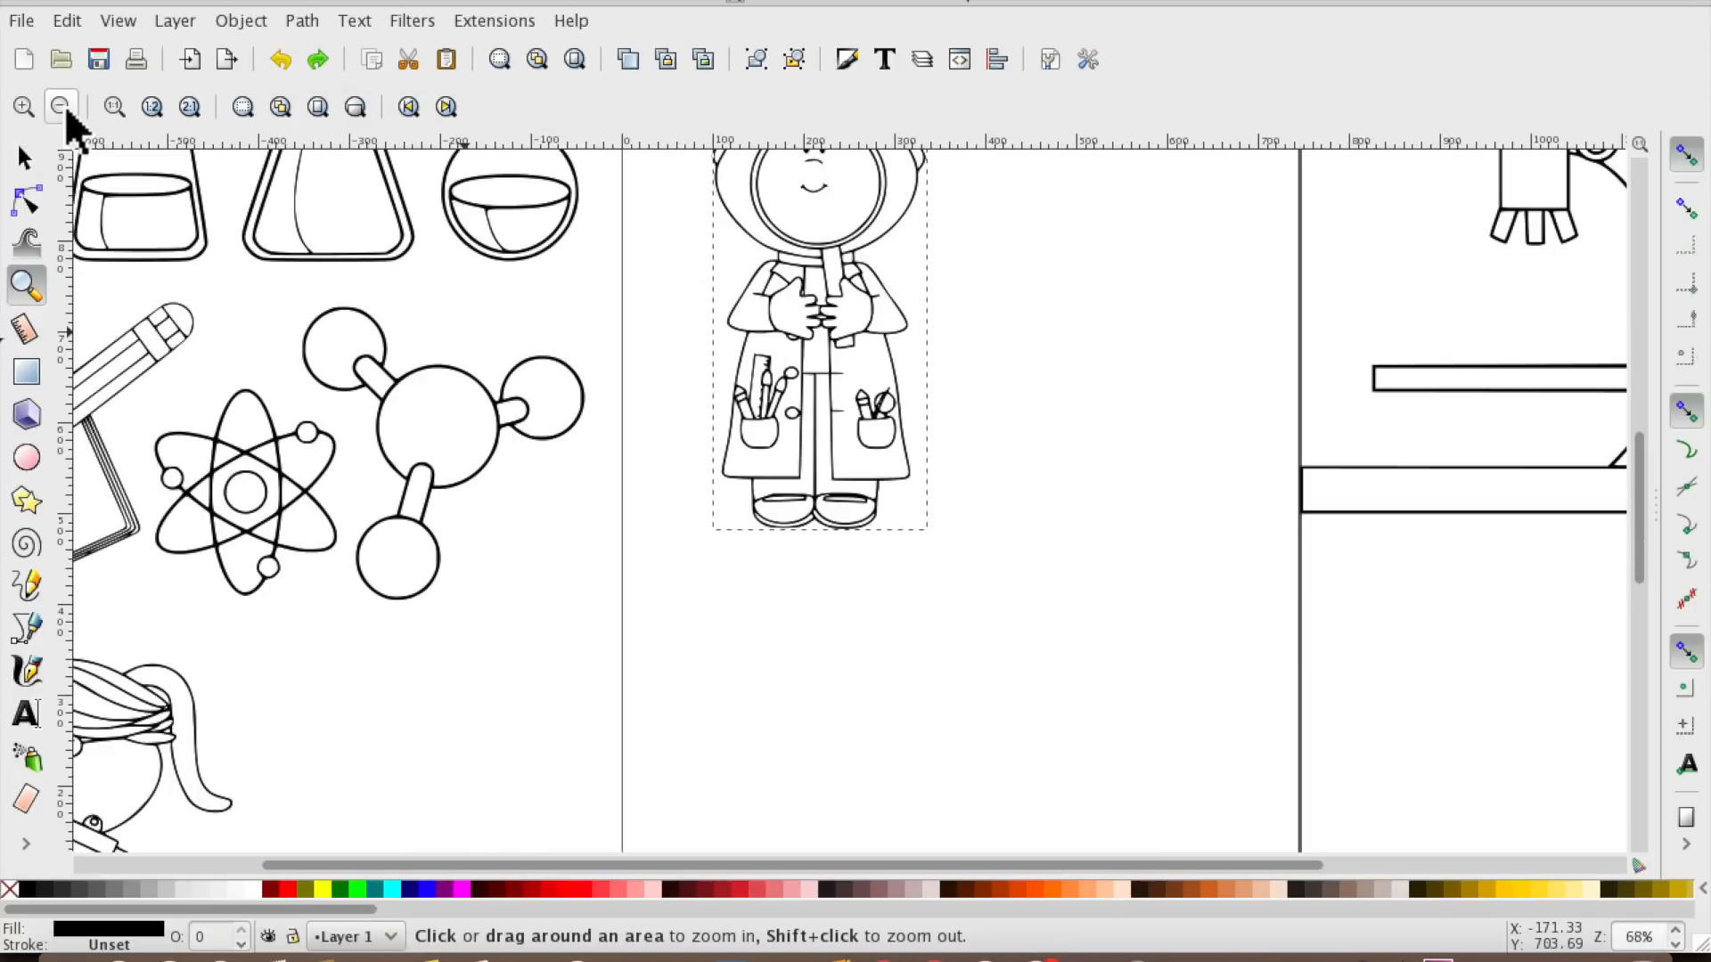
pyautogui.scroll(5, 915, 604)
pyautogui.hscroll(-2, 915, 603)
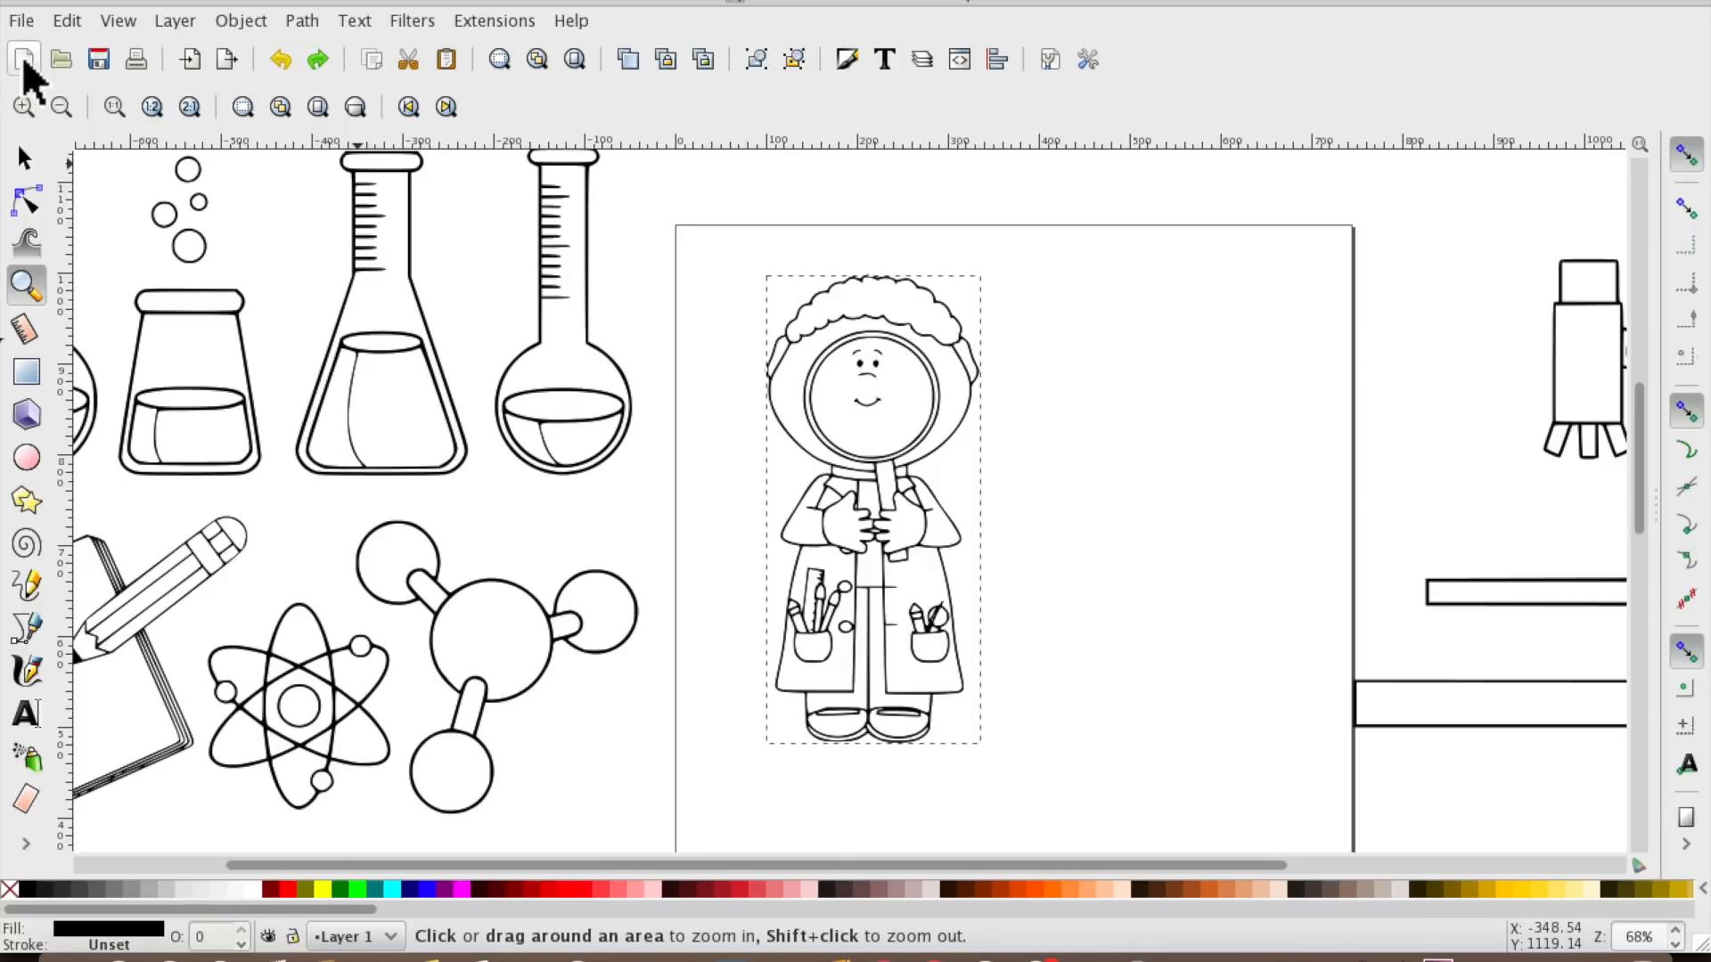
pyautogui.click(63, 107)
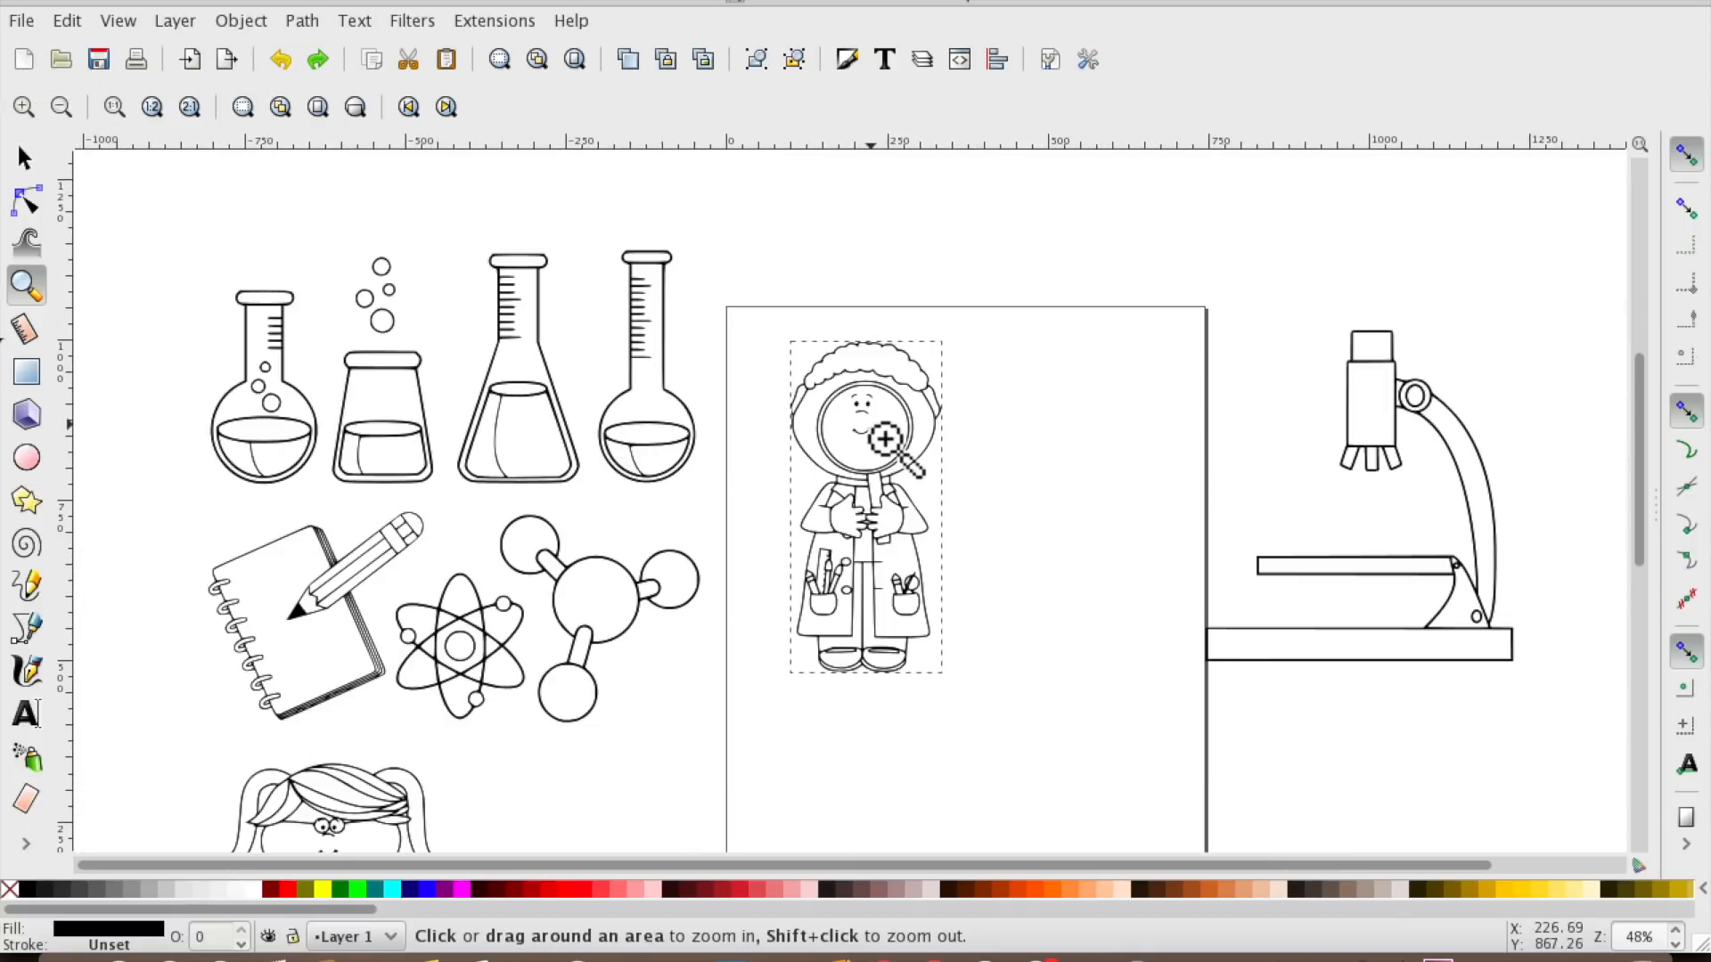
pyautogui.scroll(-8, 887, 441)
pyautogui.scroll(7, 887, 442)
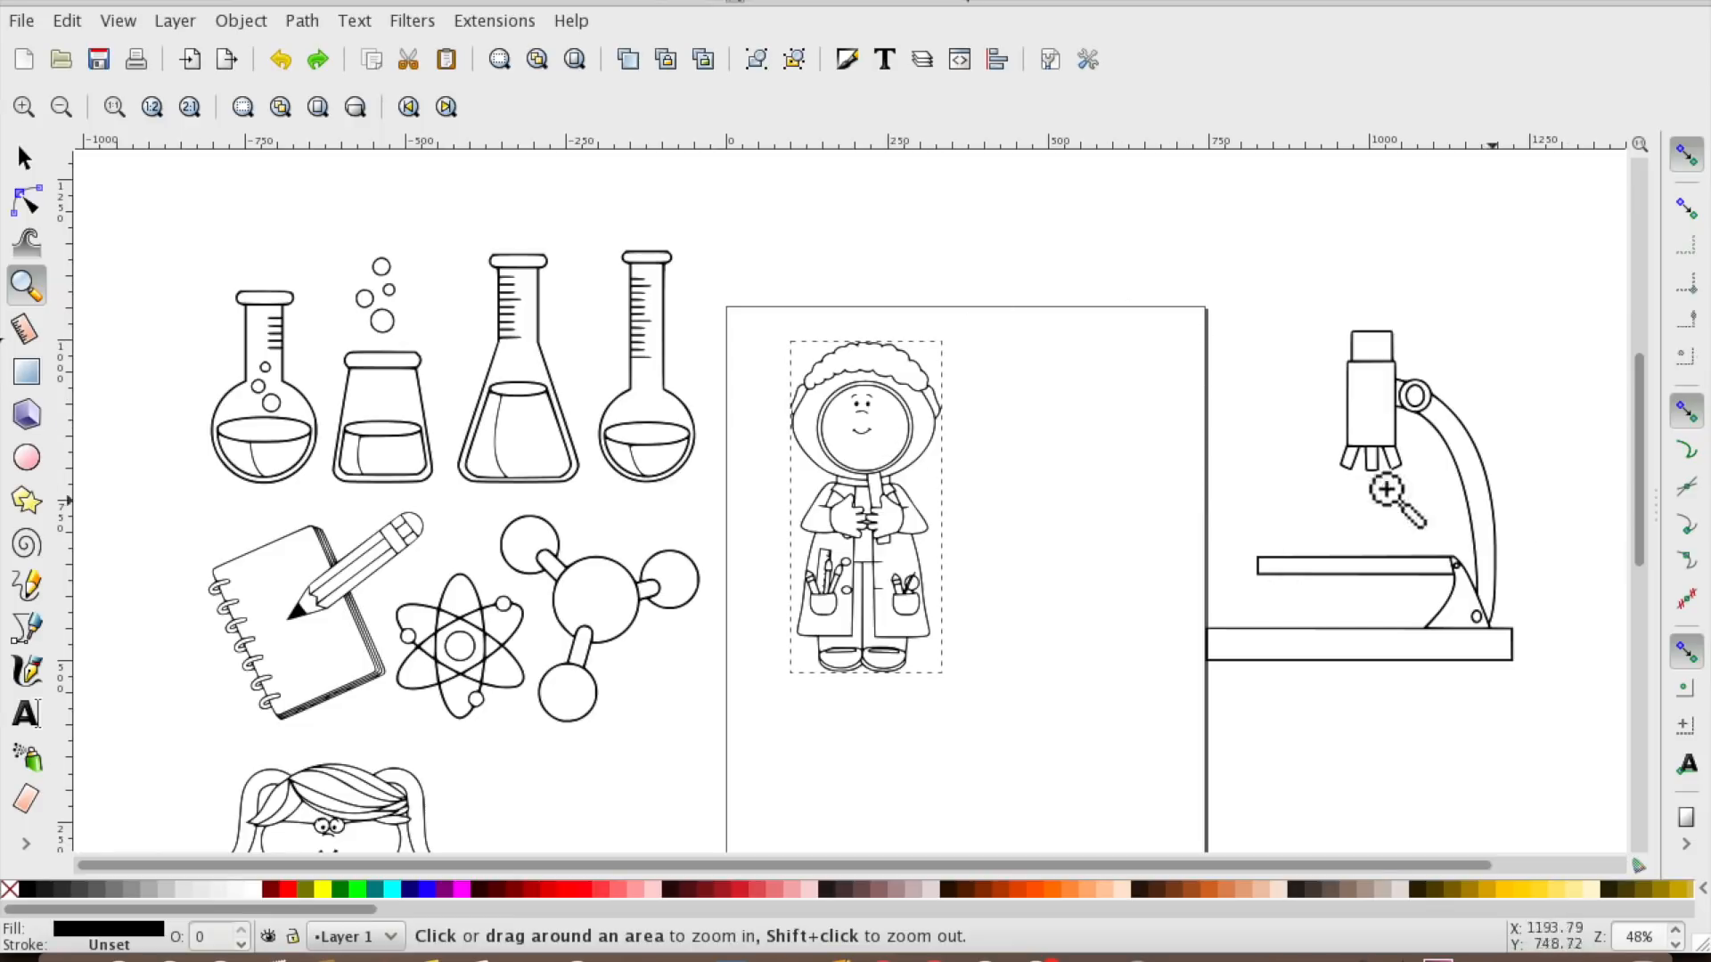
pyautogui.click(26, 157)
pyautogui.moveTo(1353, 363); pyautogui.dragTo(1256, 285)
pyautogui.click(515, 387)
pyautogui.moveTo(514, 385)
pyautogui.mouseDown()
pyautogui.moveTo(583, 337)
pyautogui.moveTo(506, 370)
pyautogui.mouseUp()
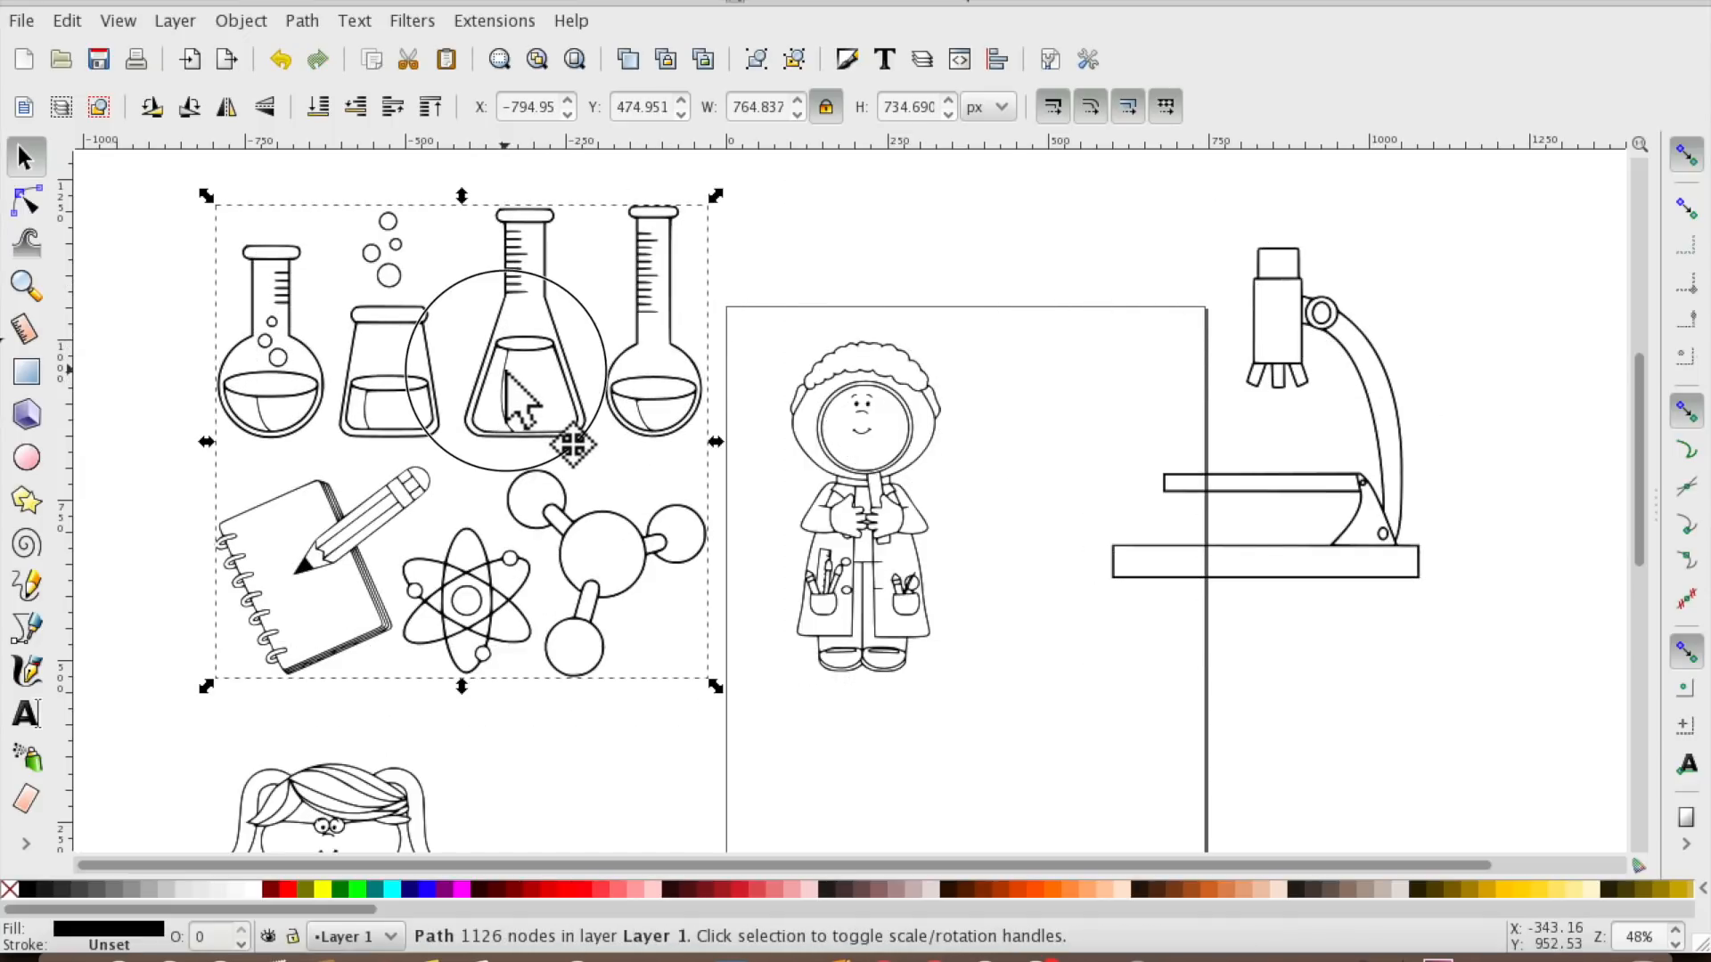
pyautogui.click(506, 375)
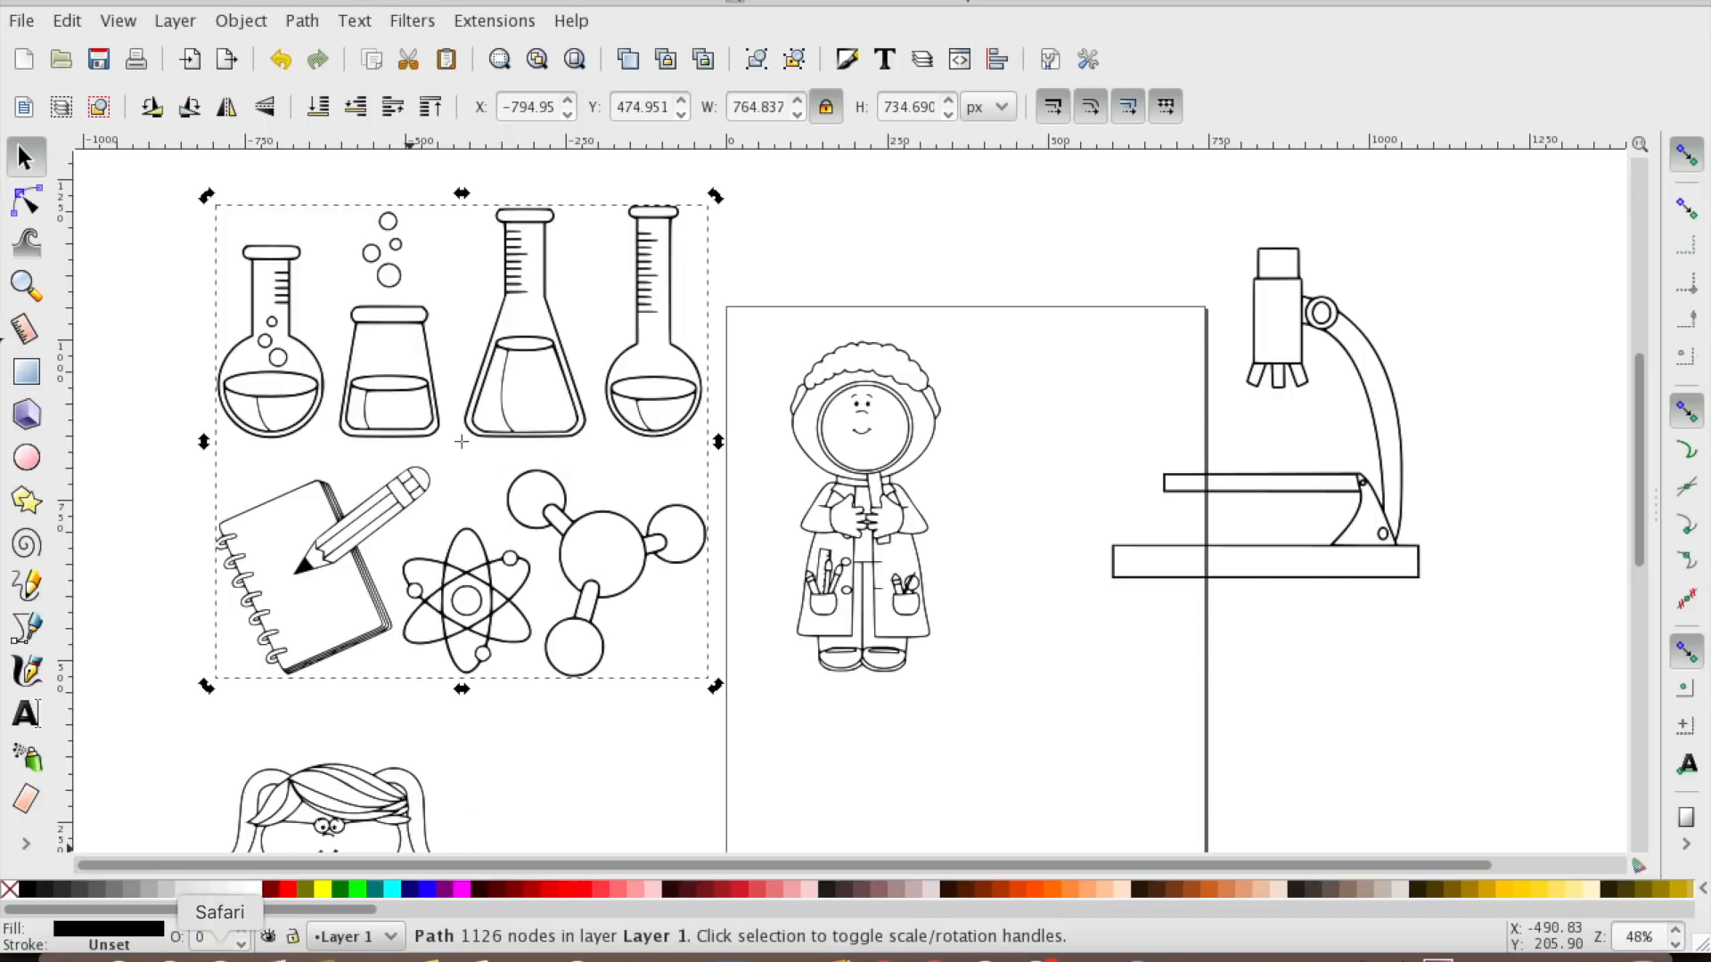
# Switch to Safari, examine the science coloring pages and the Science Tools image's saving options, and return to Inkscape.
pyautogui.click(220, 955)
pyautogui.scroll(-20, 538, 538)
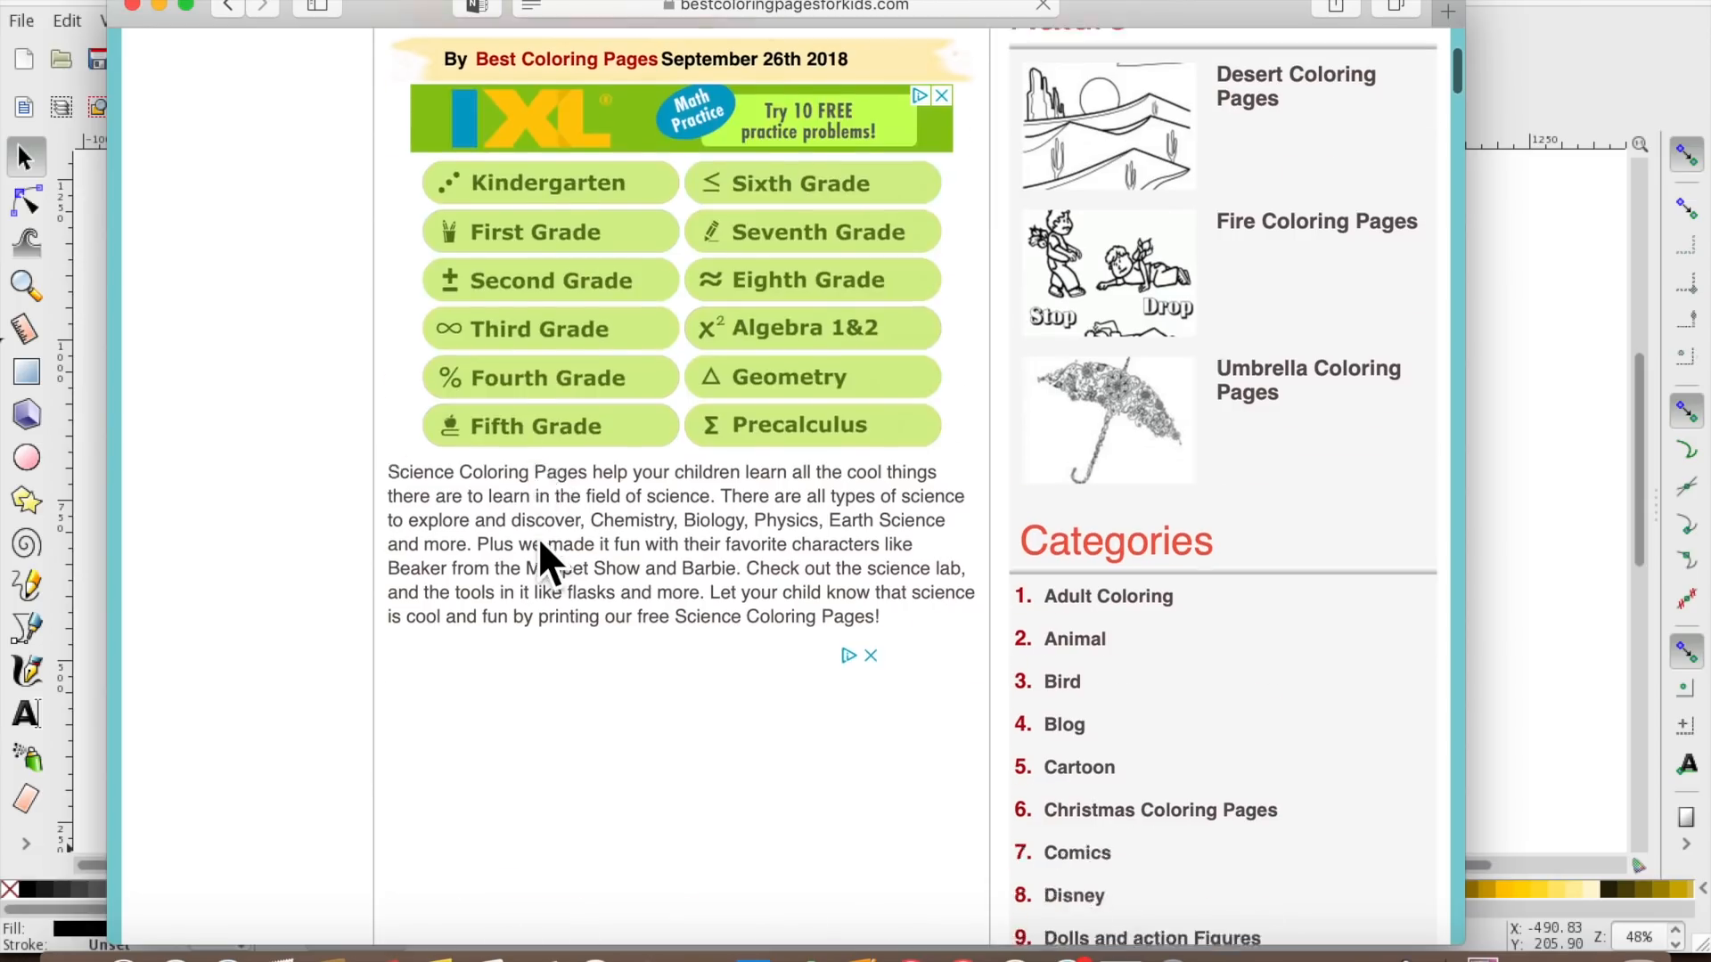
pyautogui.scroll(-10, 540, 545)
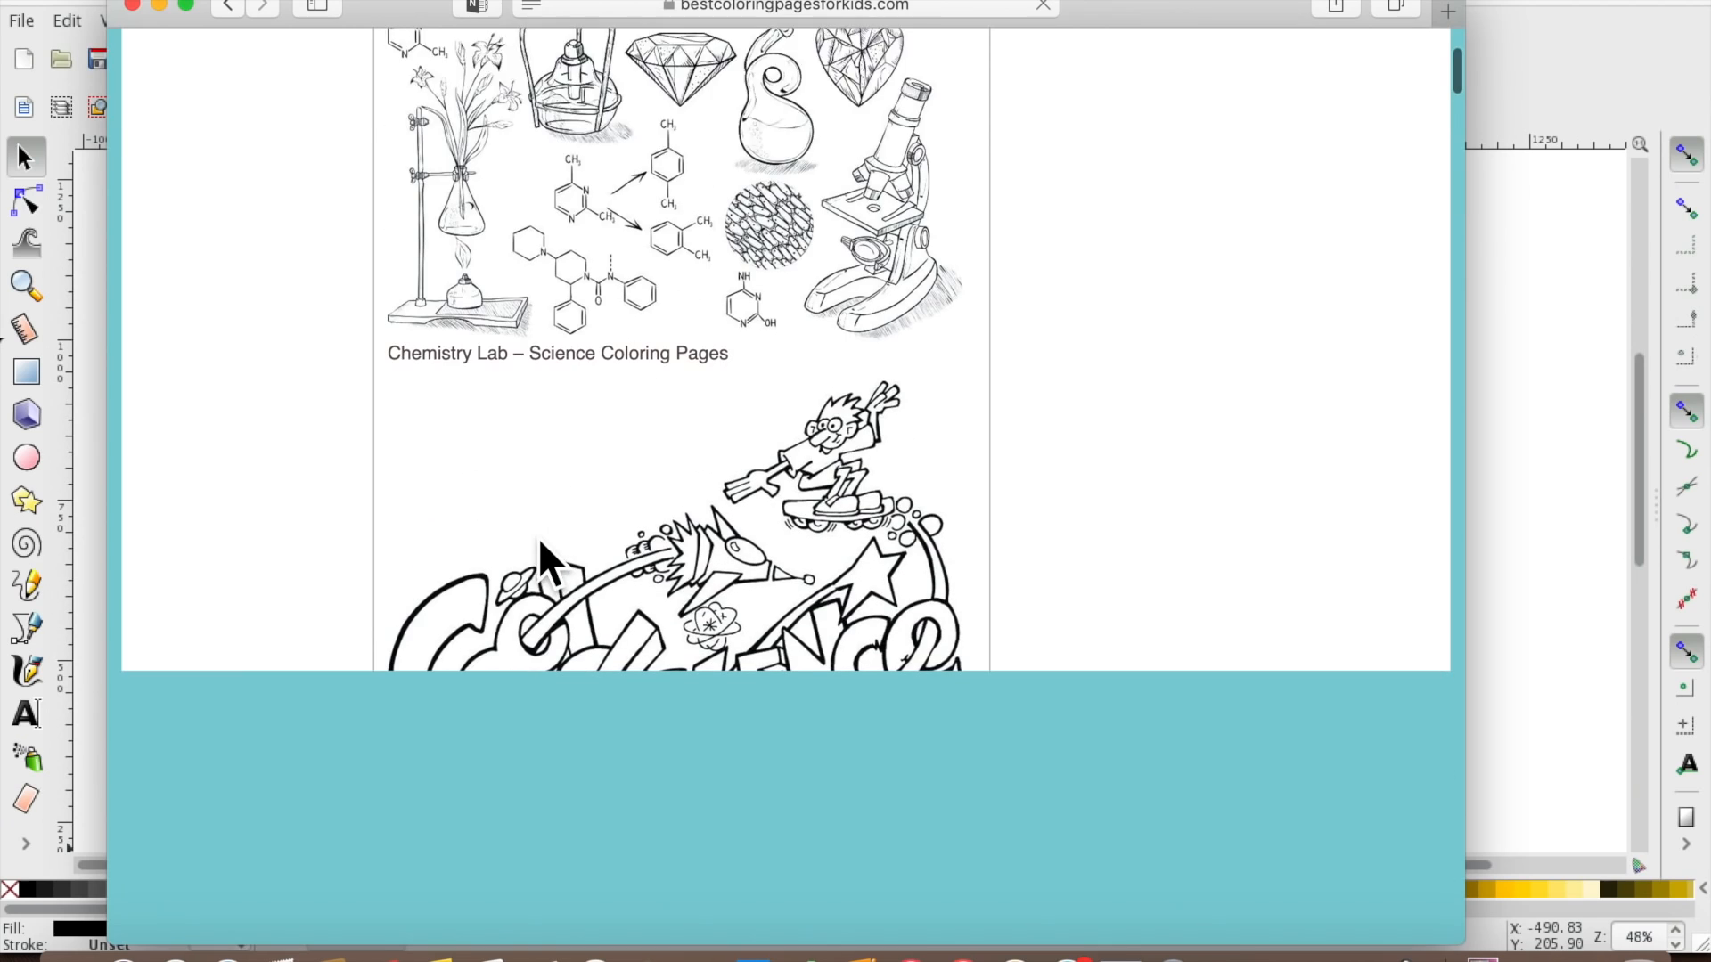
pyautogui.scroll(-15, 599, 631)
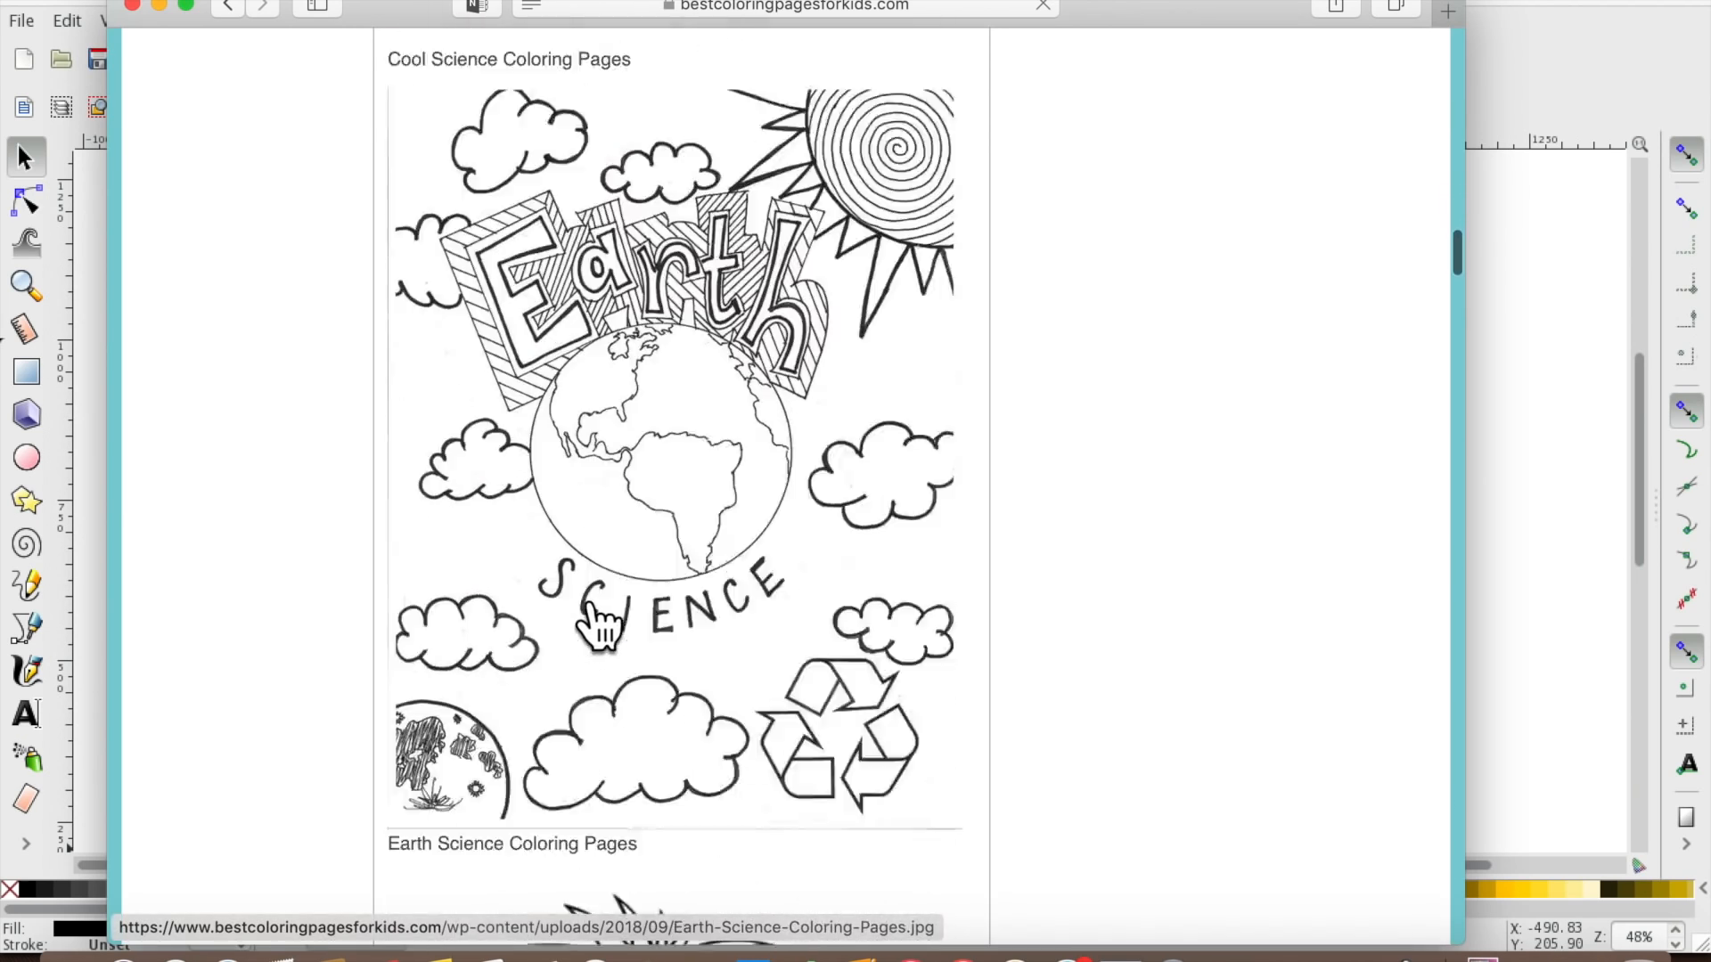
pyautogui.scroll(-20, 599, 631)
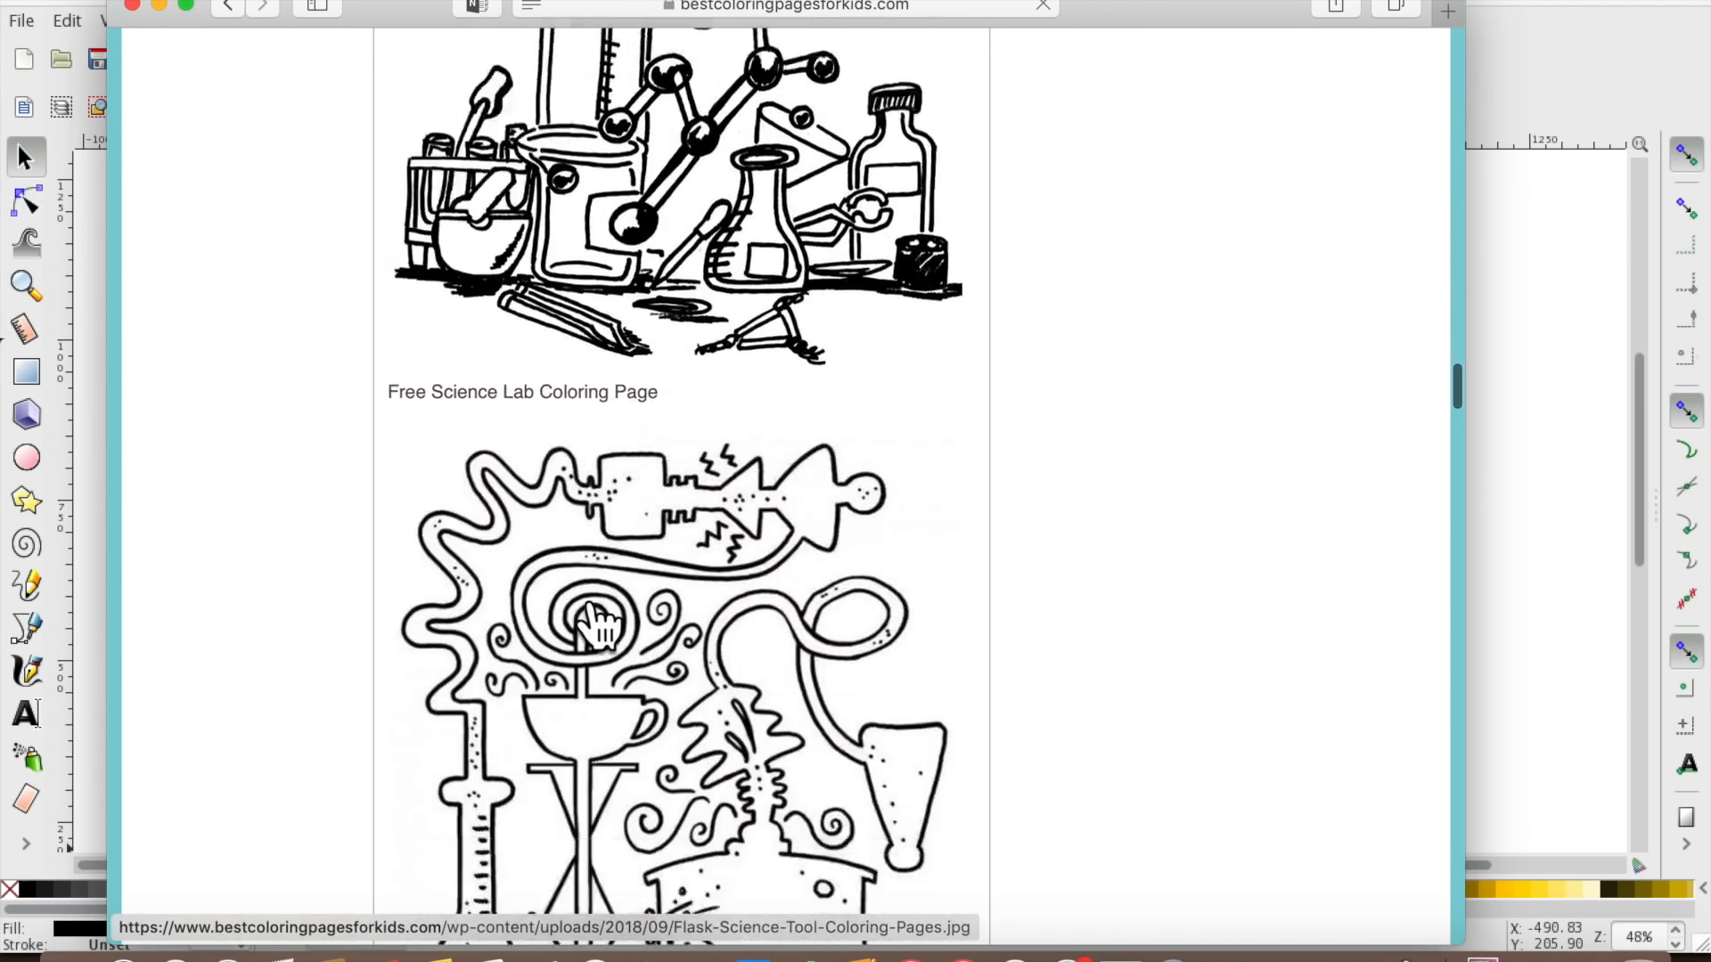
pyautogui.scroll(-20, 599, 631)
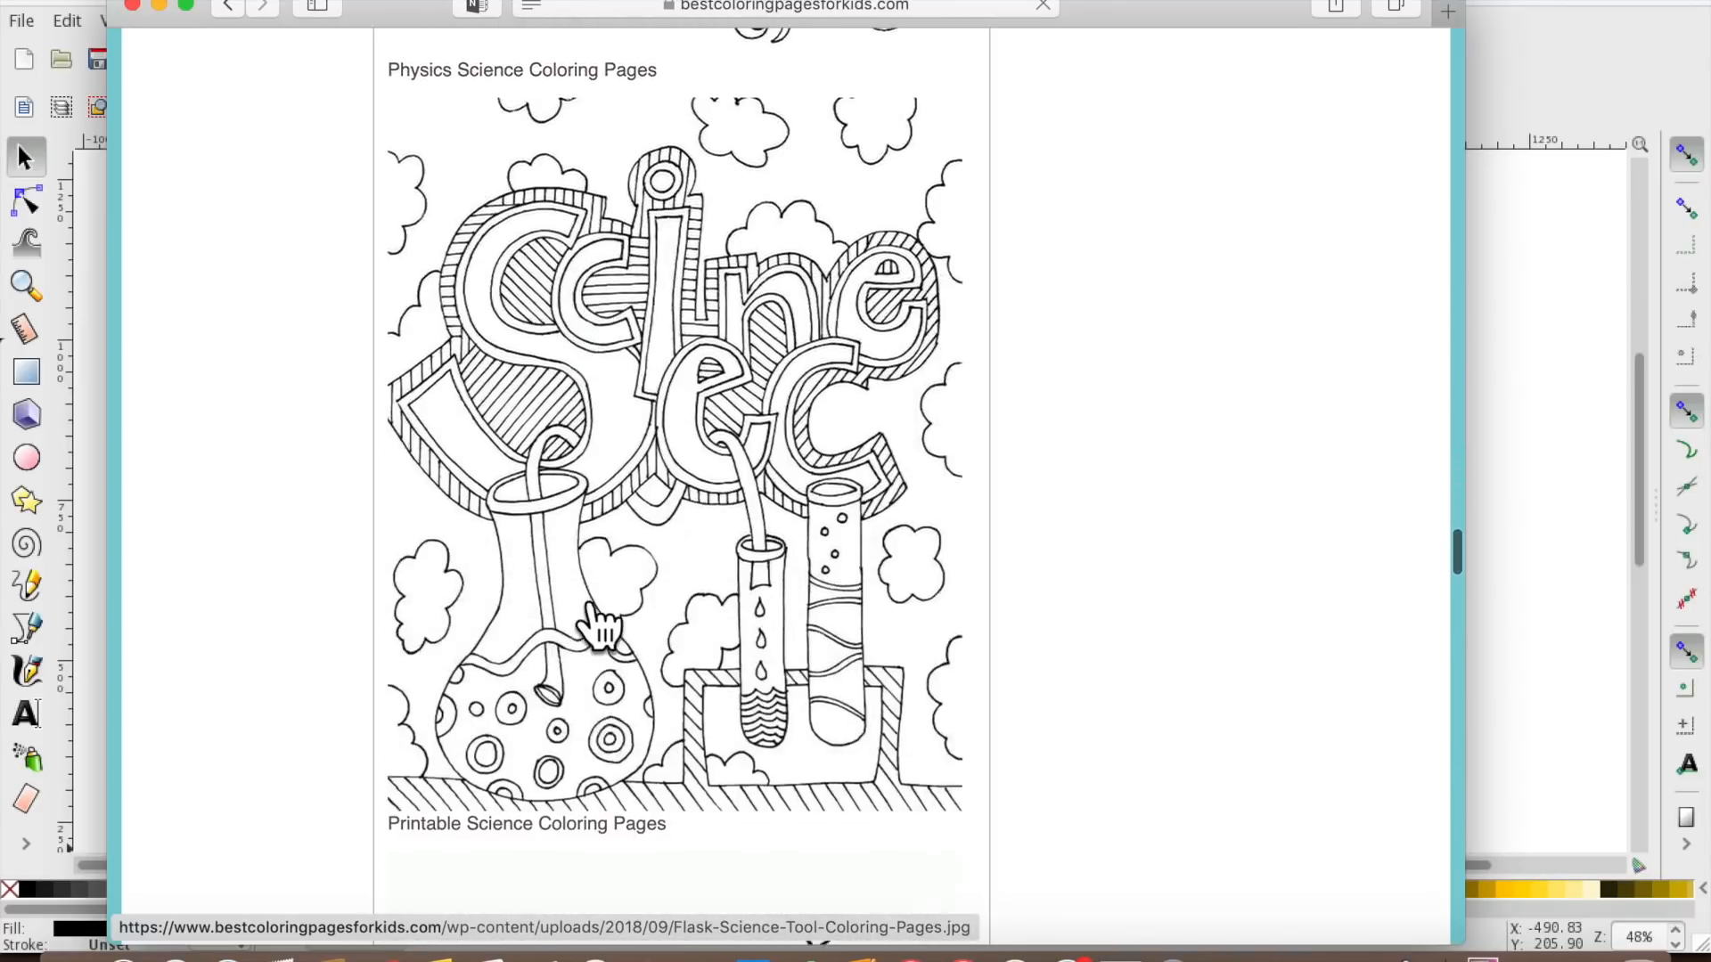
pyautogui.scroll(-10, 599, 624)
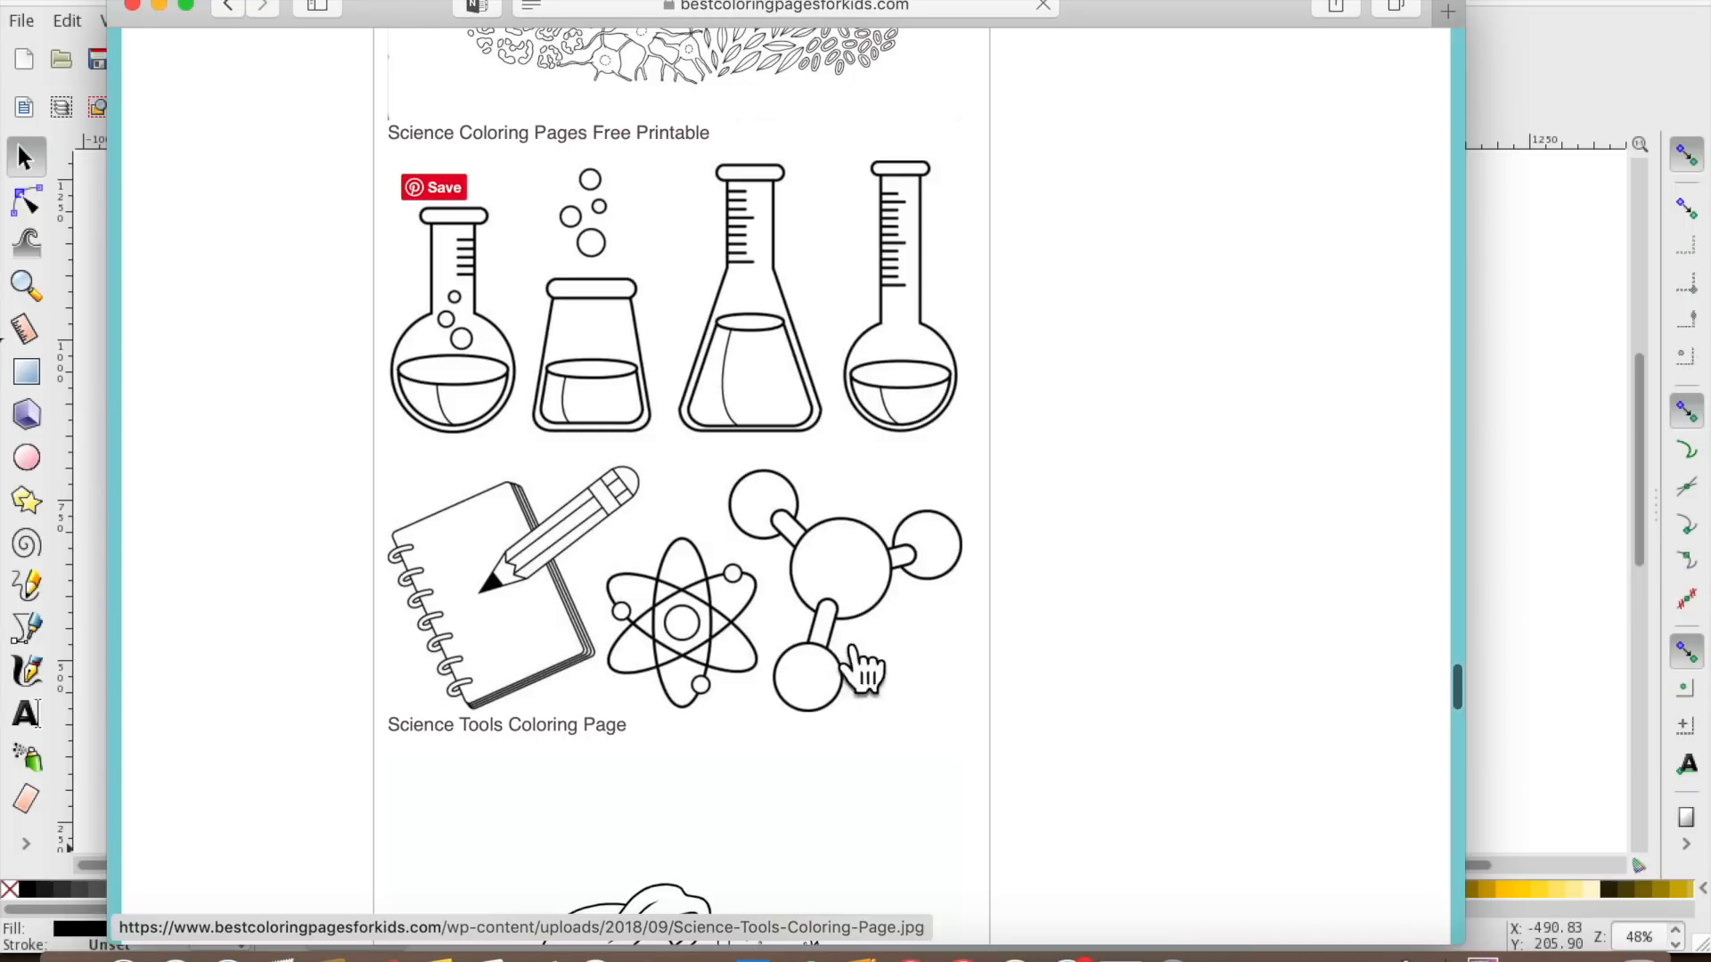
pyautogui.rightClick(772, 491)
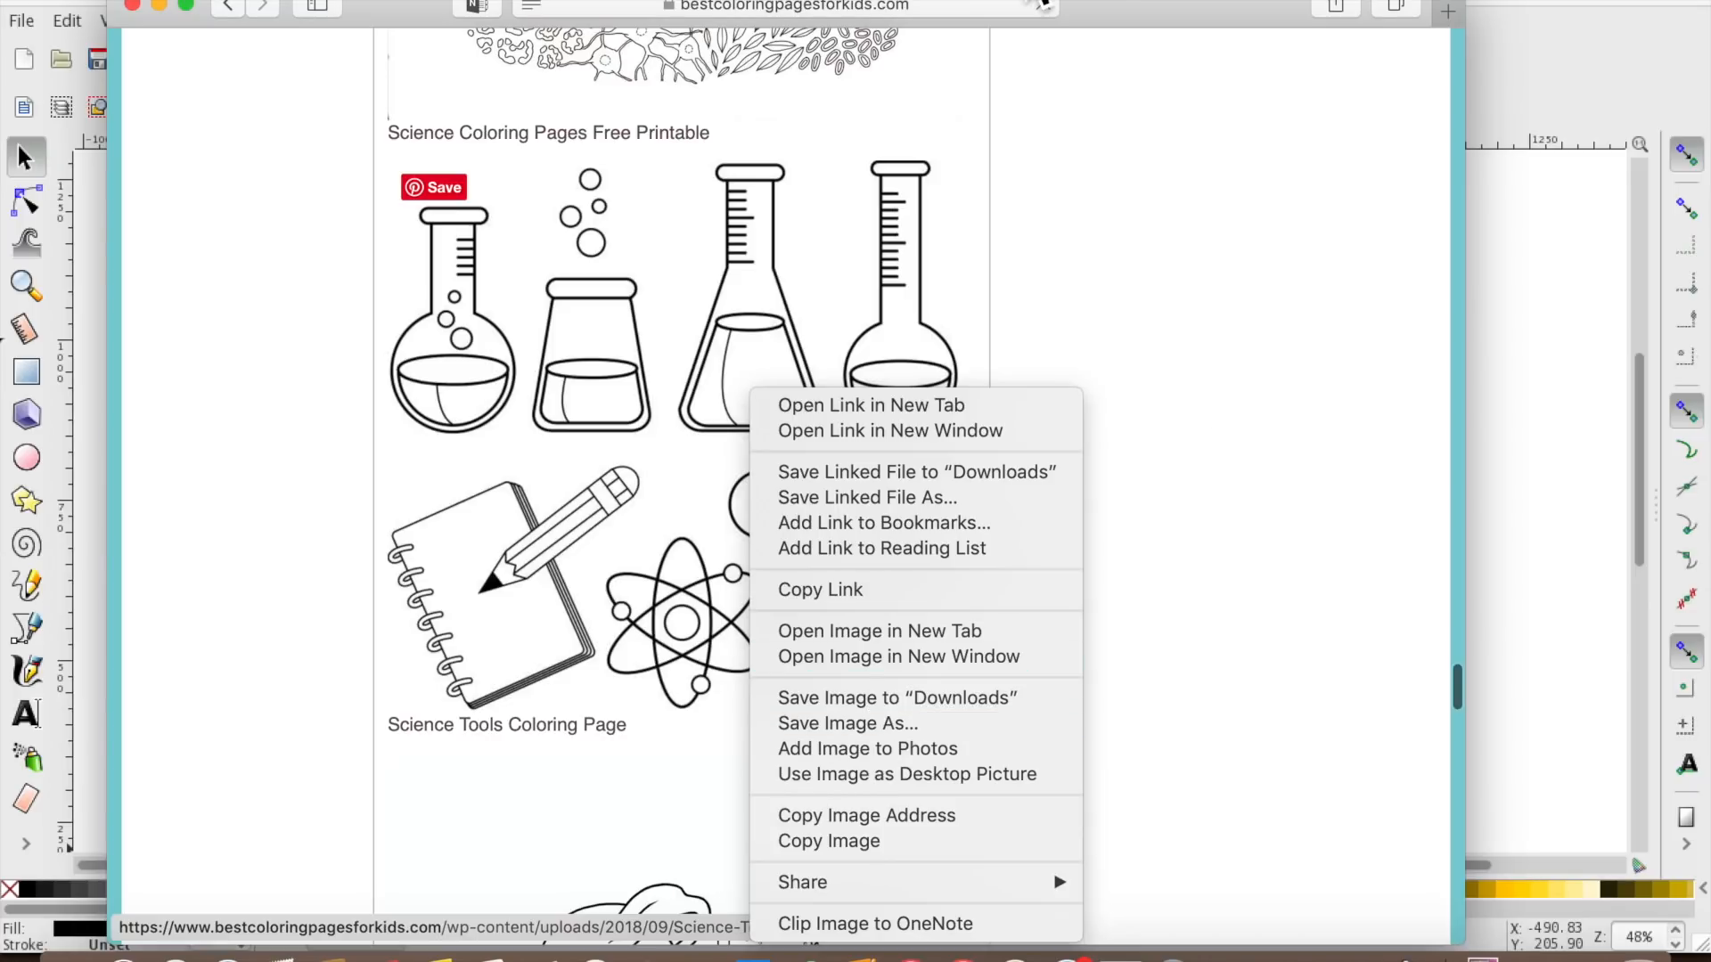
pyautogui.click(102, 324)
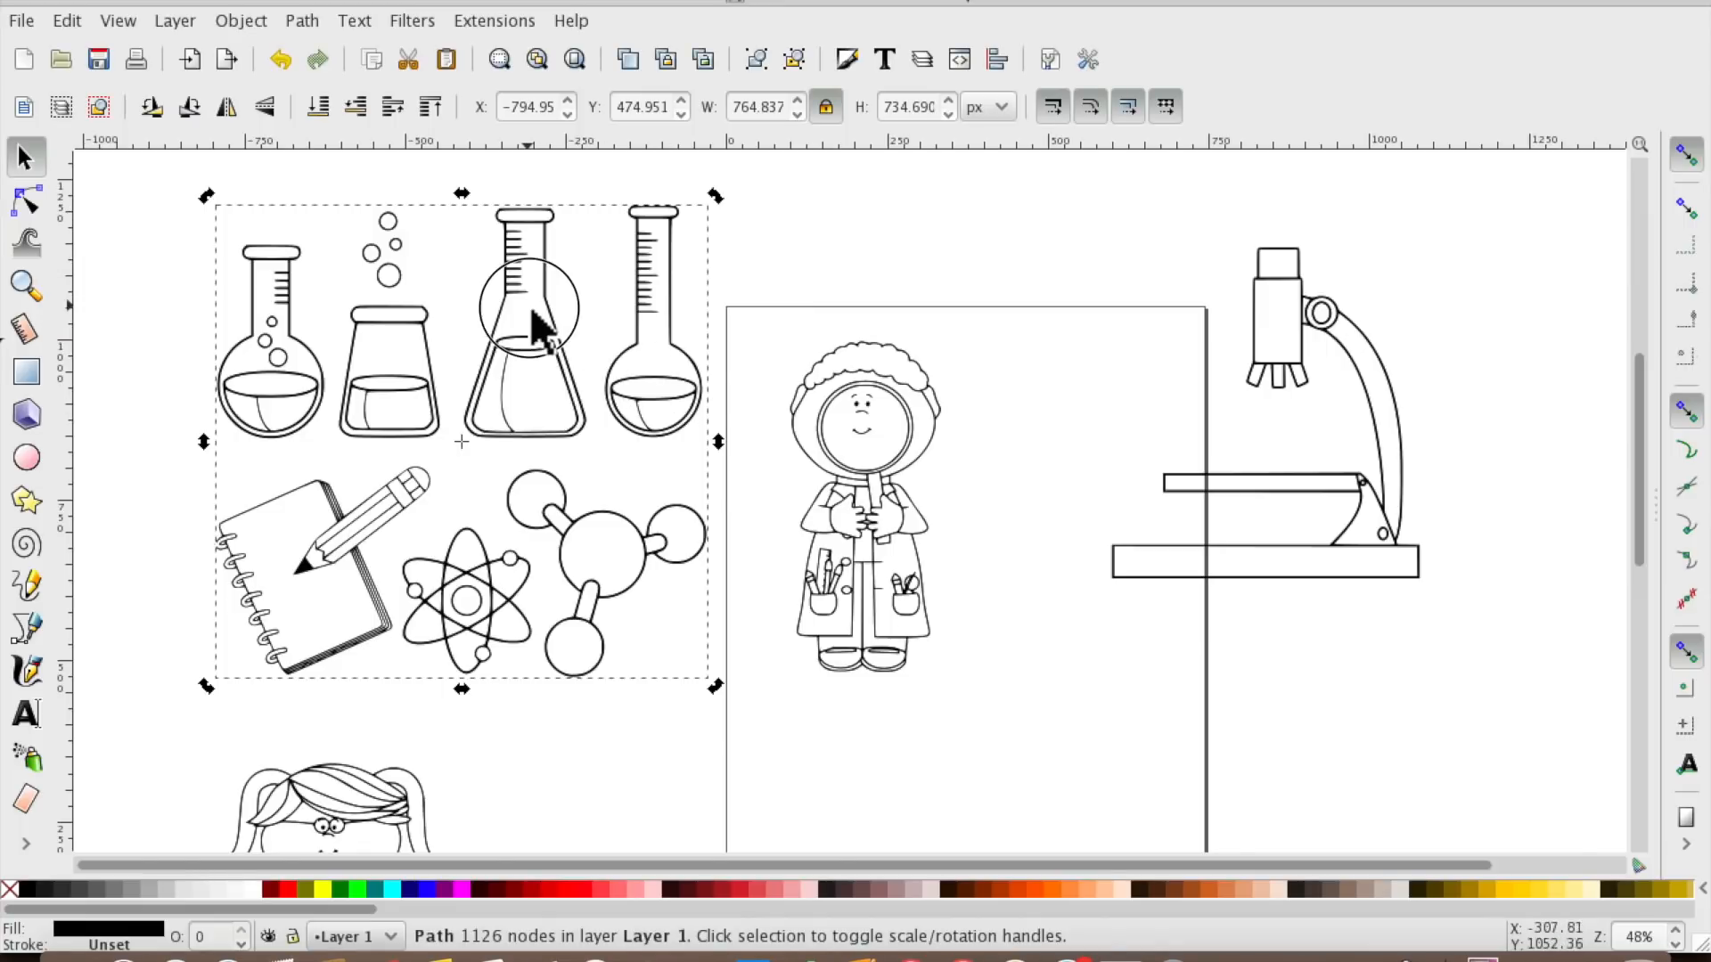
# Place the boy scientist and girl scientist side by side over the microscope at the page's upper right edge.
pyautogui.press('Escape')
pyautogui.click(499, 299)
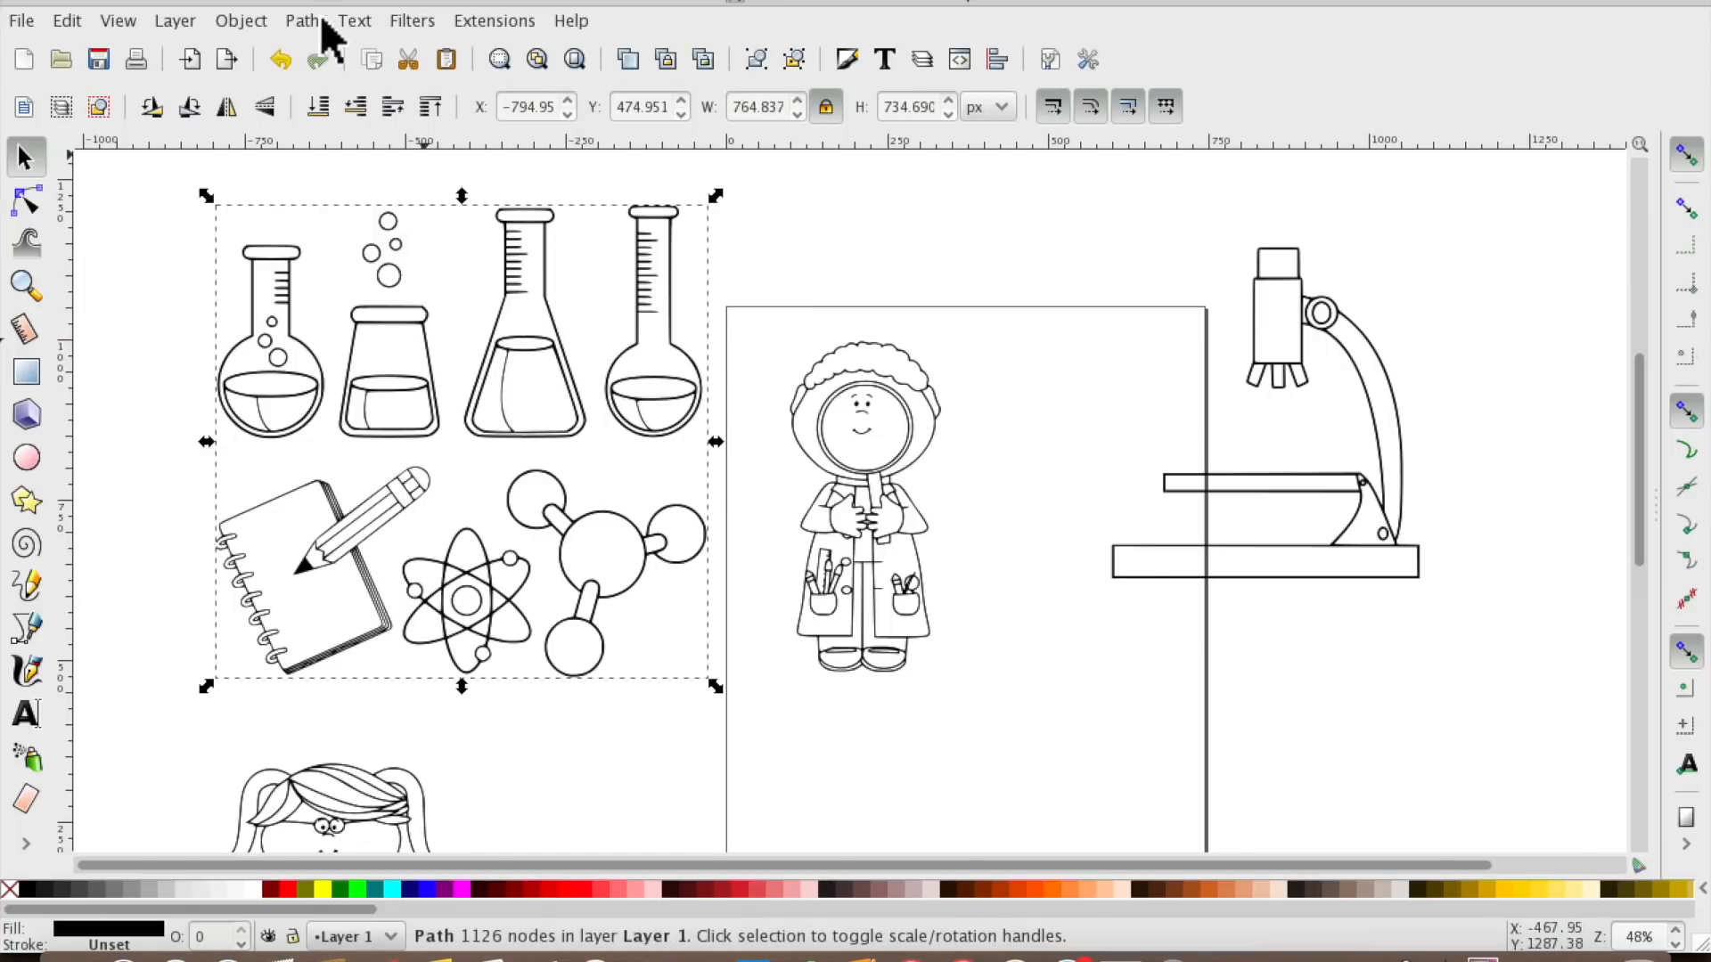
pyautogui.click(878, 553)
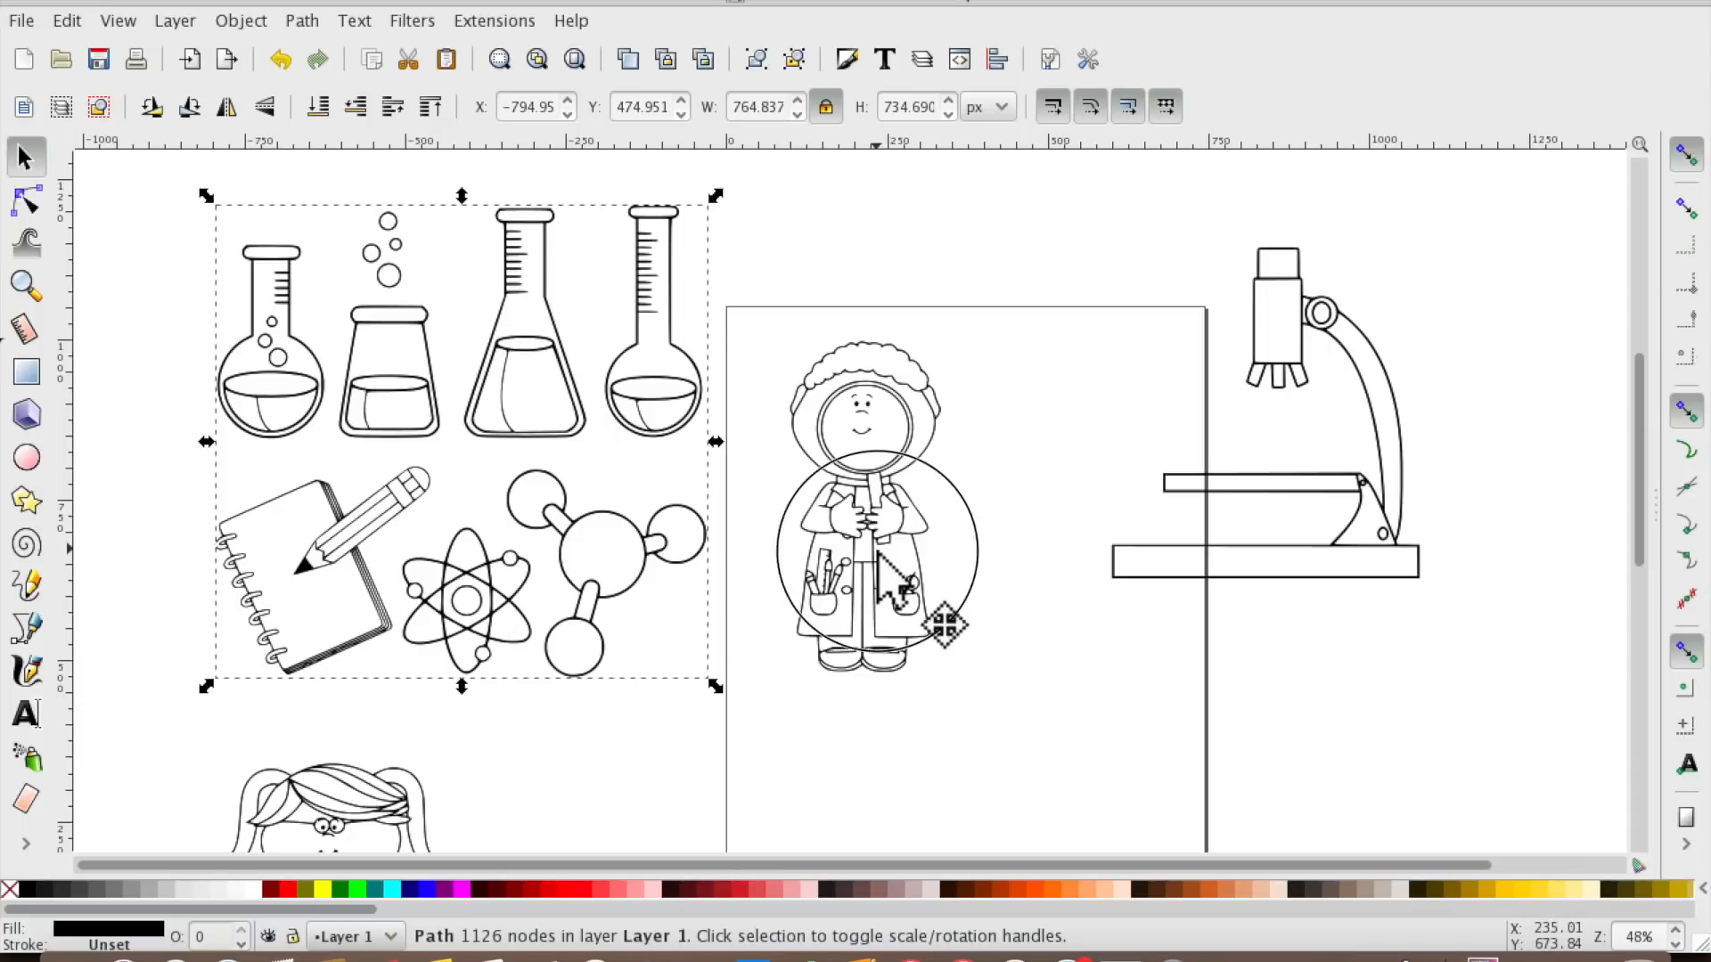
pyautogui.moveTo(961, 378); pyautogui.dragTo(1056, 432)
pyautogui.click(1337, 316)
pyautogui.moveTo(1379, 303); pyautogui.dragTo(1409, 300)
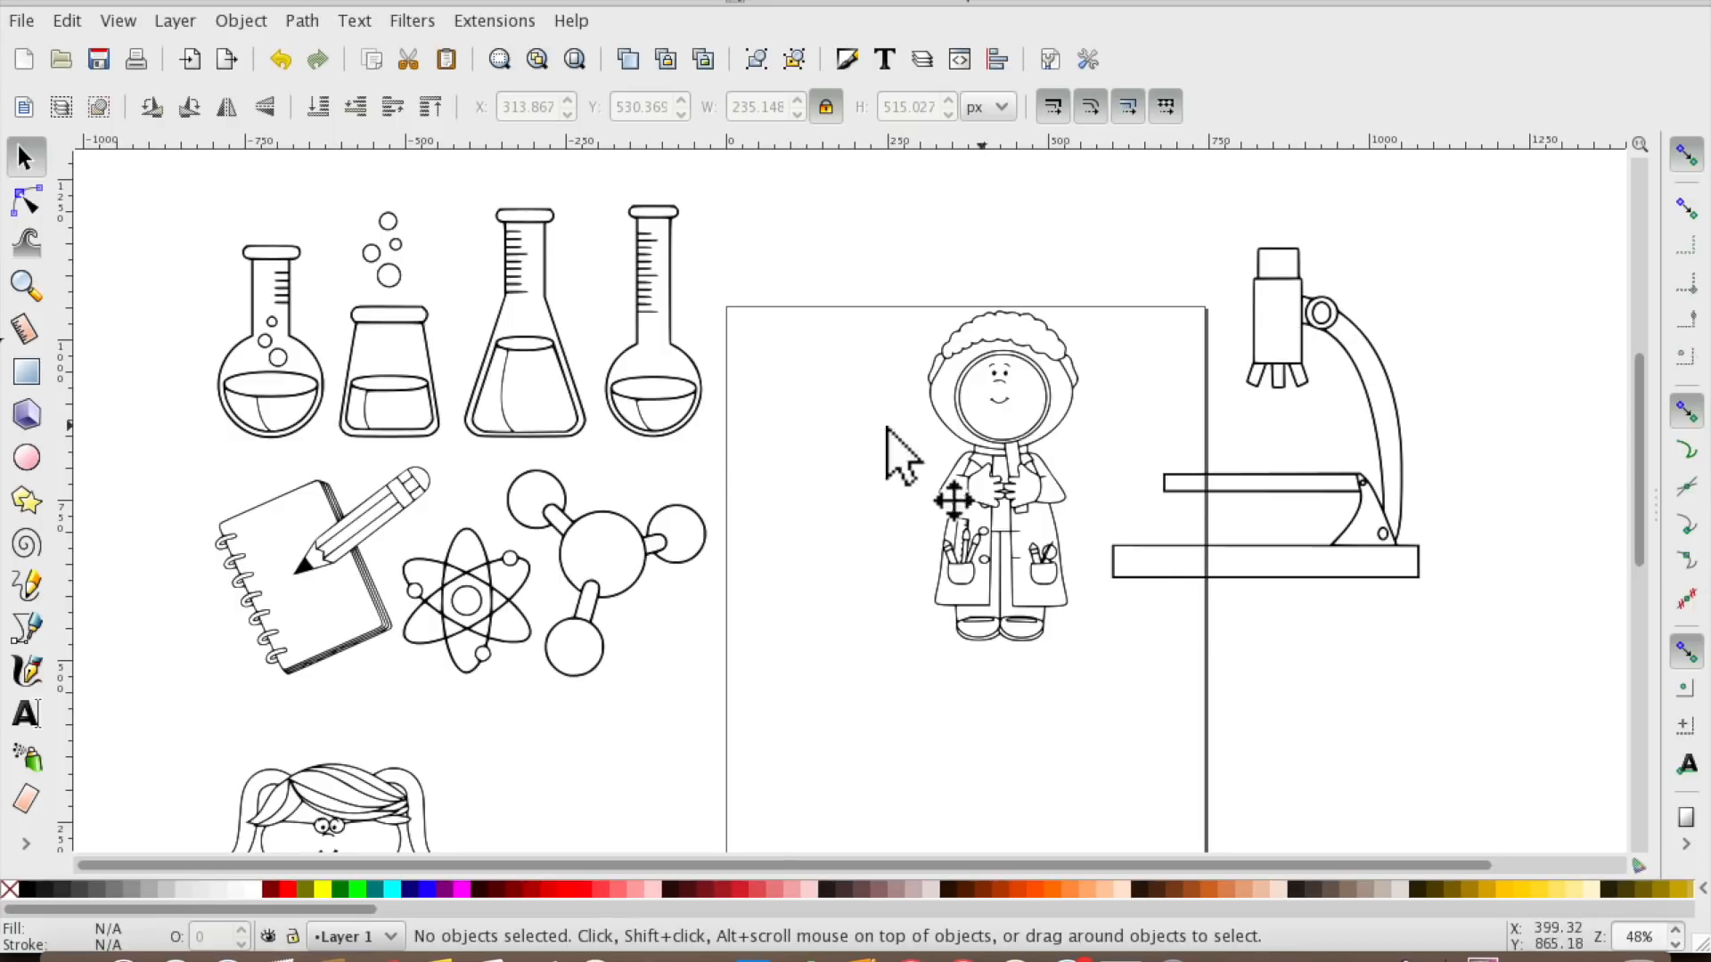
pyautogui.moveTo(330, 811)
pyautogui.mouseDown()
pyautogui.moveTo(934, 768)
pyautogui.moveTo(1031, 679)
pyautogui.moveTo(1361, 559)
pyautogui.moveTo(1375, 266)
pyautogui.mouseUp()
pyautogui.moveTo(1074, 392)
pyautogui.mouseDown()
pyautogui.moveTo(1131, 412)
pyautogui.moveTo(1271, 346)
pyautogui.mouseUp()
# Scale the science tools path down proportionally to about 713 px wide and deselect it.
pyautogui.click(520, 435)
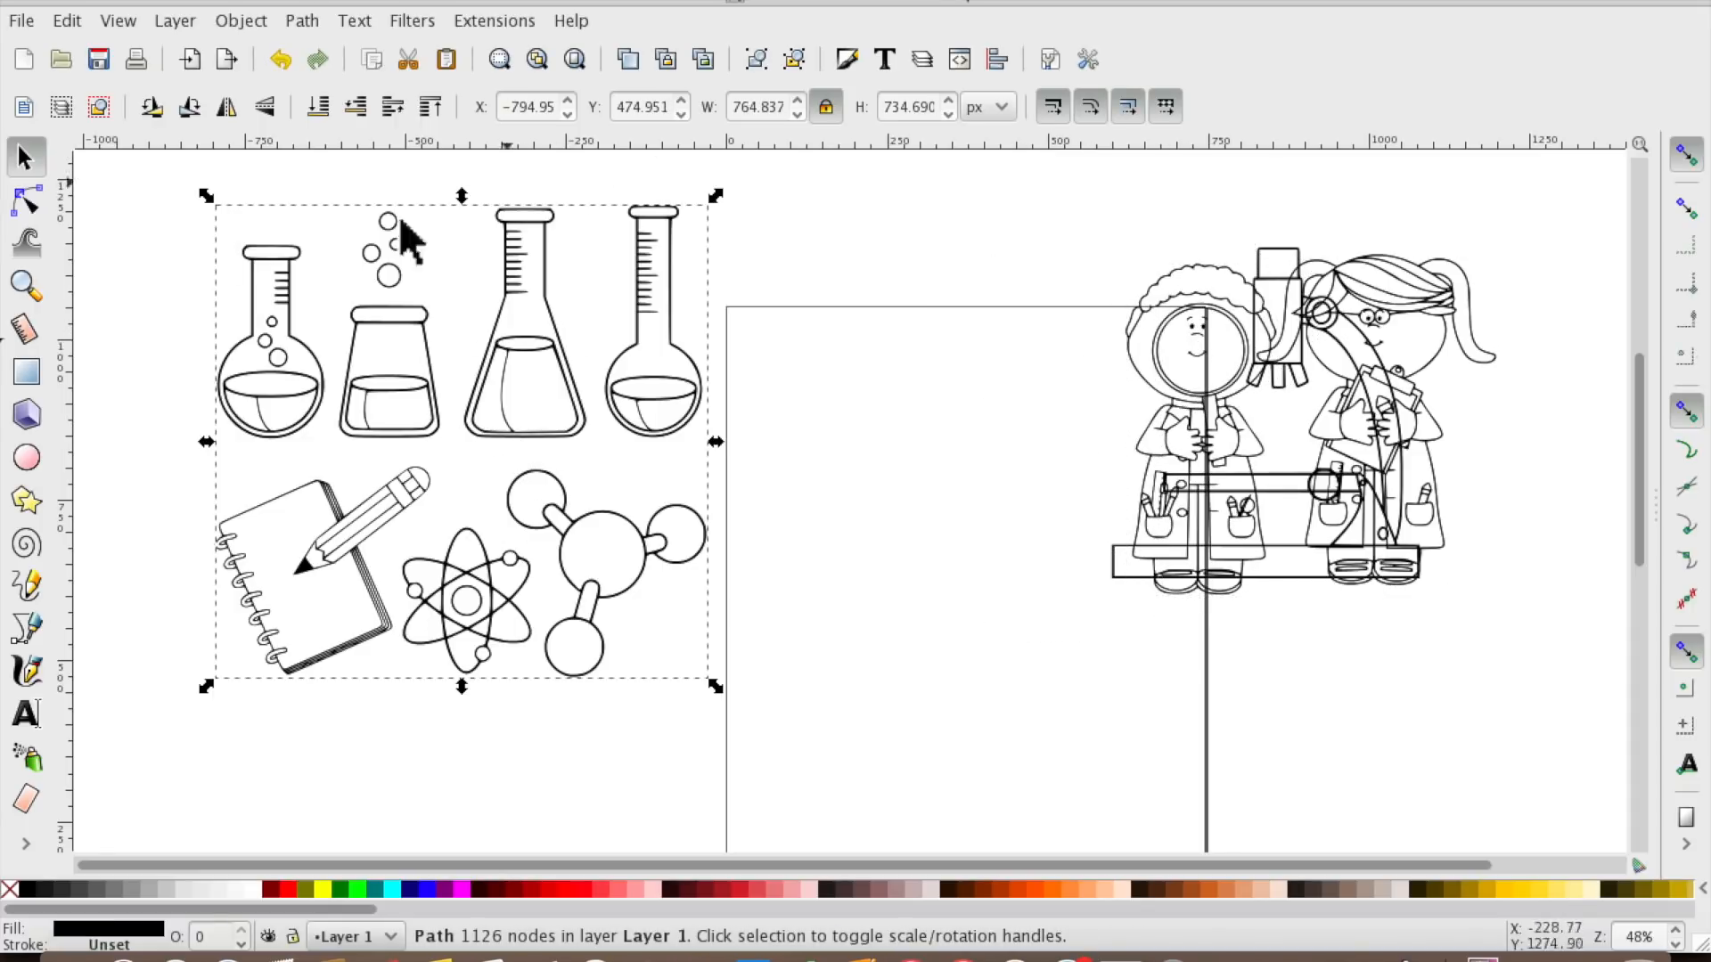
pyautogui.moveTo(207, 196); pyautogui.dragTo(130, 235)
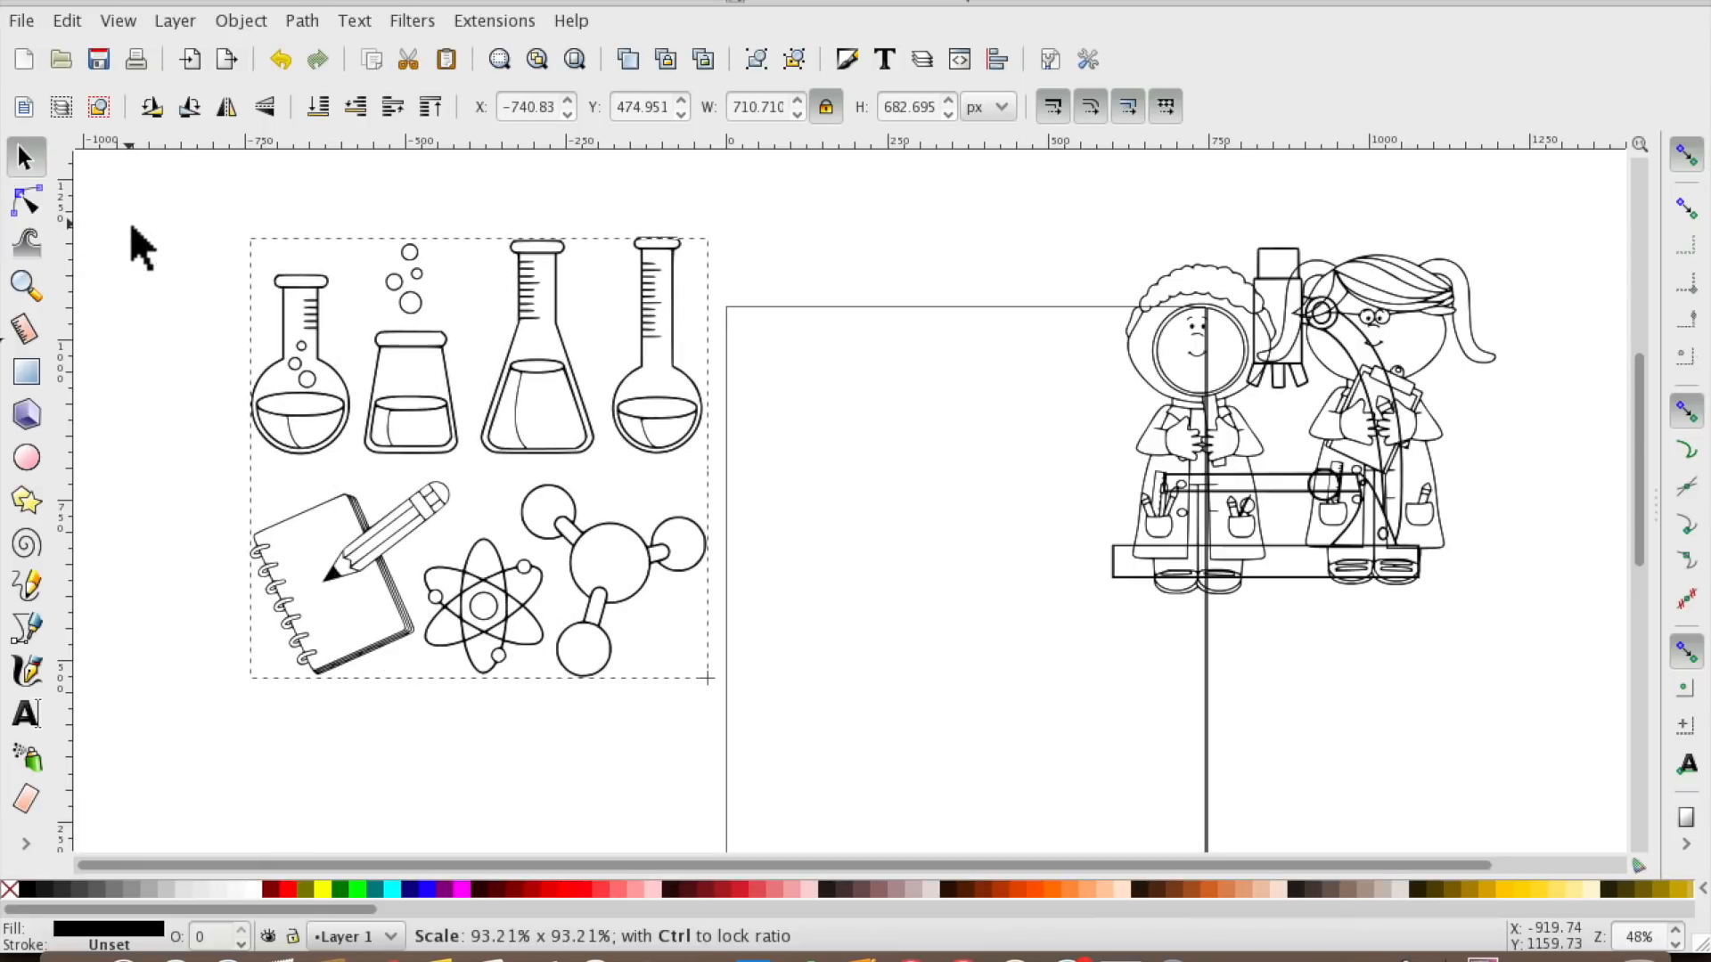
pyautogui.click(593, 739)
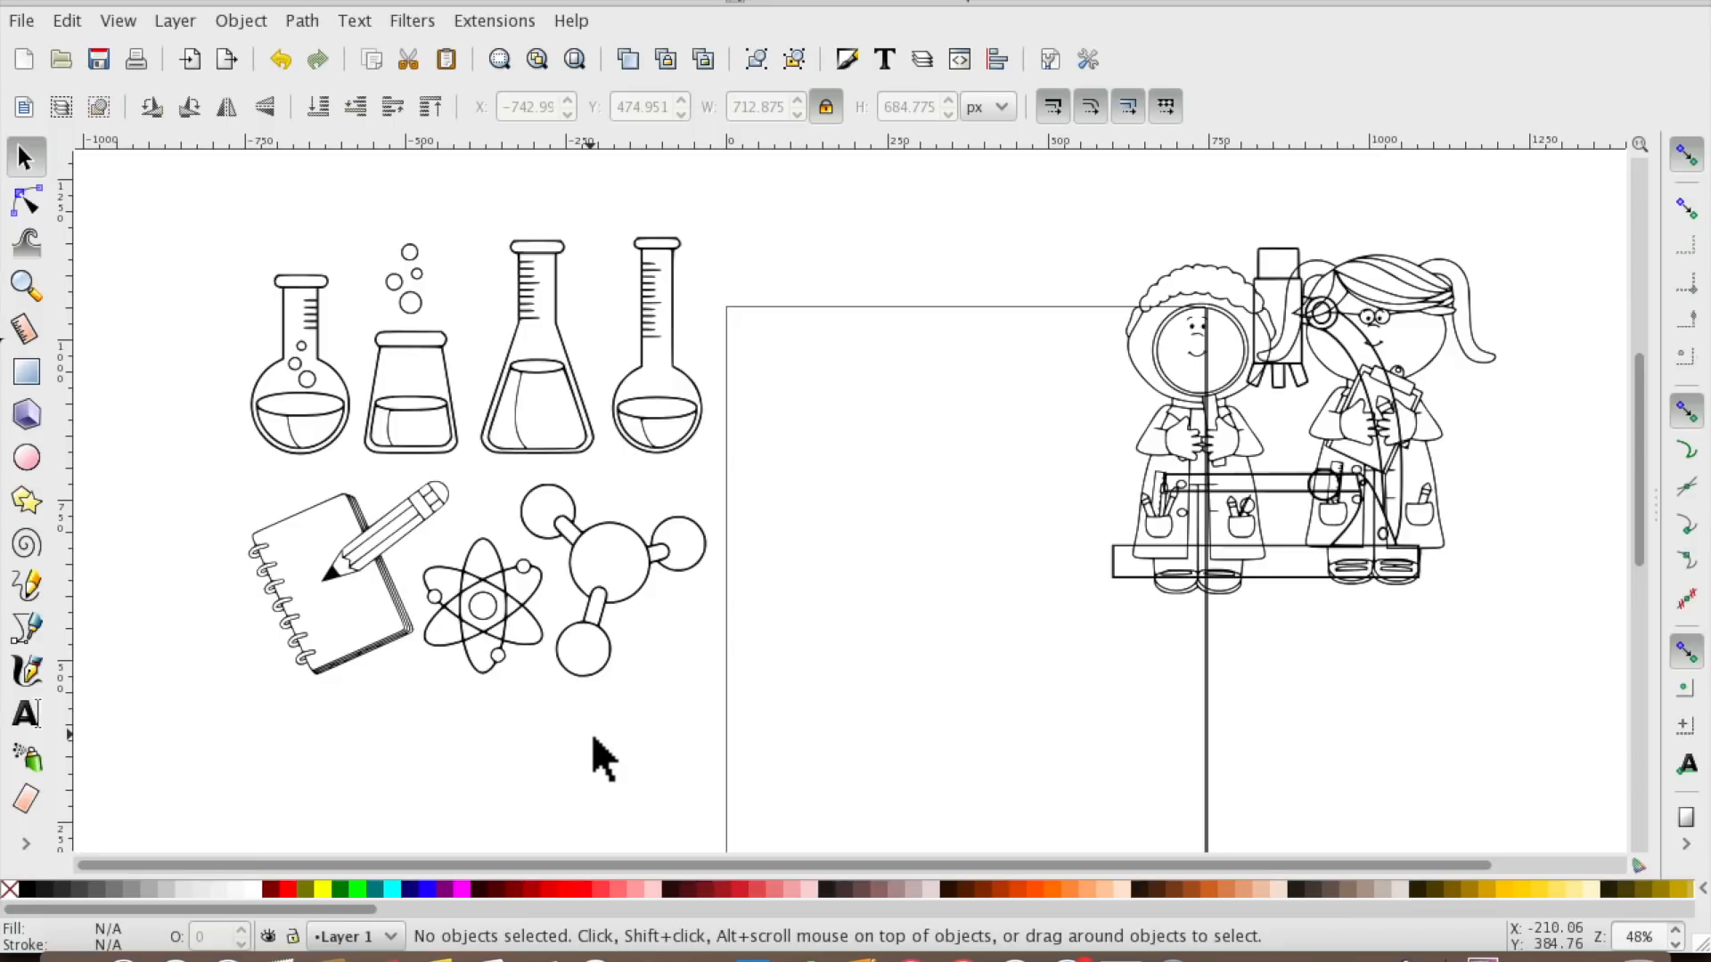
# Break the science tools path apart into its separate pieces and deselect everything.
pyautogui.click(495, 428)
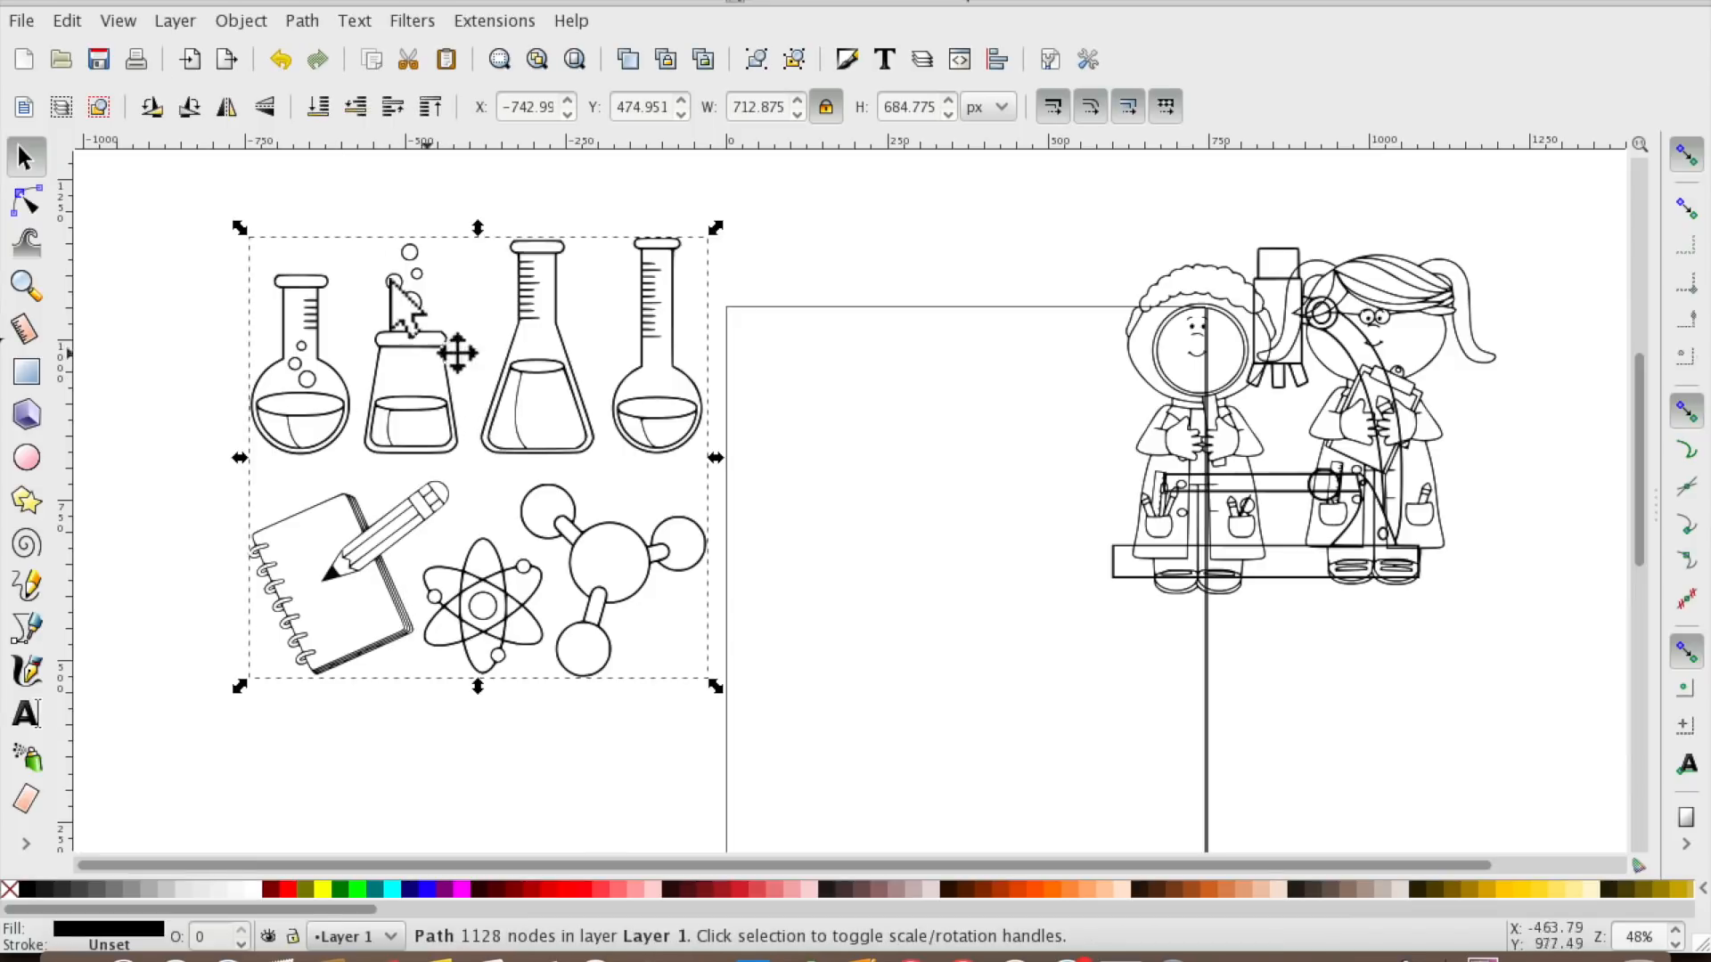
pyautogui.click(310, 22)
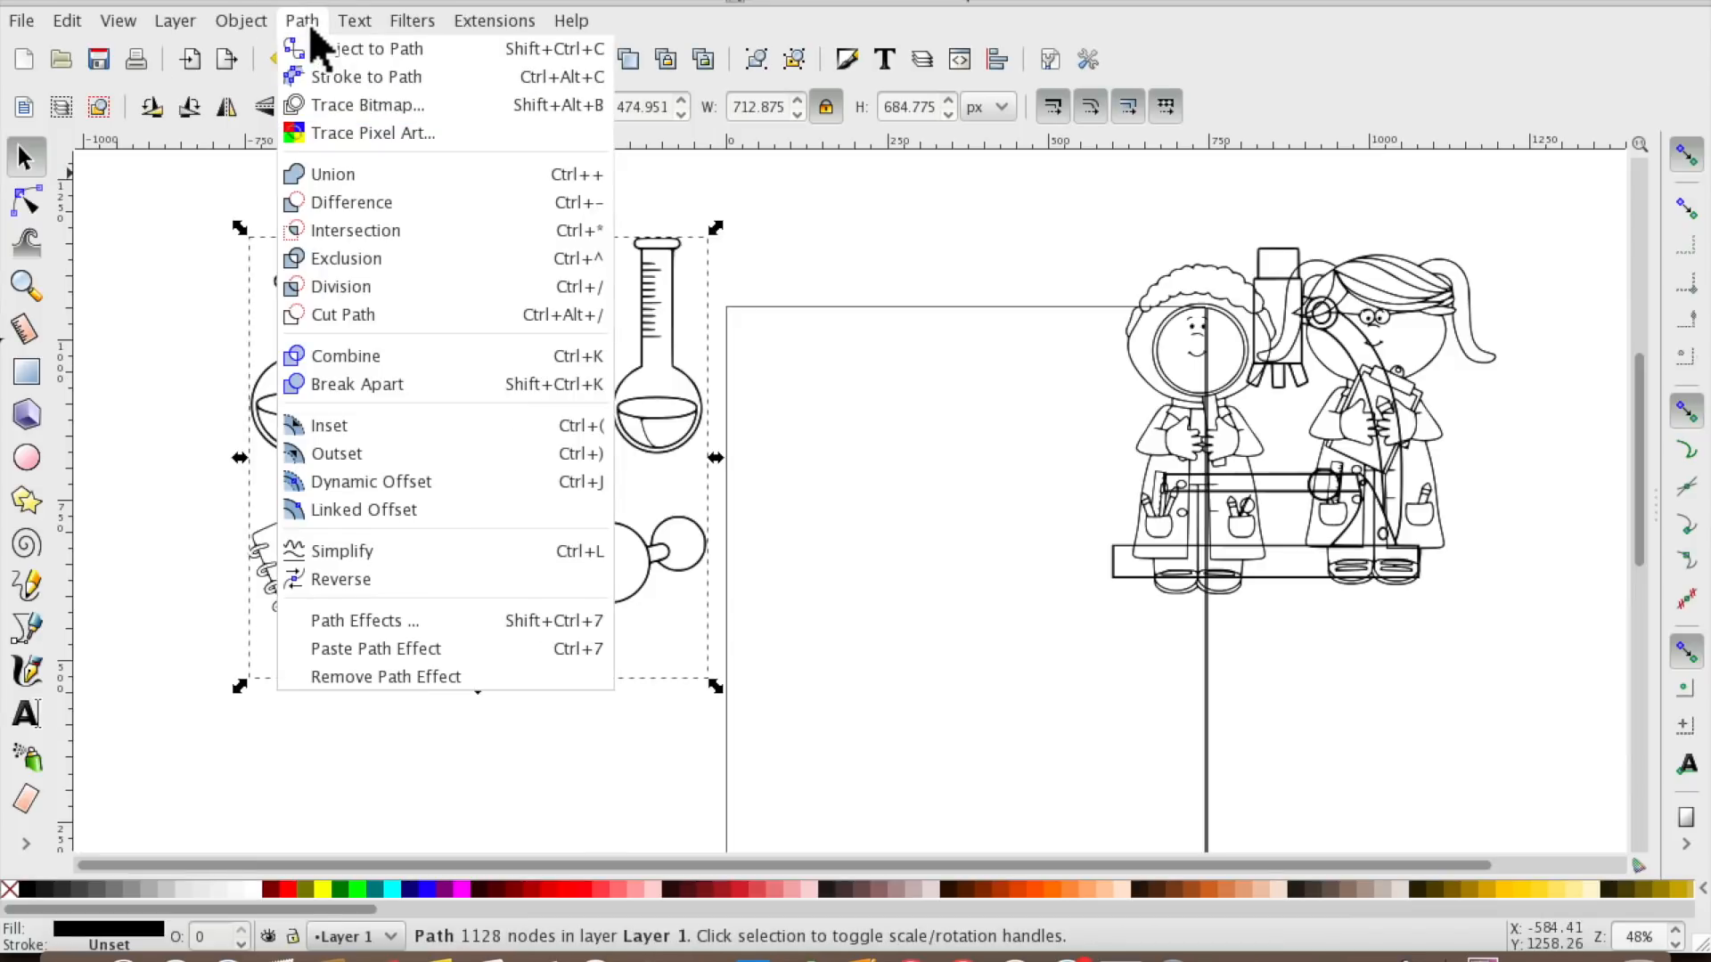
pyautogui.click(360, 387)
pyautogui.click(425, 706)
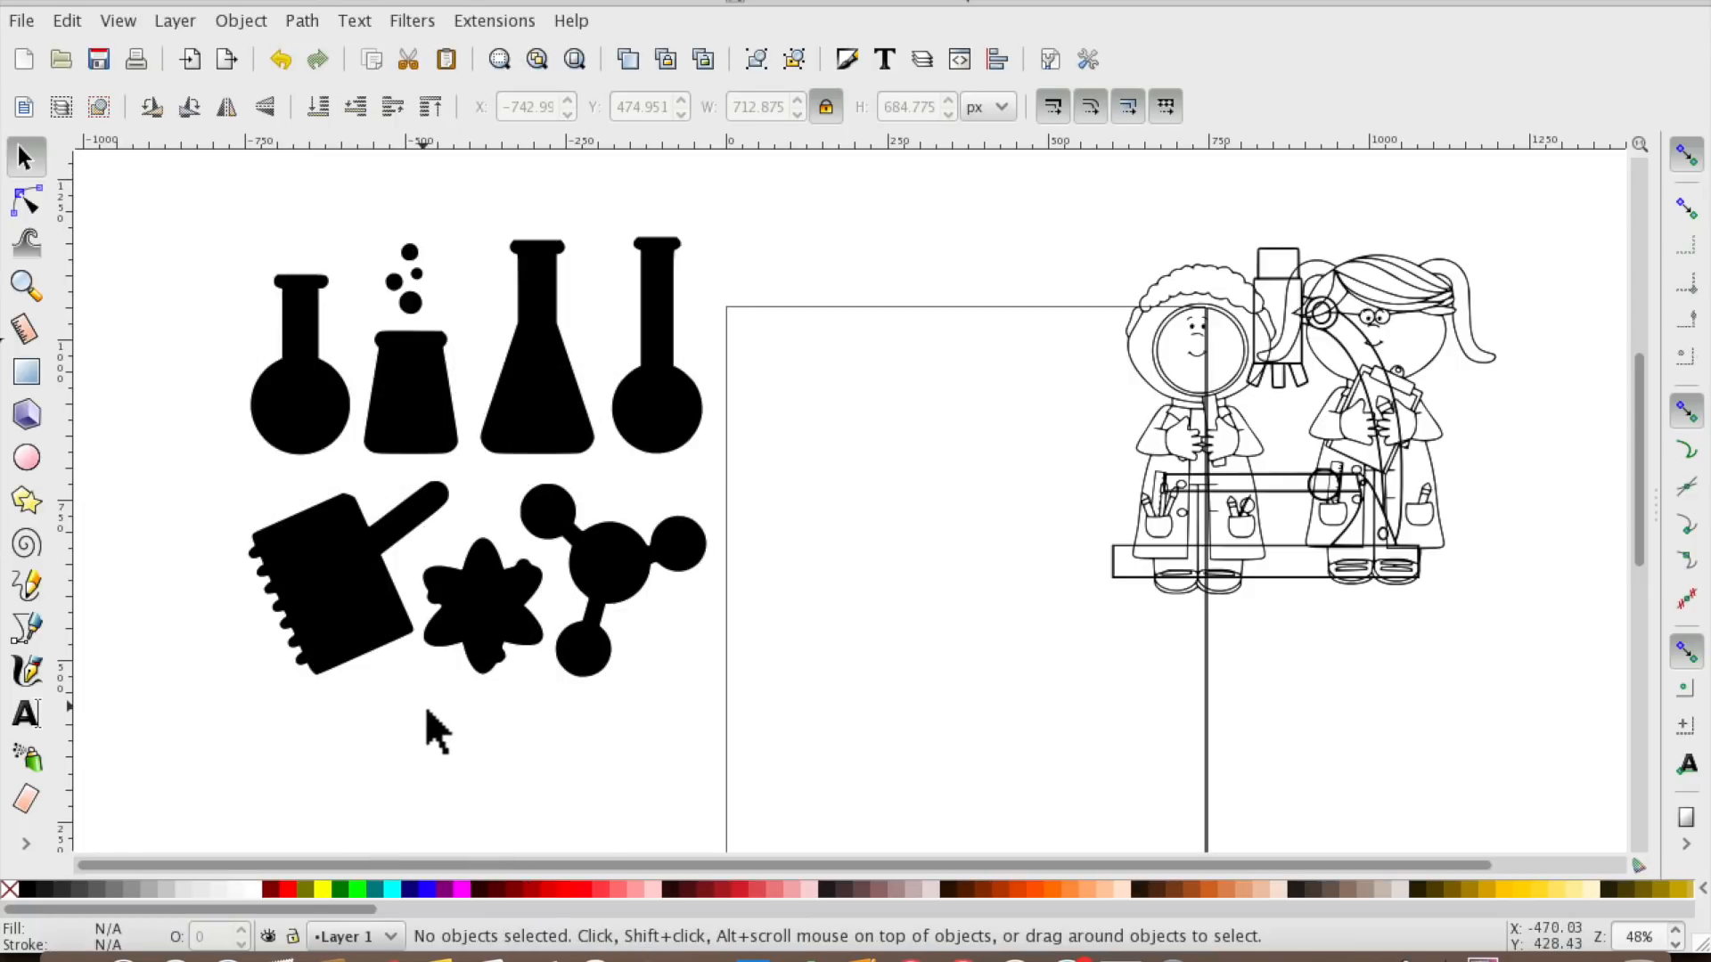
# Combine all pieces of the short round flask with bubbles into one path and place it at the page's upper left.
pyautogui.moveTo(250, 230); pyautogui.dragTo(361, 468)
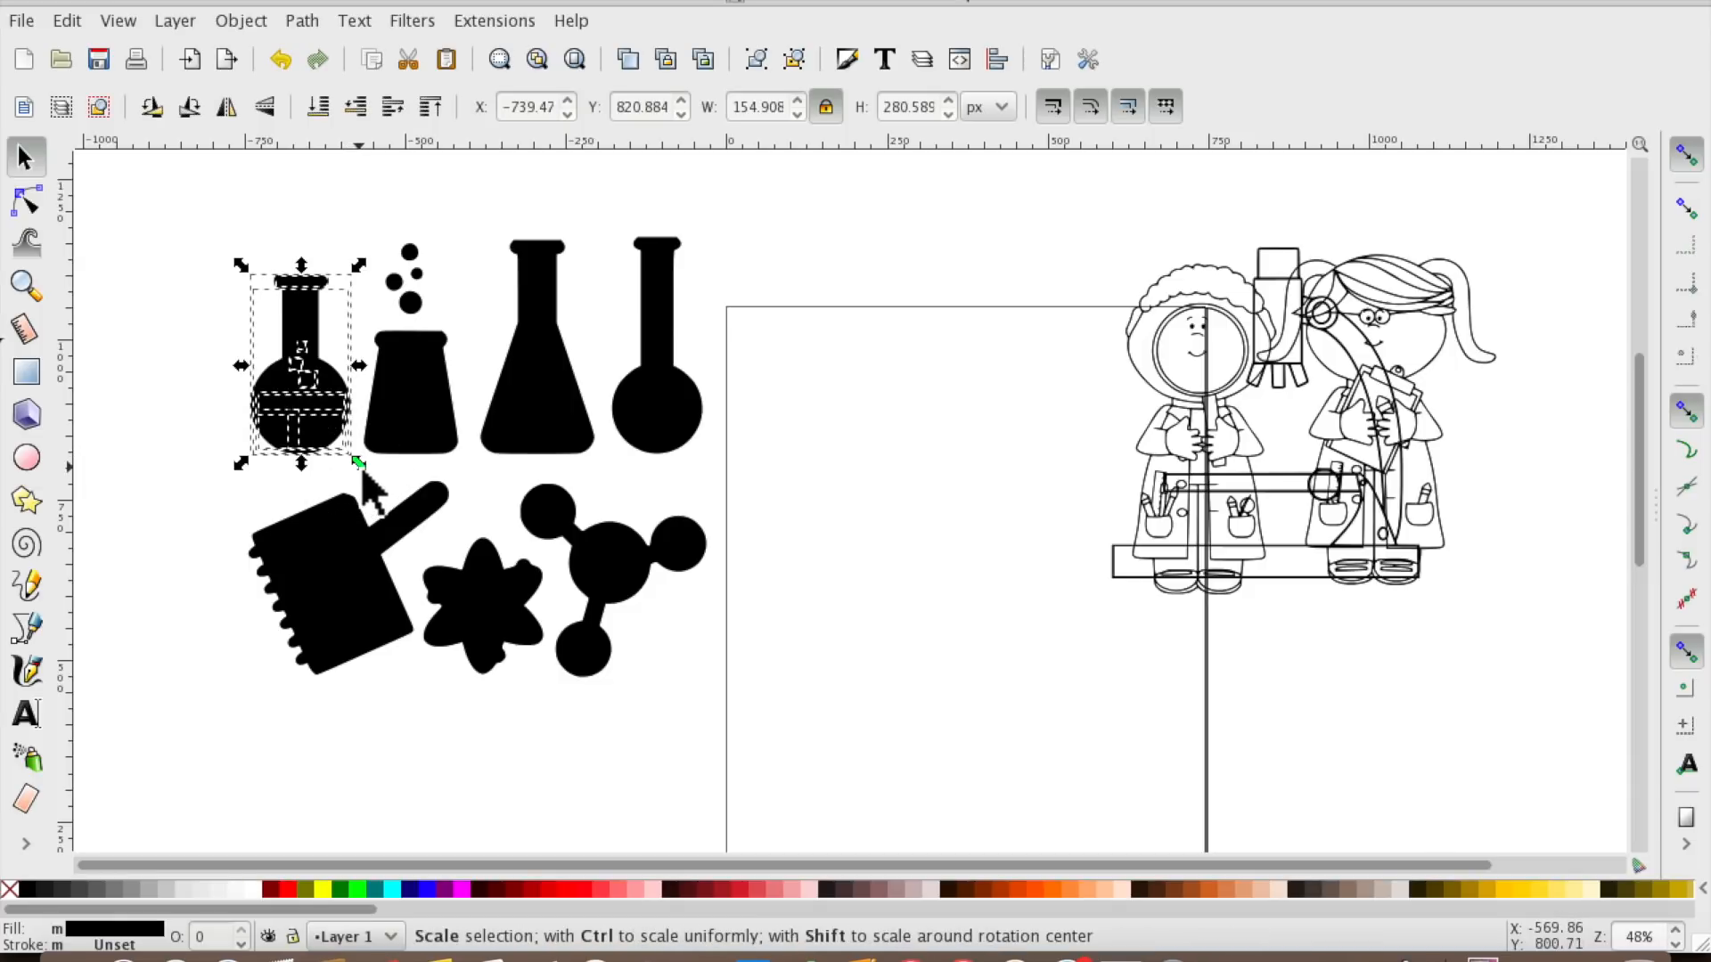
pyautogui.click(304, 21)
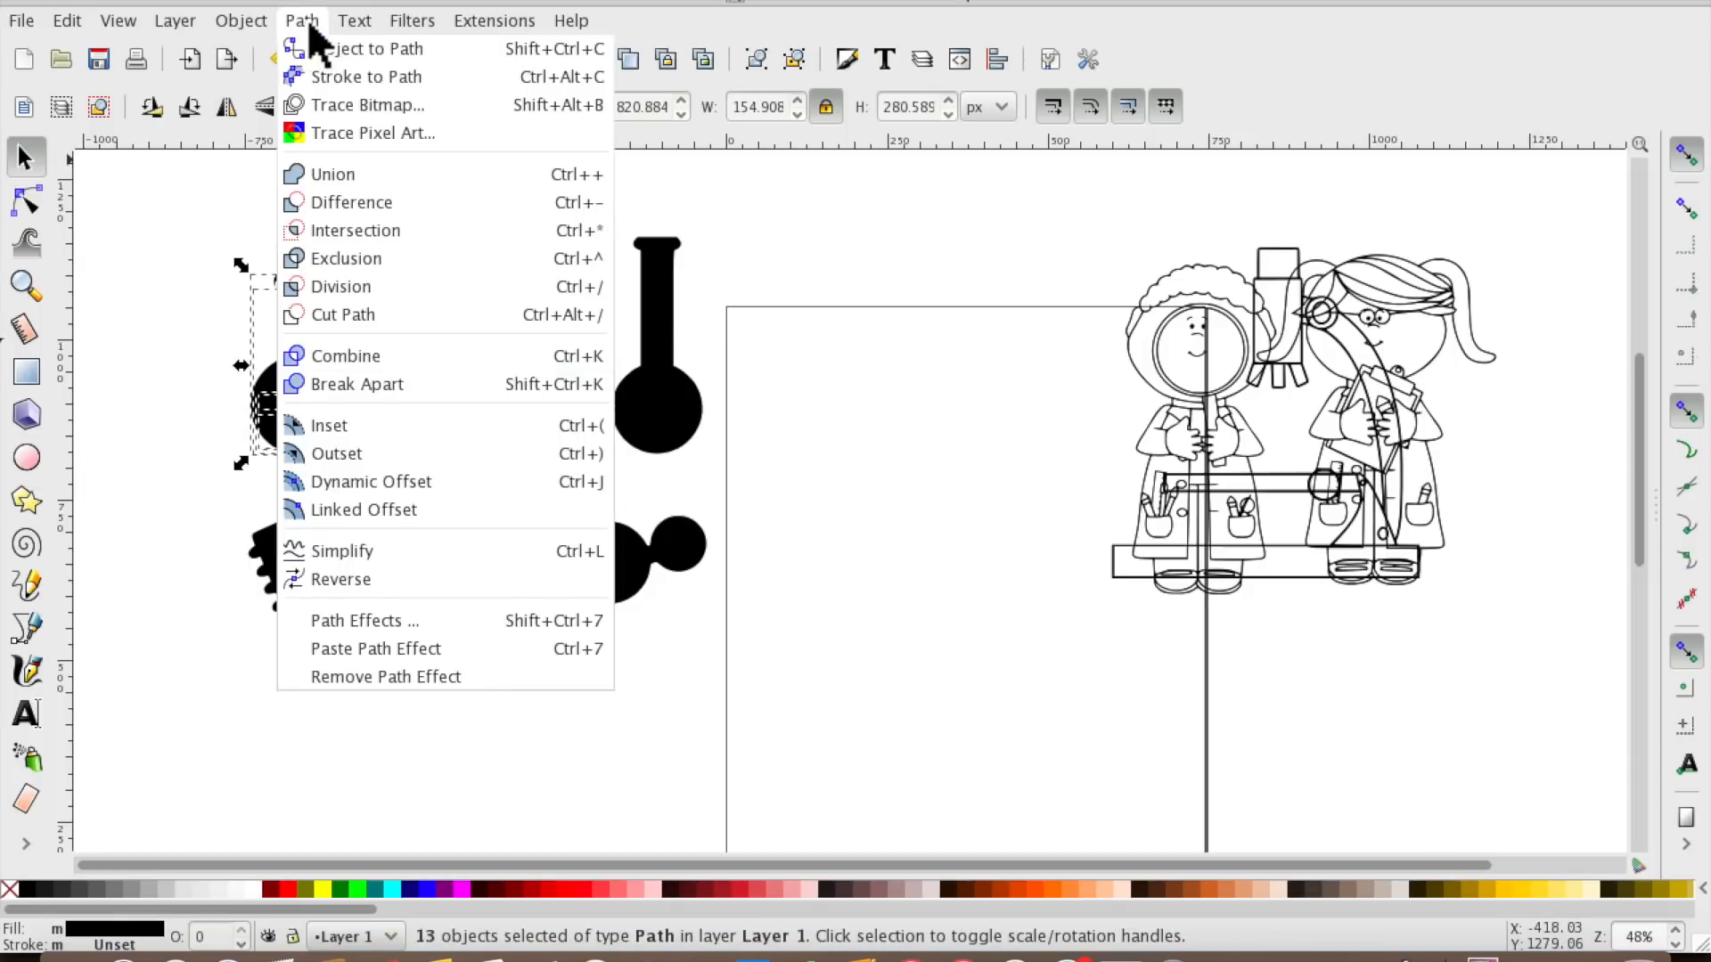
pyautogui.click(399, 367)
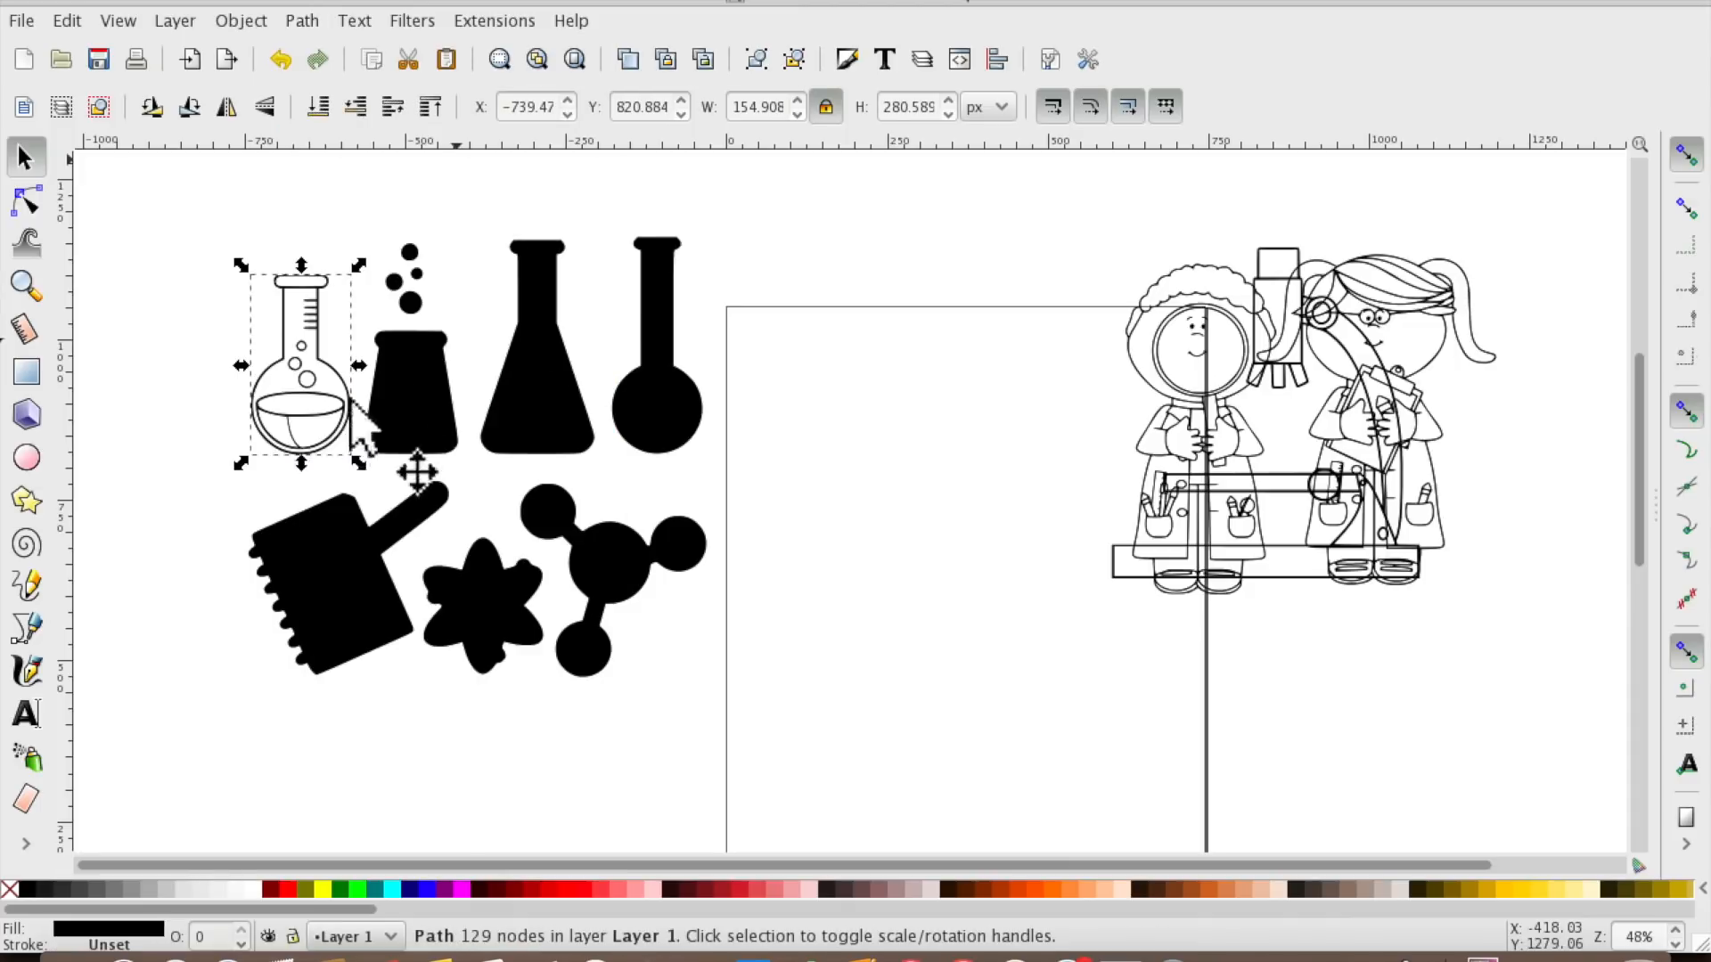
pyautogui.moveTo(307, 373); pyautogui.dragTo(835, 441)
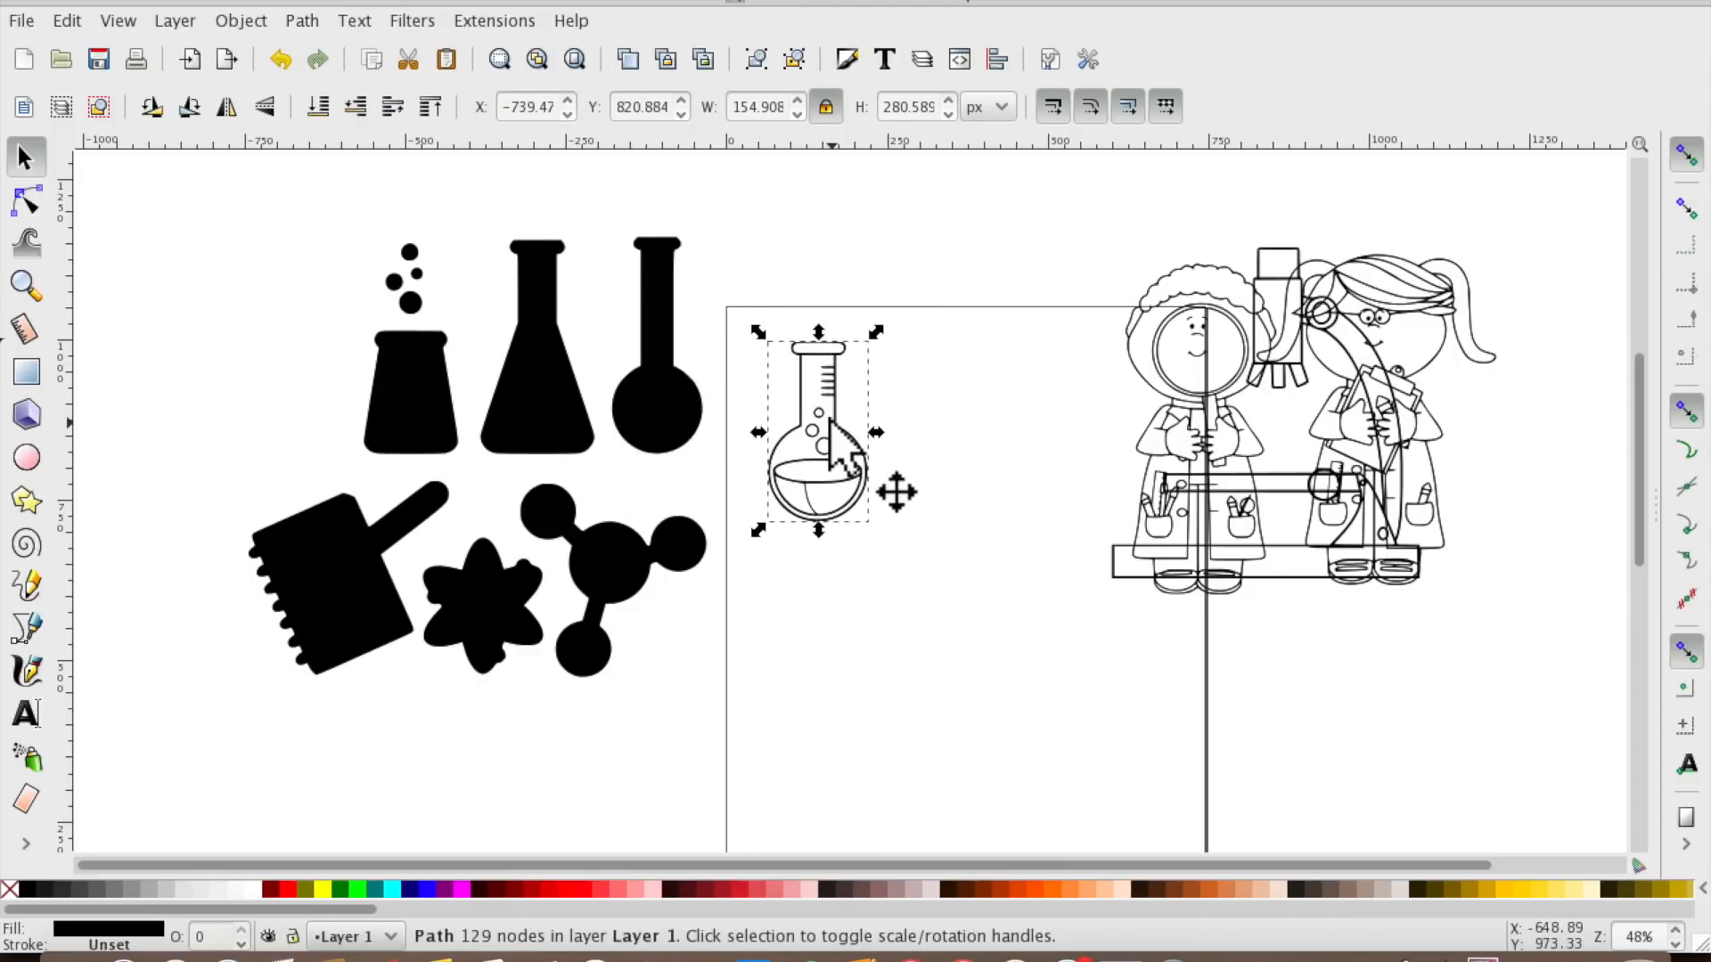
# Combine the short beaker and its bubbles into one path and place it on the page below the round flask.
pyautogui.moveTo(326, 209); pyautogui.dragTo(479, 473)
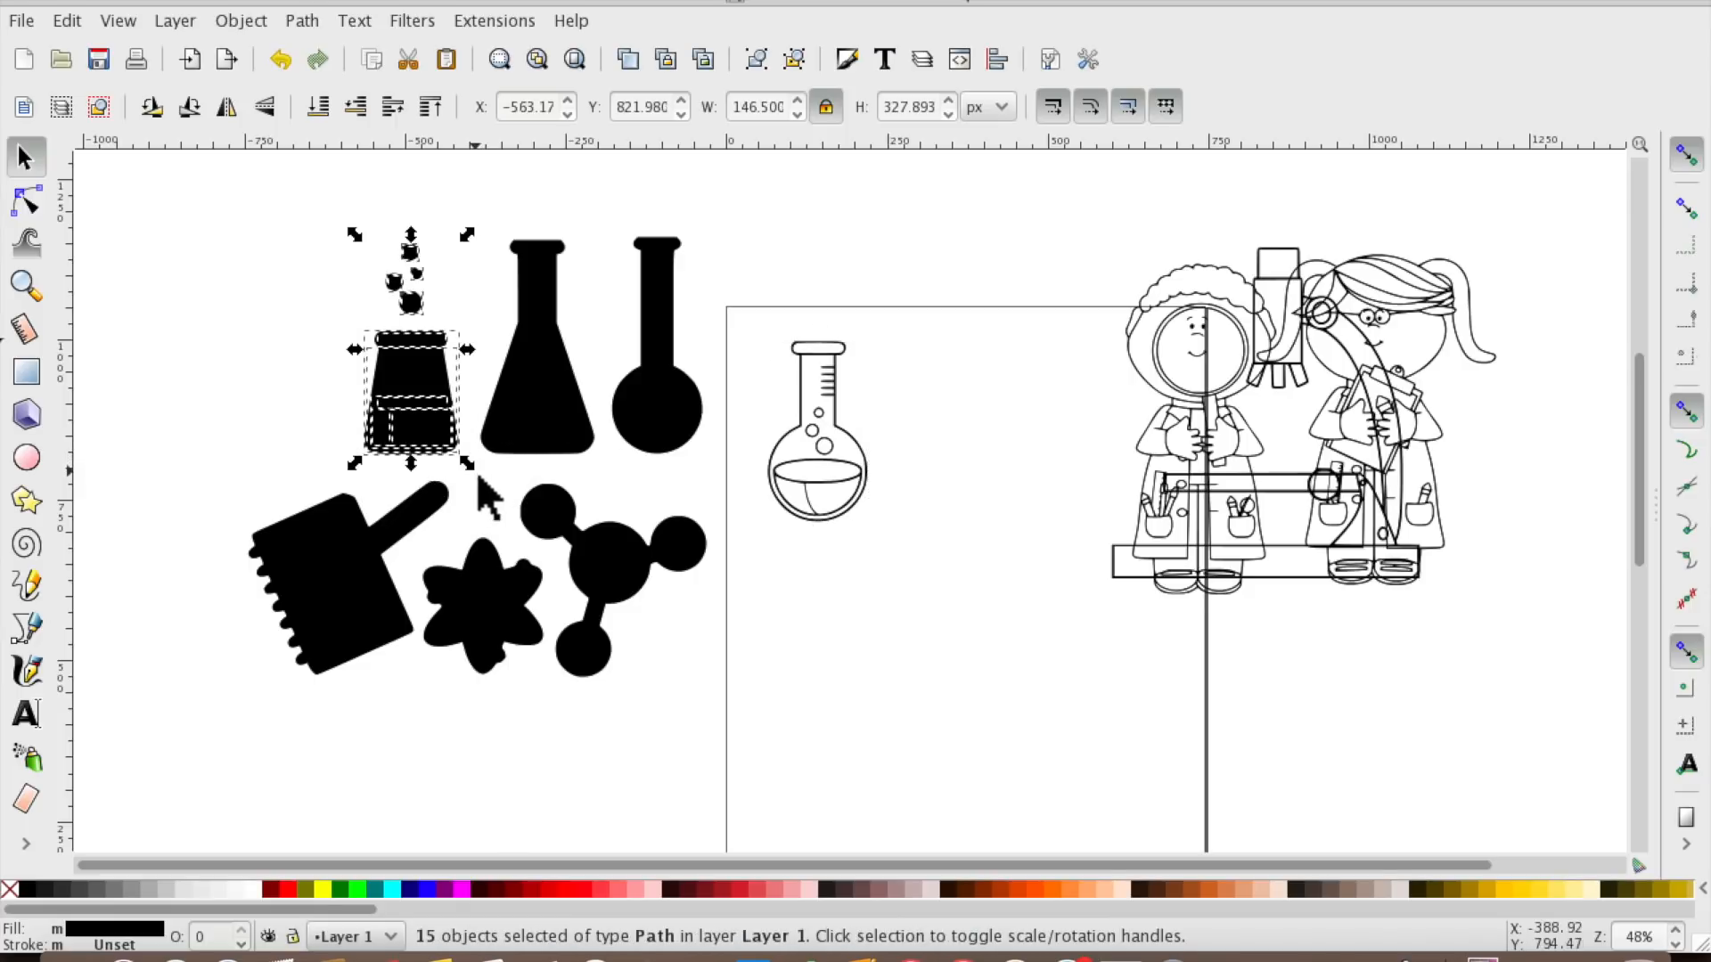
pyautogui.click(296, 23)
pyautogui.click(361, 361)
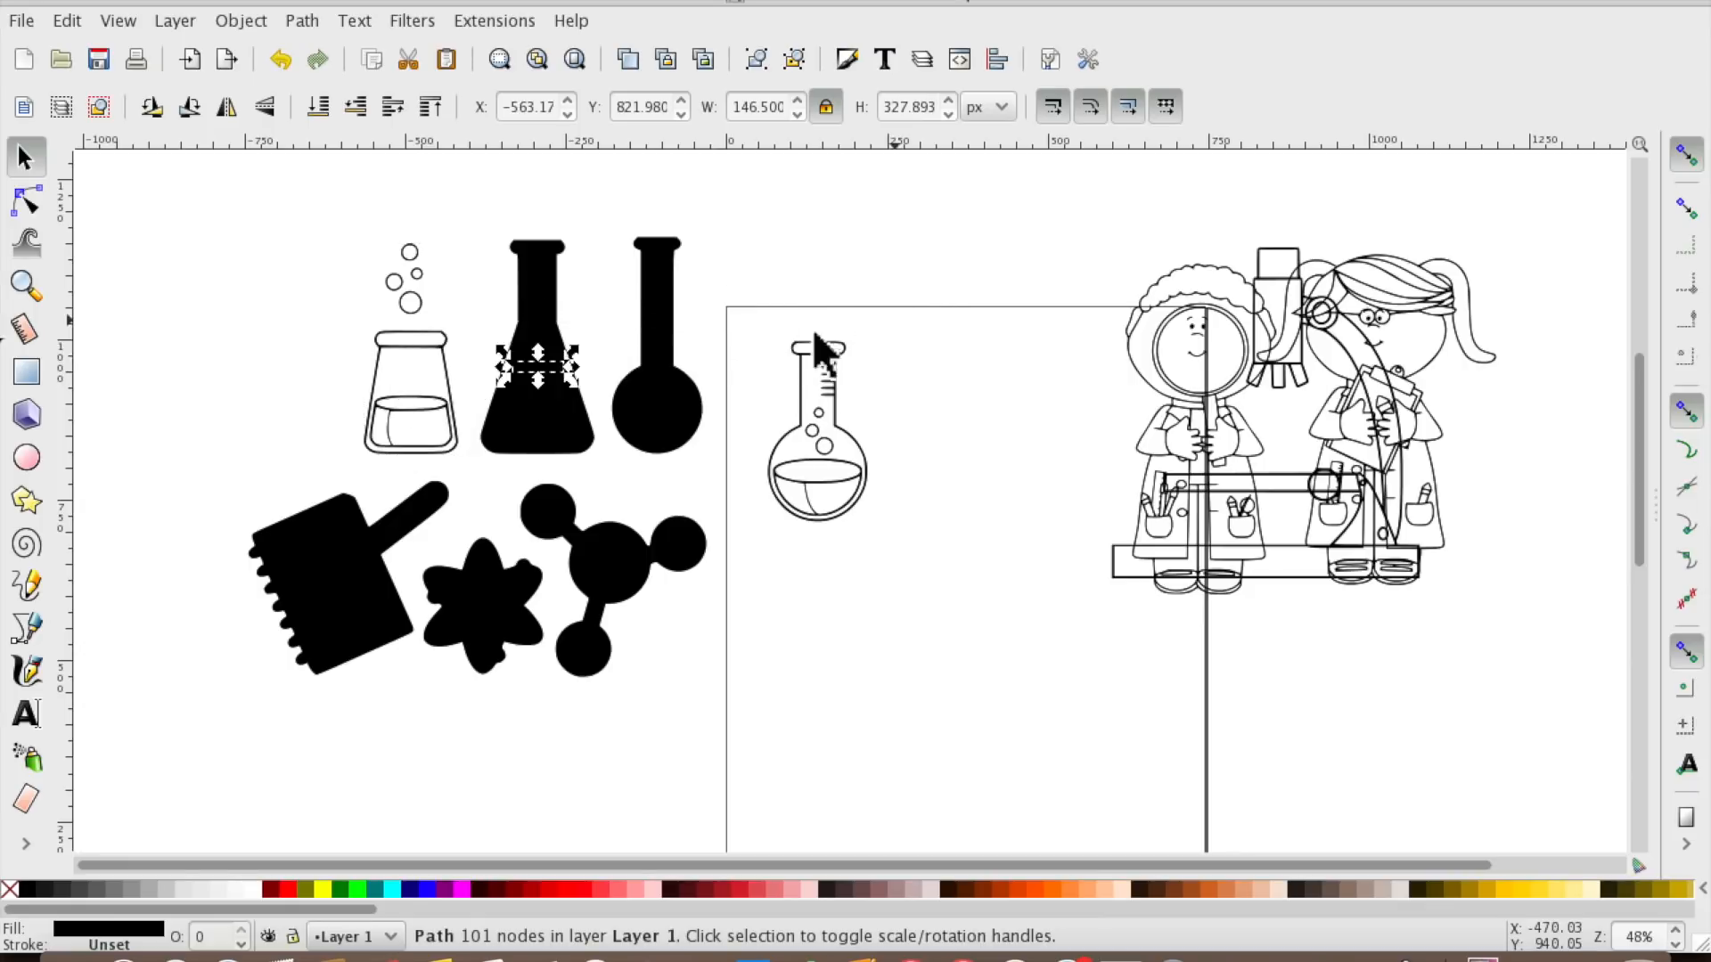
pyautogui.click(477, 393)
pyautogui.moveTo(481, 405); pyautogui.dragTo(945, 677)
# Move the girl scientist off the microscope and onto the page over the short beaker.
pyautogui.click(1016, 250)
pyautogui.click(1092, 366)
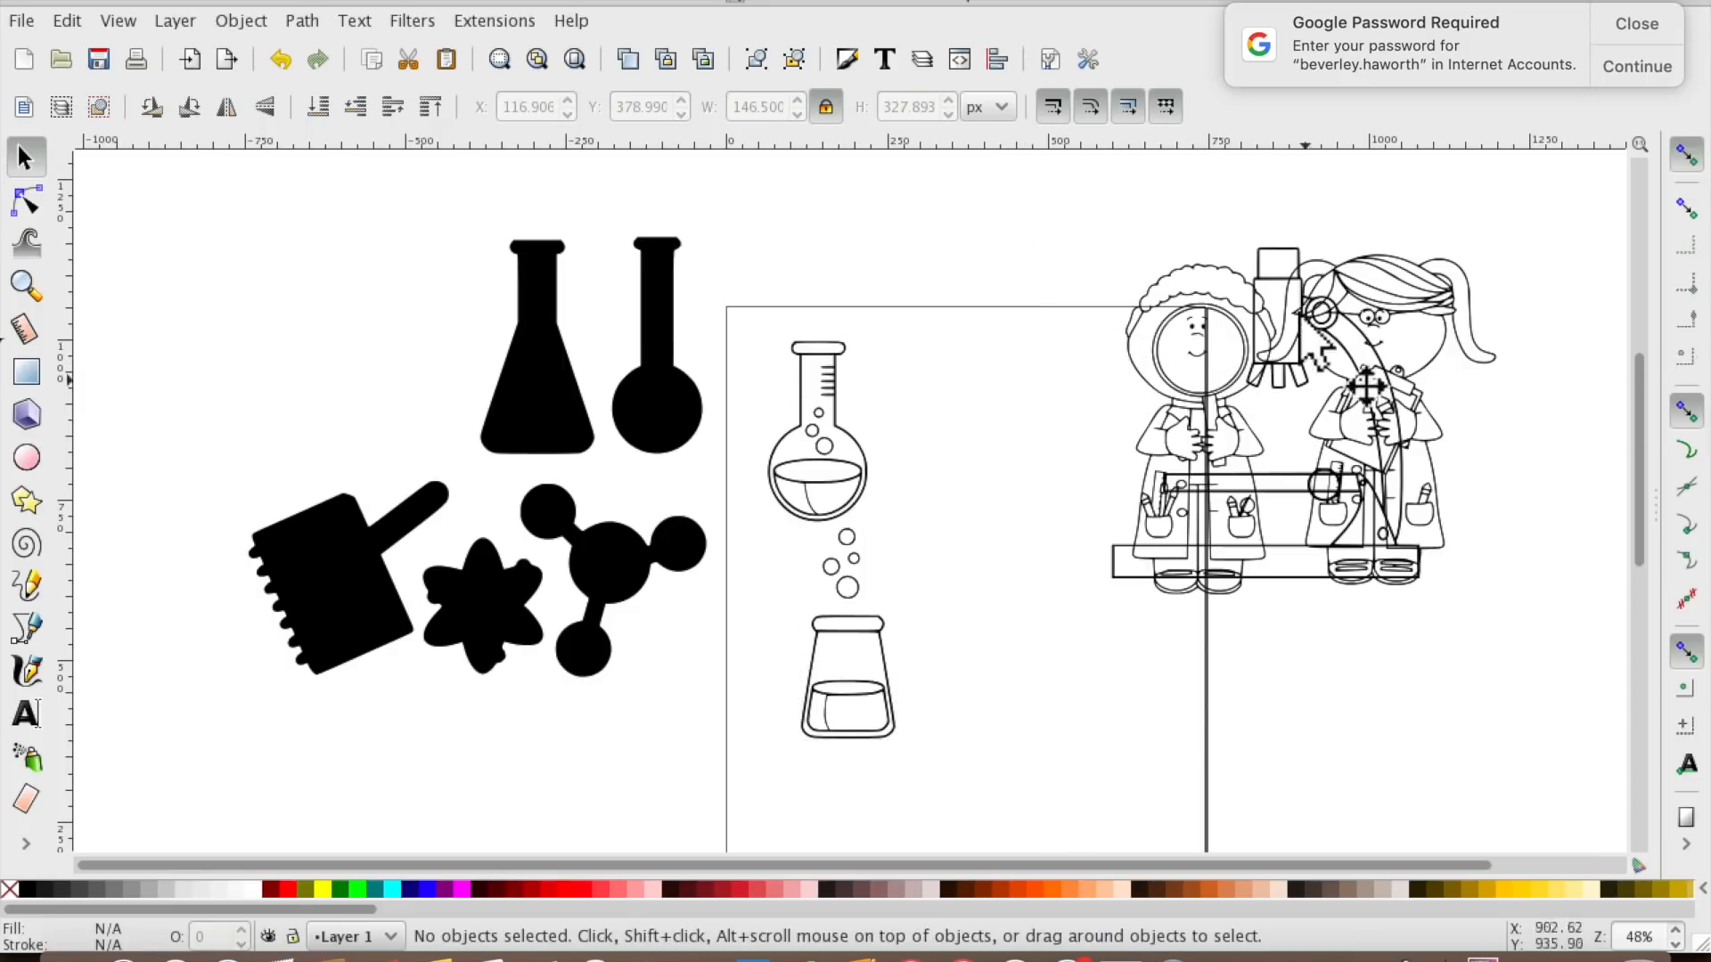
pyautogui.moveTo(1299, 307); pyautogui.dragTo(851, 557)
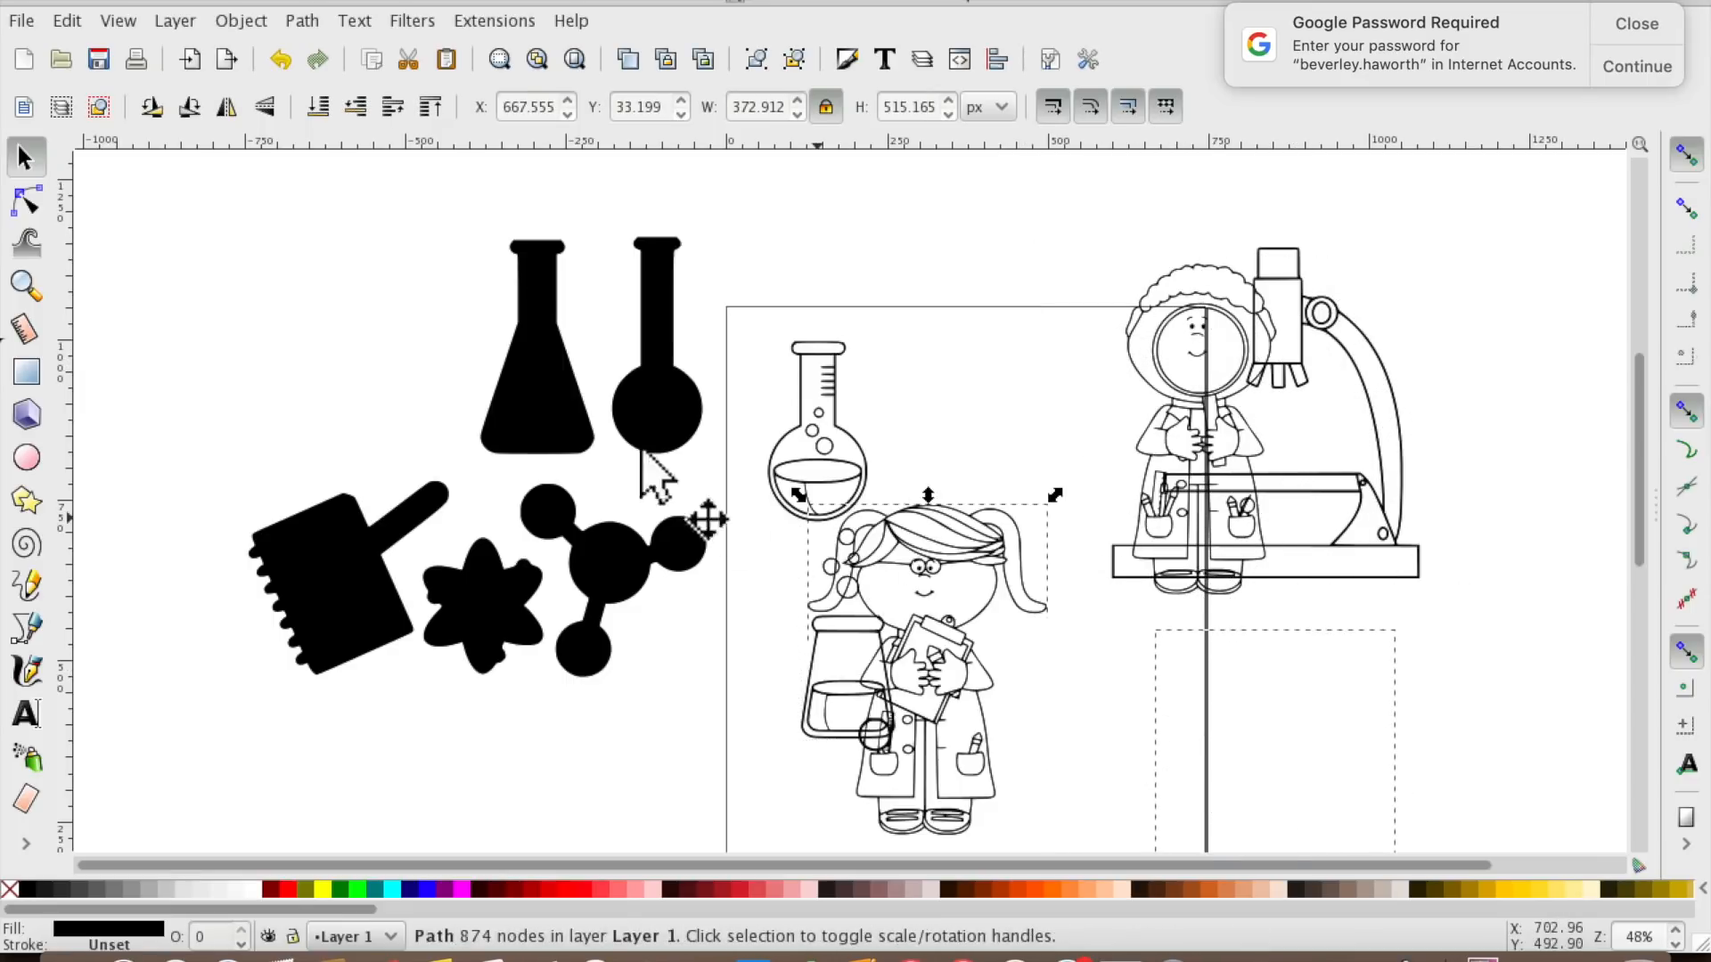
# Combine the conical flask's pieces into one path and move it to the far upper left of the drawing.
pyautogui.moveTo(457, 179); pyautogui.dragTo(606, 473)
pyautogui.click(302, 21)
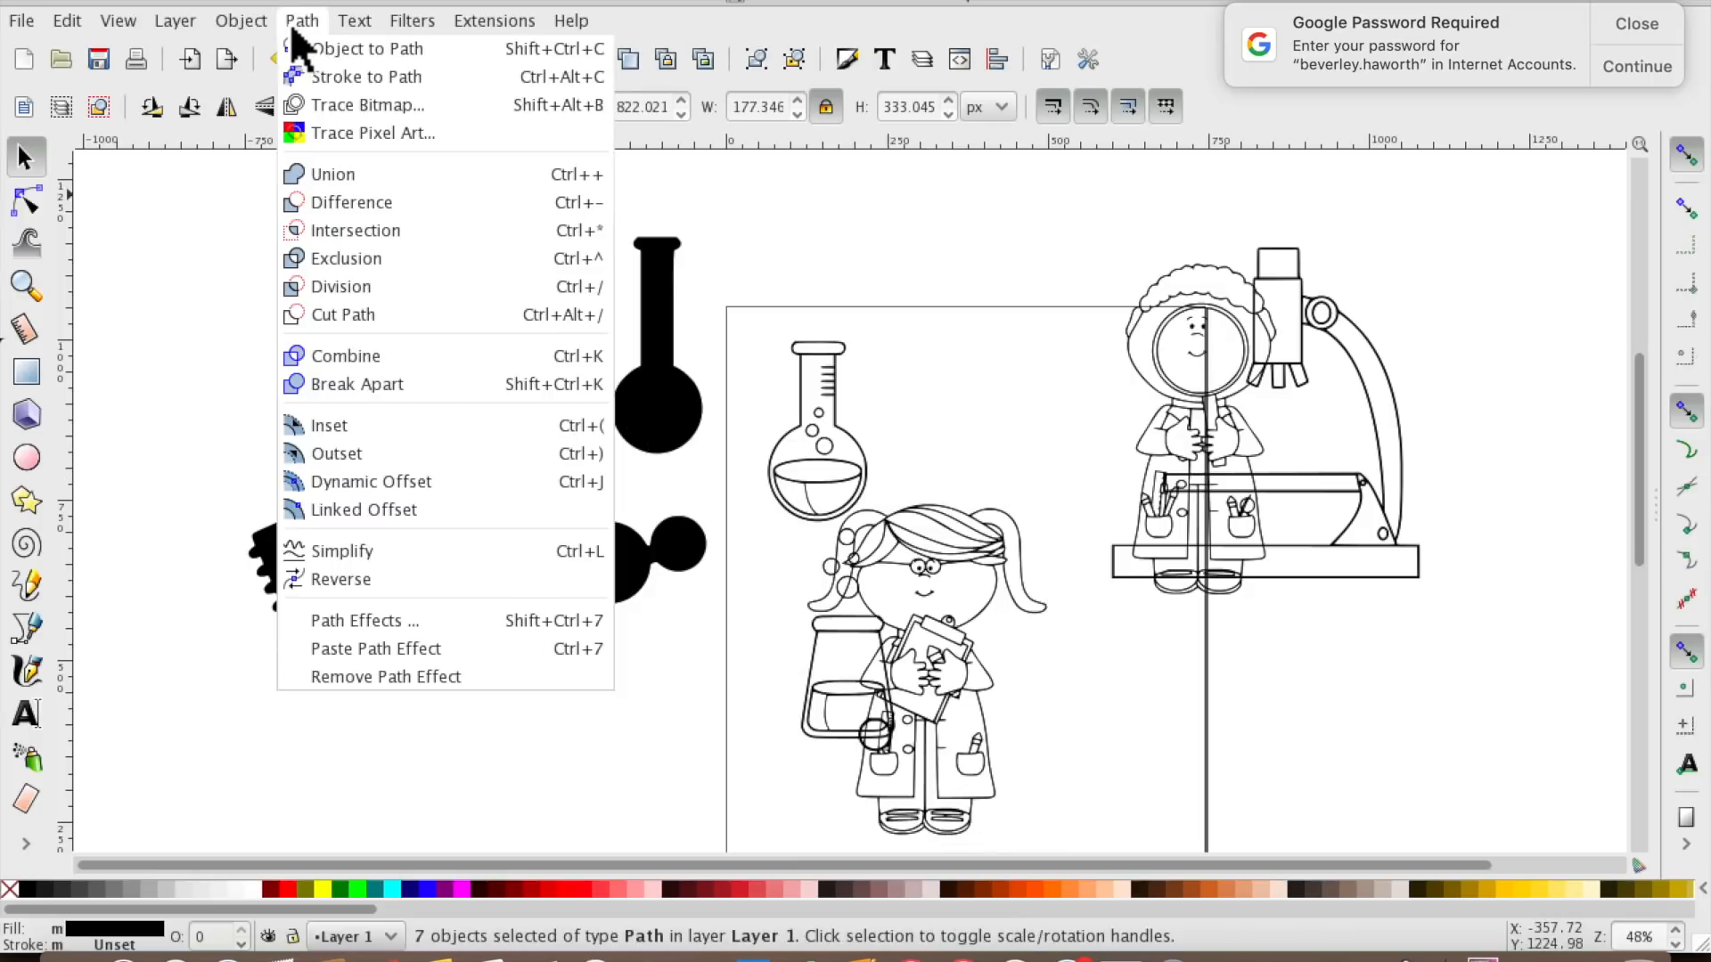
pyautogui.click(346, 360)
pyautogui.moveTo(546, 348); pyautogui.dragTo(277, 282)
# Combine the pieces of the long-necked round flask beside the page into one path.
pyautogui.moveTo(571, 195); pyautogui.dragTo(719, 482)
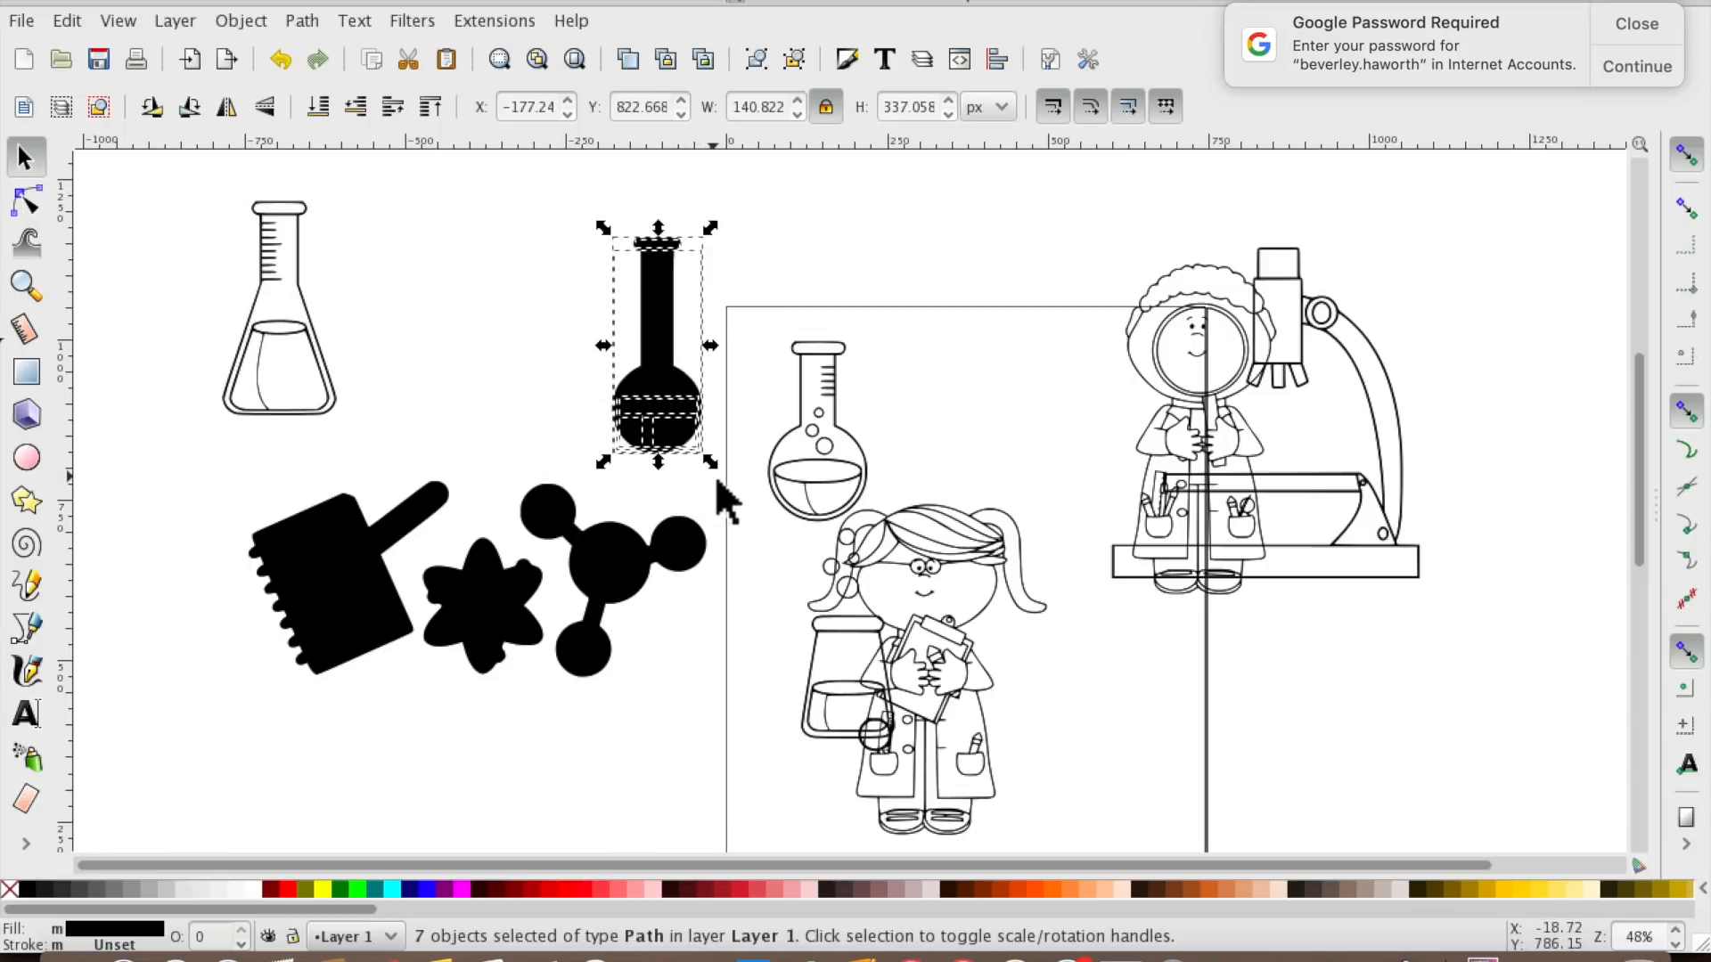
pyautogui.click(312, 20)
pyautogui.click(372, 359)
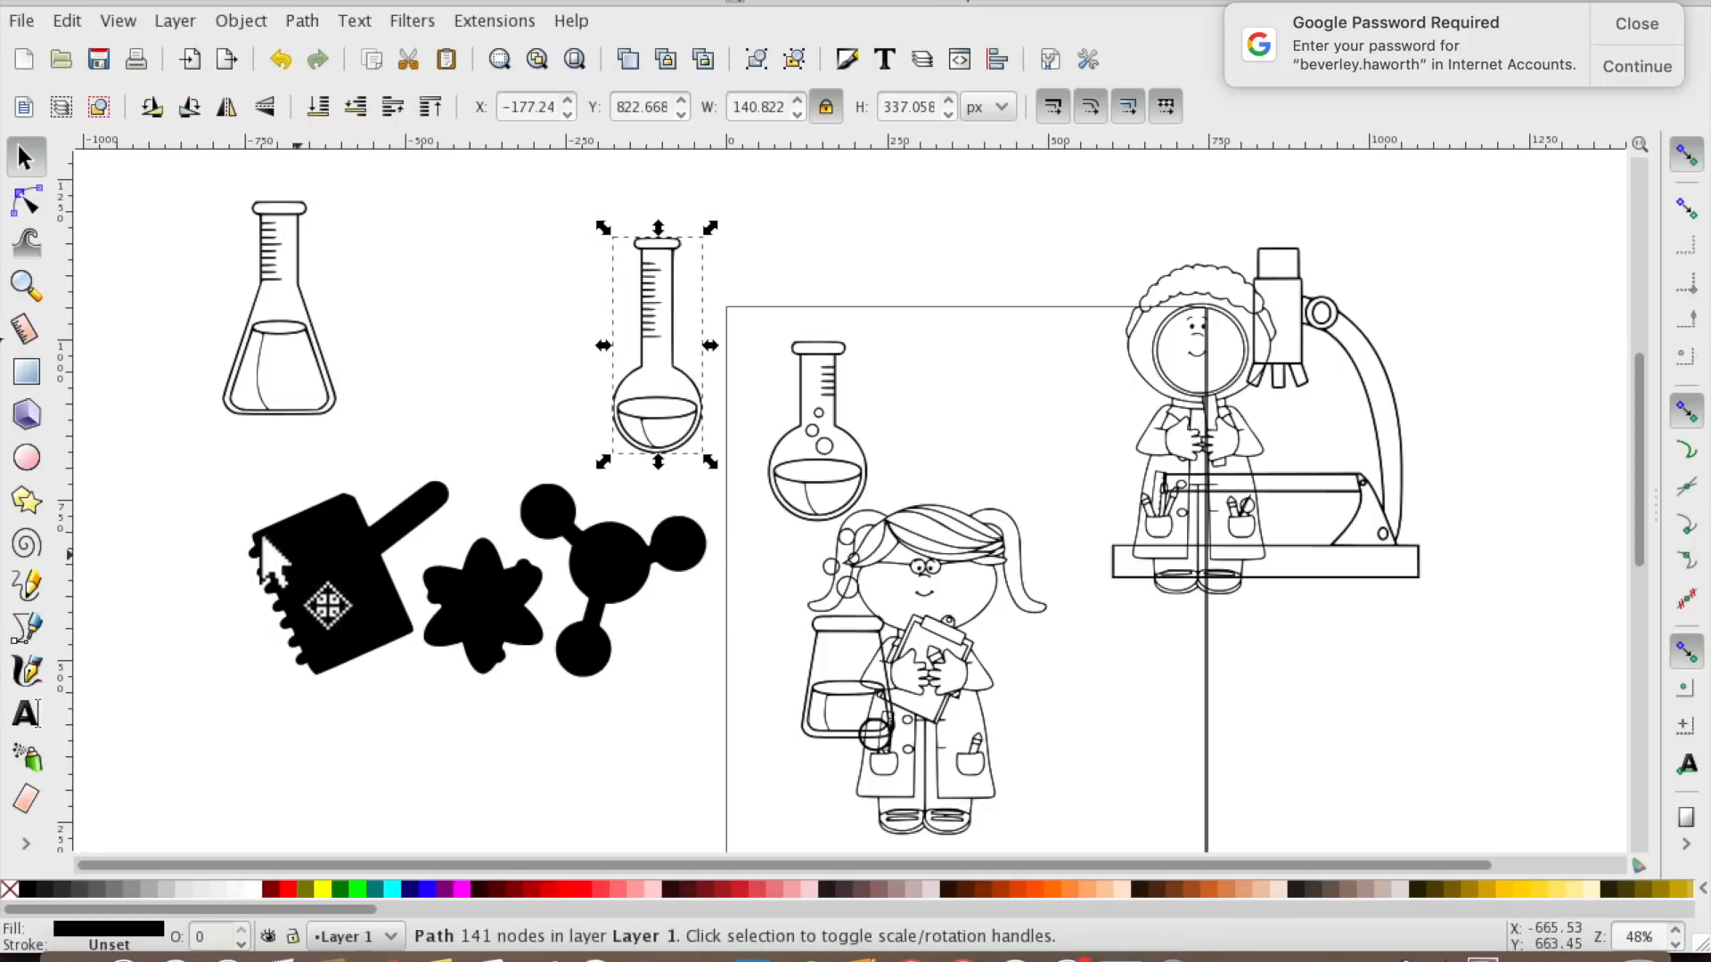
# Undo the stray move of an atom piece, combine the whole atom into one path and place it between the two flasks.
pyautogui.moveTo(411, 544); pyautogui.dragTo(547, 615)
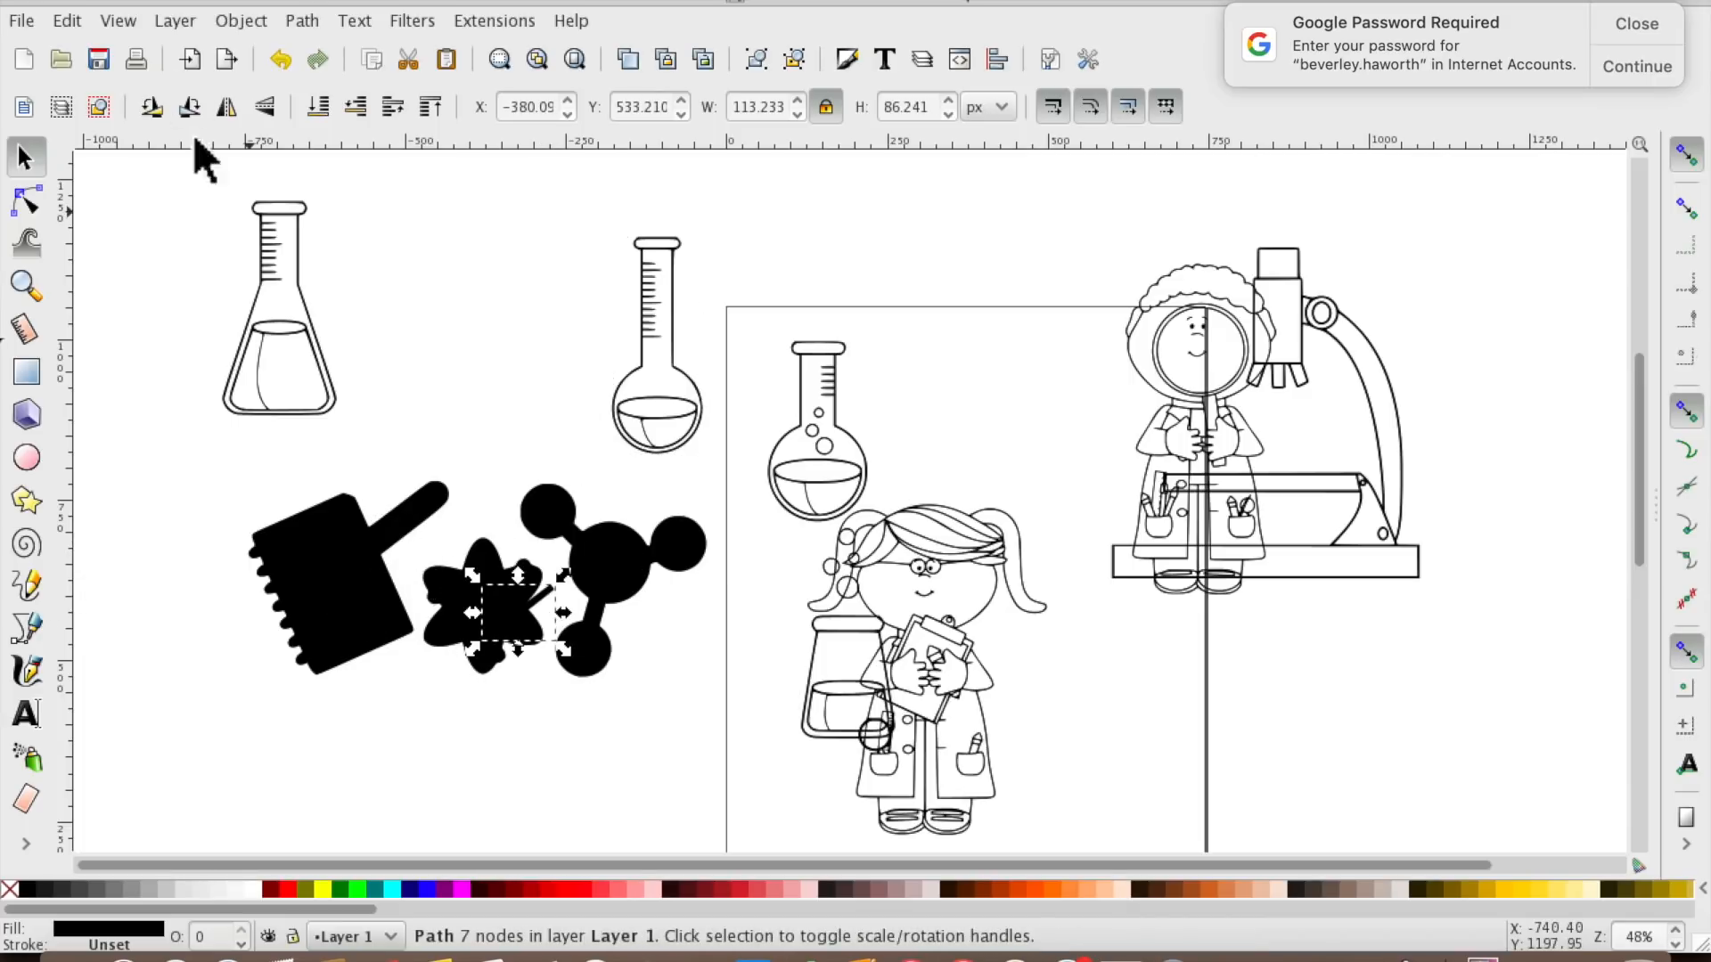
pyautogui.click(282, 66)
pyautogui.moveTo(551, 705); pyautogui.dragTo(406, 521)
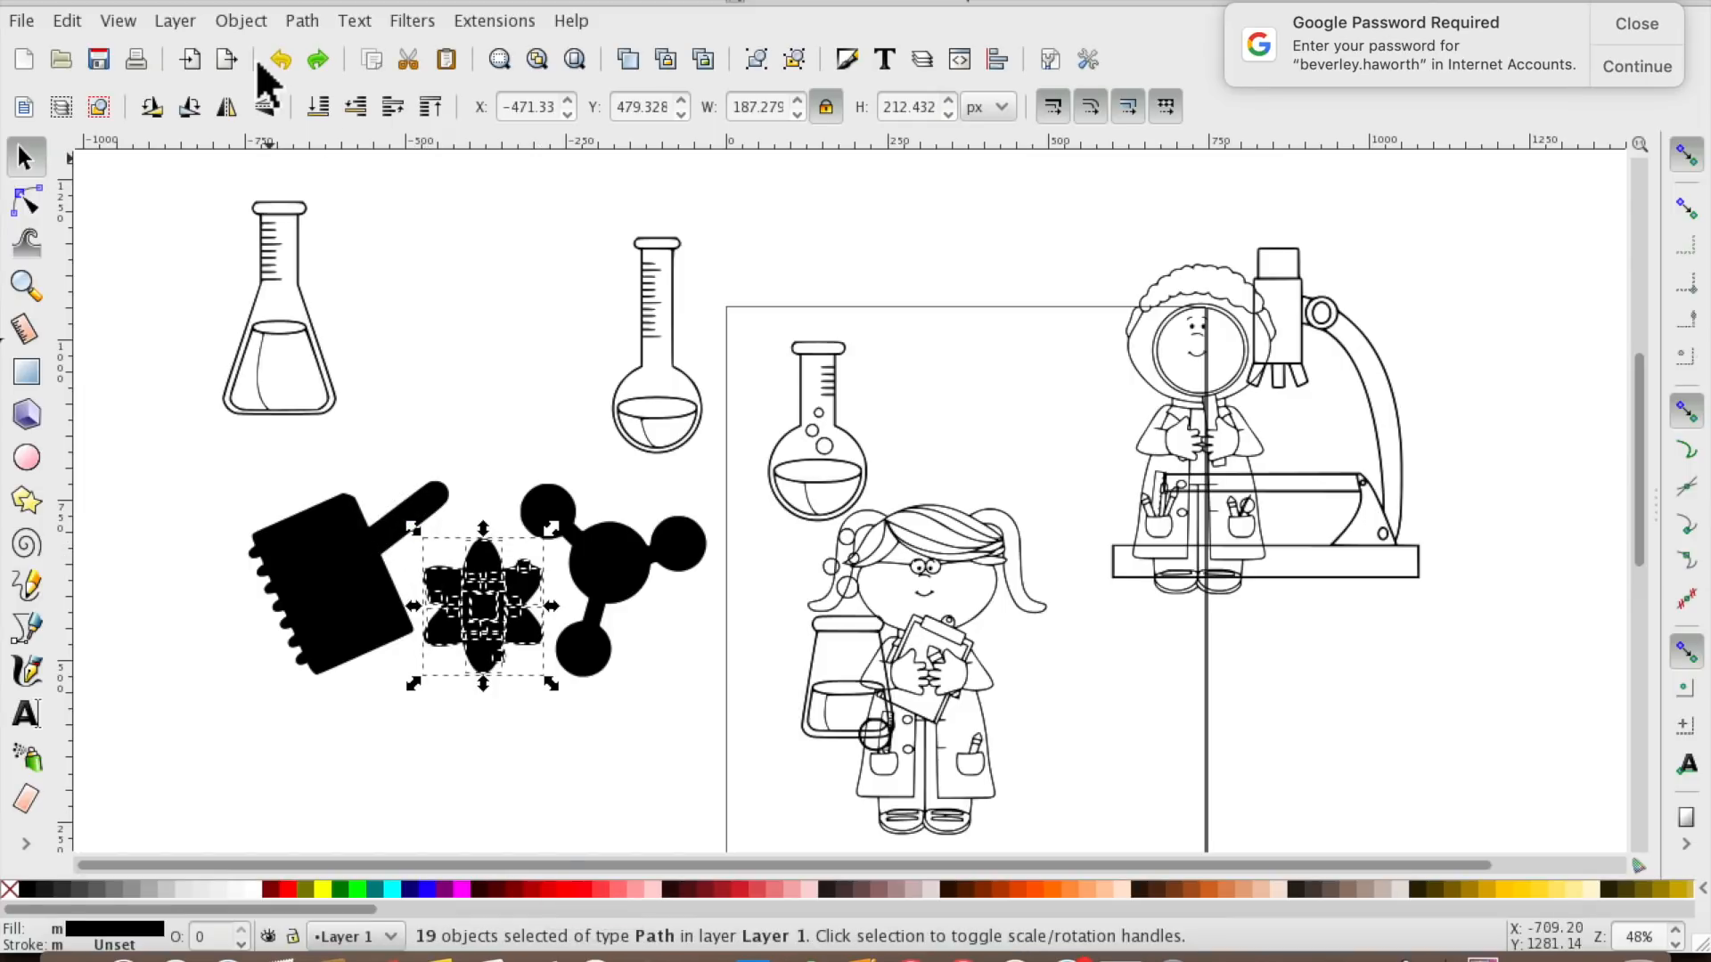
pyautogui.click(307, 22)
pyautogui.click(375, 354)
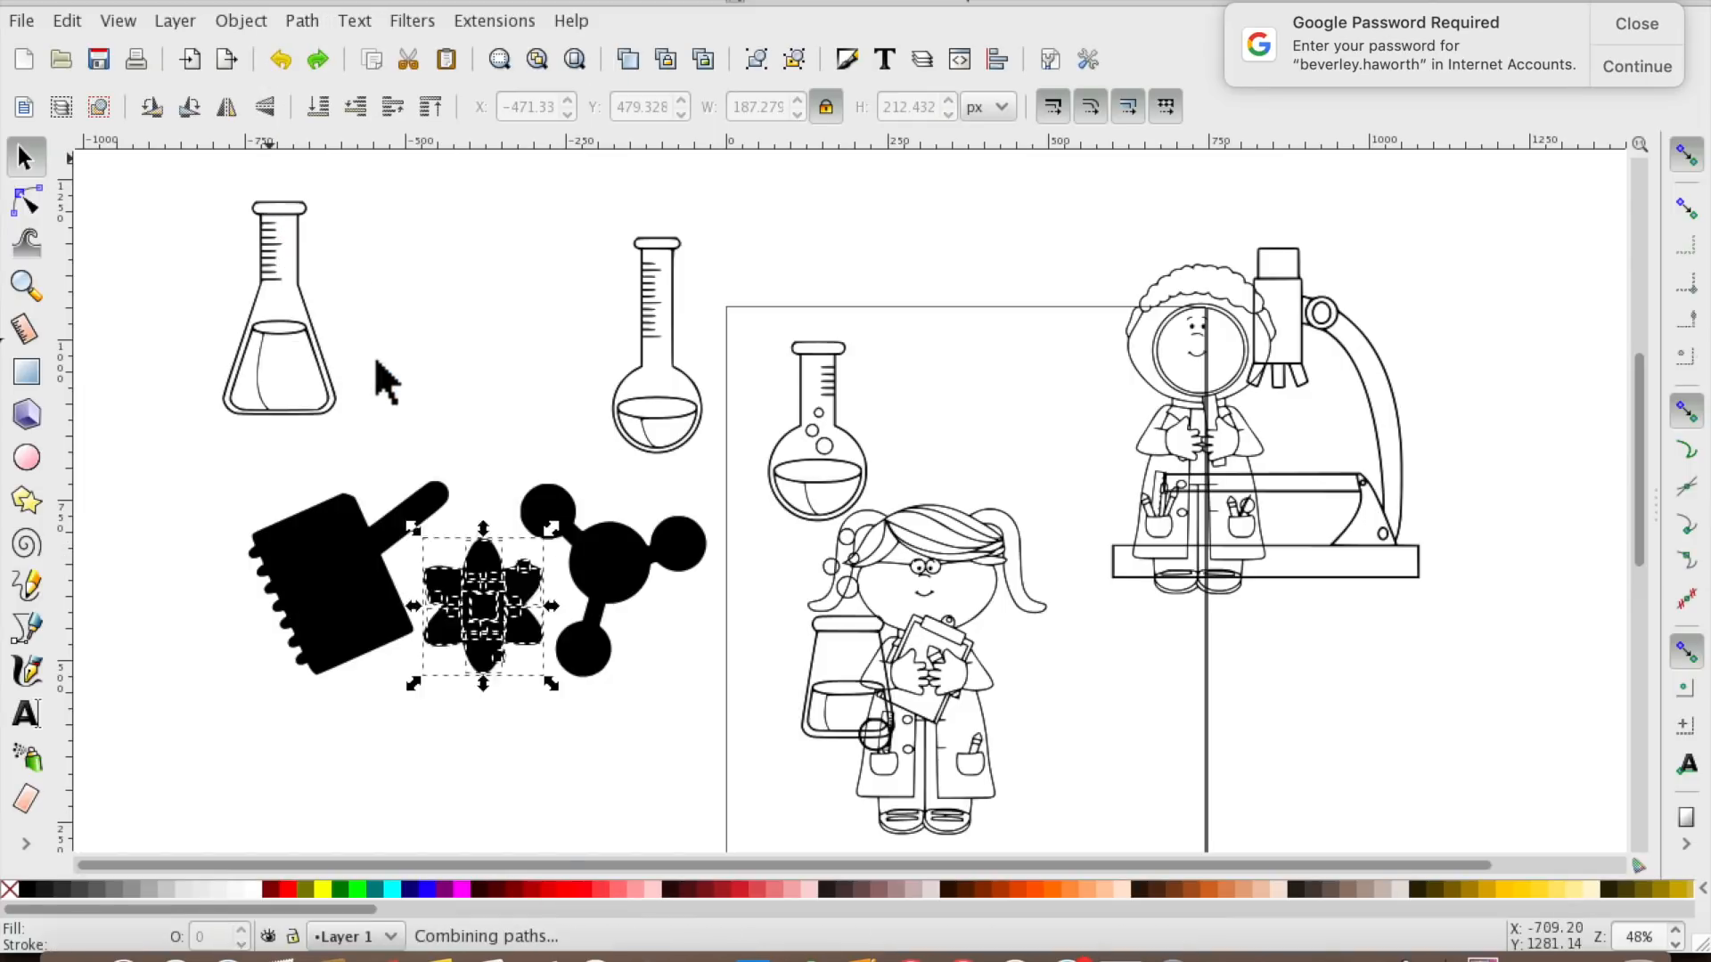
pyautogui.moveTo(476, 609); pyautogui.dragTo(465, 323)
# Combine the notebook and pencil pieces into one path and deselect it.
pyautogui.moveTo(405, 606); pyautogui.dragTo(471, 704)
pyautogui.click(301, 21)
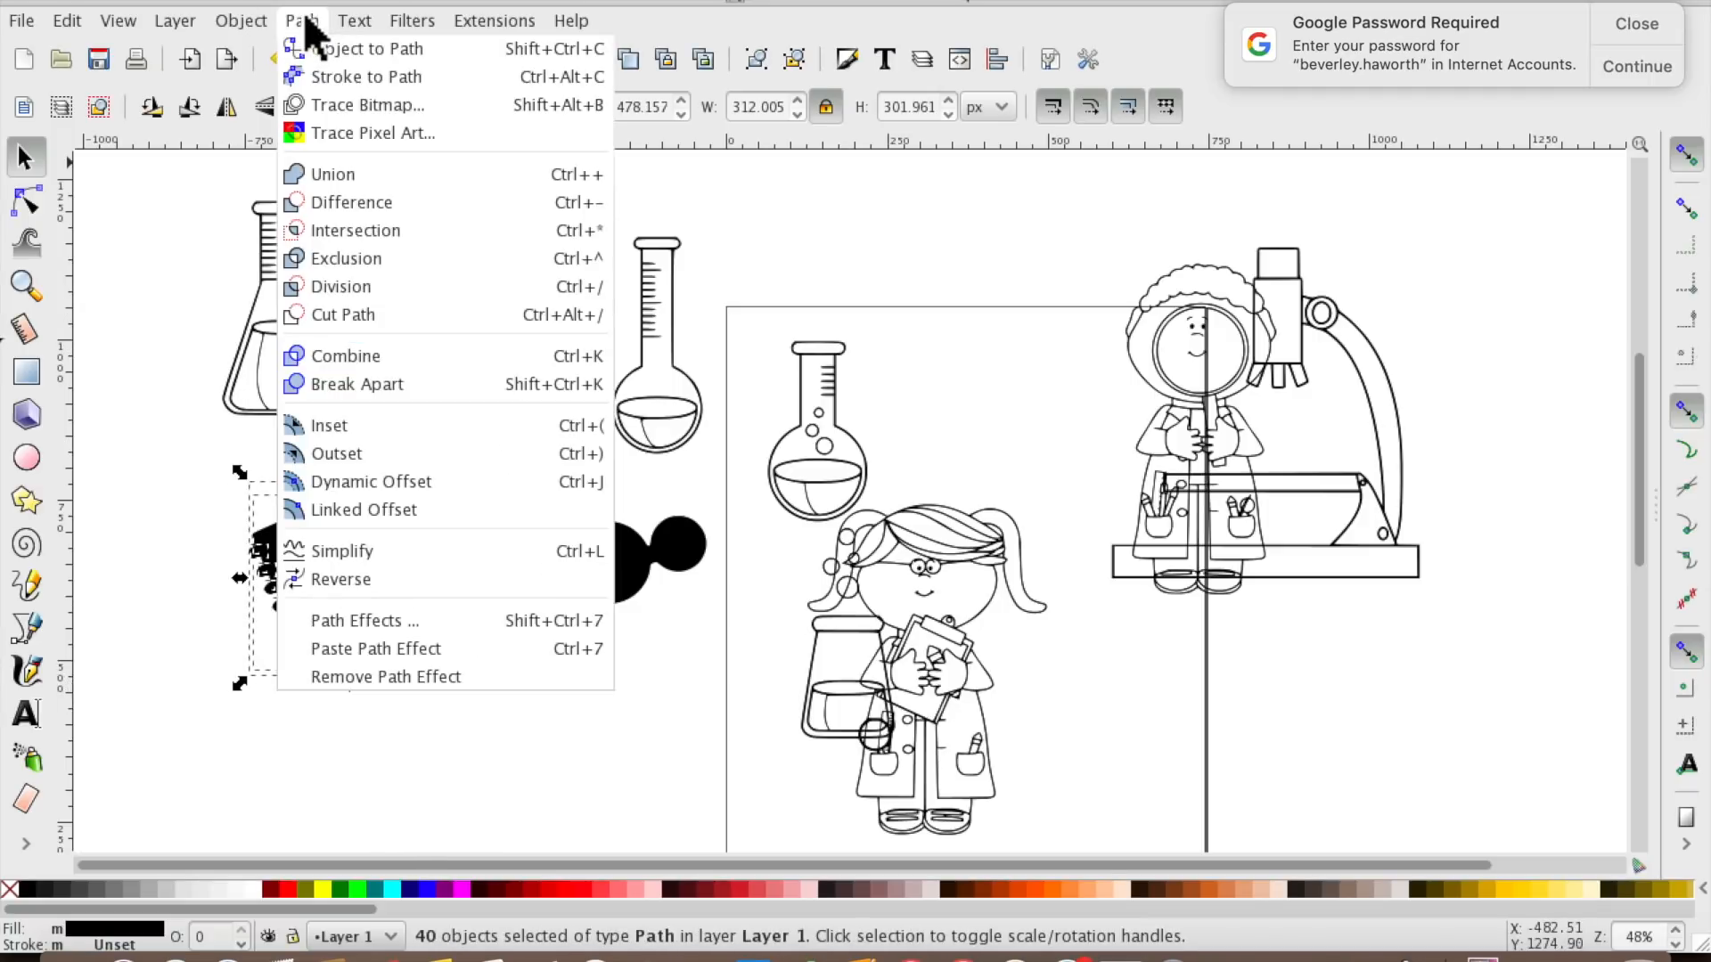
pyautogui.click(362, 356)
pyautogui.click(457, 767)
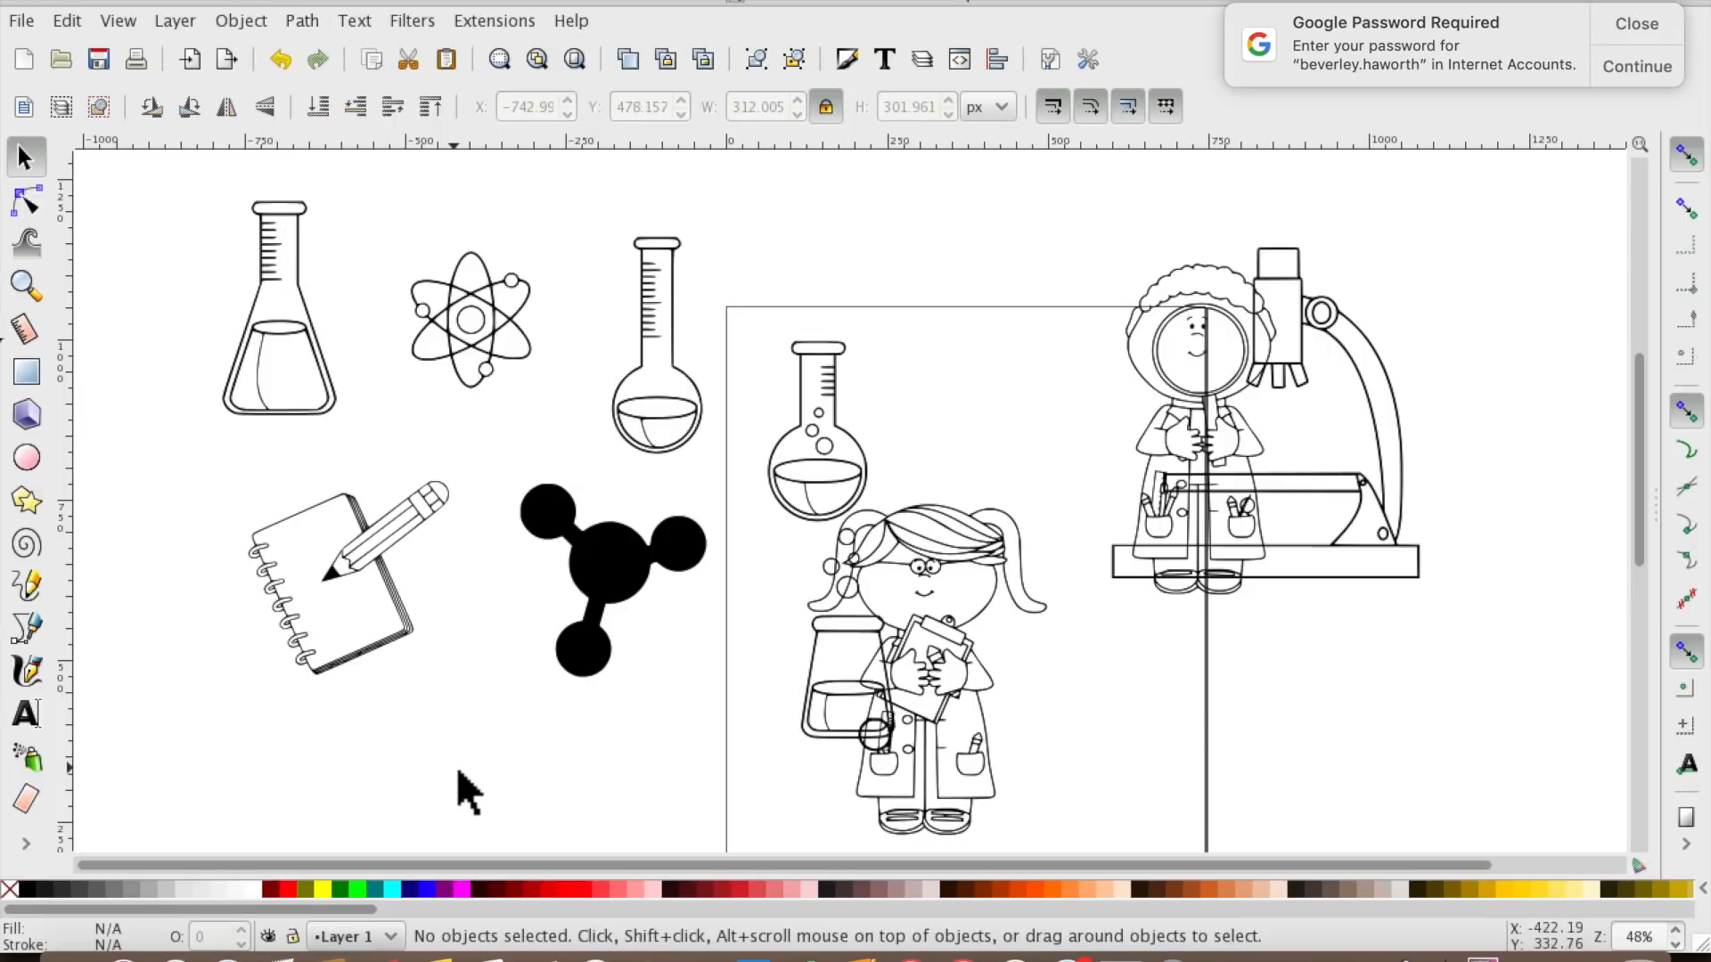
# Combine the molecule model's pieces into one path.
pyautogui.moveTo(495, 465); pyautogui.dragTo(723, 720)
pyautogui.click(301, 21)
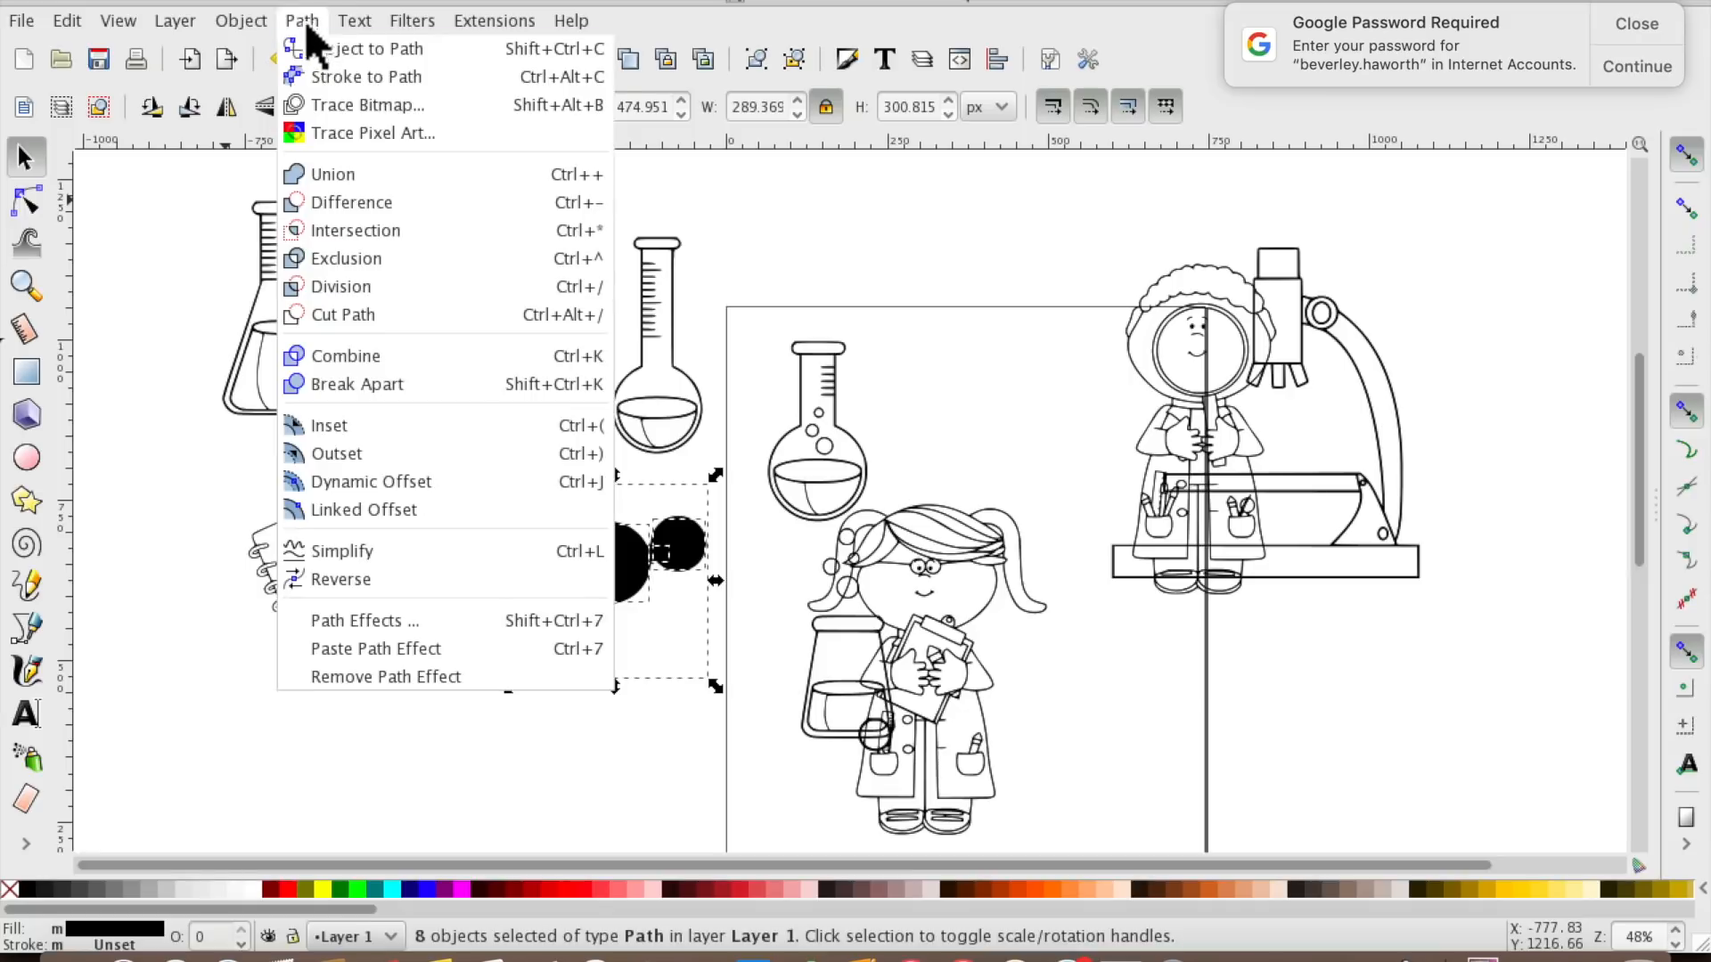
pyautogui.click(372, 384)
pyautogui.click(608, 865)
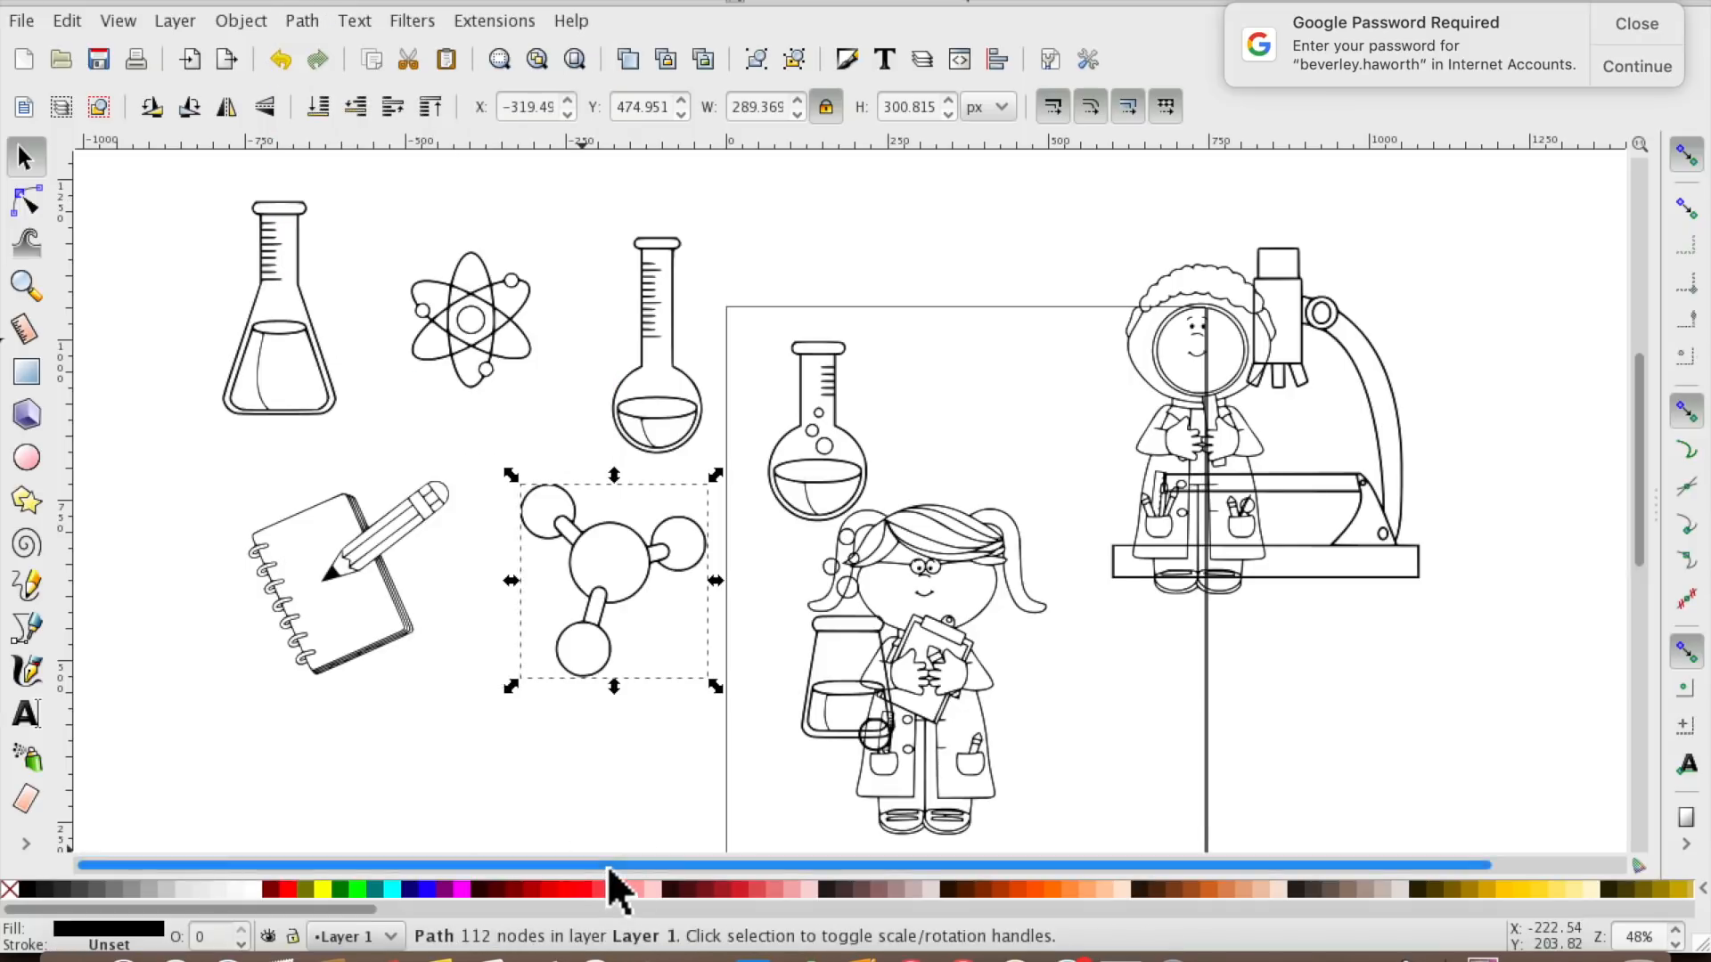
# Move the bubbling round flask beside the notebook and enlarge it, and shrink the conical flask to about 114 px wide.
pyautogui.moveTo(838, 430); pyautogui.dragTo(188, 688)
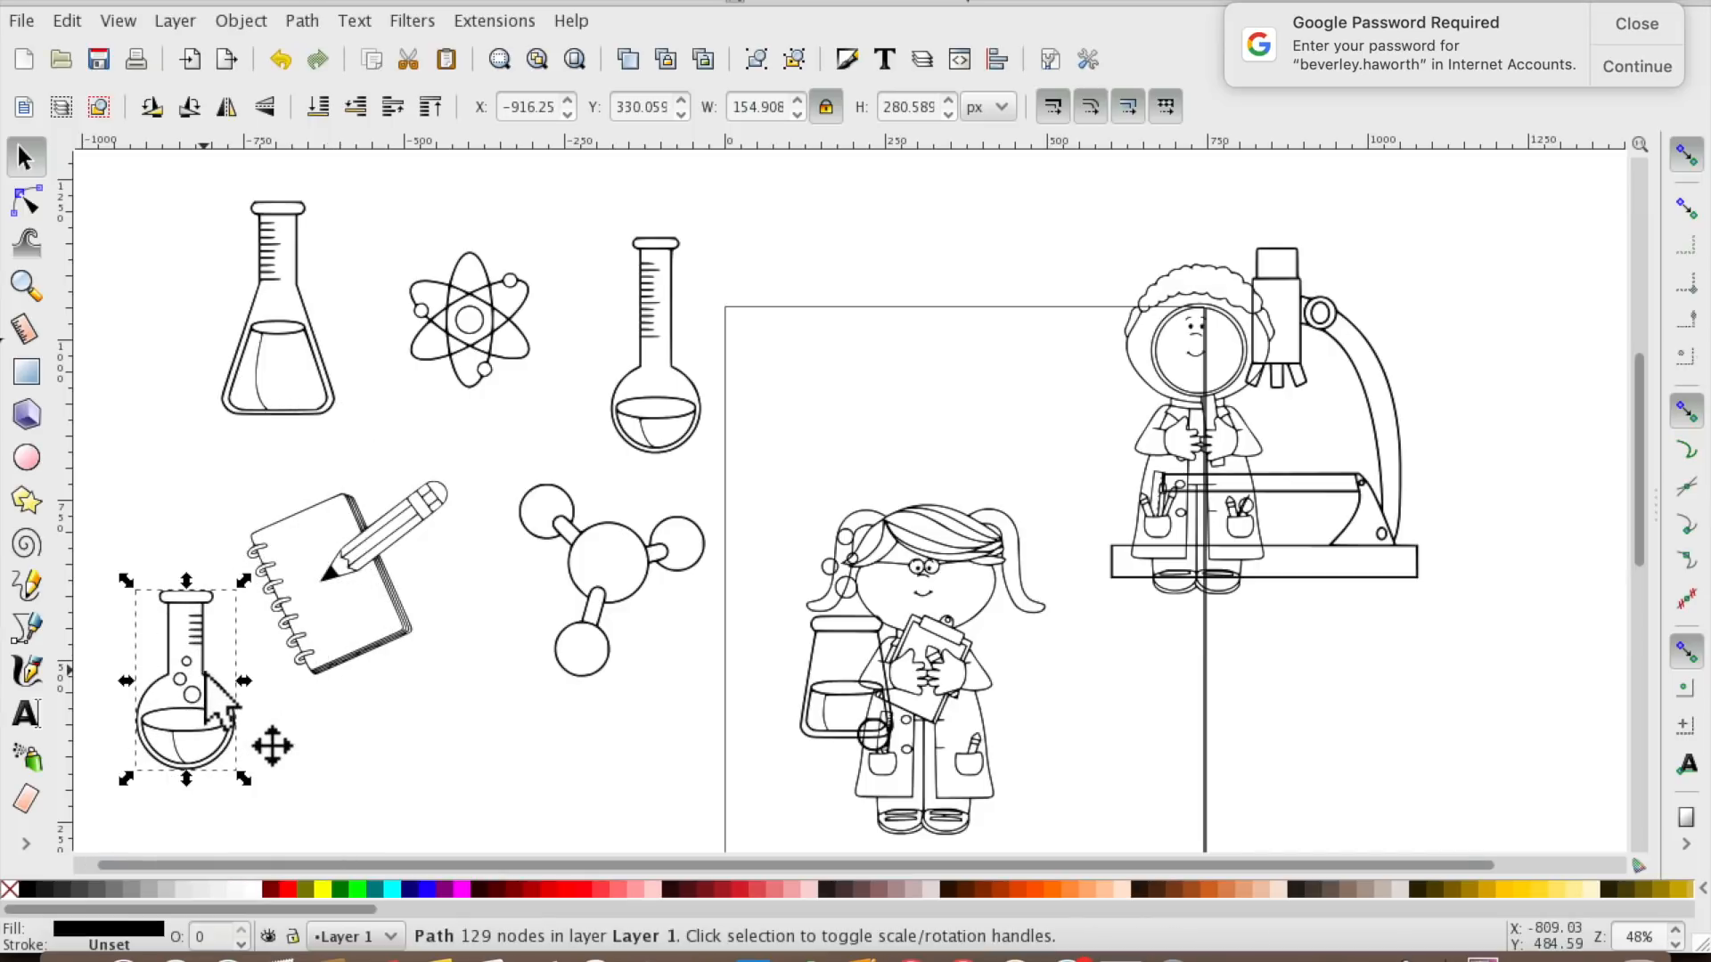
pyautogui.moveTo(141, 591); pyautogui.dragTo(223, 414)
pyautogui.click(288, 331)
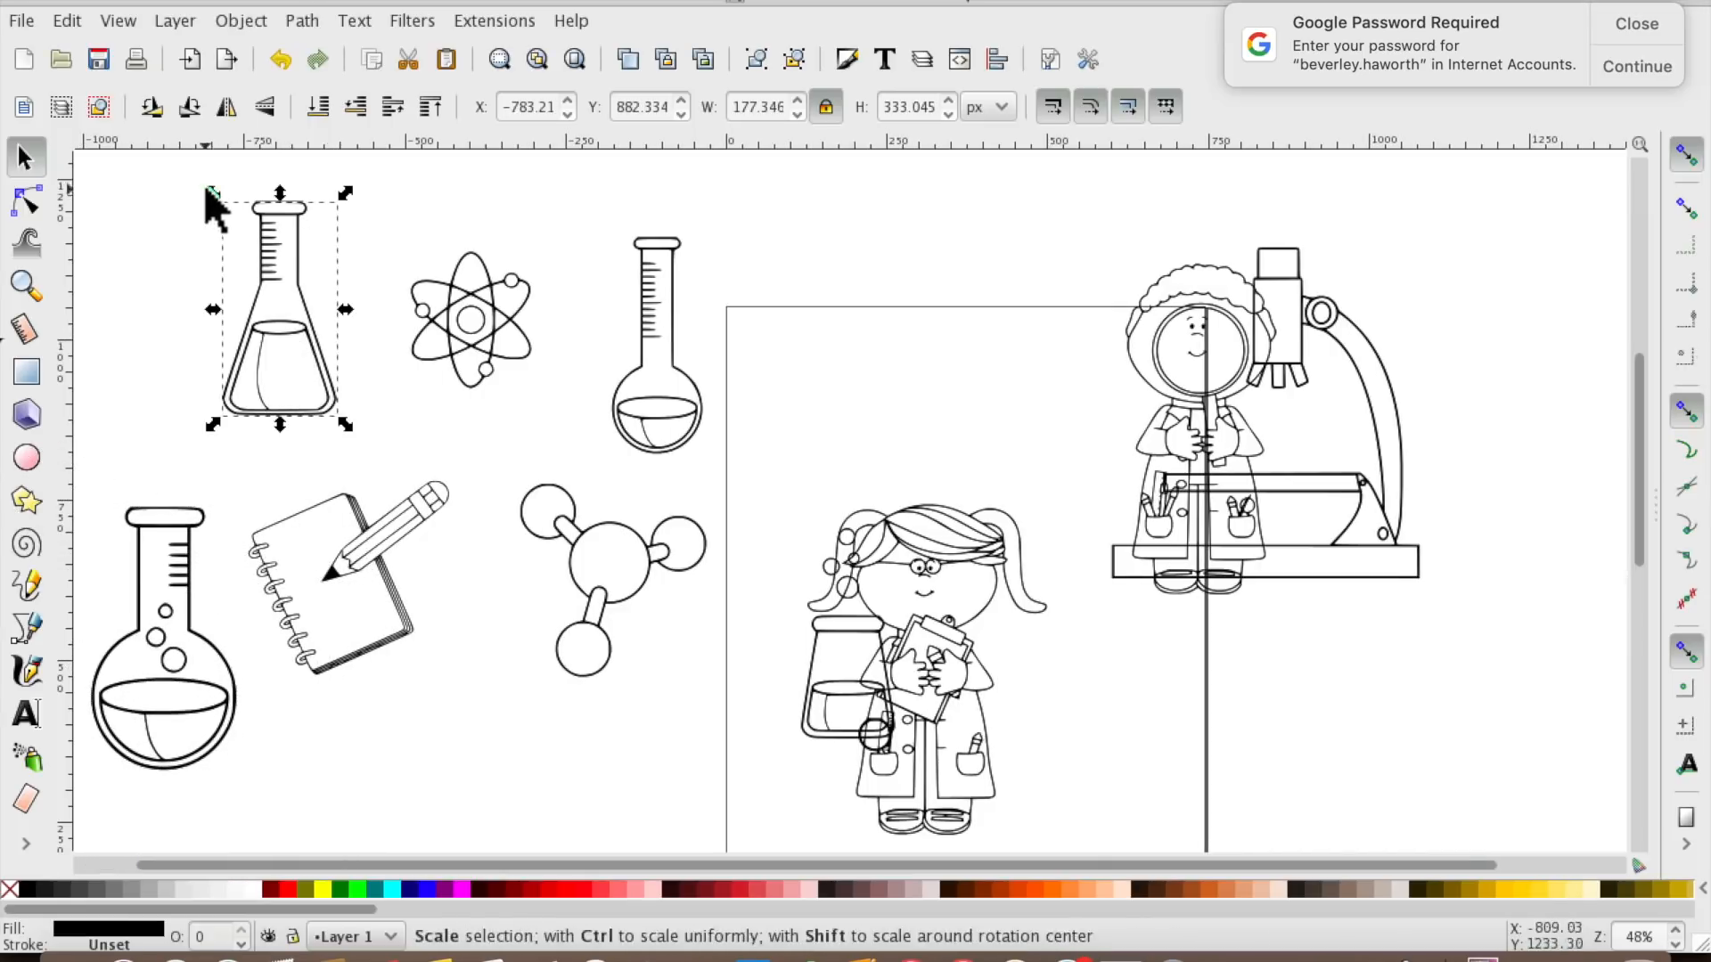
pyautogui.moveTo(214, 193); pyautogui.dragTo(237, 273)
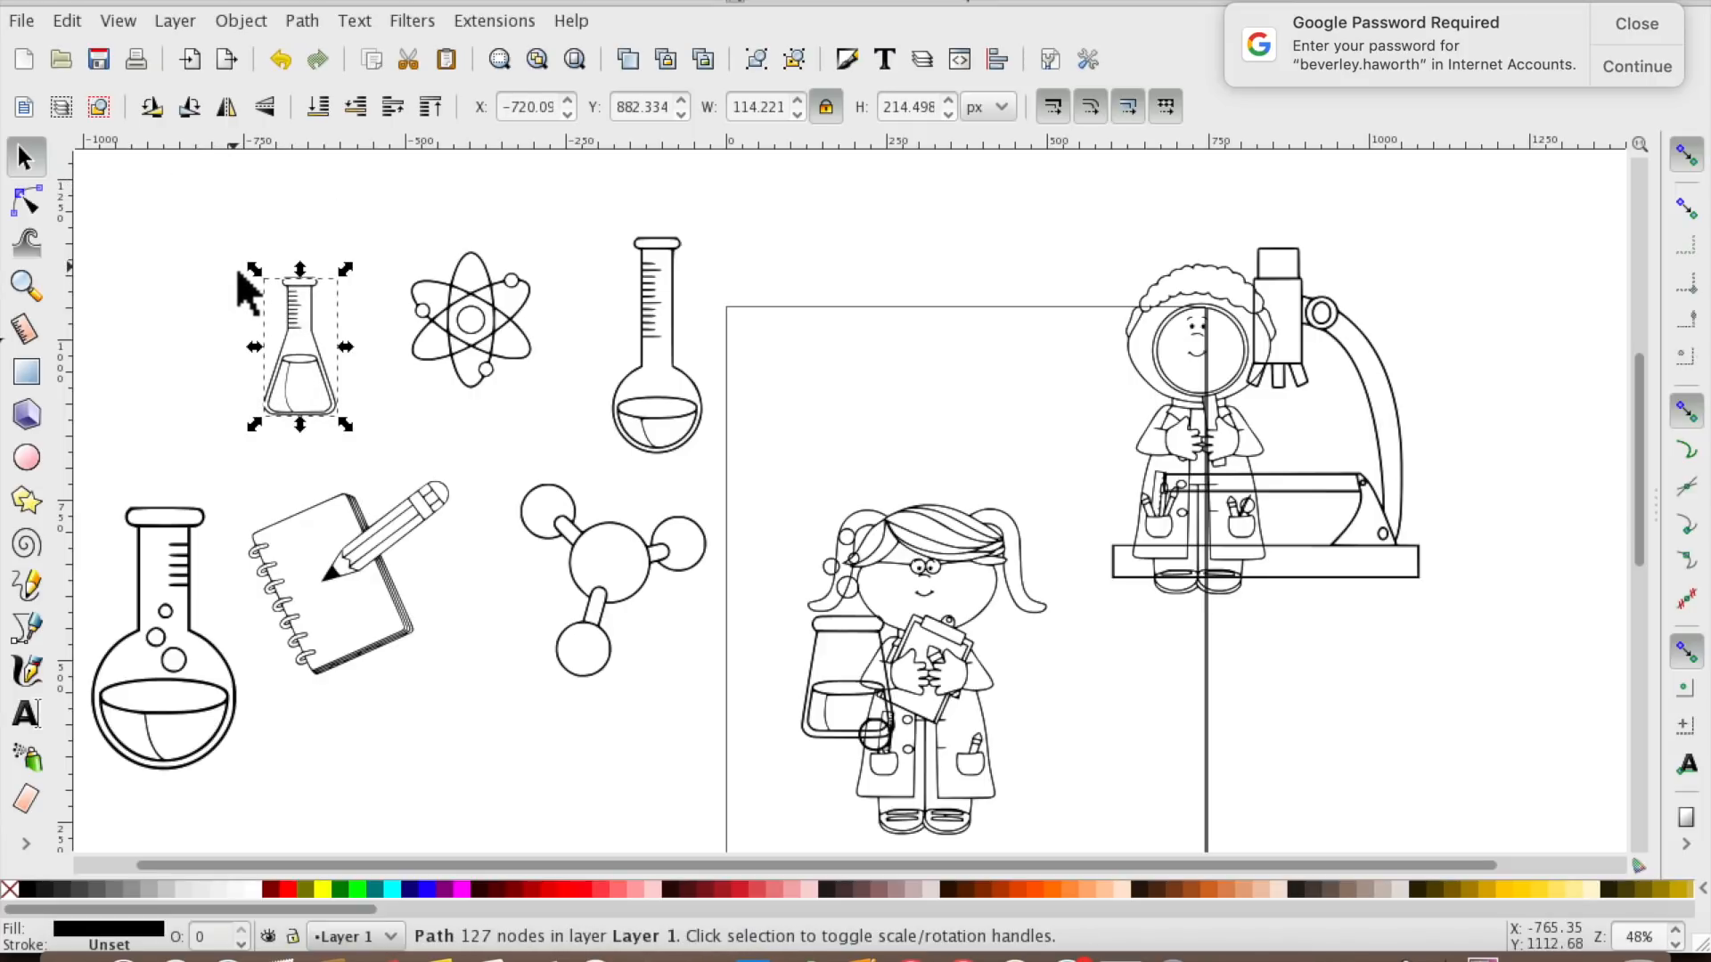
# Move the boy scientist off the page to the far side of the microscope, nudge the microscope slightly and deselect it.
pyautogui.moveTo(1201, 324); pyautogui.dragTo(1509, 266)
pyautogui.click(1350, 542)
pyautogui.moveTo(1269, 331); pyautogui.dragTo(1387, 663)
pyautogui.moveTo(1350, 490); pyautogui.dragTo(1355, 493)
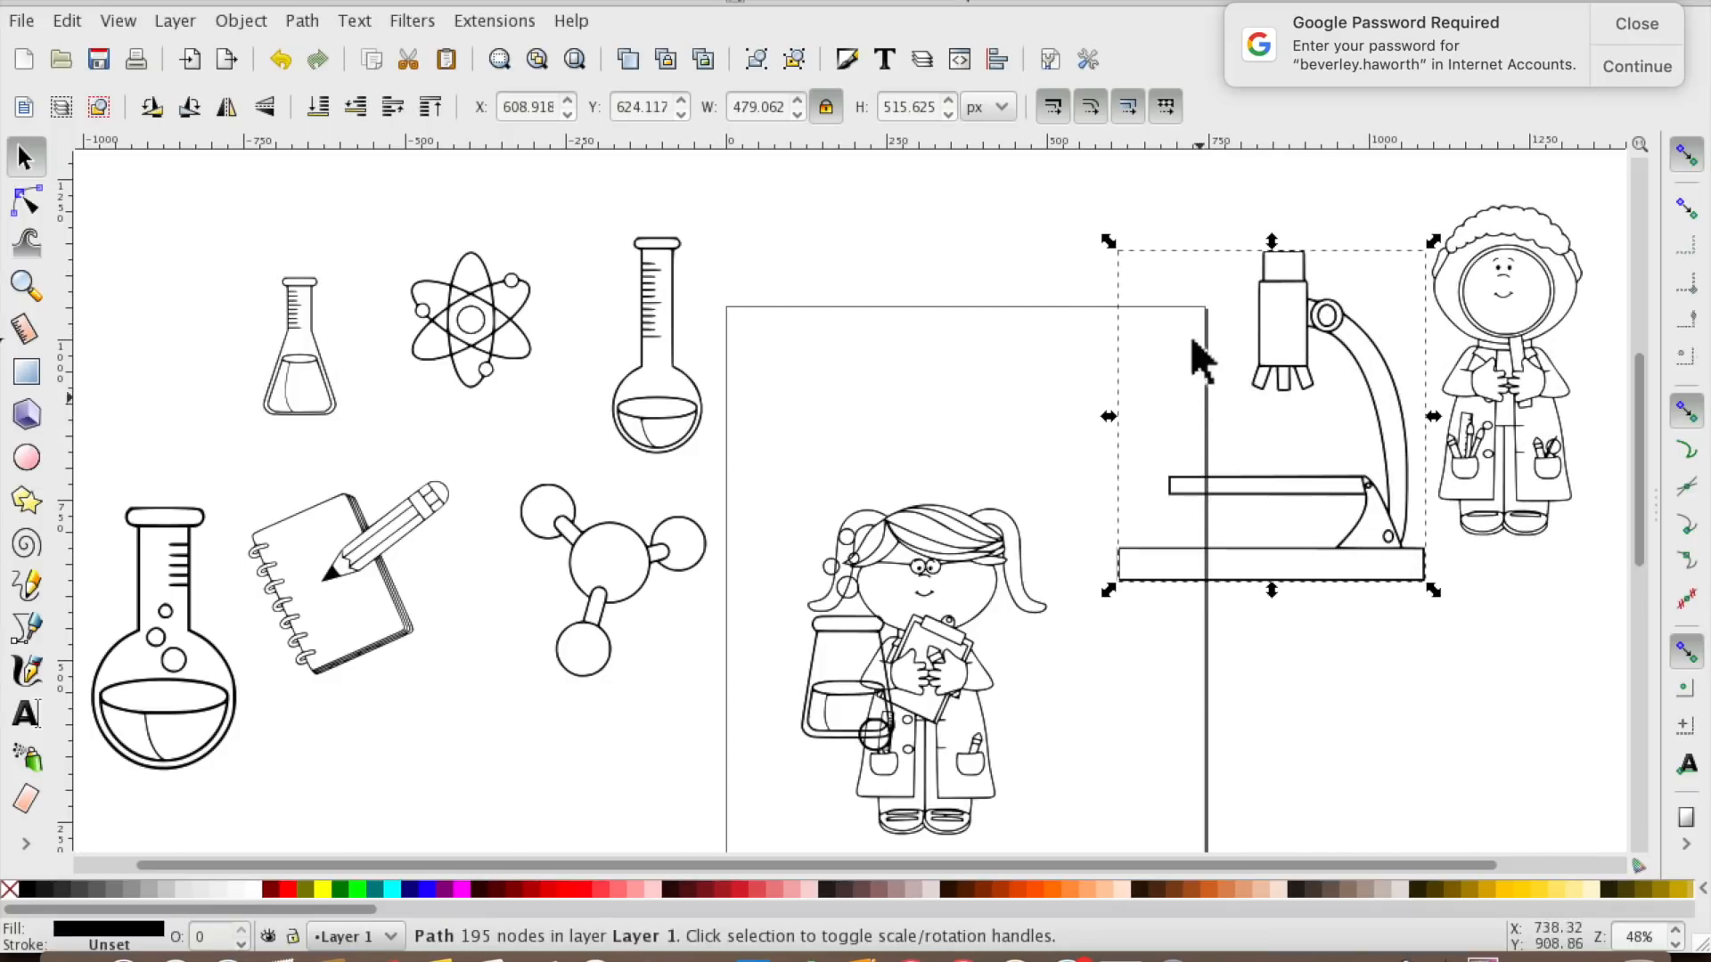
pyautogui.press('Escape')
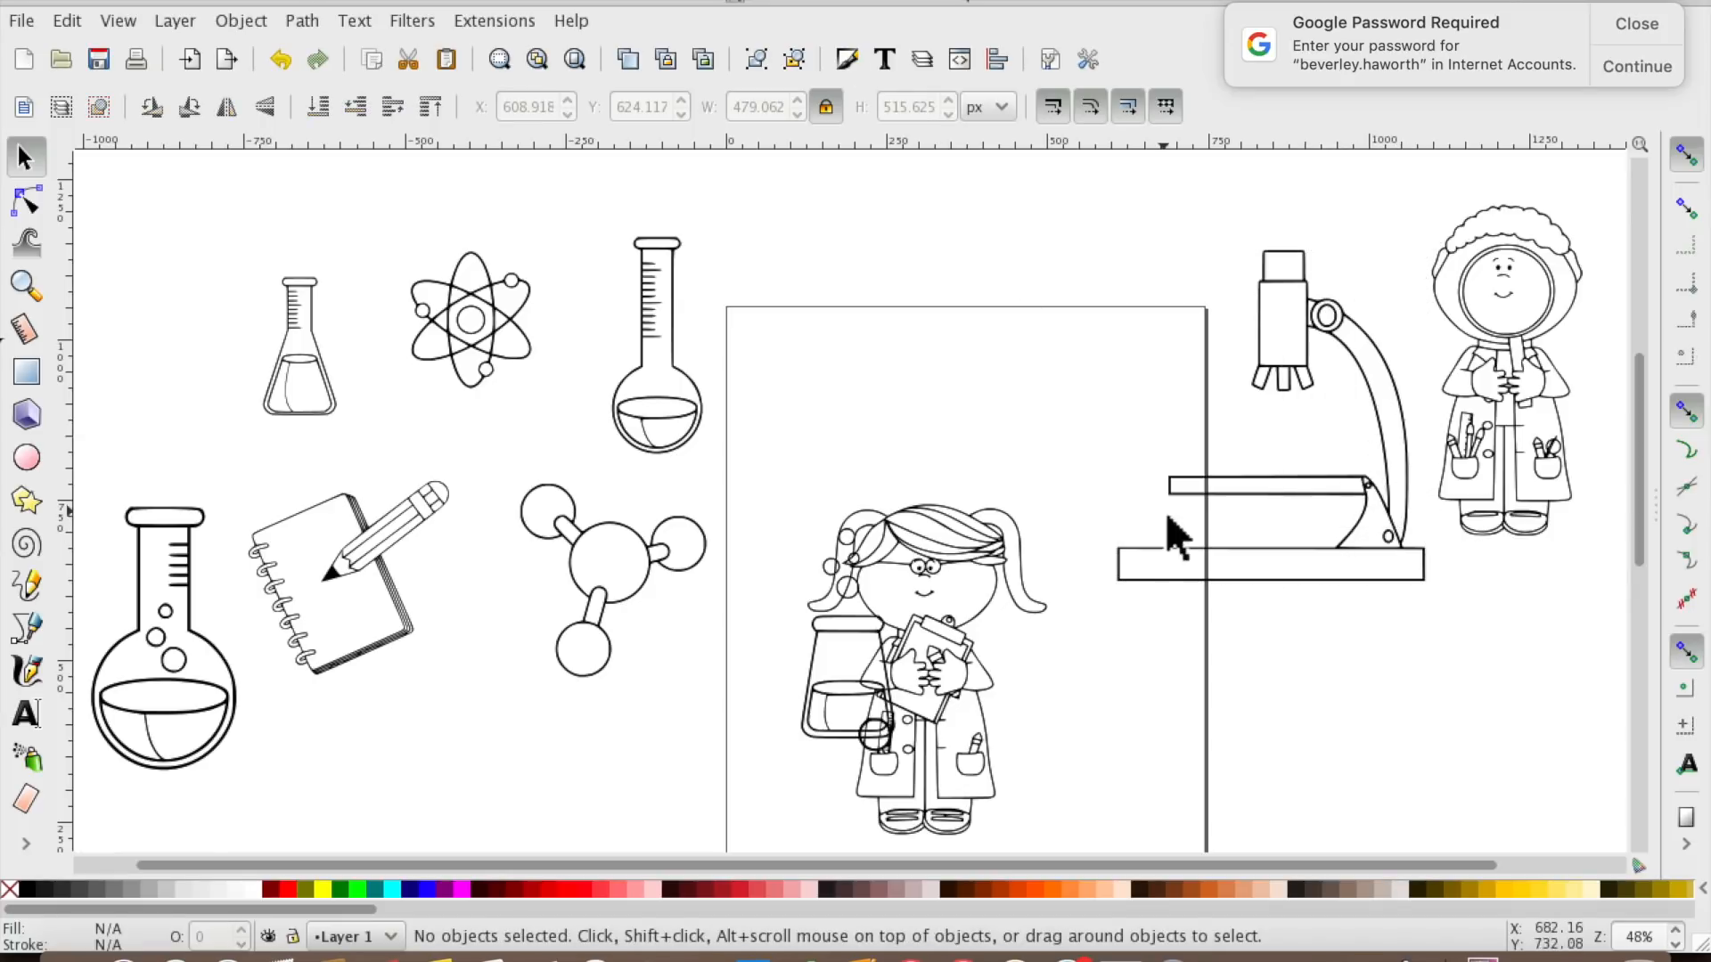
# Move the microscope off the page to the space below the boy scientist.
pyautogui.moveTo(1289, 356); pyautogui.dragTo(1475, 468)
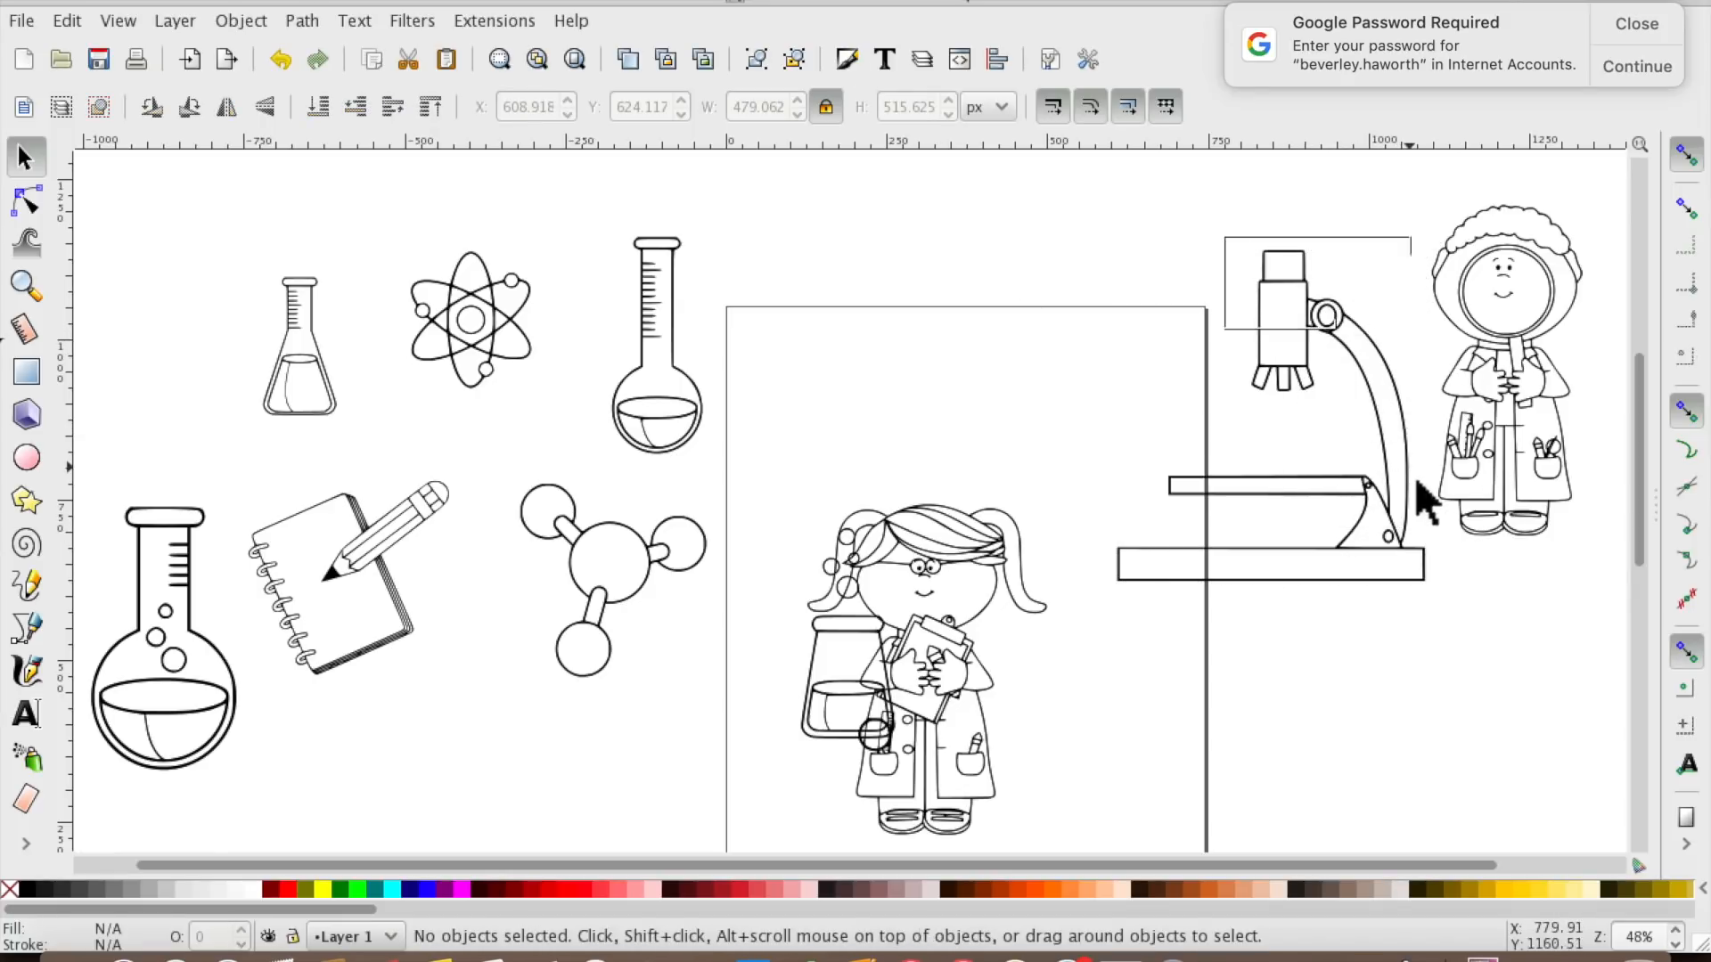
pyautogui.click(1318, 485)
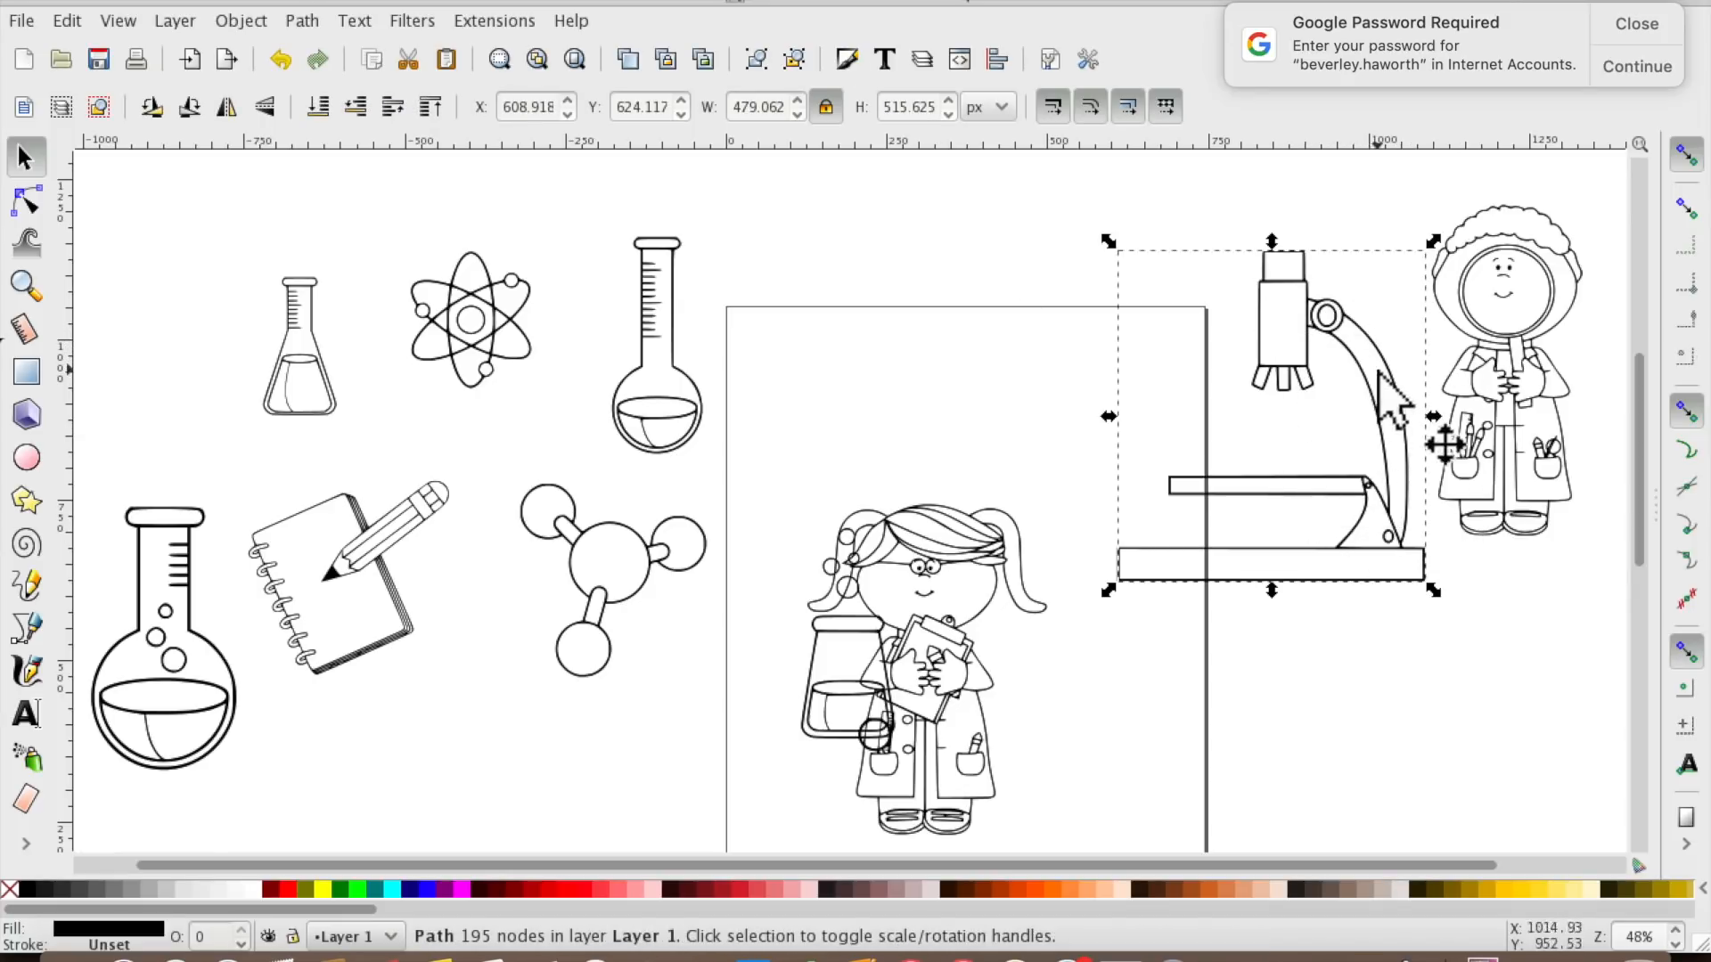
pyautogui.moveTo(1419, 675); pyautogui.dragTo(1550, 672)
# Clear the page by placing the girl scientist beside the boy and the bubbling beaker below the notebook.
pyautogui.moveTo(916, 580); pyautogui.dragTo(1299, 236)
pyautogui.moveTo(840, 664); pyautogui.dragTo(414, 742)
pyautogui.click(947, 423)
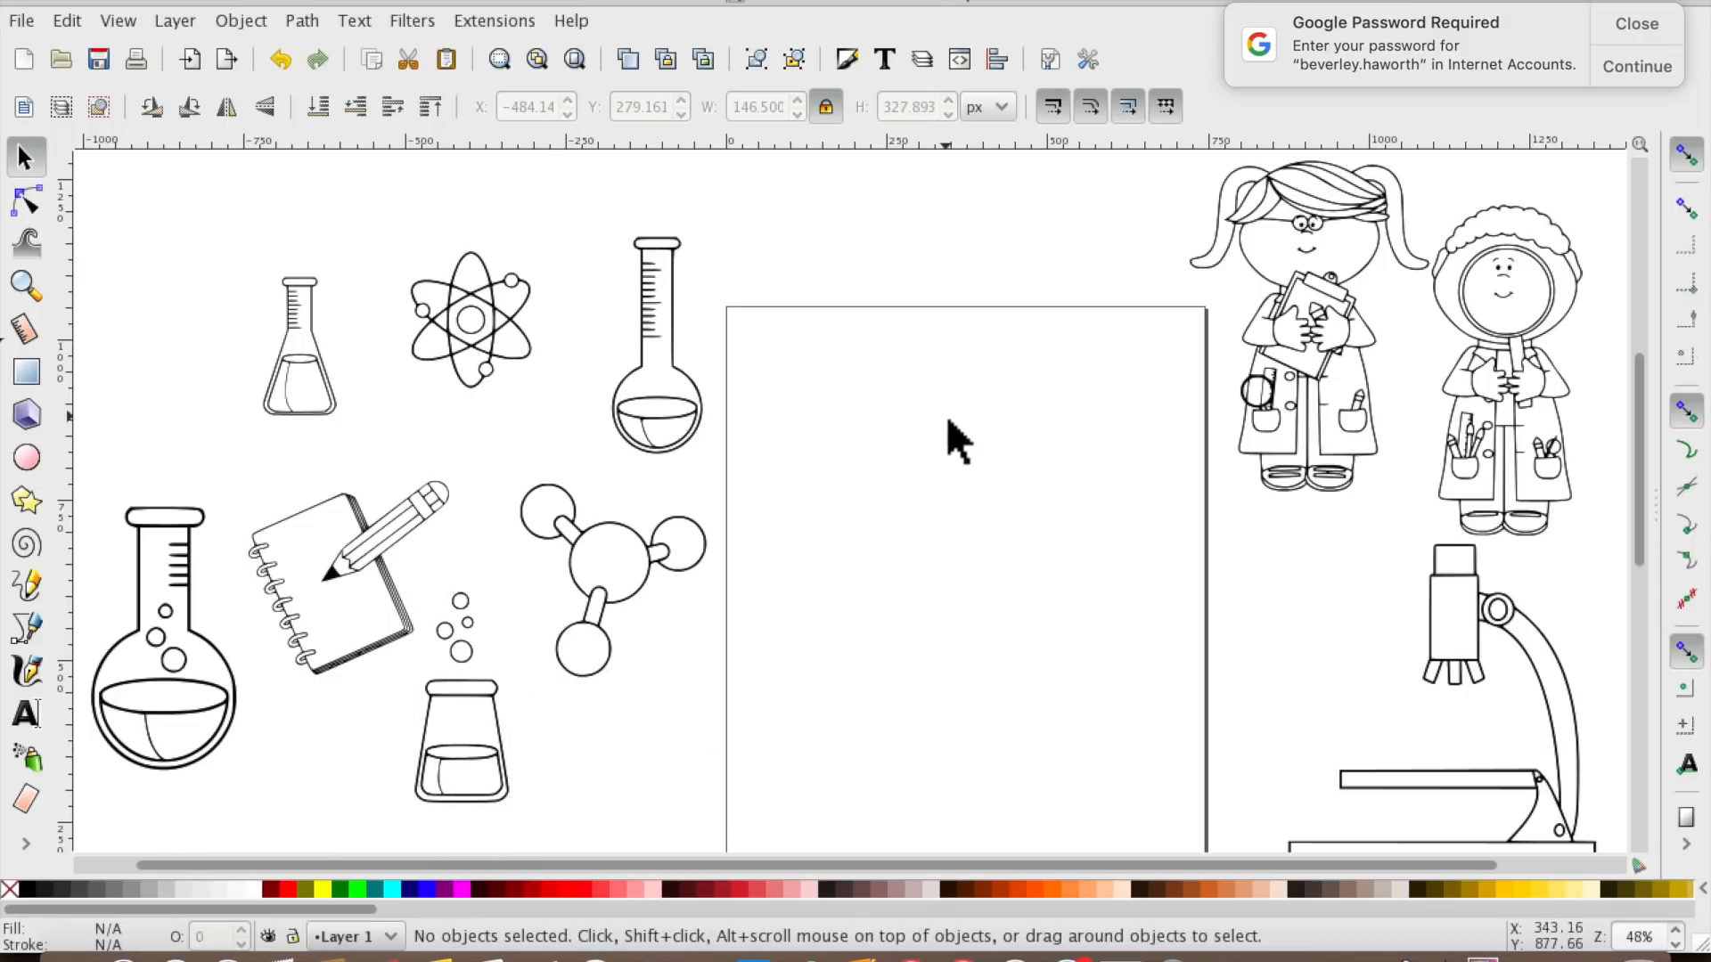
# Dismiss the account password notification covering the canvas.
pyautogui.scroll(3, 947, 422)
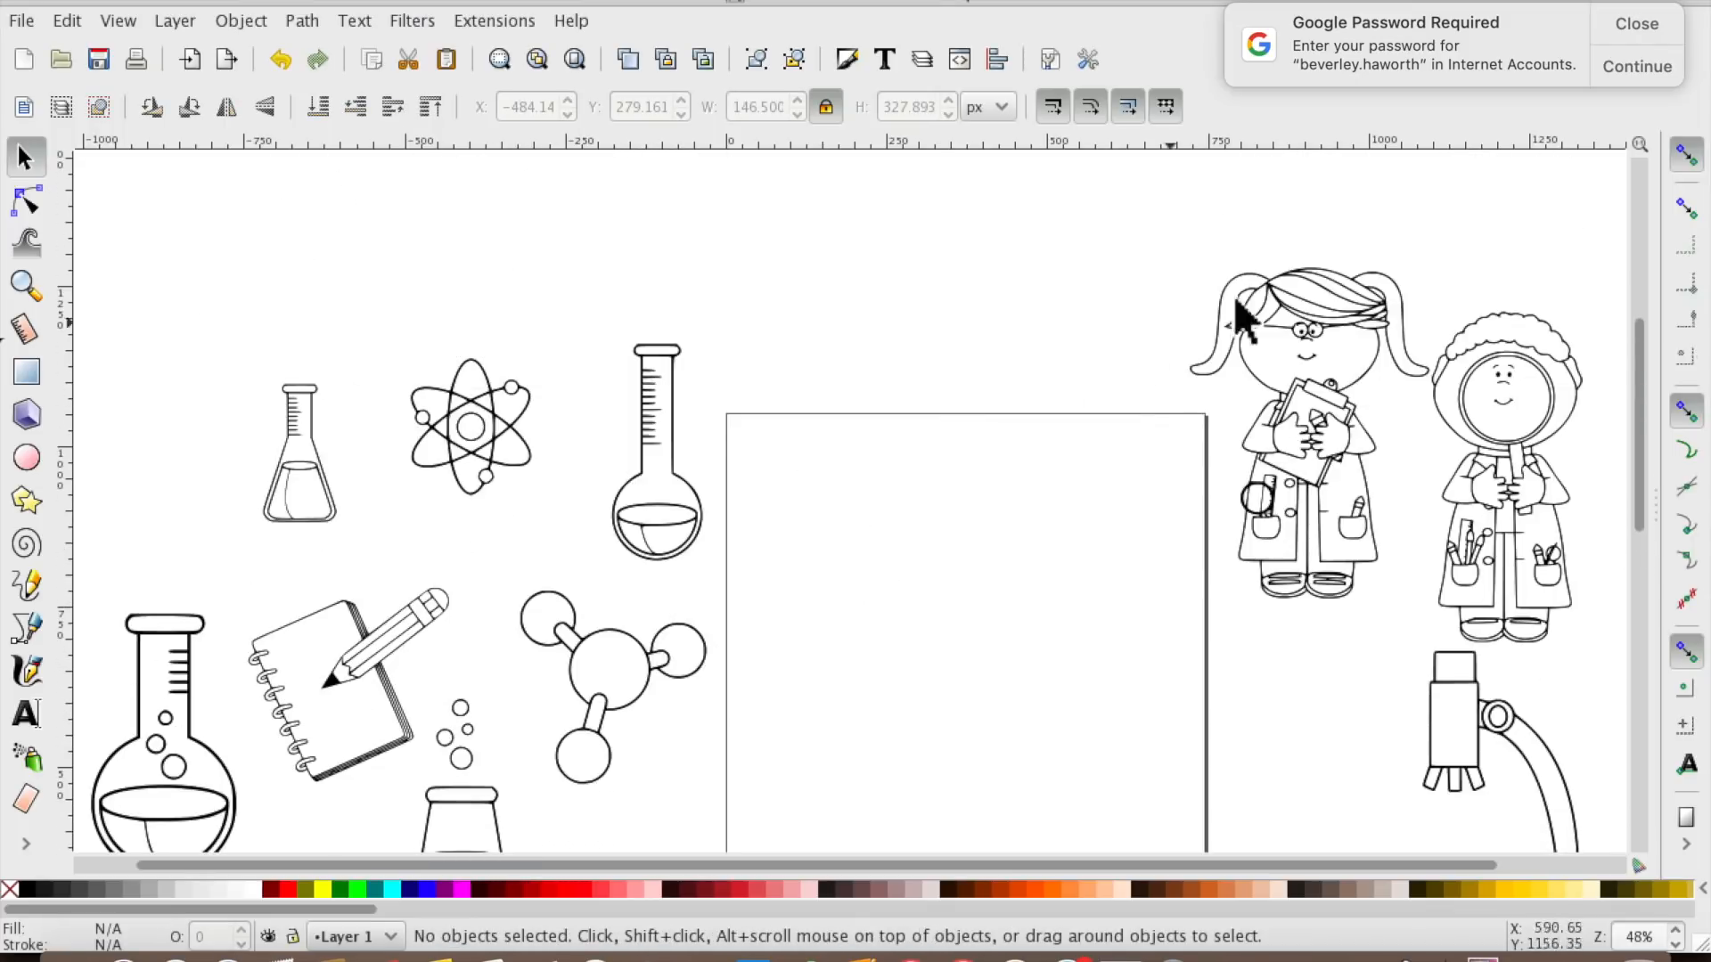
pyautogui.click(1636, 24)
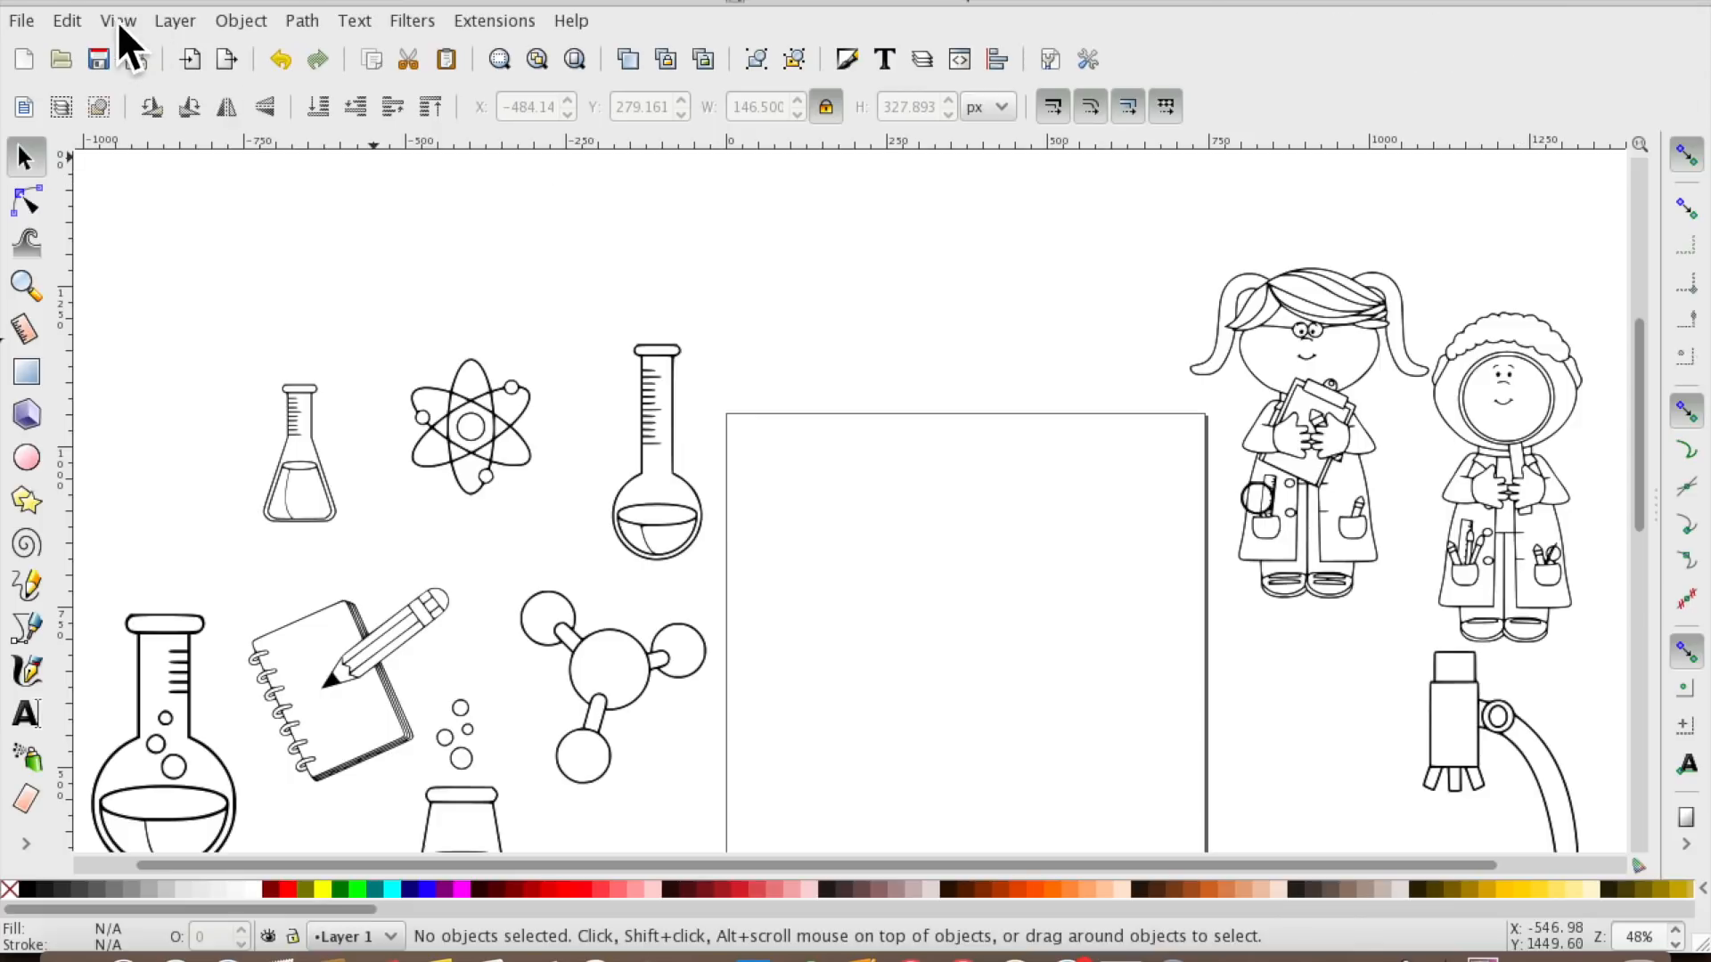
pyautogui.doubleClick(82, 7)
pyautogui.doubleClick(80, 2)
# Draw a rectangle about 385 px wide and 487 px high in the upper middle of the empty page.
pyautogui.scroll(-5, 1075, 609)
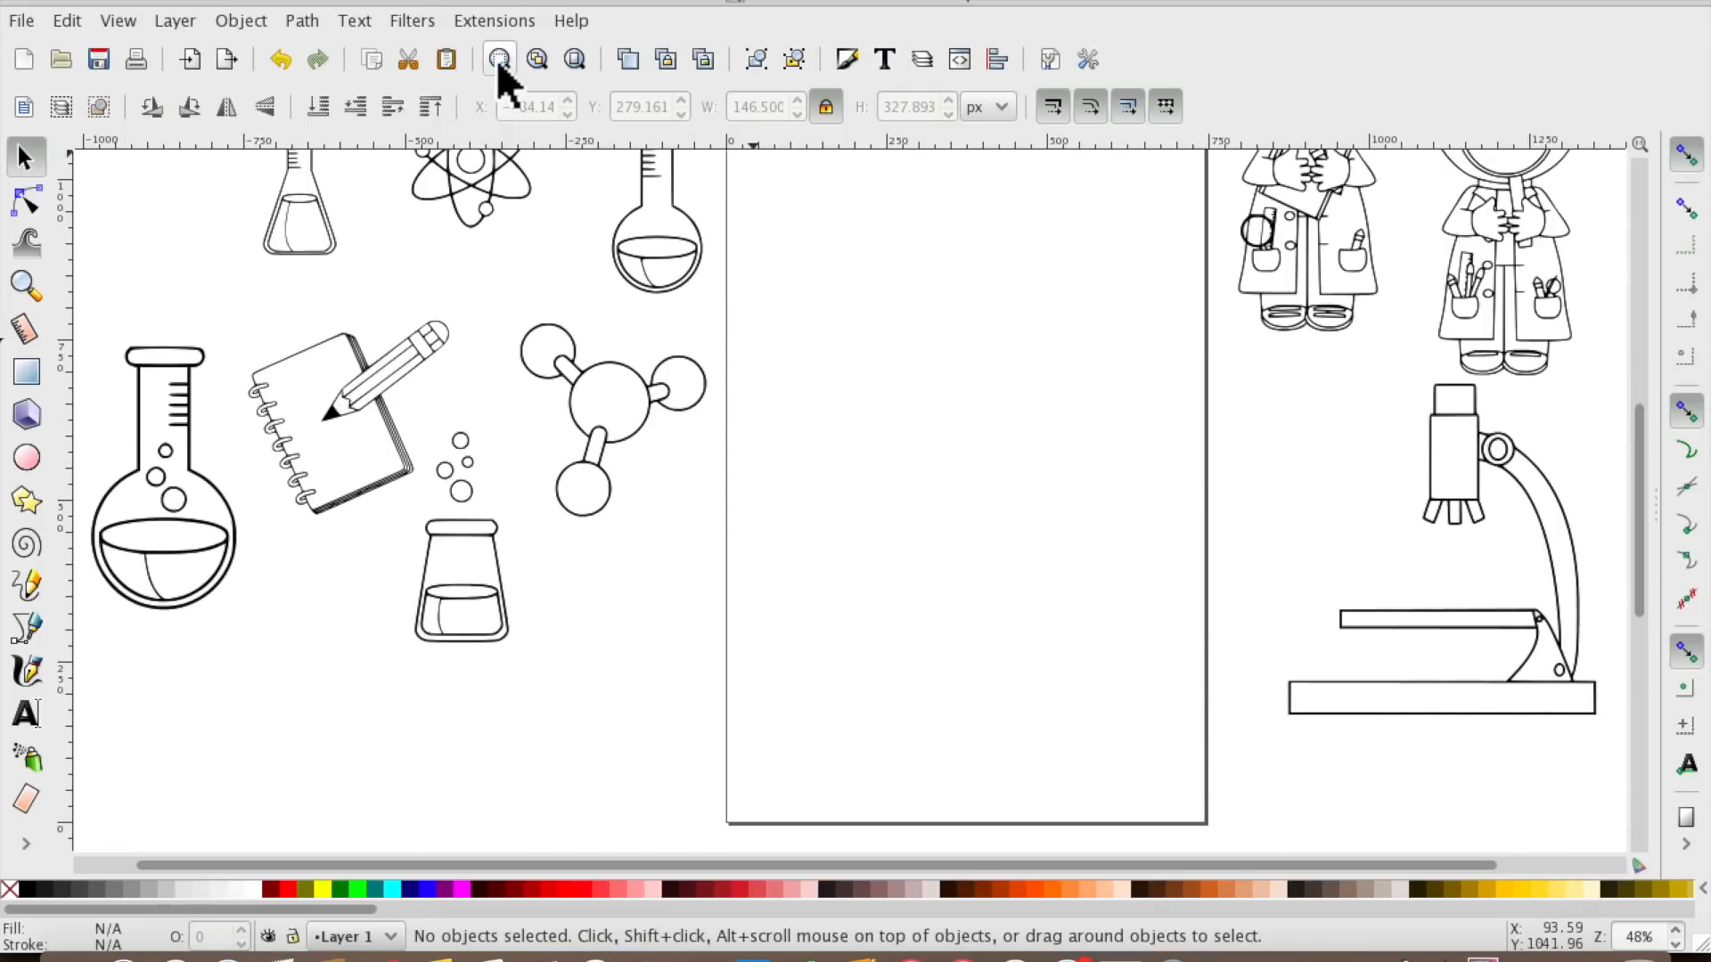
pyautogui.click(575, 60)
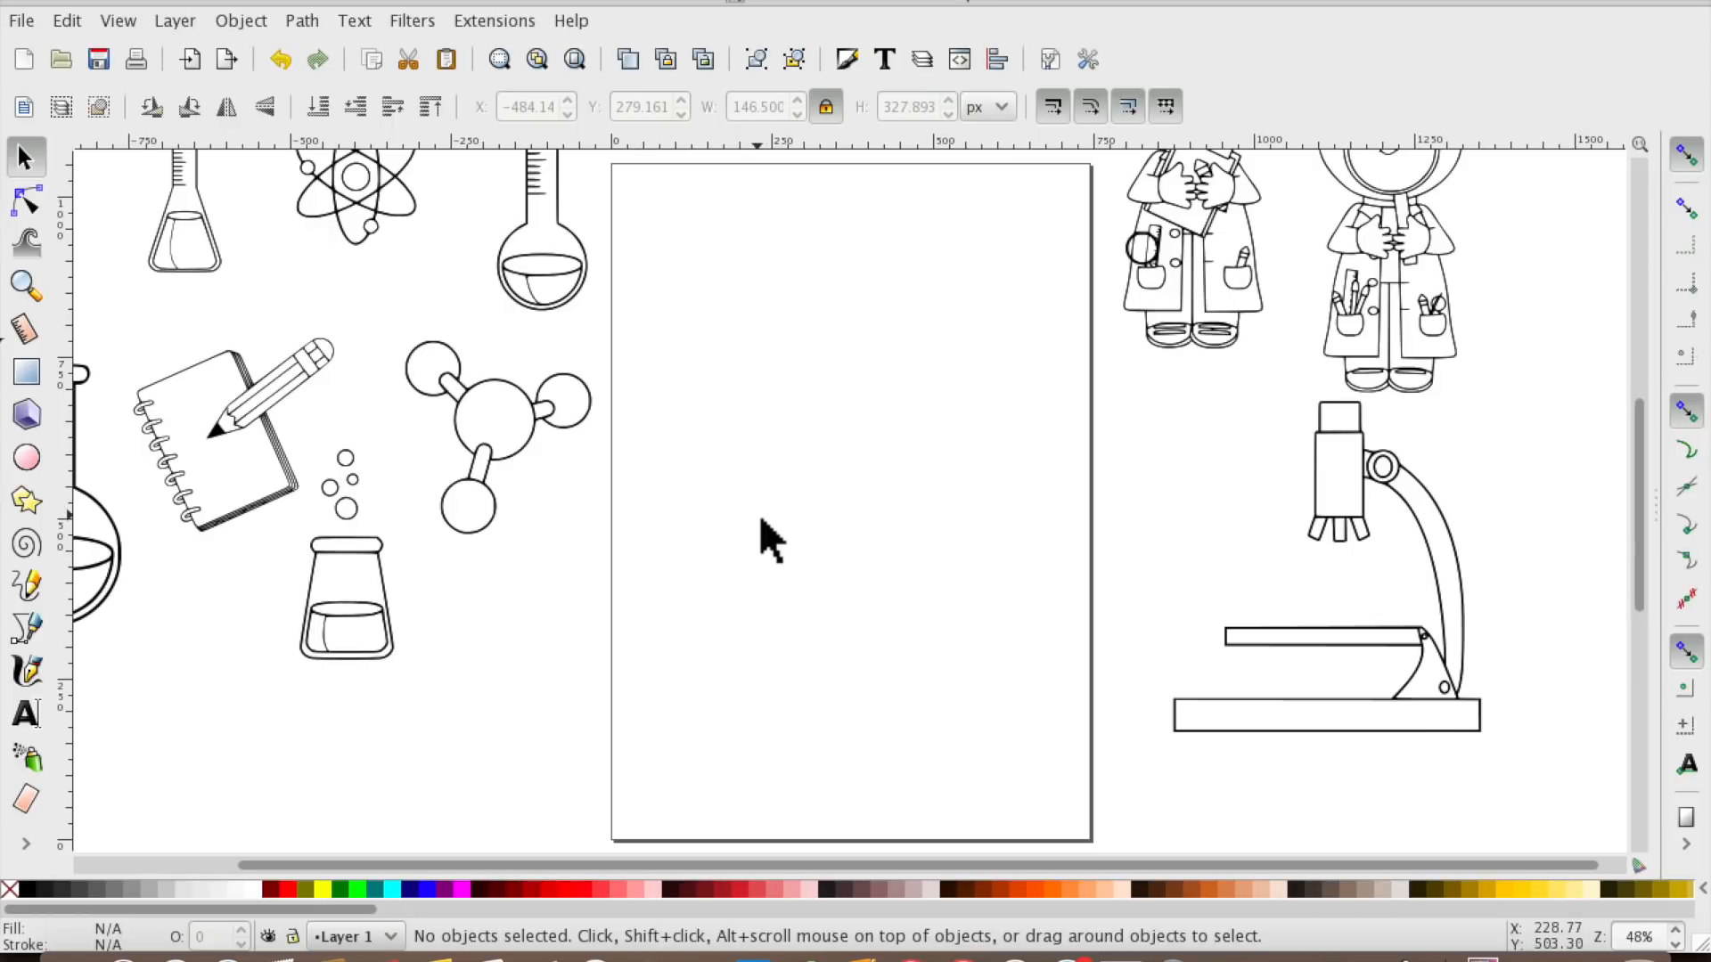
pyautogui.hscroll(-6, 761, 522)
pyautogui.hscroll(3, 761, 521)
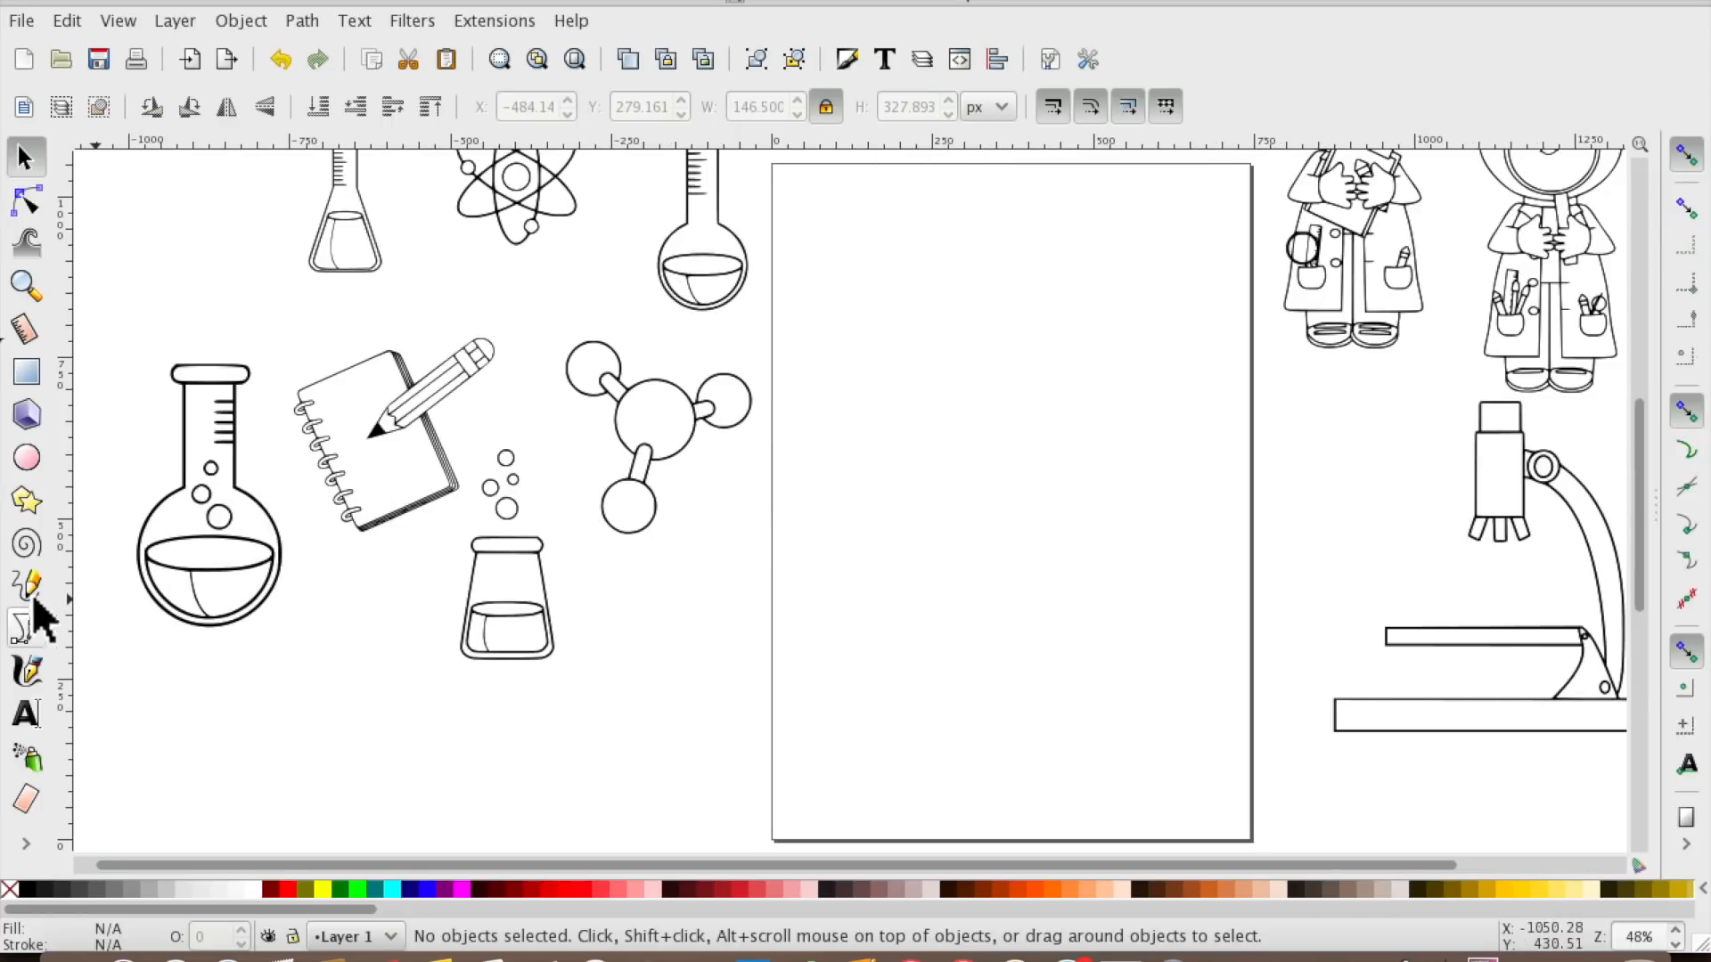
pyautogui.click(26, 372)
pyautogui.moveTo(860, 277); pyautogui.dragTo(1108, 588)
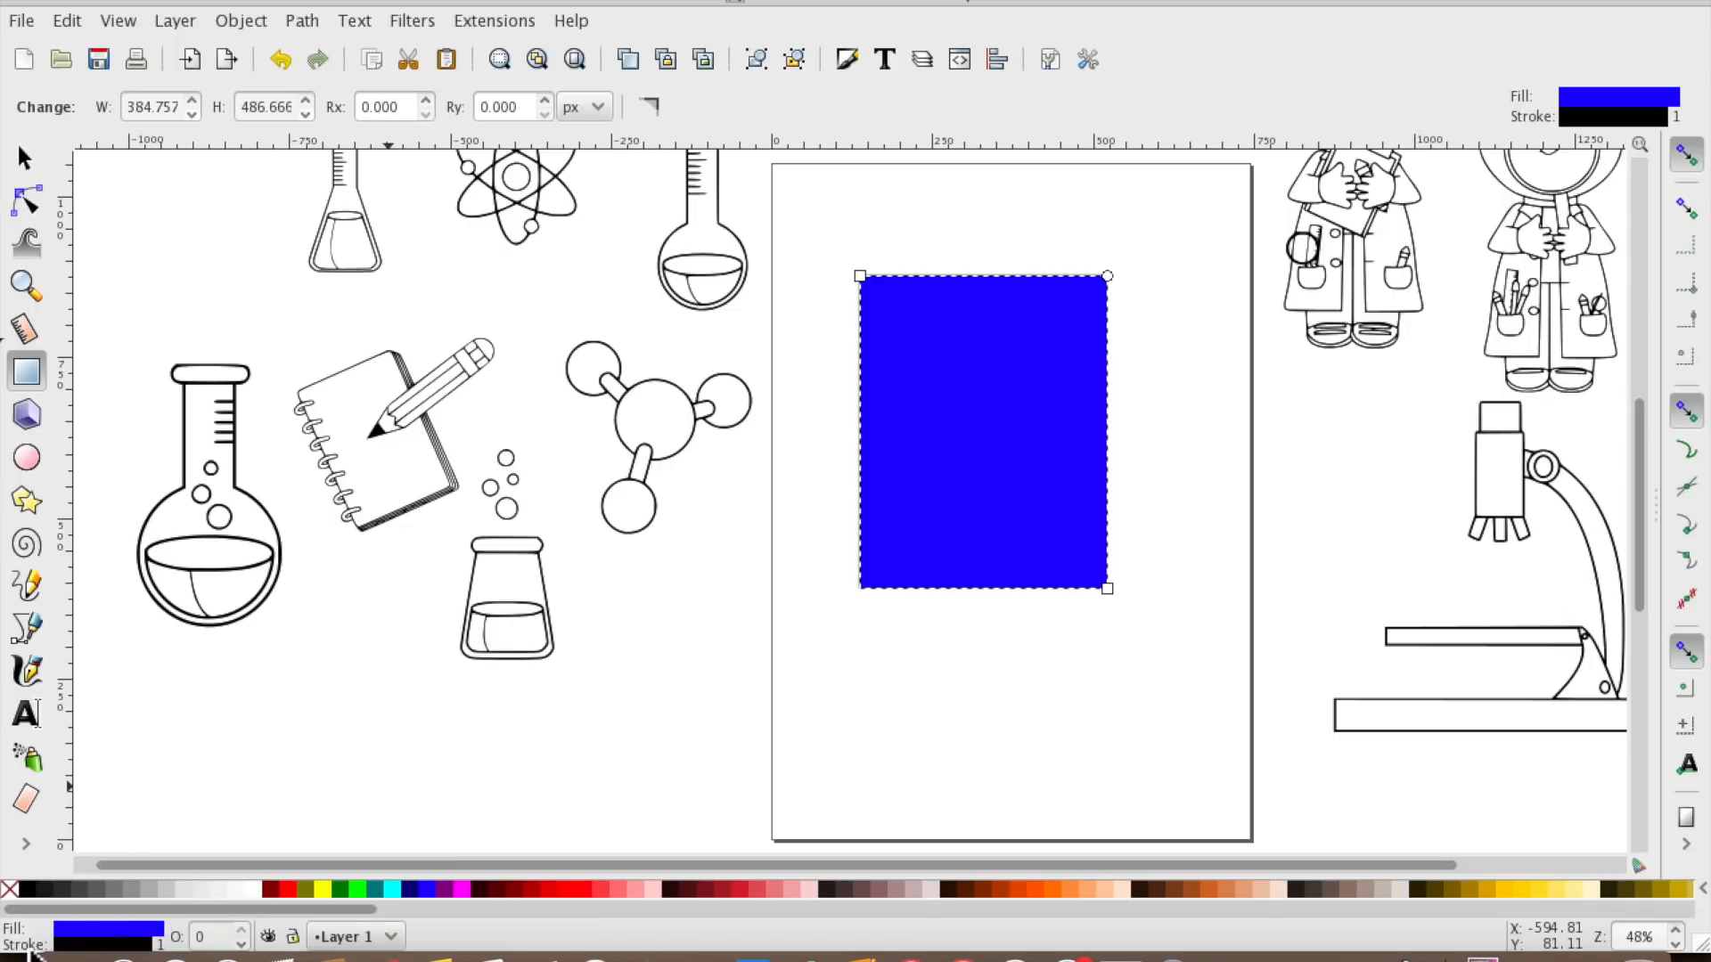
# Remove the rectangle's fill so that only its outline is left.
pyautogui.hotkey('shift', 'ctrl', 'f')
pyautogui.click(214, 885)
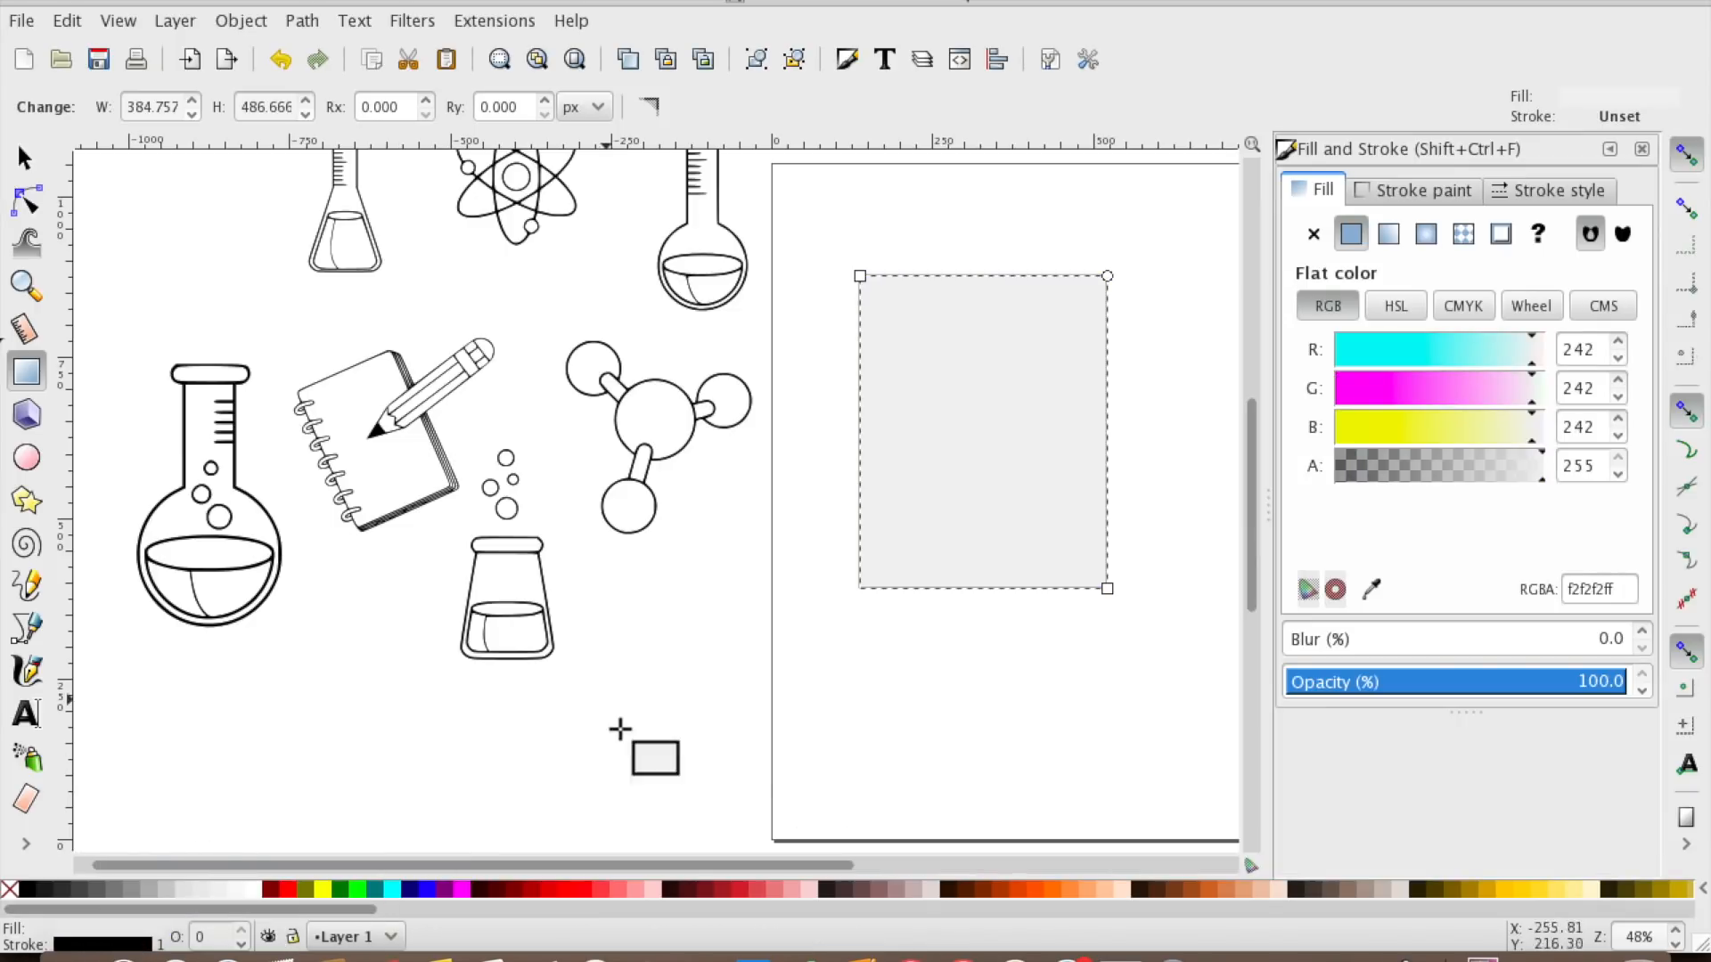
pyautogui.click(7, 891)
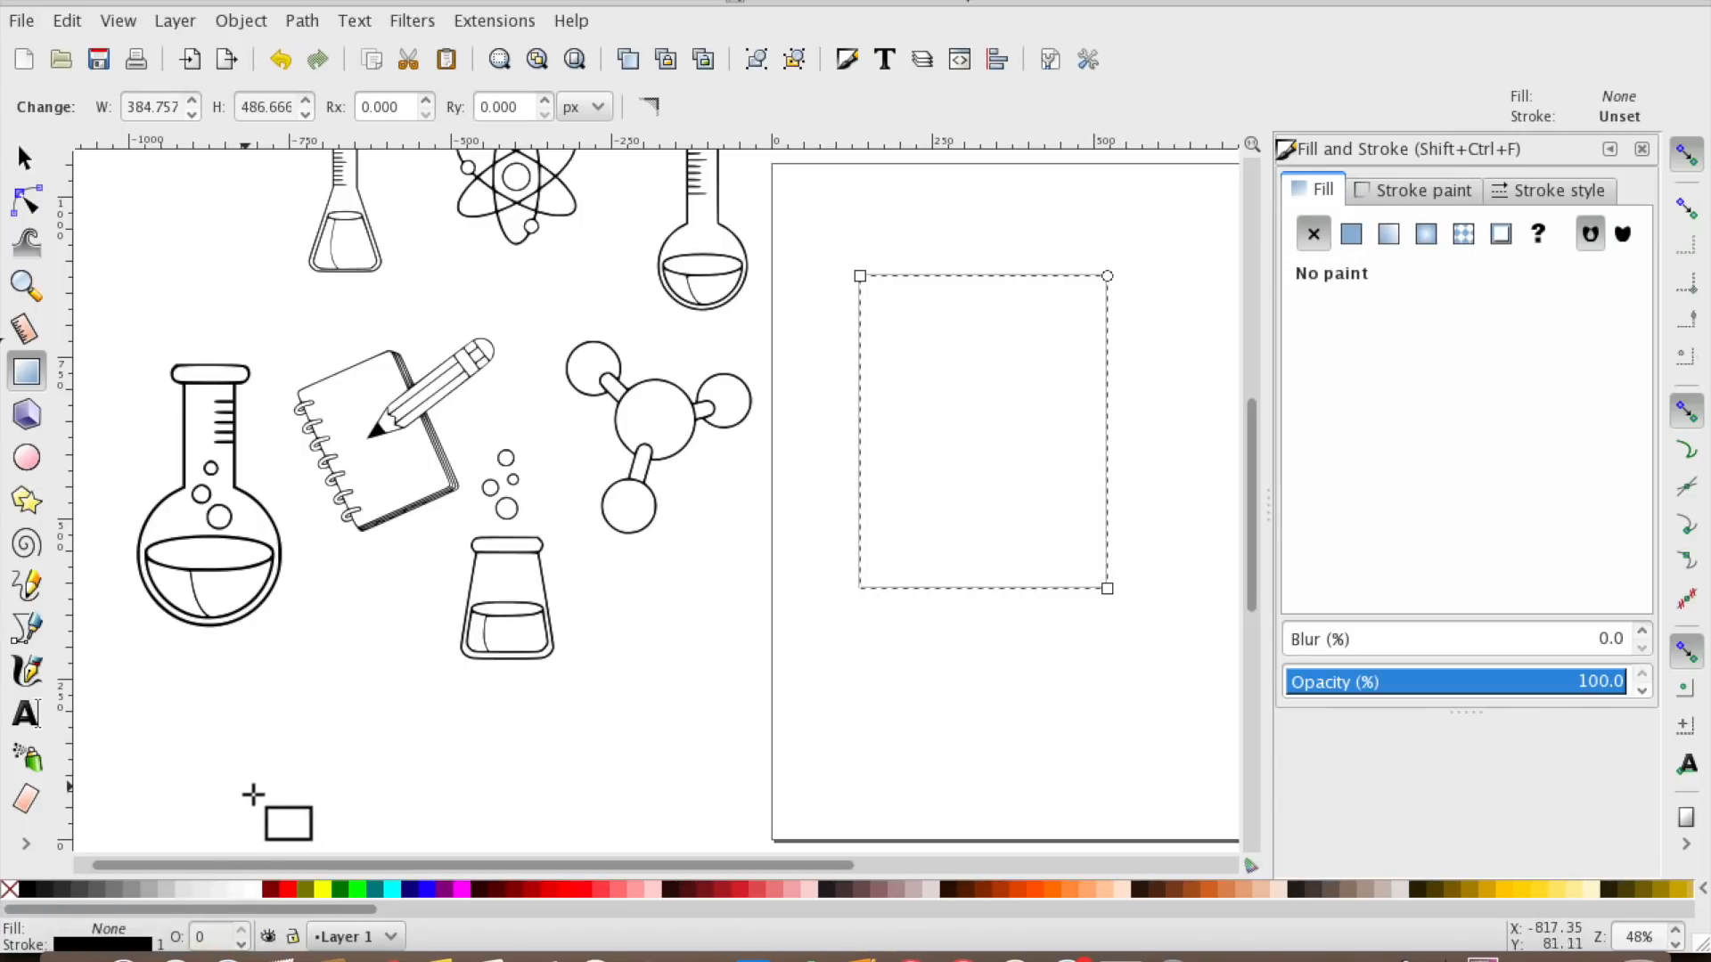
pyautogui.click(741, 691)
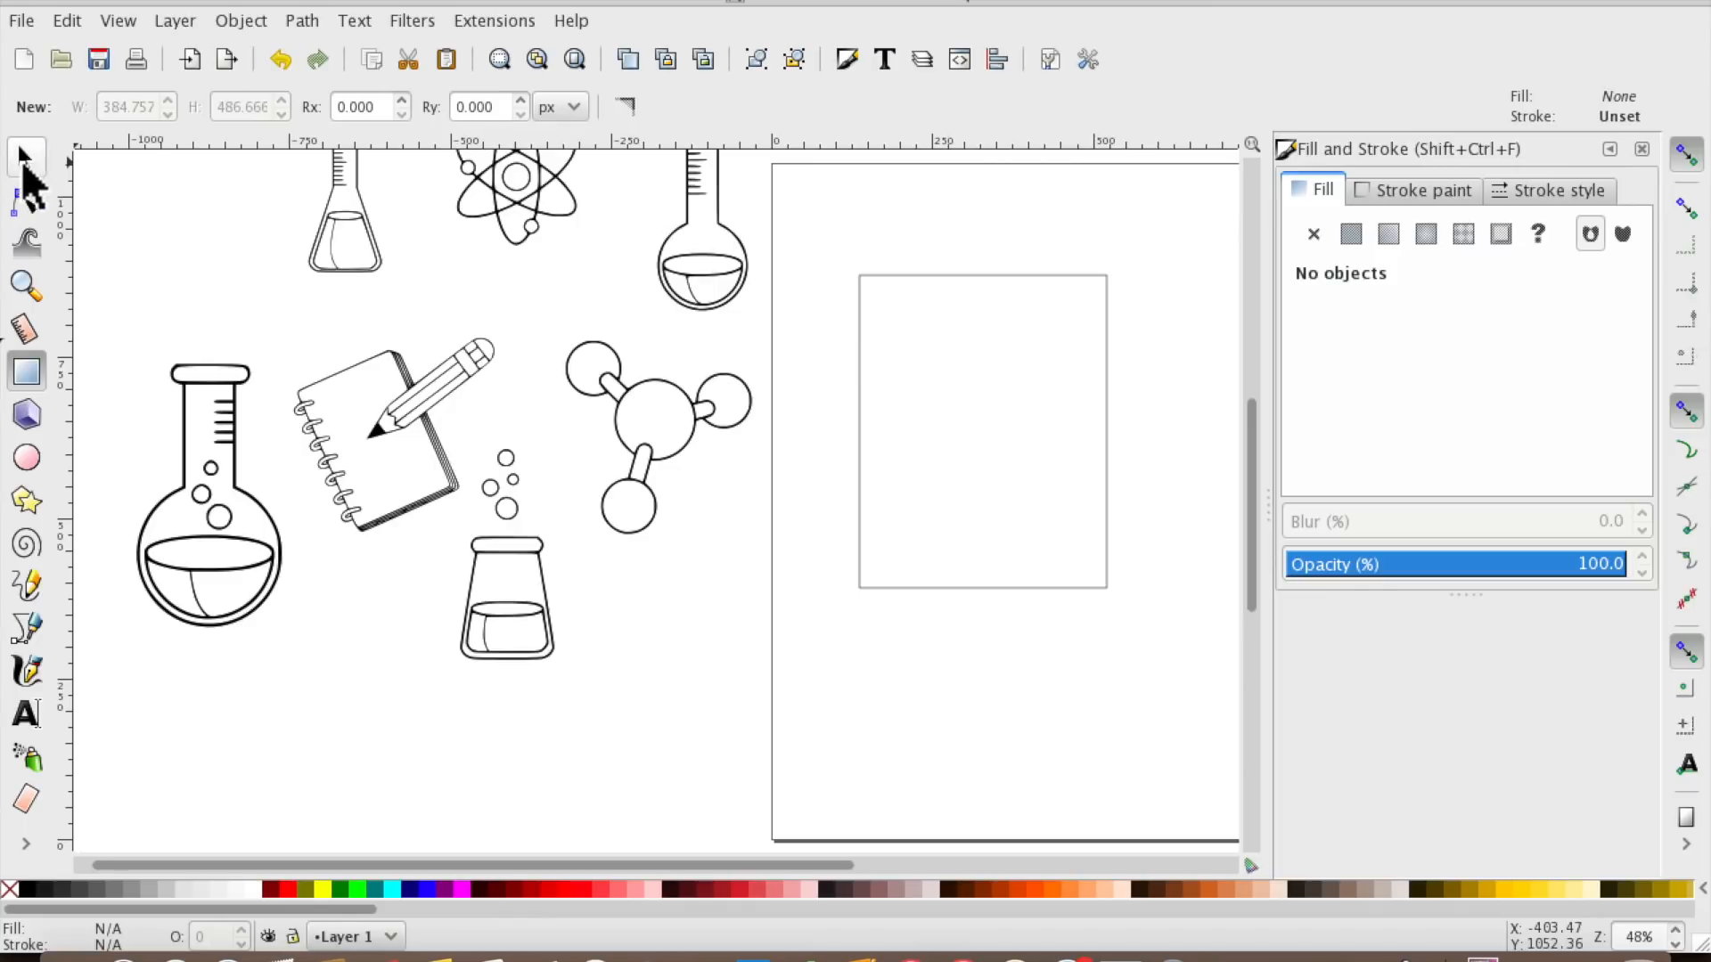
# Select the outlined rectangle and switch its measurement units to inches.
pyautogui.click(25, 158)
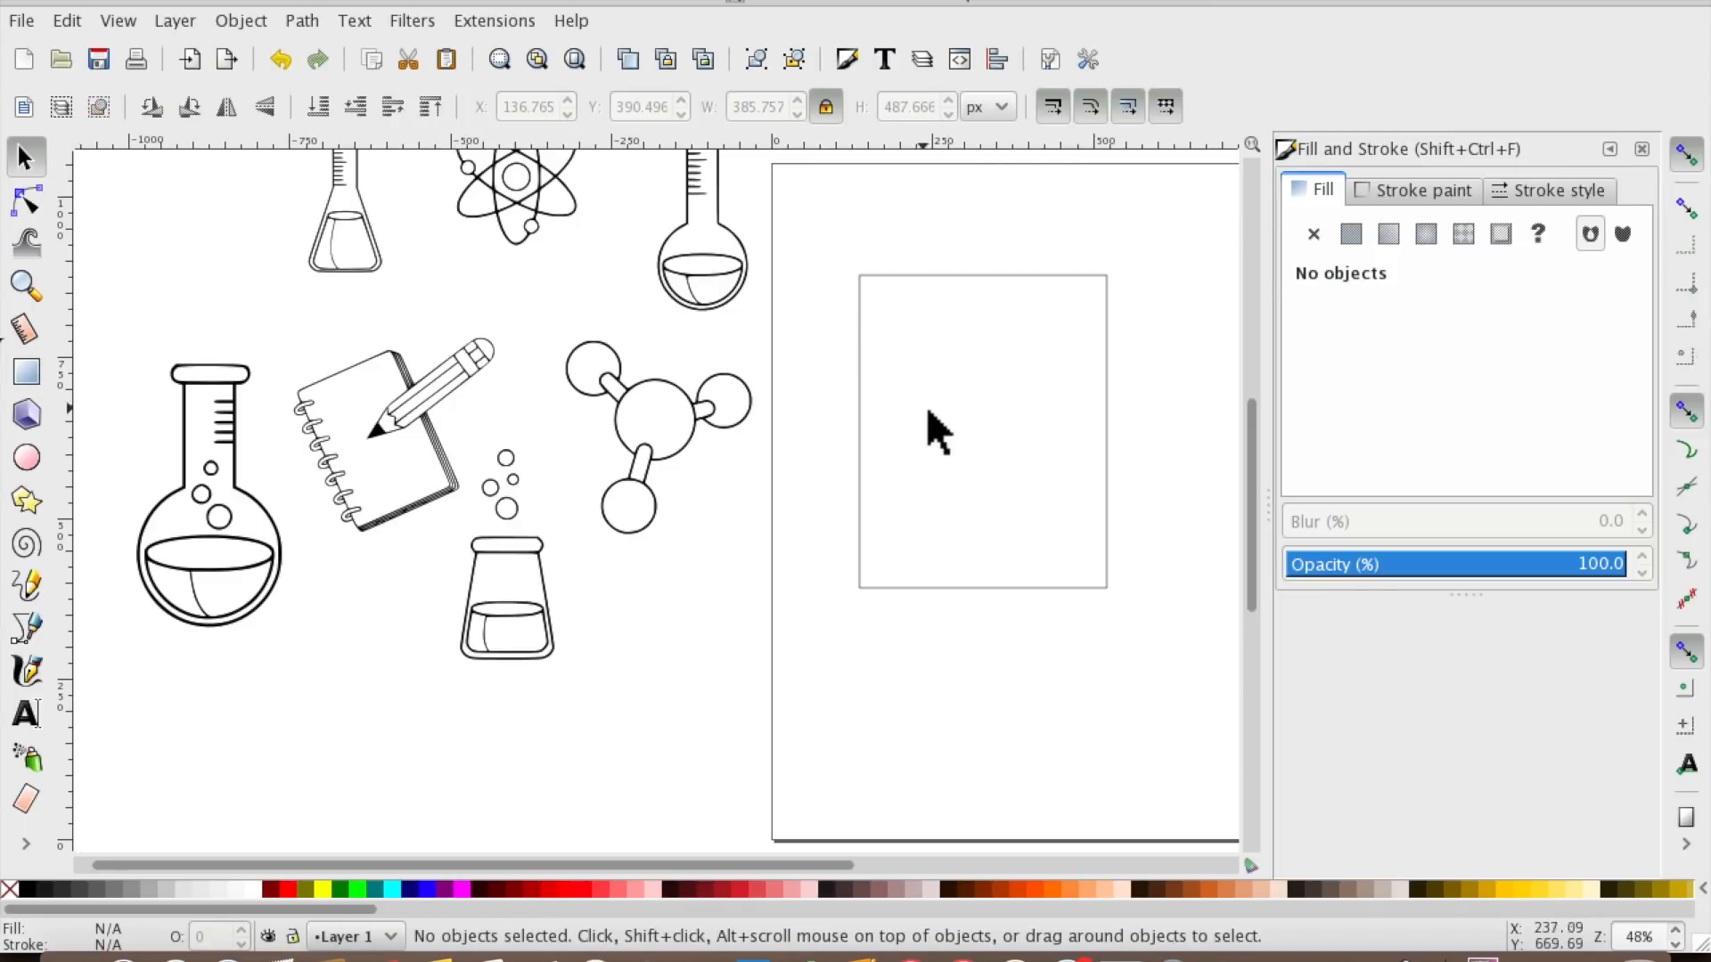
pyautogui.moveTo(847, 241); pyautogui.dragTo(1078, 453)
pyautogui.click(1125, 383)
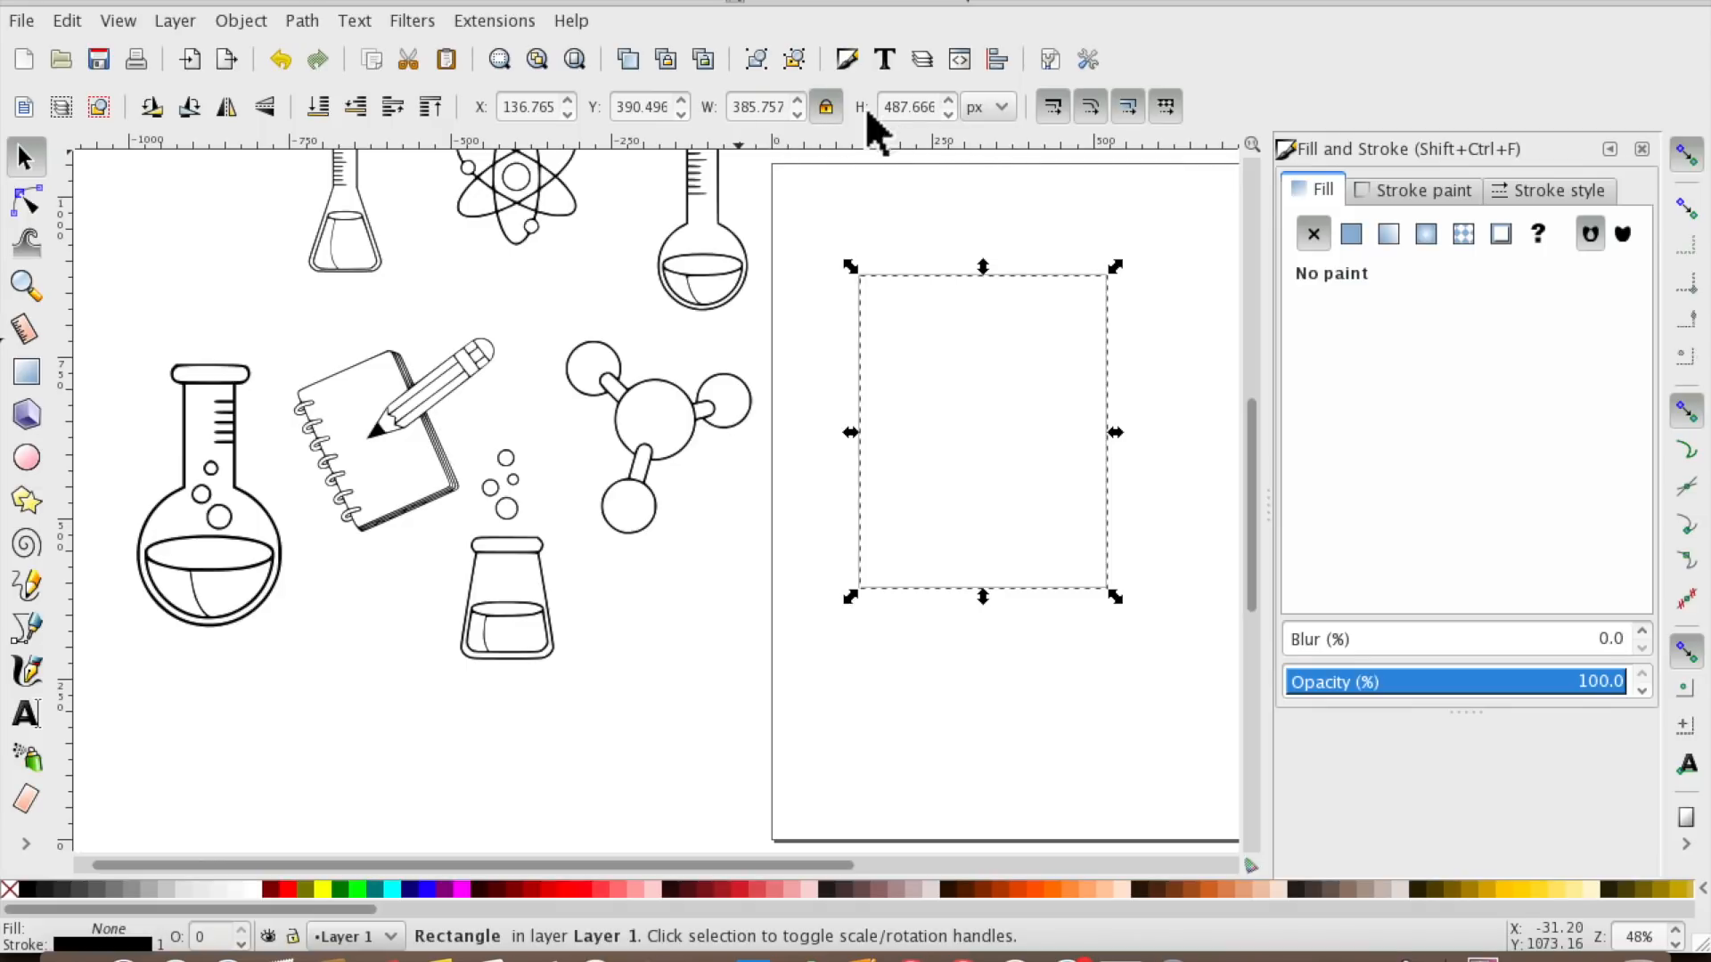
pyautogui.click(1010, 109)
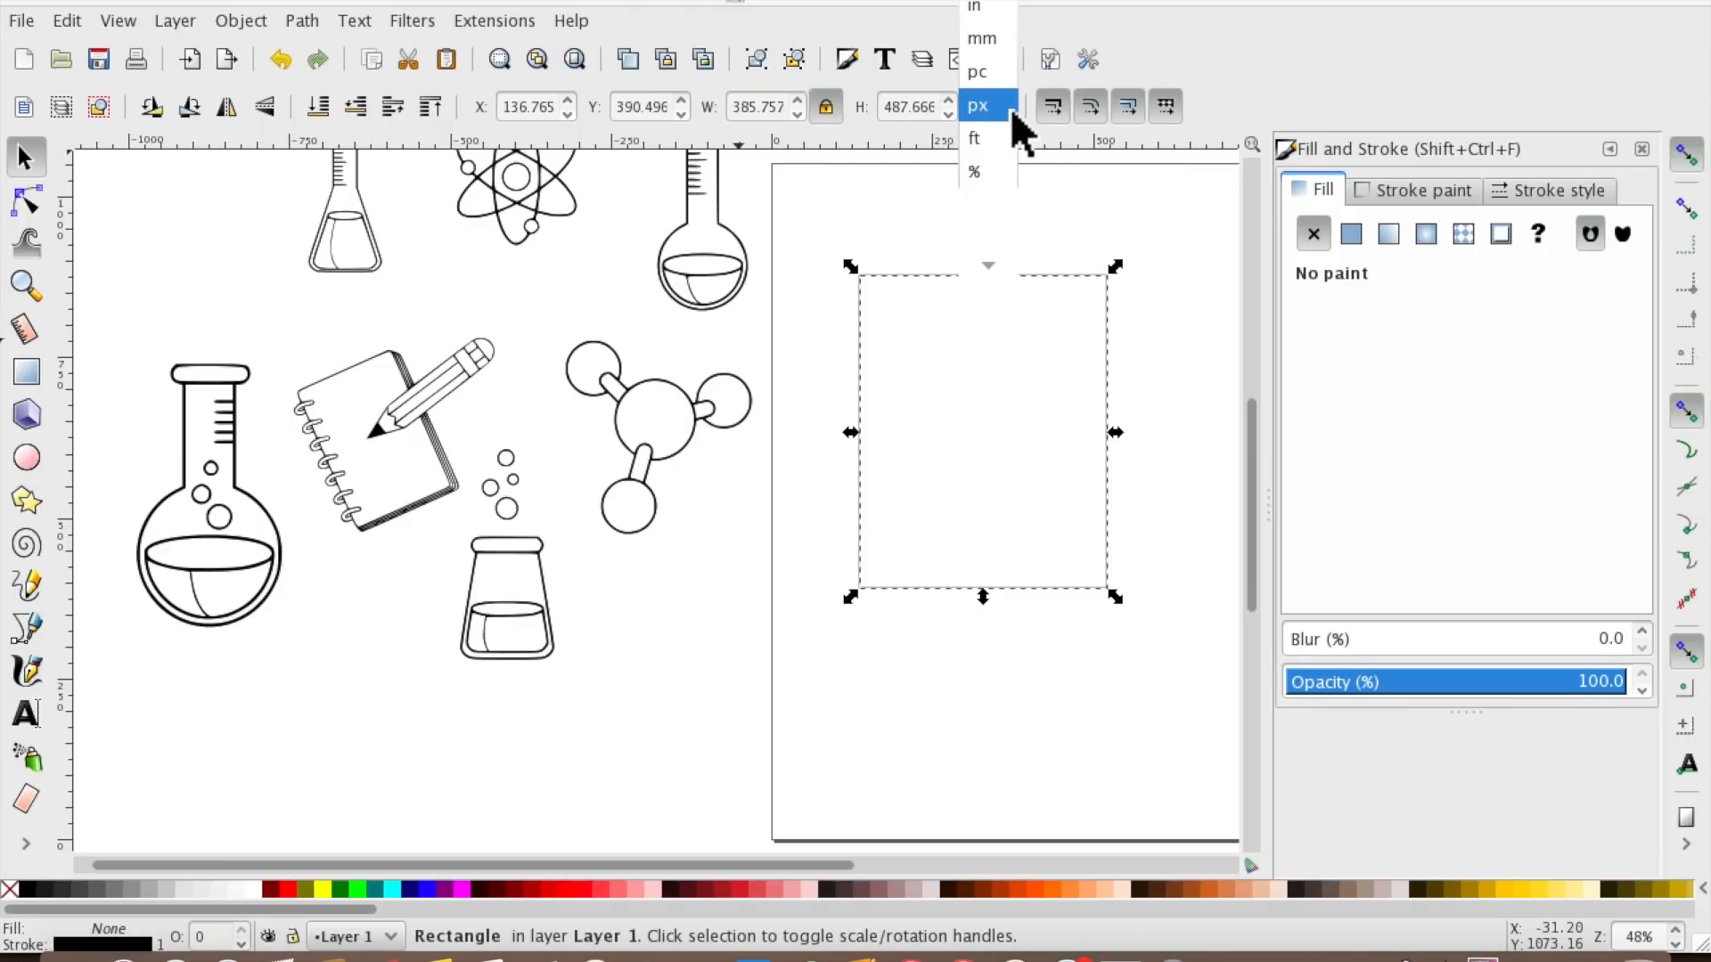
pyautogui.click(980, 15)
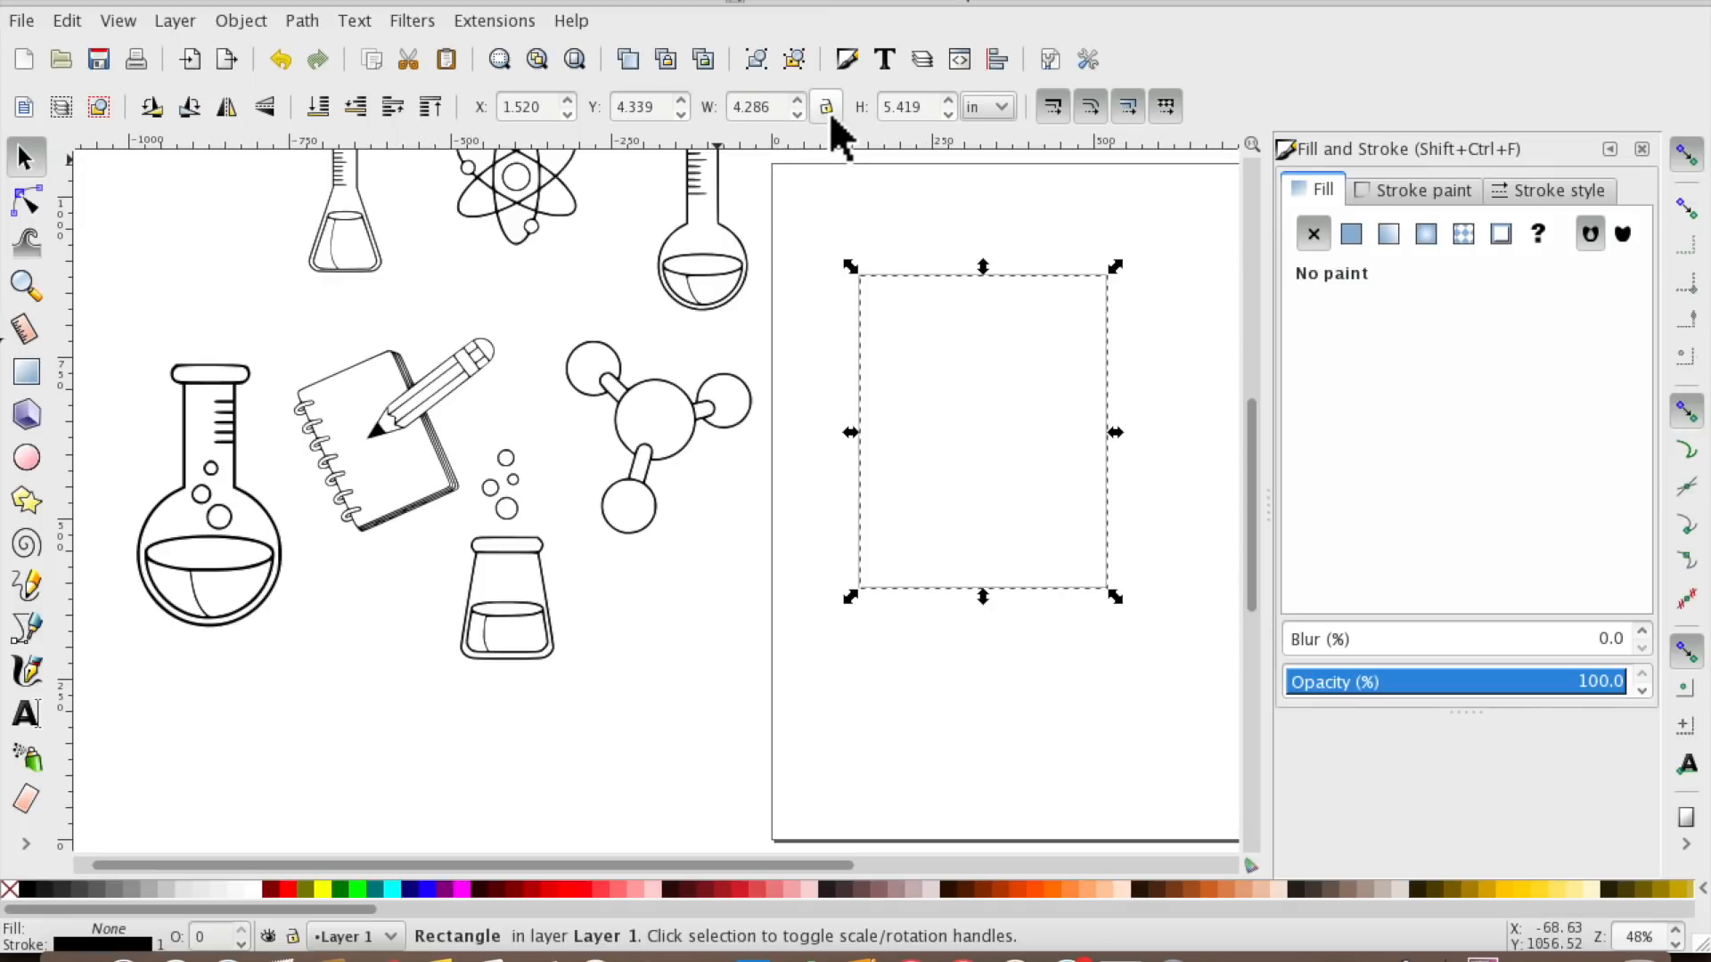
# With the proportions unlocked, set the rectangle's width to 4.5 in and its height to 5.5 in.
pyautogui.press('BackSpace')
pyautogui.press('BackSpace')
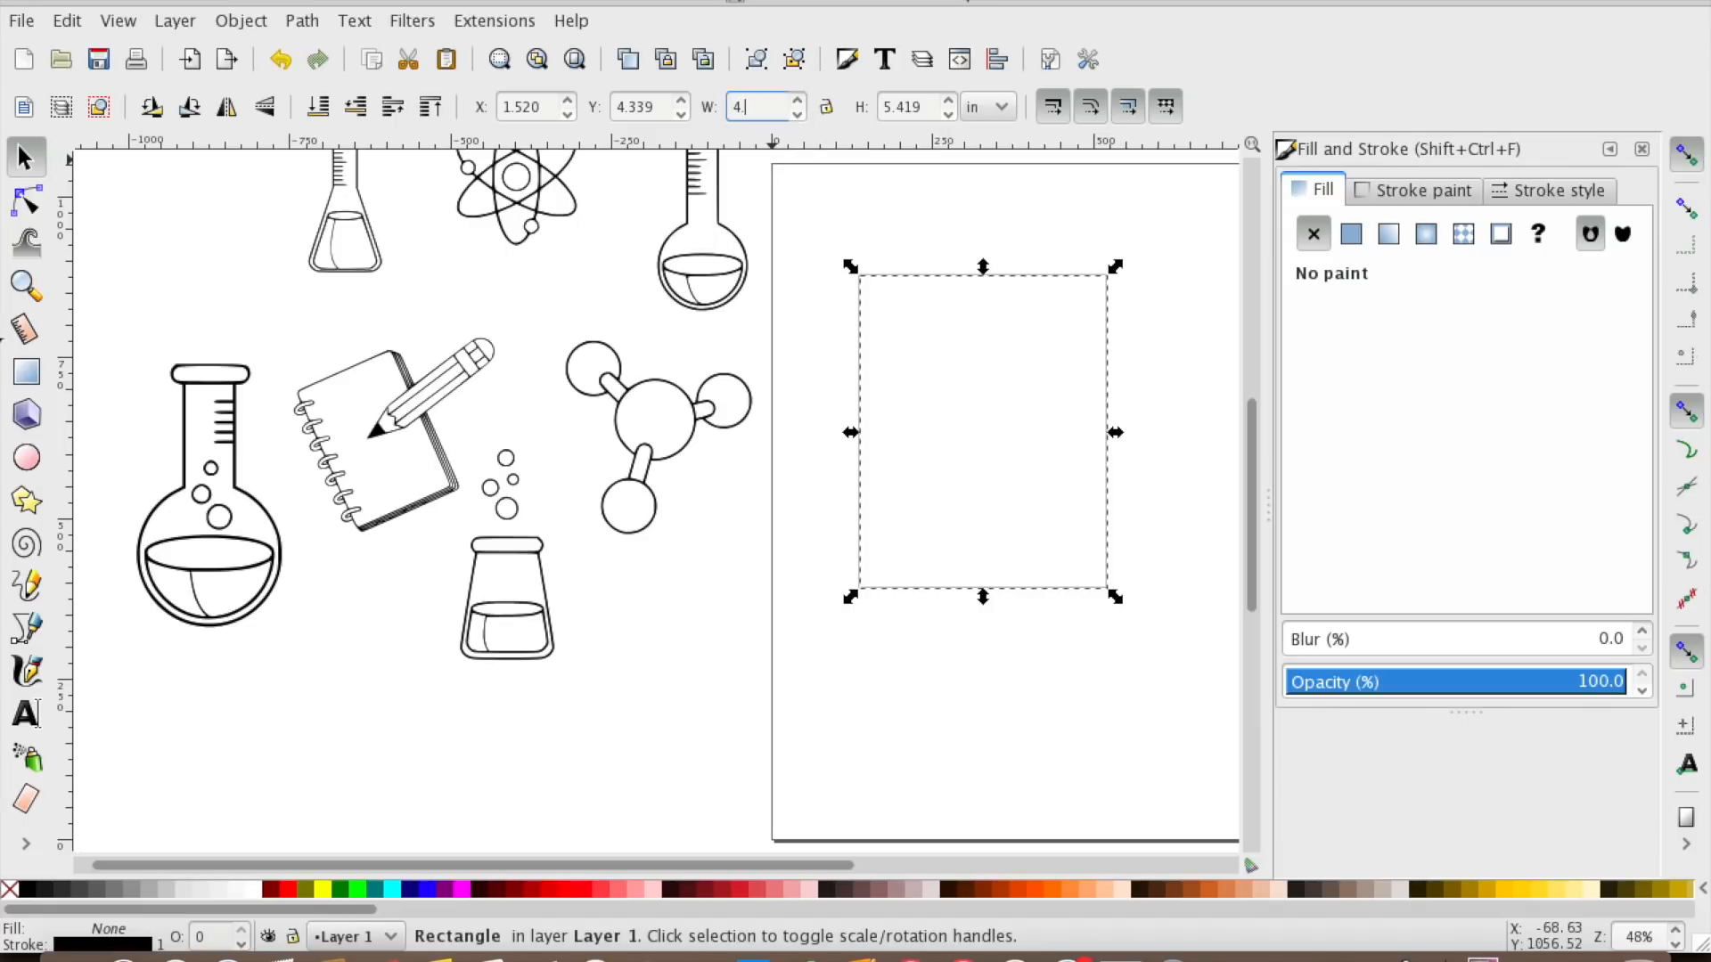
pyautogui.press('Return')
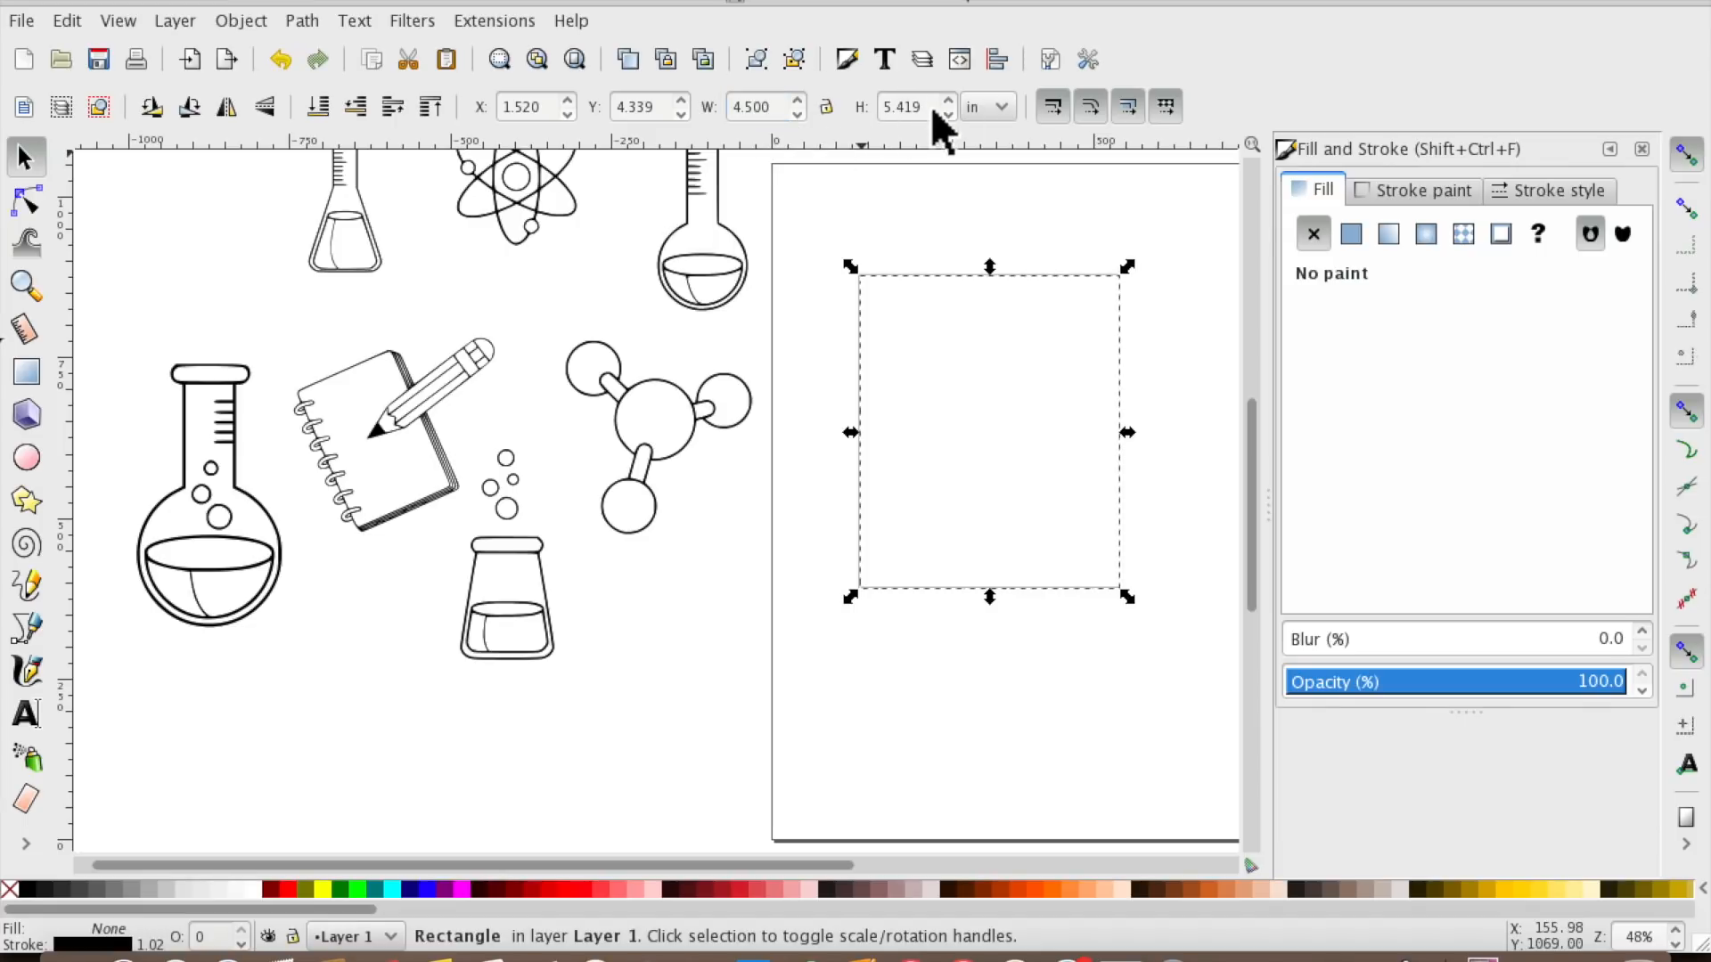
pyautogui.click(918, 102)
pyautogui.write('5.5')
pyautogui.press('Return')
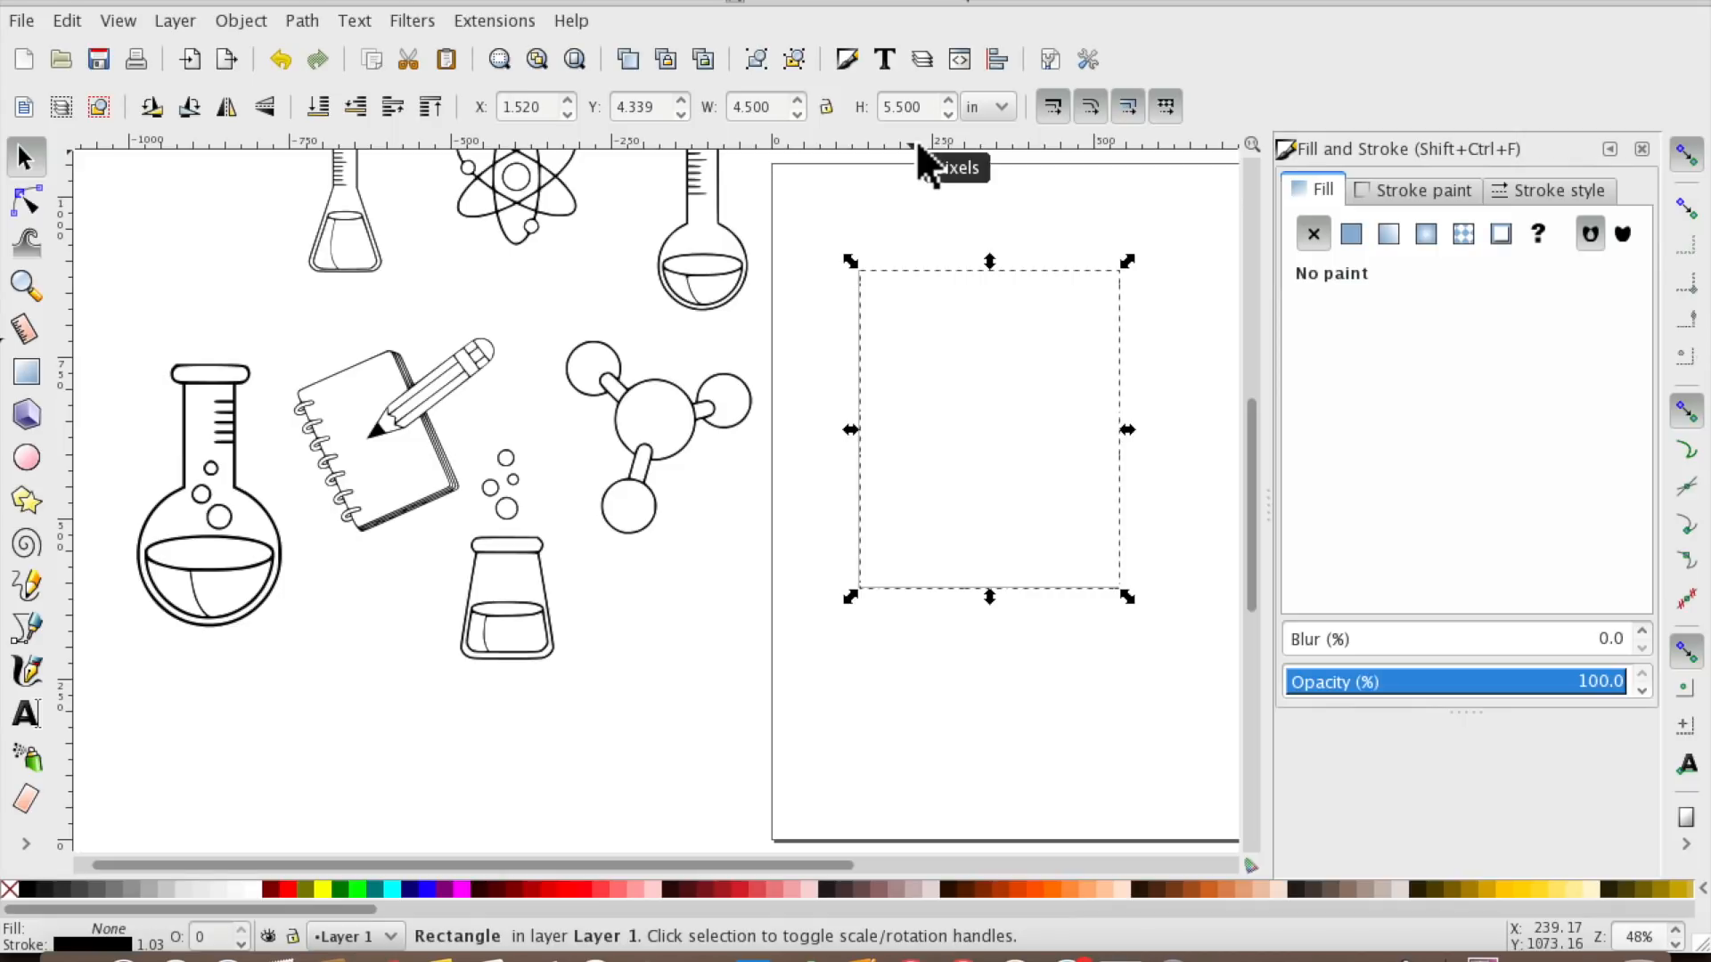
pyautogui.moveTo(1002, 461); pyautogui.dragTo(1004, 464)
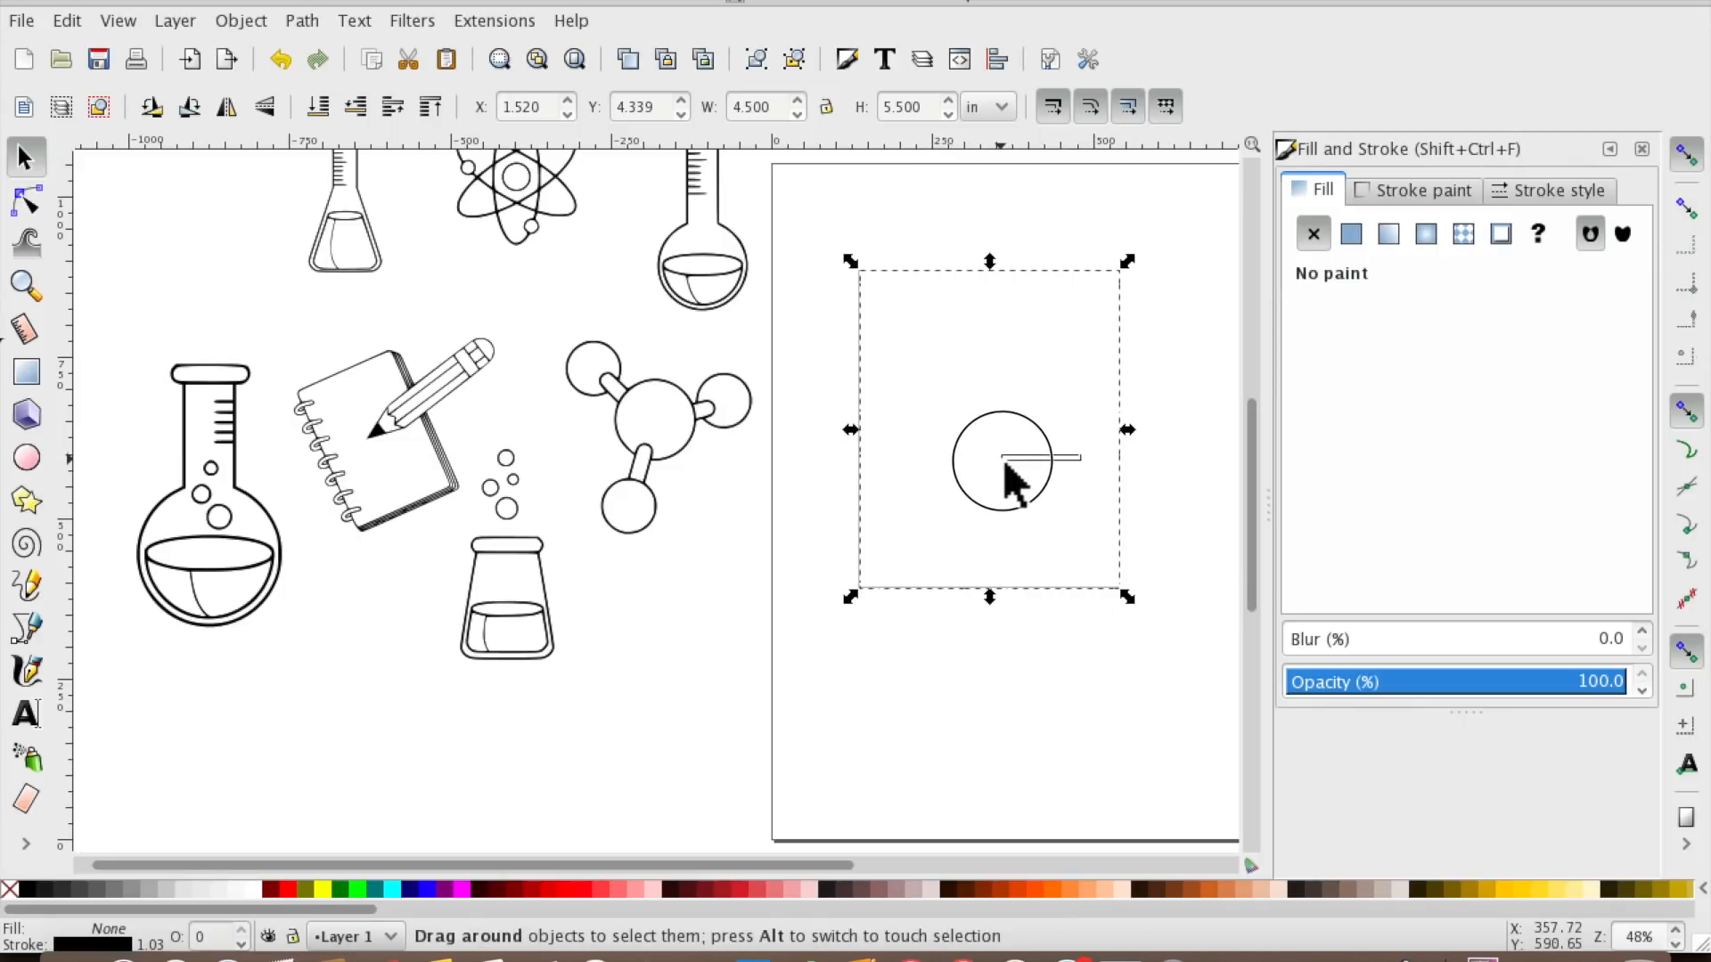
pyautogui.moveTo(1072, 534); pyautogui.dragTo(1084, 825)
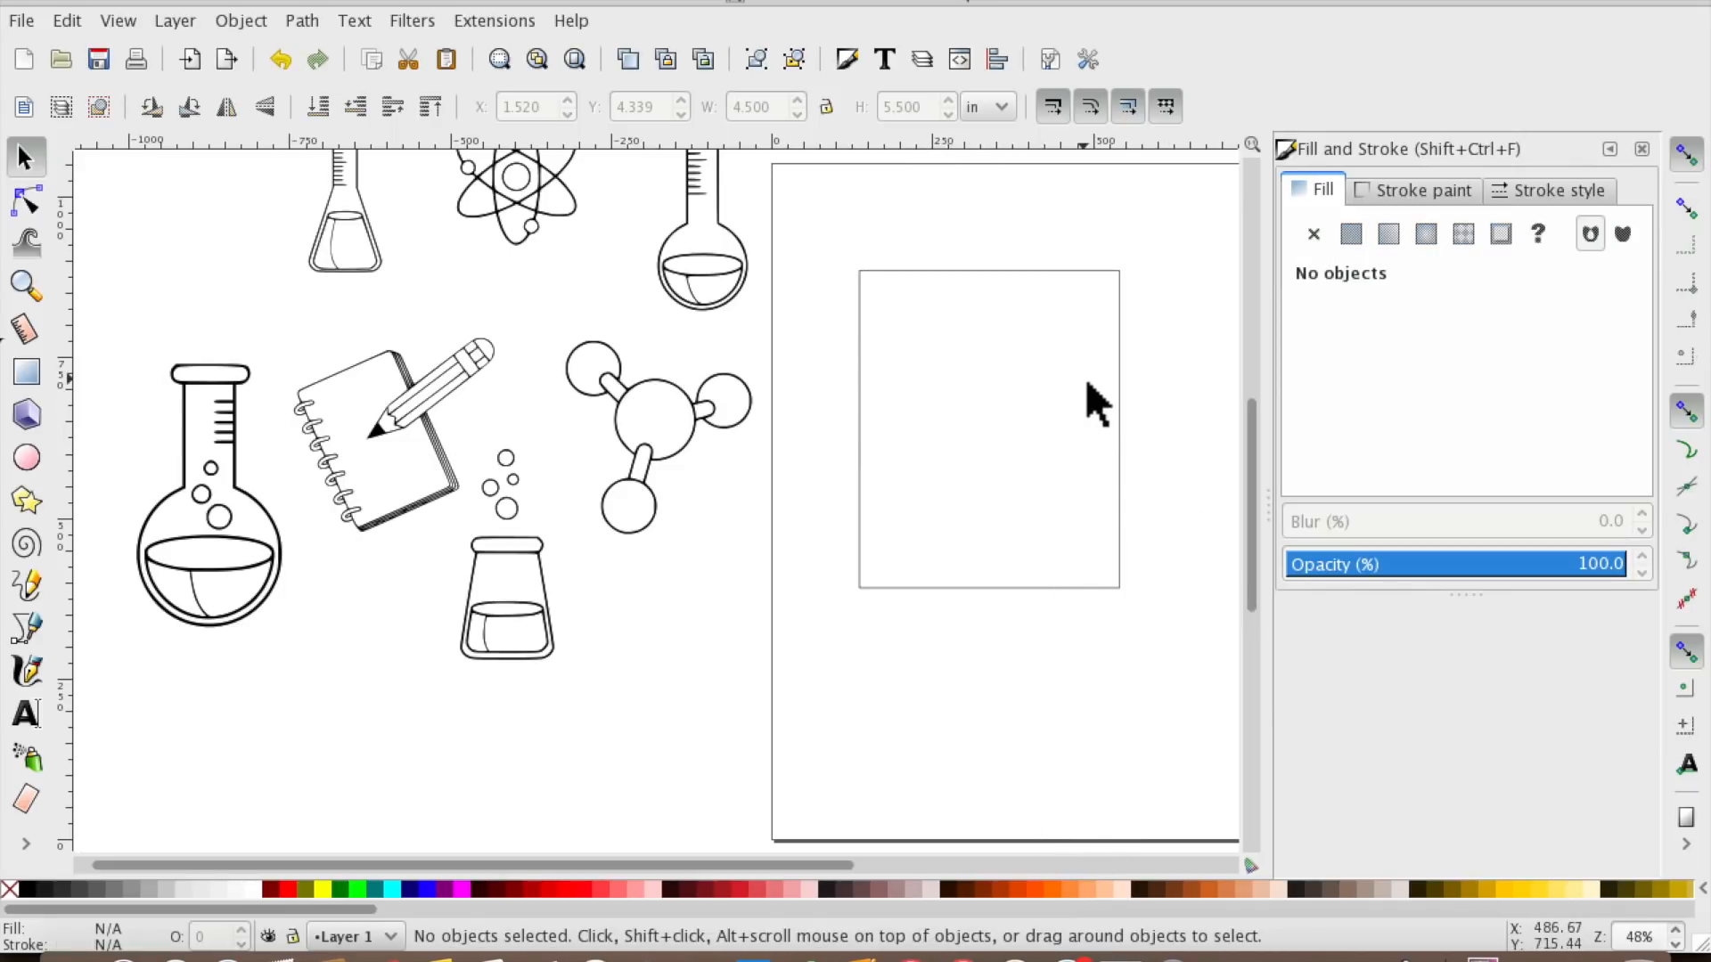
# Move the girl scientist onto the page so she overlaps the rectangle's lower left corner.
pyautogui.hscroll(3, 1085, 378)
pyautogui.hscroll(2, 1085, 378)
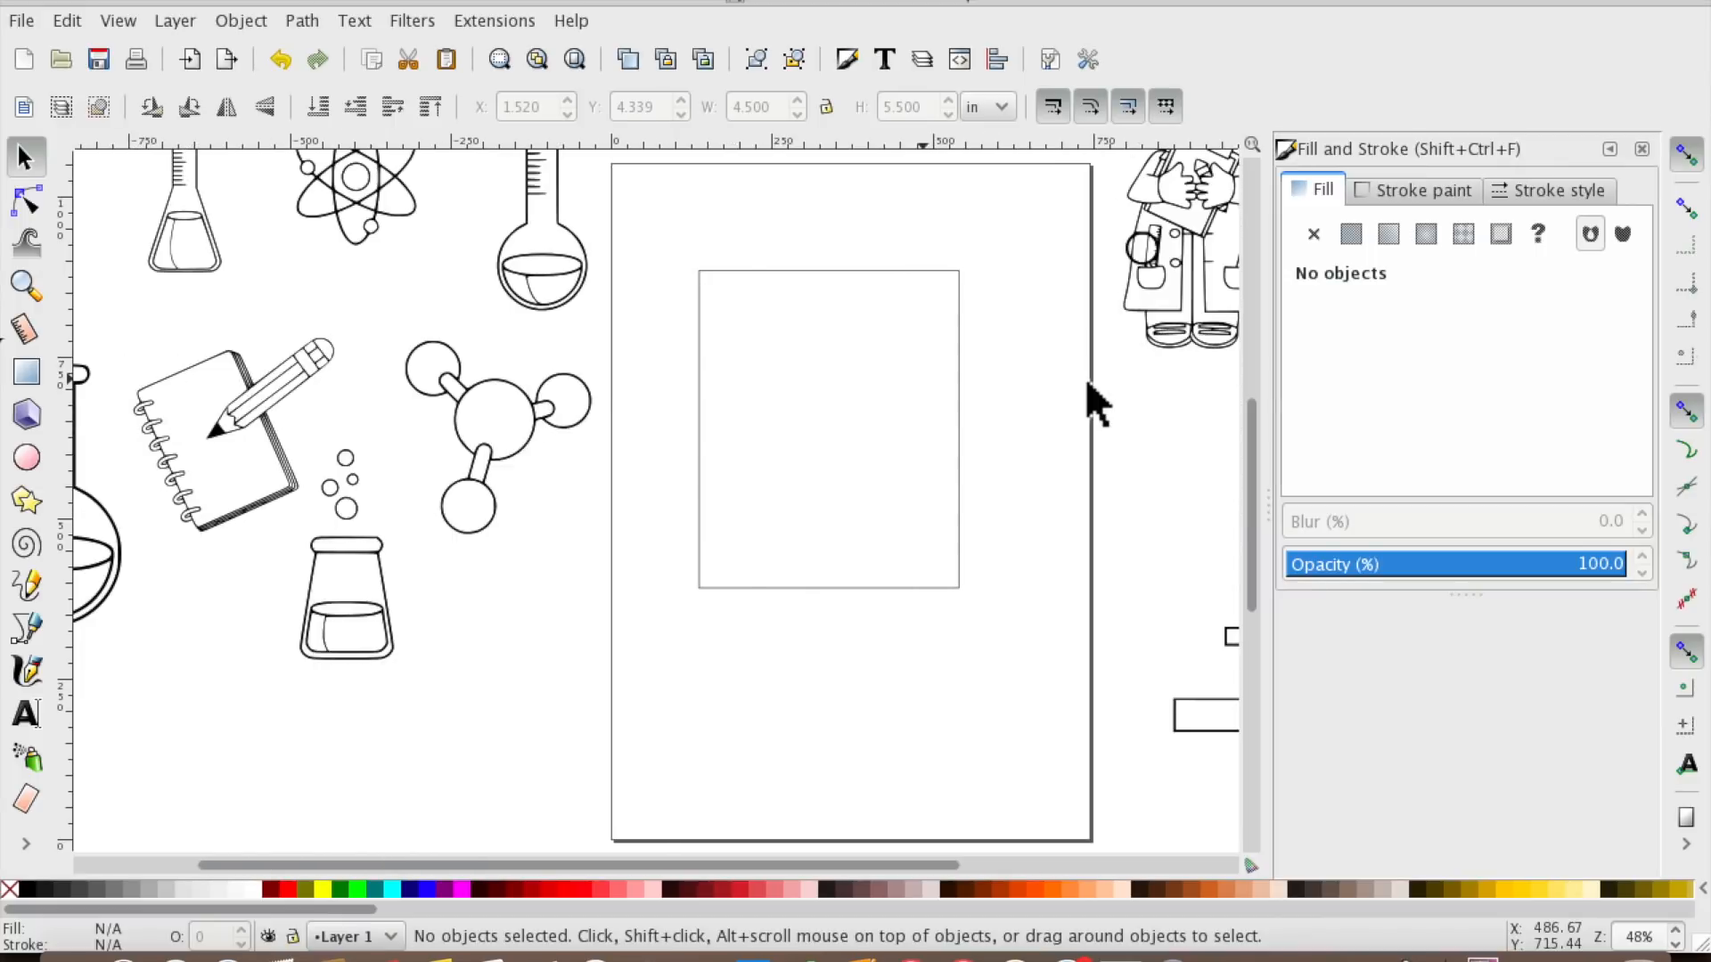
pyautogui.click(1194, 260)
pyautogui.moveTo(1193, 203)
pyautogui.mouseDown()
pyautogui.moveTo(923, 595)
pyautogui.moveTo(857, 645)
pyautogui.moveTo(765, 441)
pyautogui.moveTo(824, 450)
pyautogui.moveTo(825, 535)
pyautogui.moveTo(718, 712)
pyautogui.moveTo(704, 615)
pyautogui.mouseUp()
# Shrink the girl scientist with locked proportions to about 1.99 × 2.76 in and place her in the rectangle's lower left.
pyautogui.moveTo(595, 424); pyautogui.dragTo(710, 515)
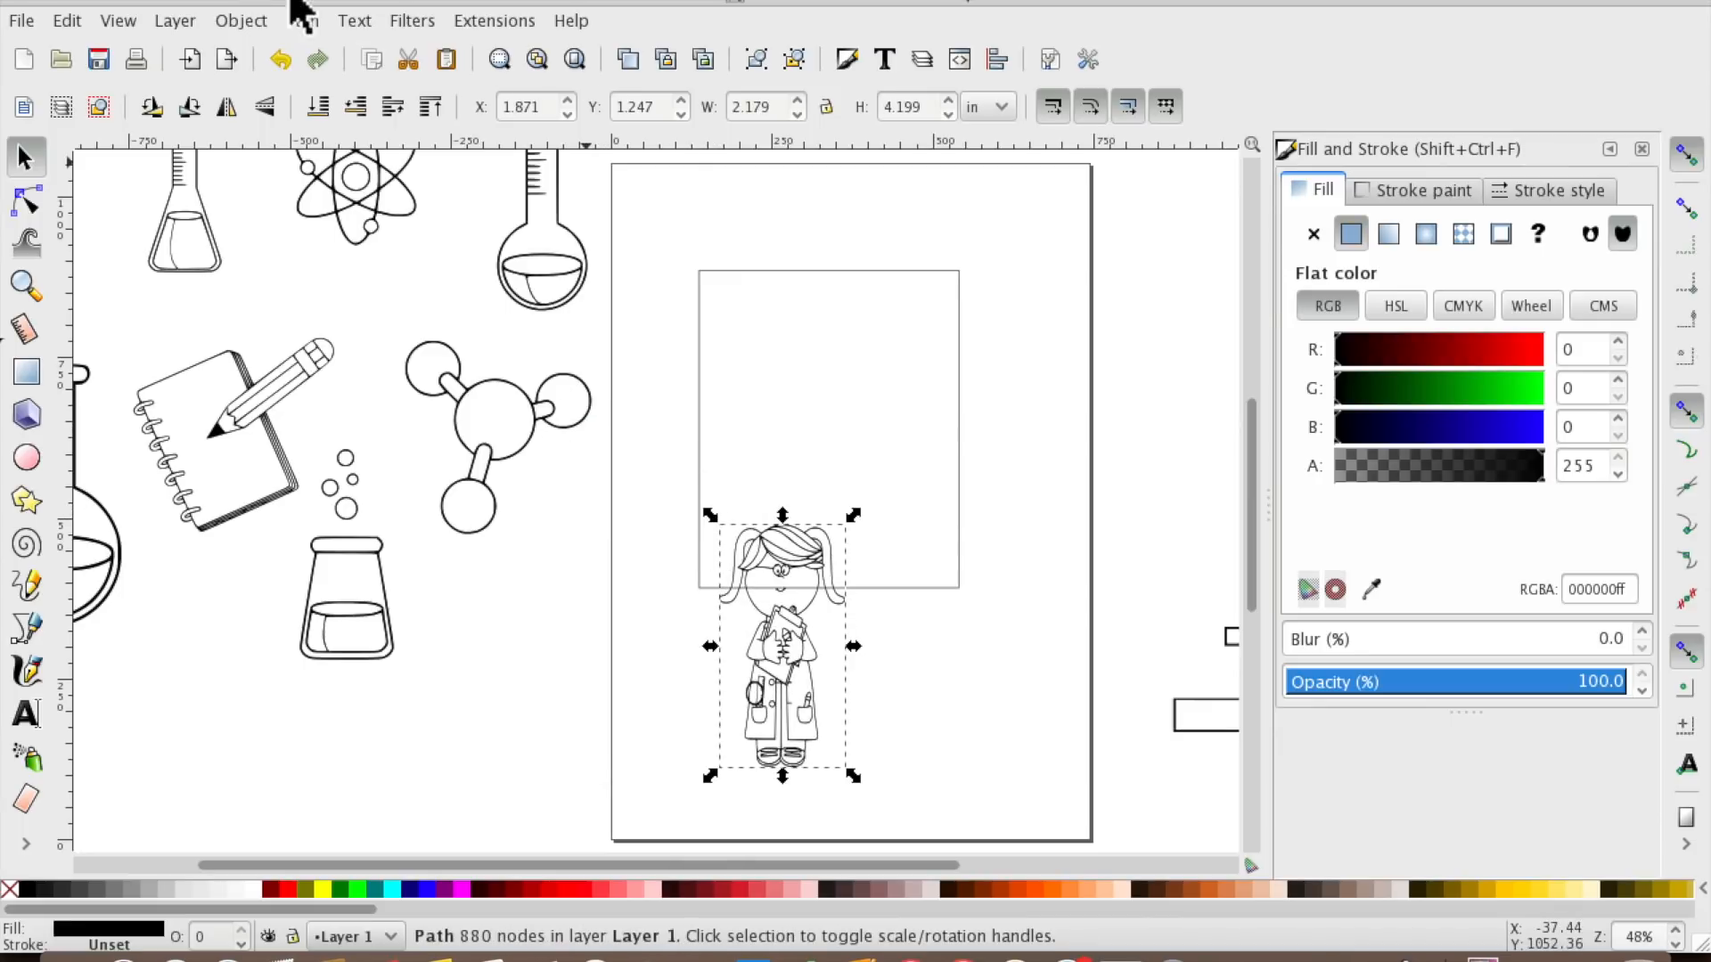
pyautogui.click(280, 61)
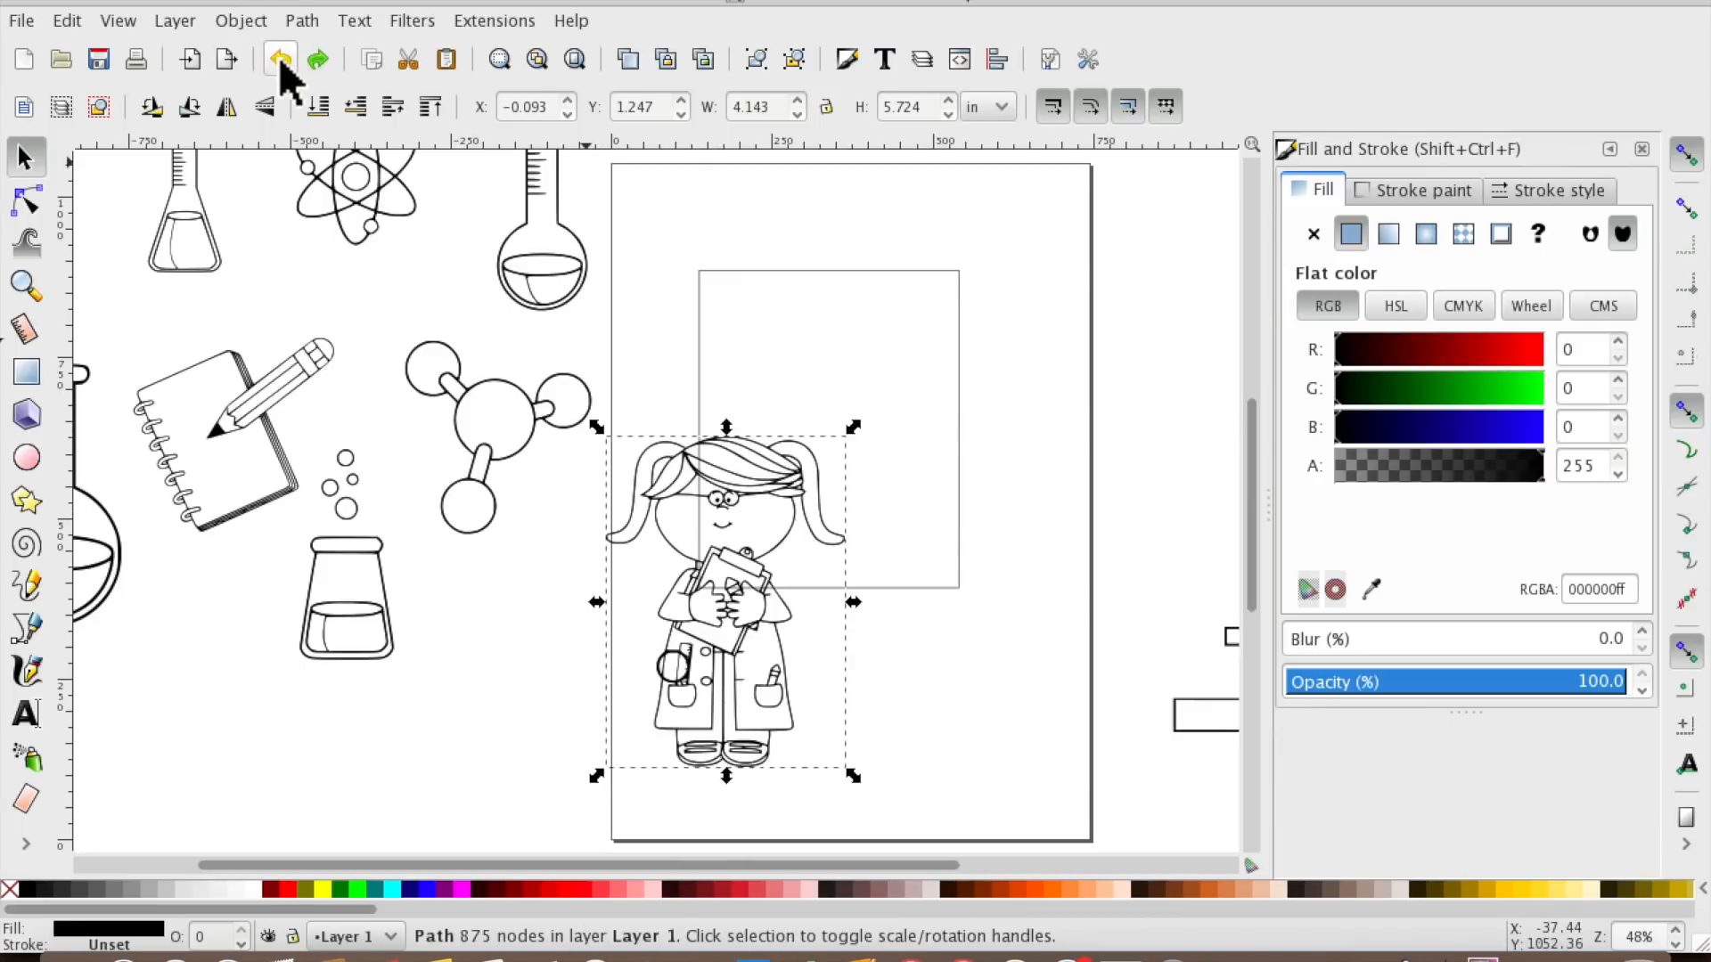
pyautogui.click(826, 107)
pyautogui.moveTo(598, 430); pyautogui.dragTo(692, 488)
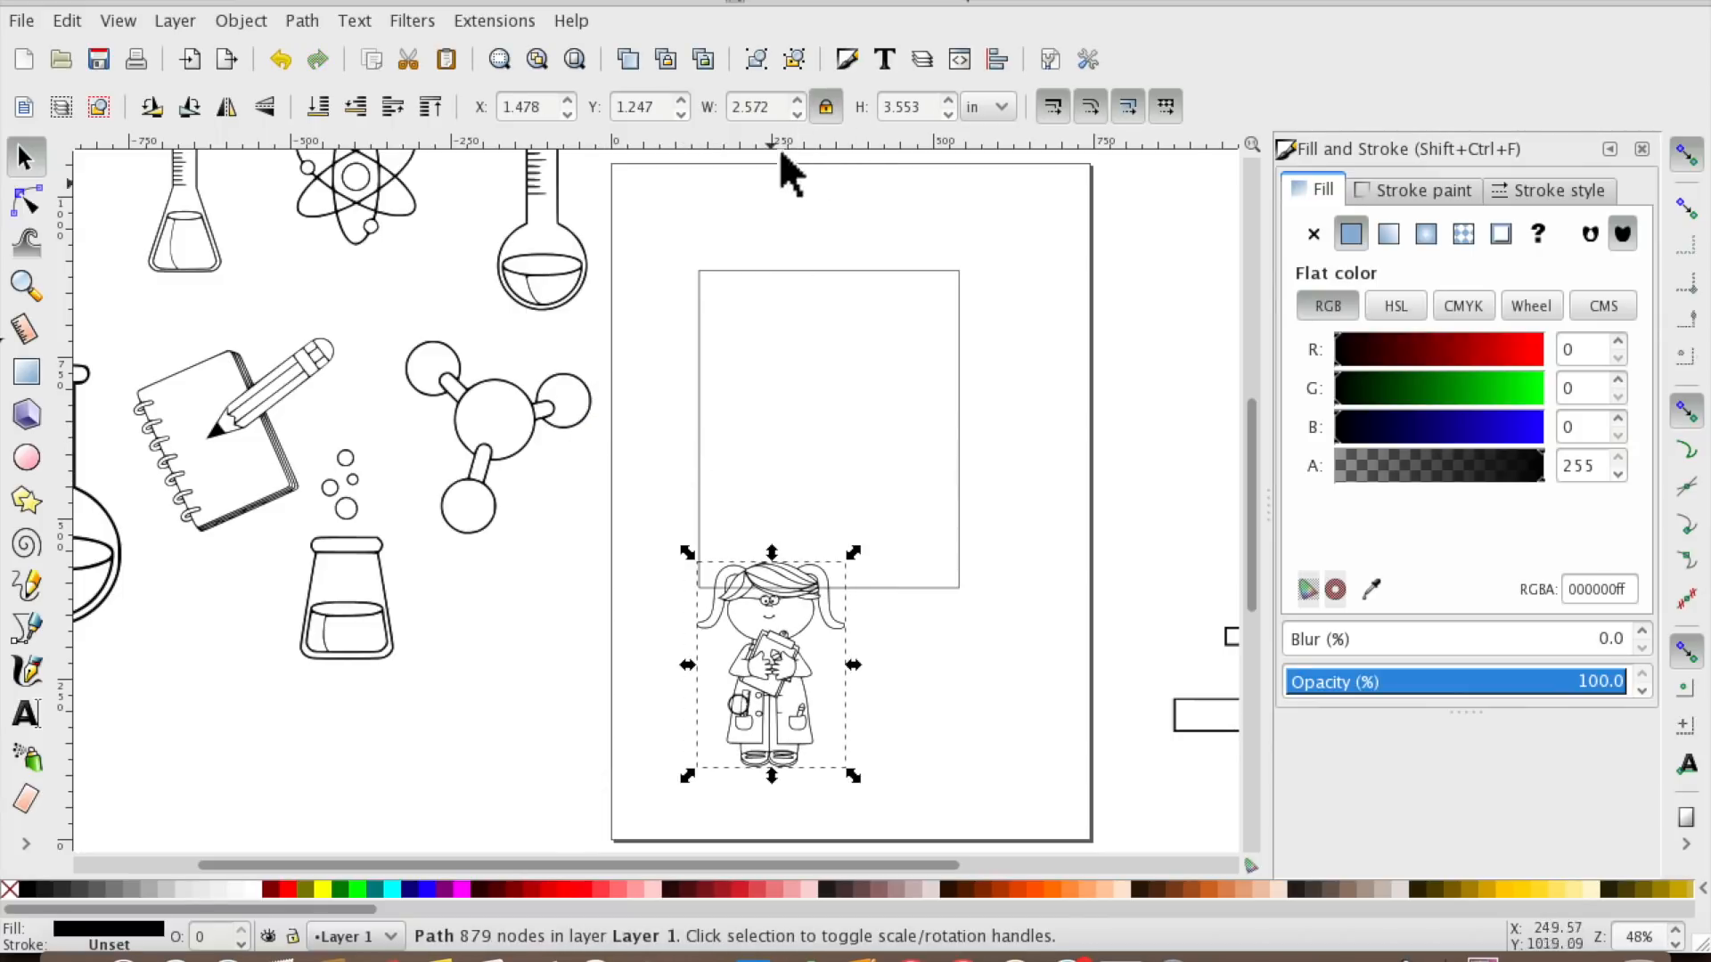
pyautogui.moveTo(687, 553); pyautogui.dragTo(716, 567)
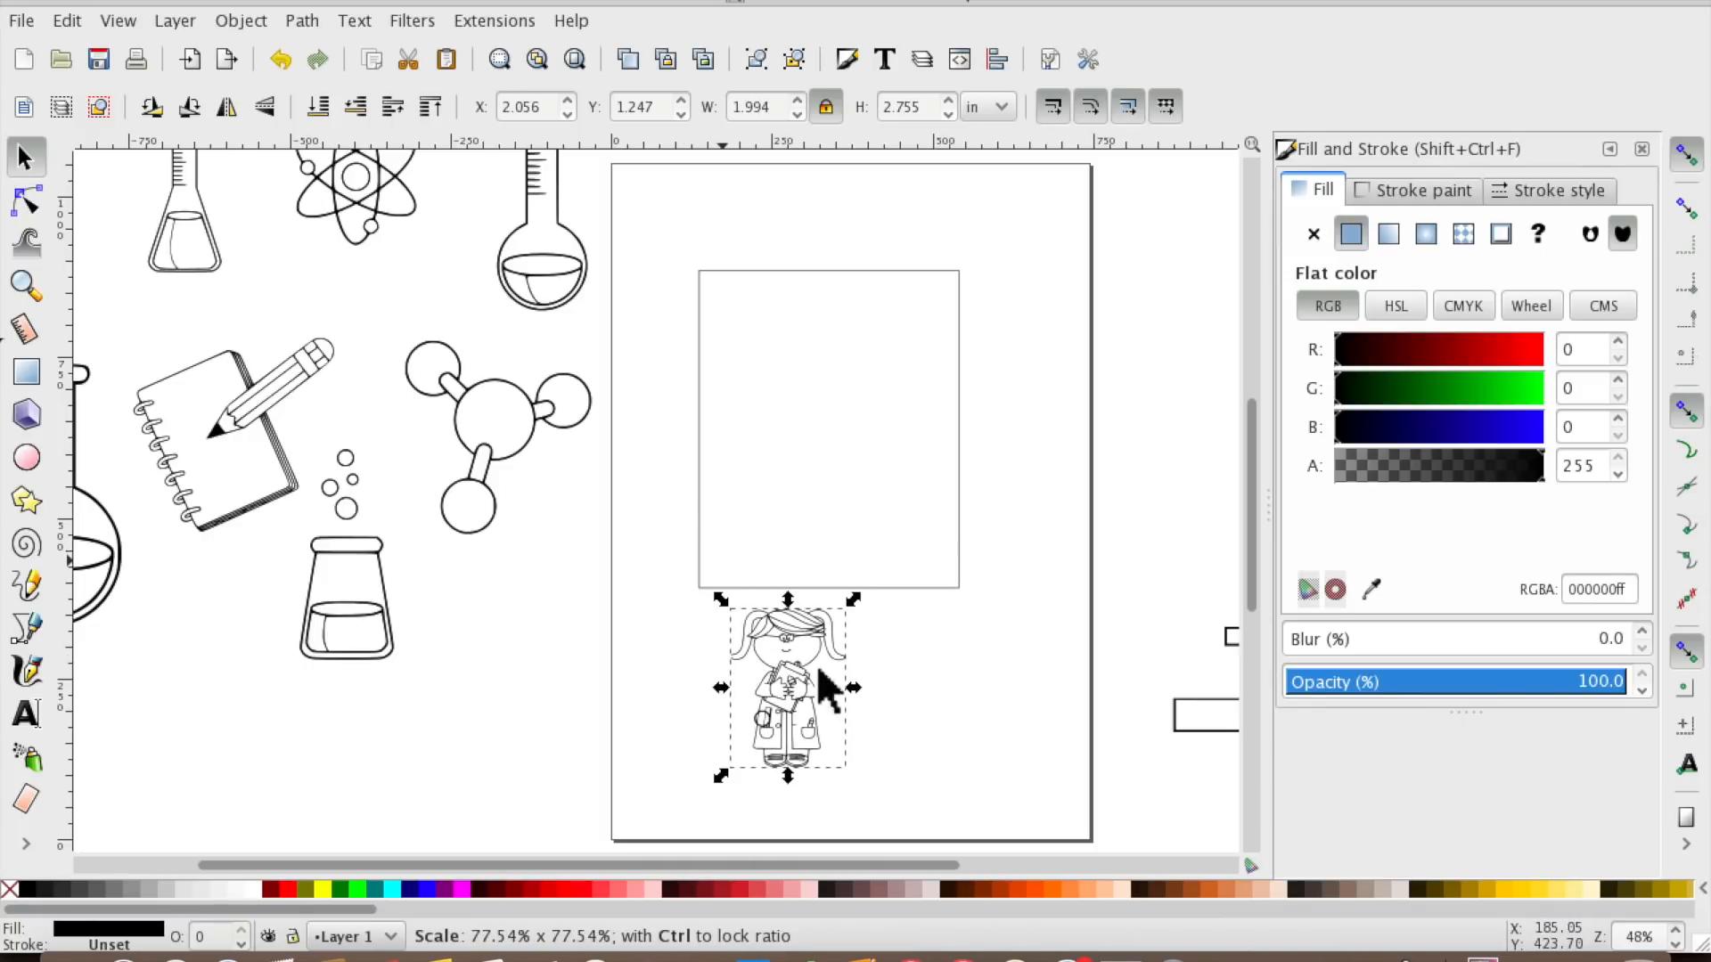
pyautogui.click(793, 690)
pyautogui.moveTo(793, 688)
pyautogui.mouseDown()
pyautogui.moveTo(768, 465)
pyautogui.moveTo(785, 506)
pyautogui.moveTo(772, 488)
pyautogui.mouseUp()
# Shrink the boy scientist proportionally to about 1.37 × 2.99 in and place him beside the girl inside the rectangle.
pyautogui.hscroll(3, 1034, 668)
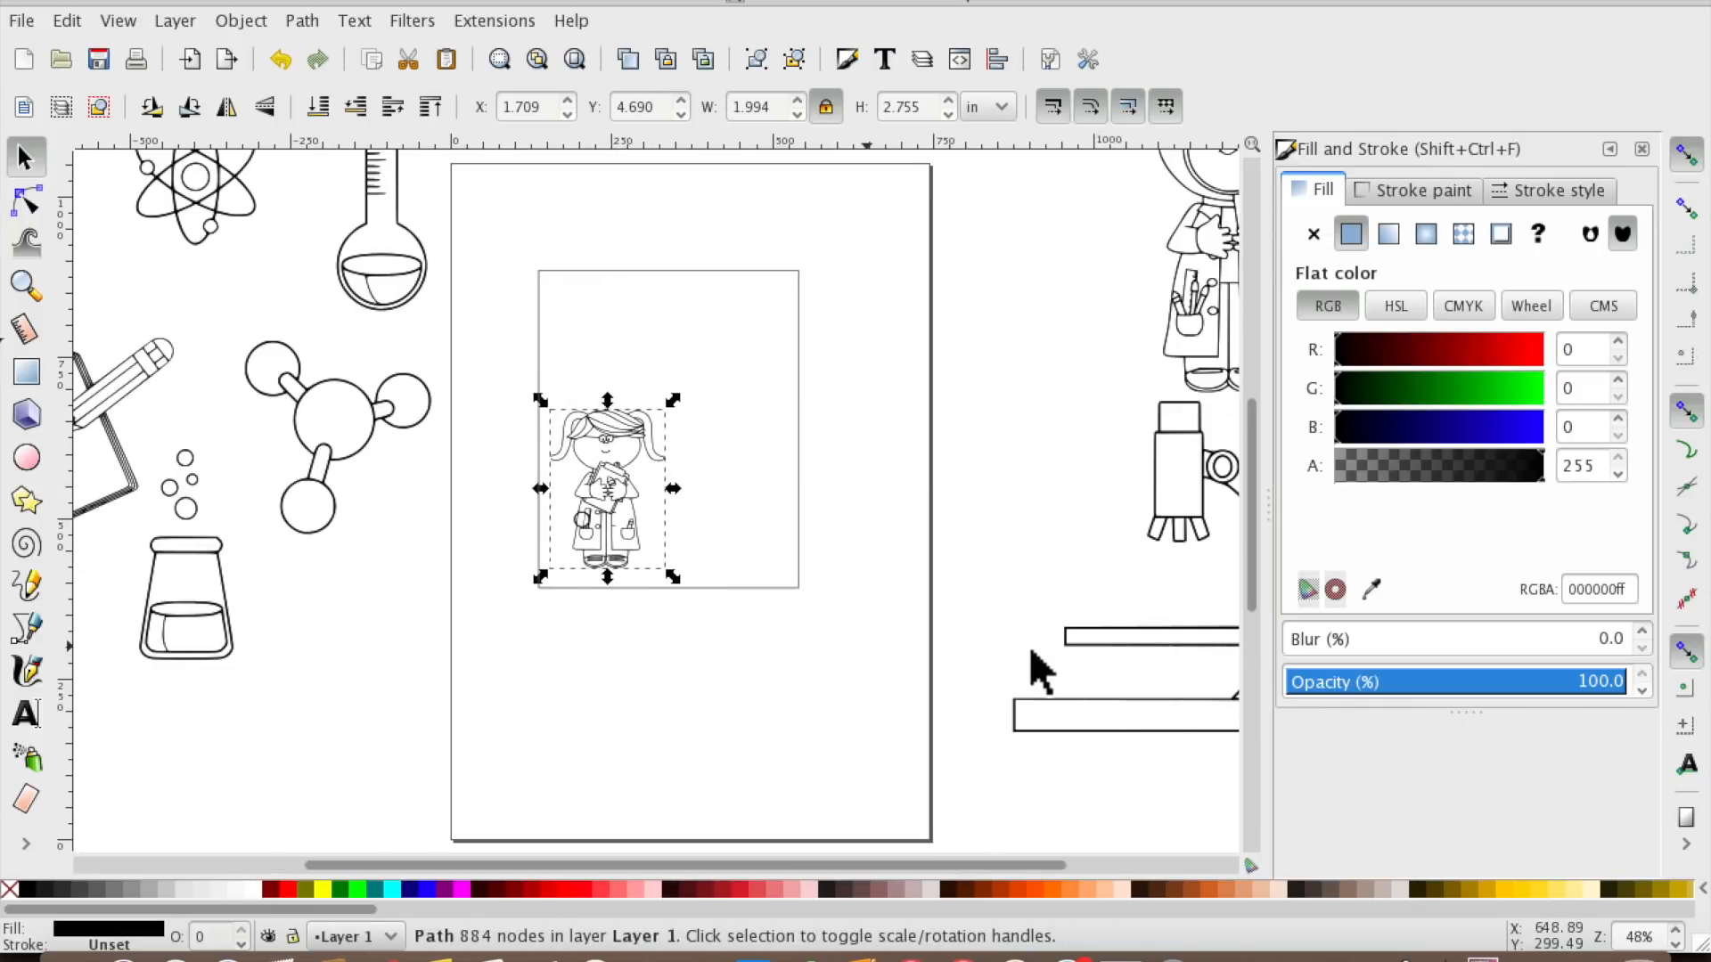
pyautogui.moveTo(1224, 278)
pyautogui.mouseDown()
pyautogui.moveTo(868, 480)
pyautogui.moveTo(849, 557)
pyautogui.moveTo(857, 544)
pyautogui.mouseUp()
pyautogui.click(583, 429)
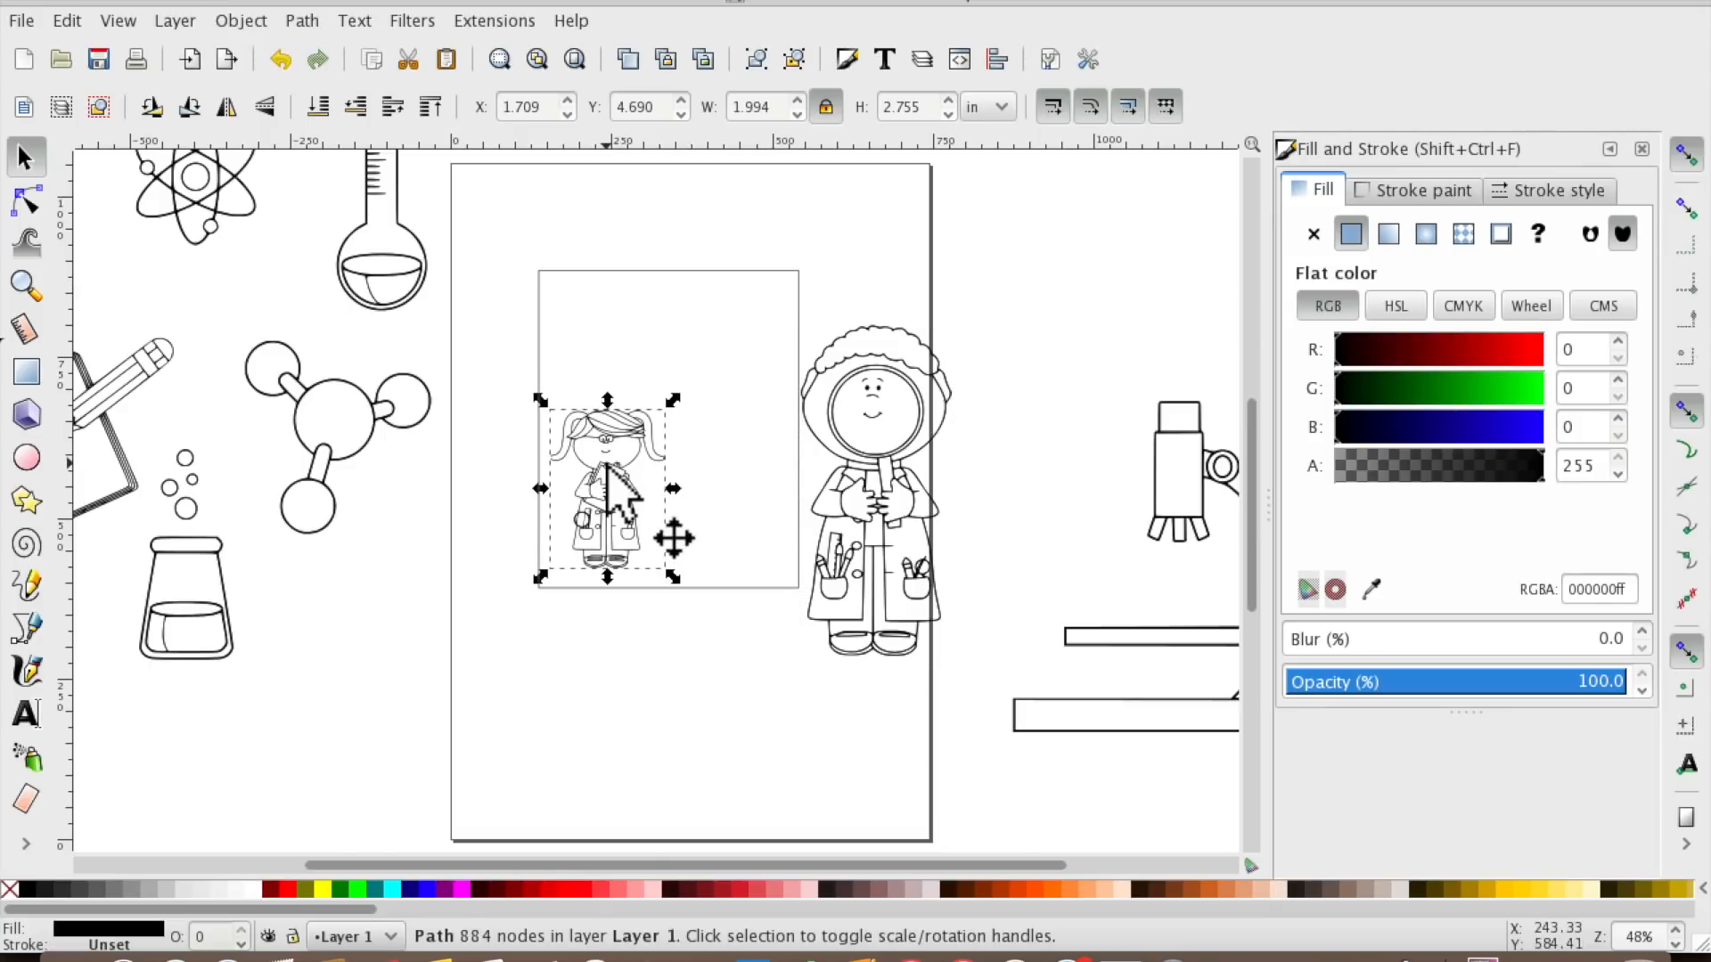
pyautogui.click(906, 477)
pyautogui.moveTo(794, 324)
pyautogui.mouseDown()
pyautogui.moveTo(891, 419)
pyautogui.moveTo(857, 378)
pyautogui.mouseUp()
pyautogui.moveTo(909, 488)
pyautogui.mouseDown()
pyautogui.moveTo(752, 458)
pyautogui.moveTo(733, 466)
pyautogui.moveTo(745, 489)
pyautogui.moveTo(733, 439)
pyautogui.mouseUp()
pyautogui.moveTo(673, 383); pyautogui.dragTo(673, 372)
pyautogui.click(692, 606)
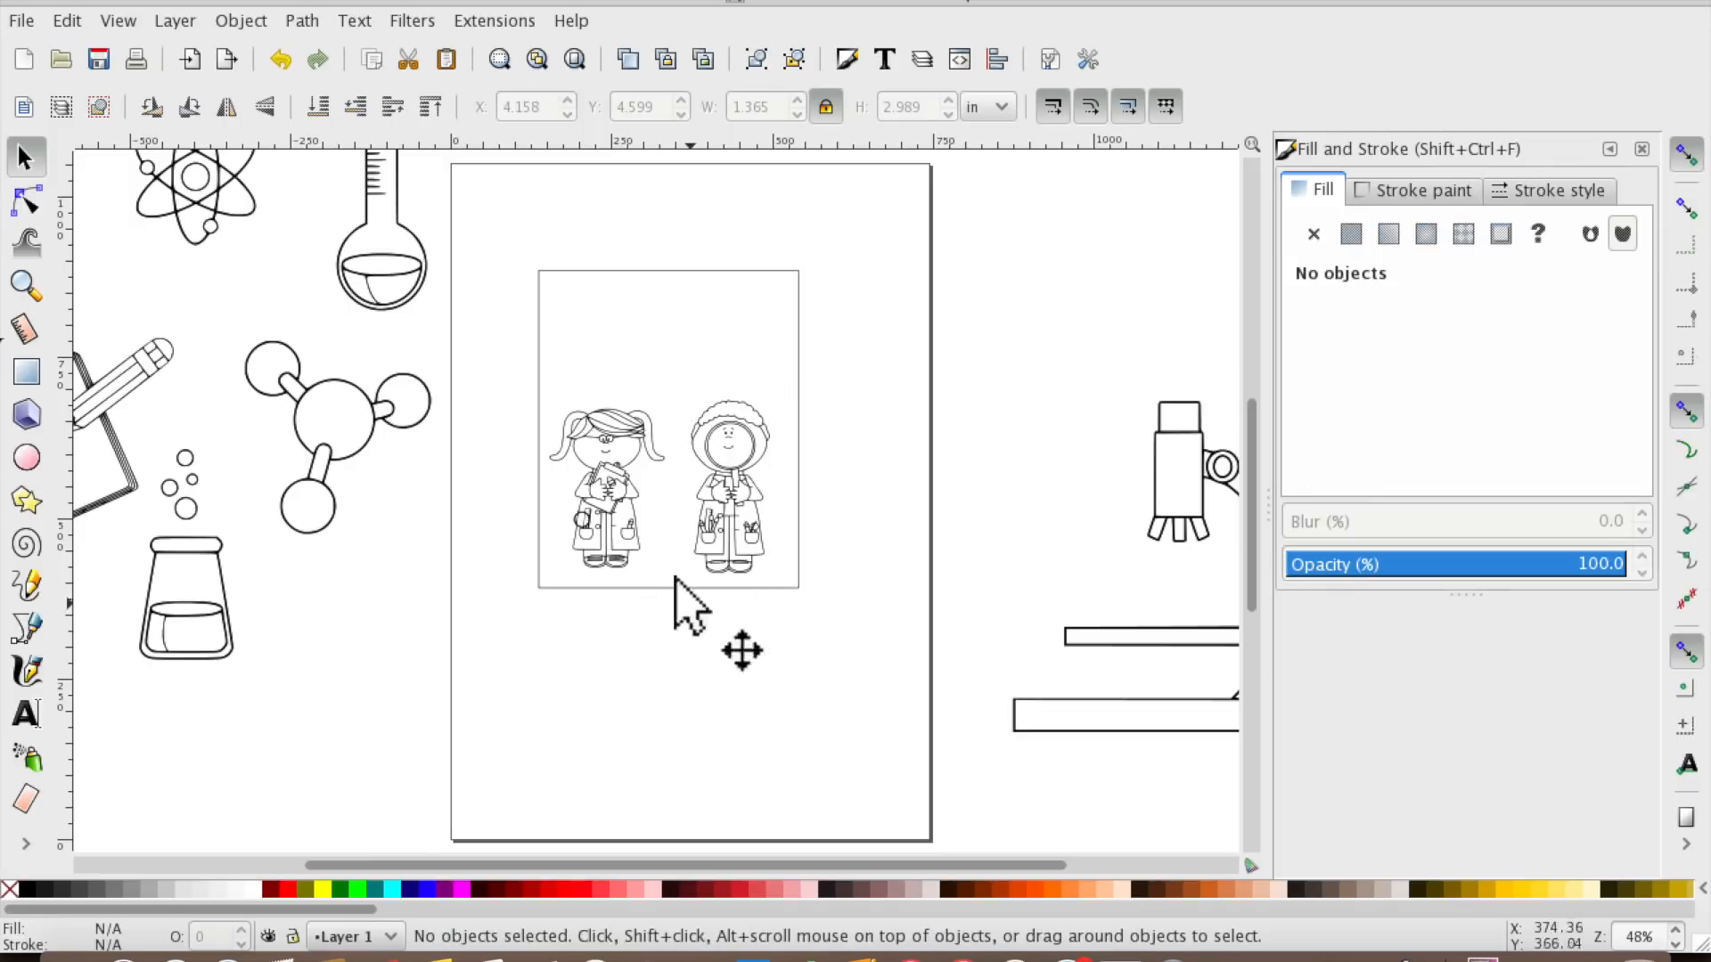
# Reduce the boy scientist's height to 2.789 in to match the girl and line him up level with her.
pyautogui.click(629, 509)
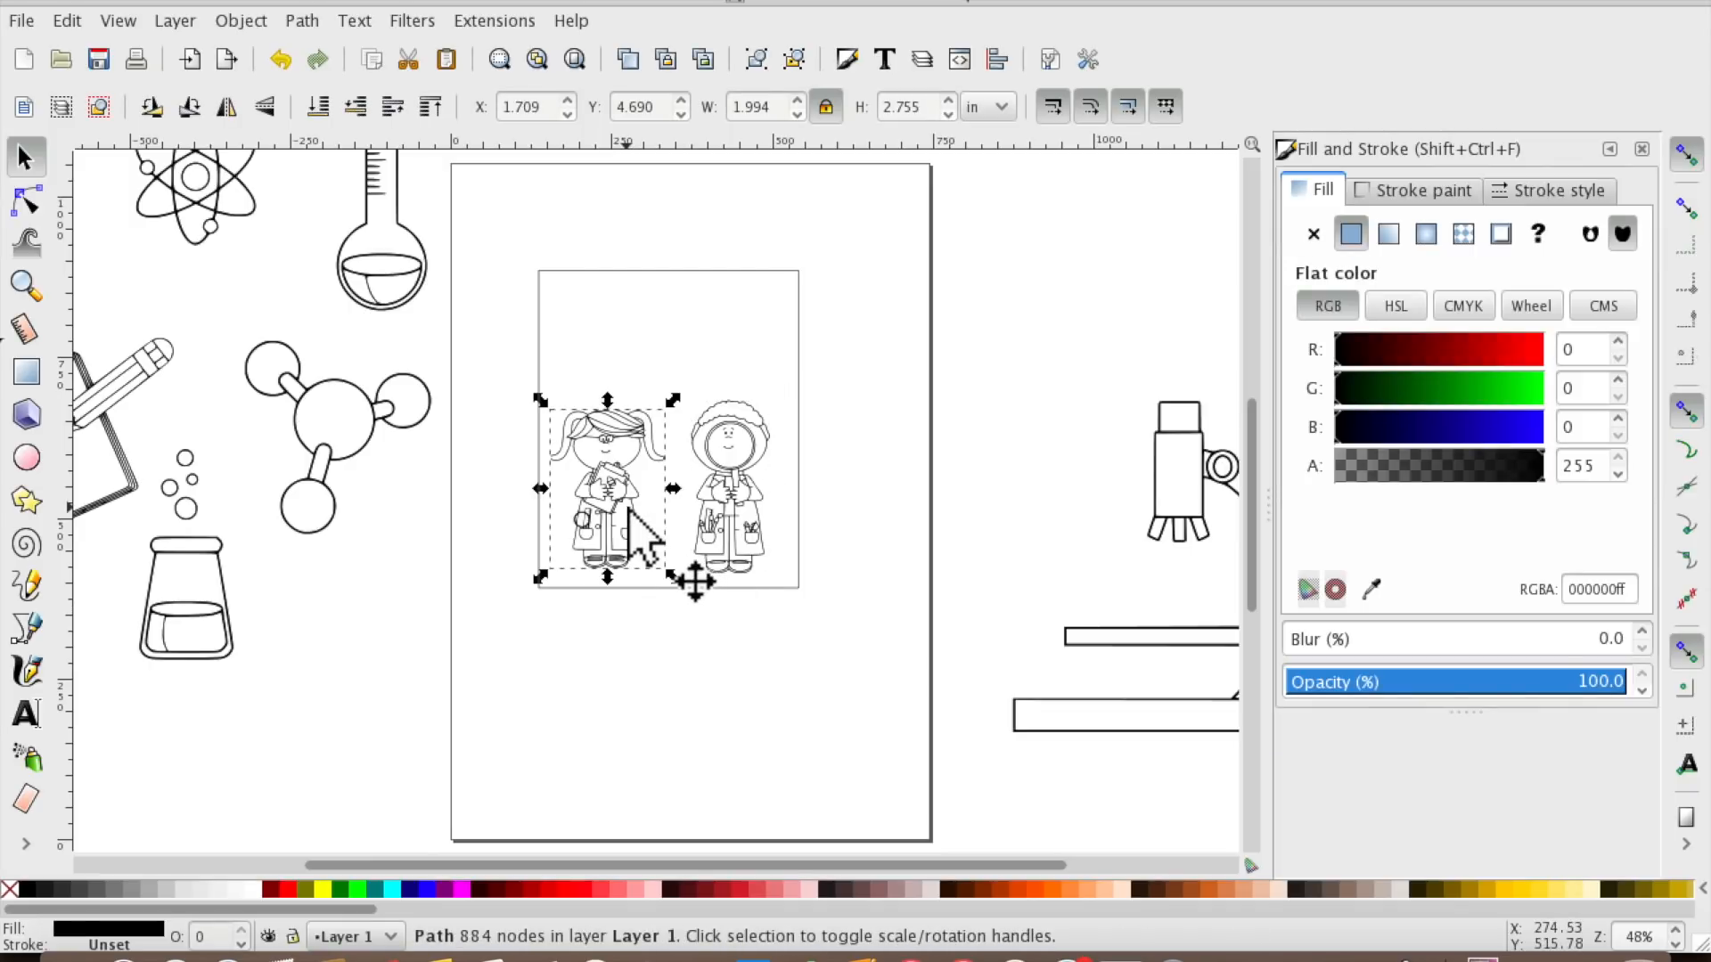
pyautogui.click(722, 499)
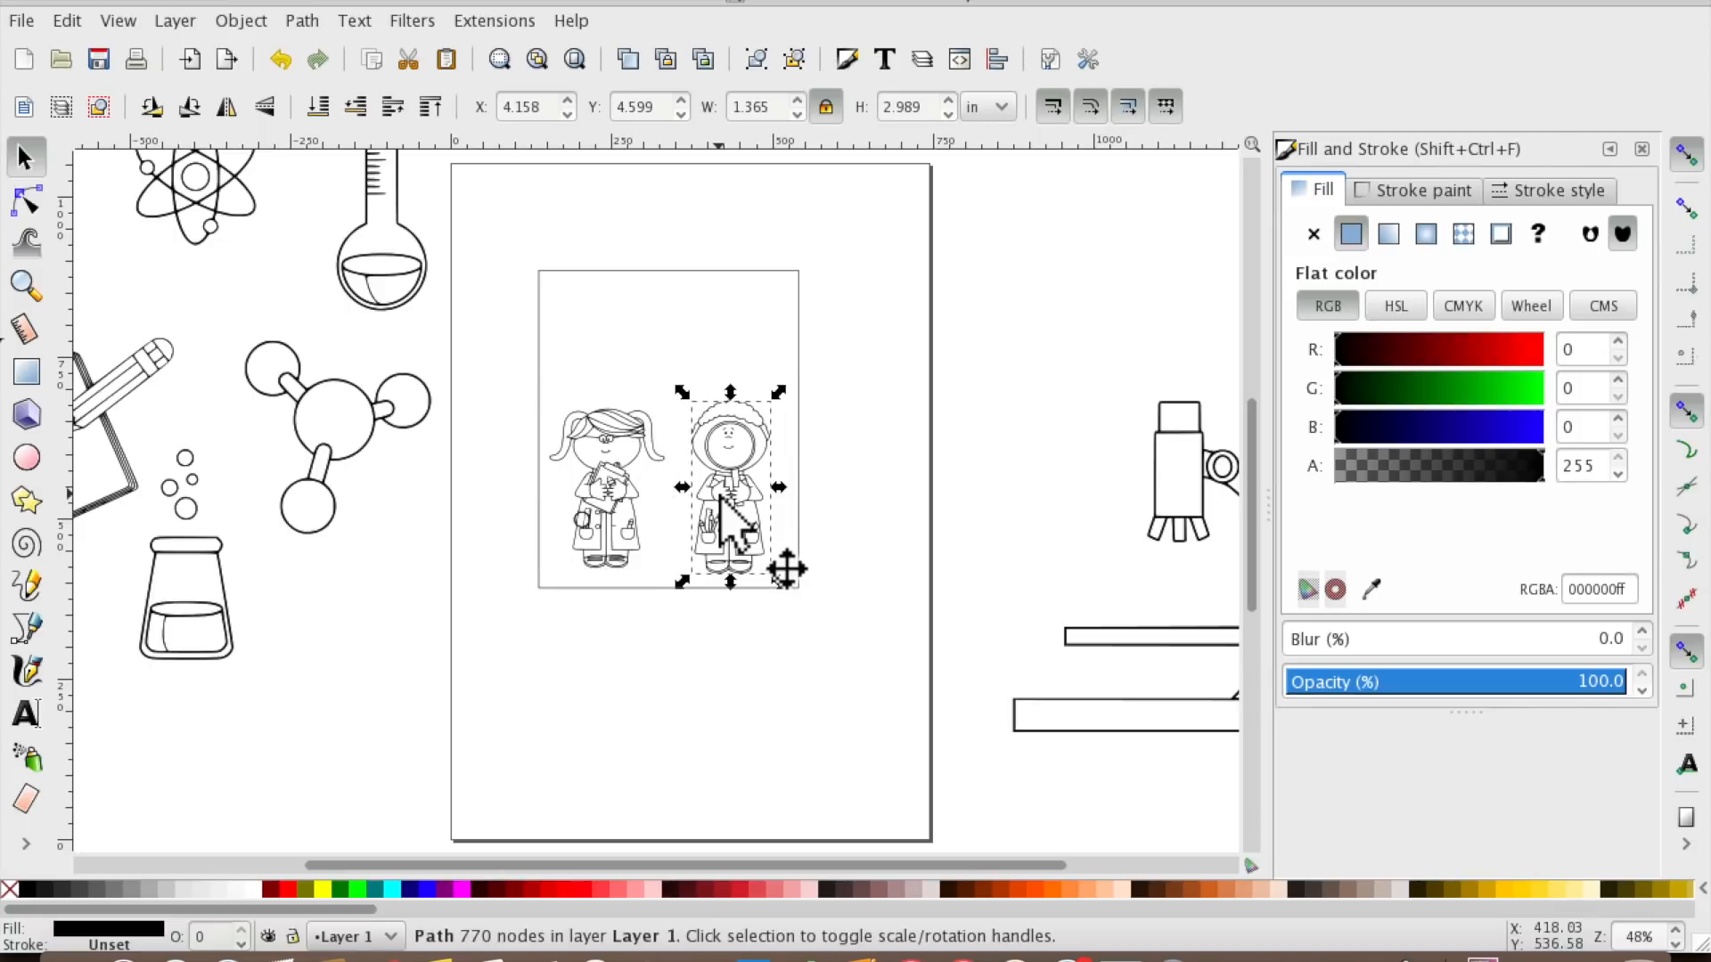
pyautogui.click(949, 115)
pyautogui.click(949, 115)
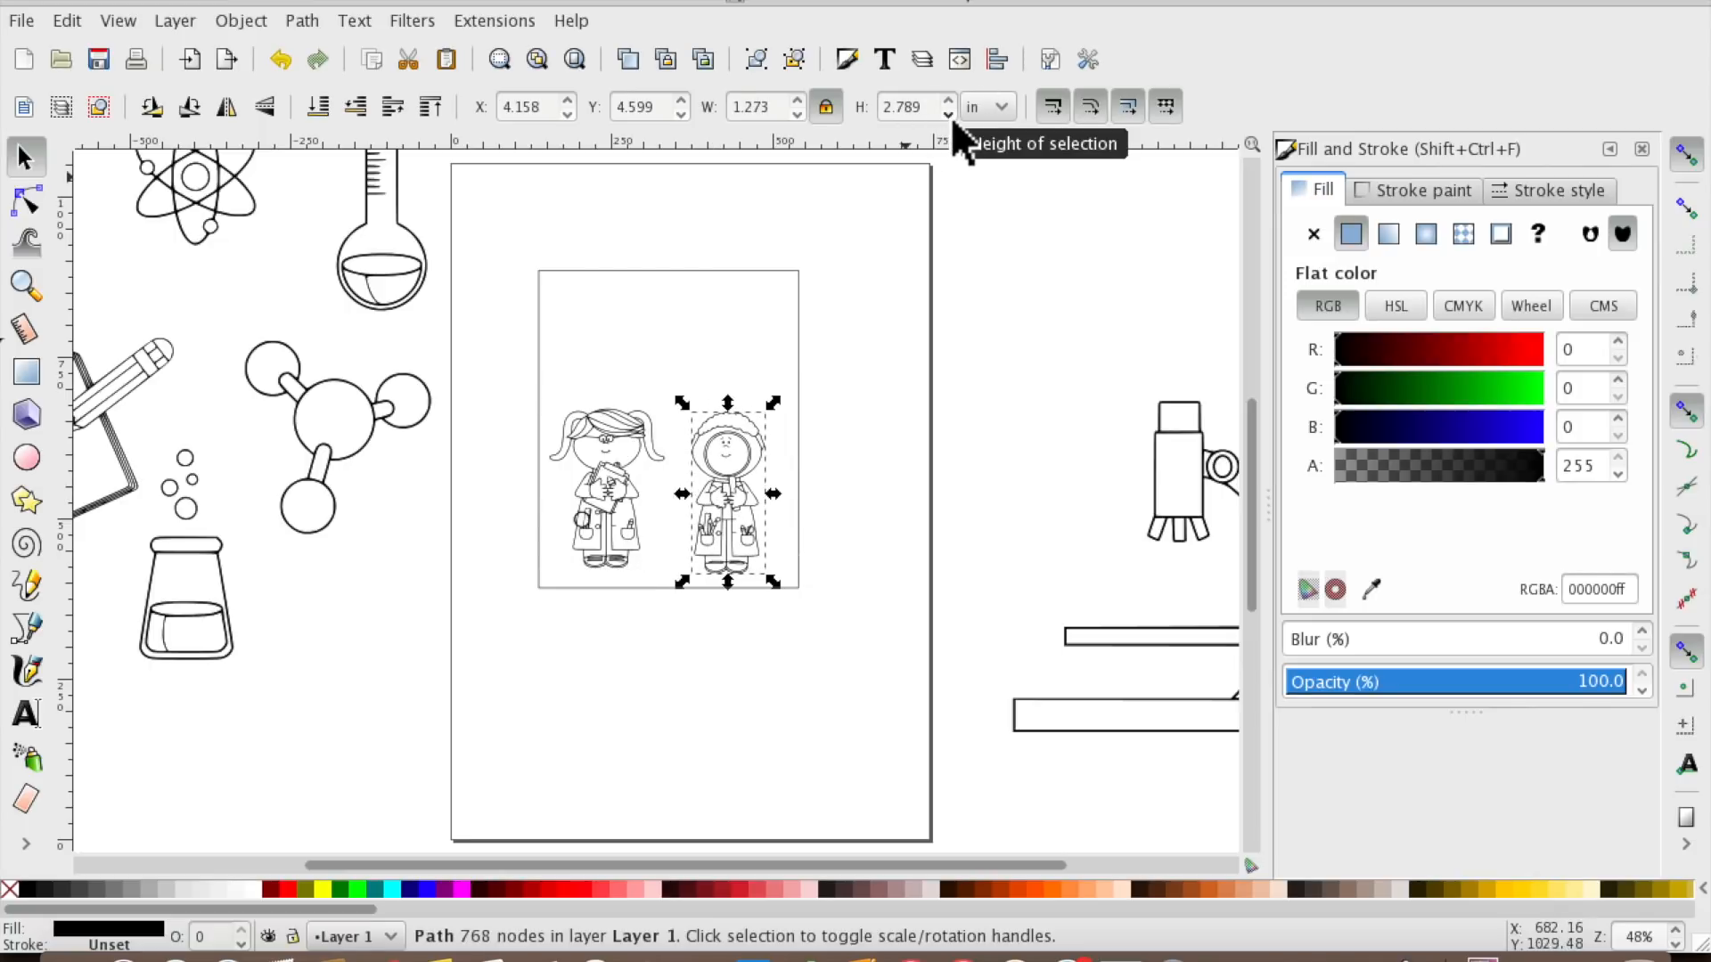
pyautogui.click(891, 534)
pyautogui.moveTo(718, 496); pyautogui.dragTo(723, 500)
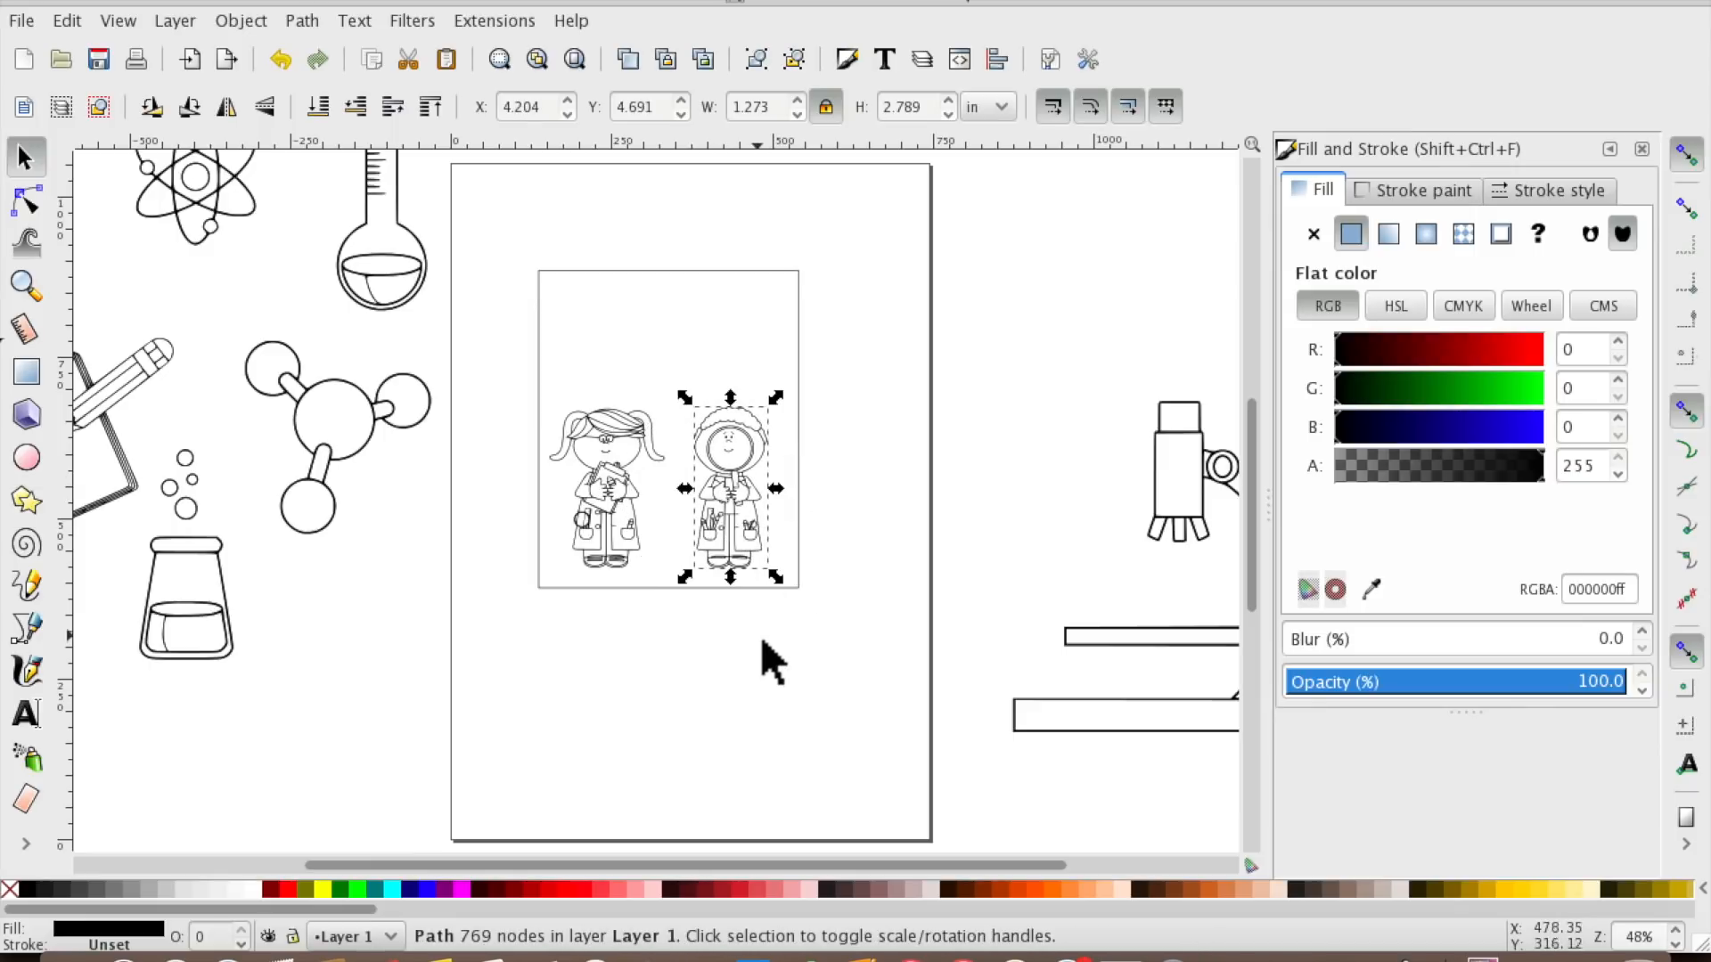
pyautogui.click(943, 617)
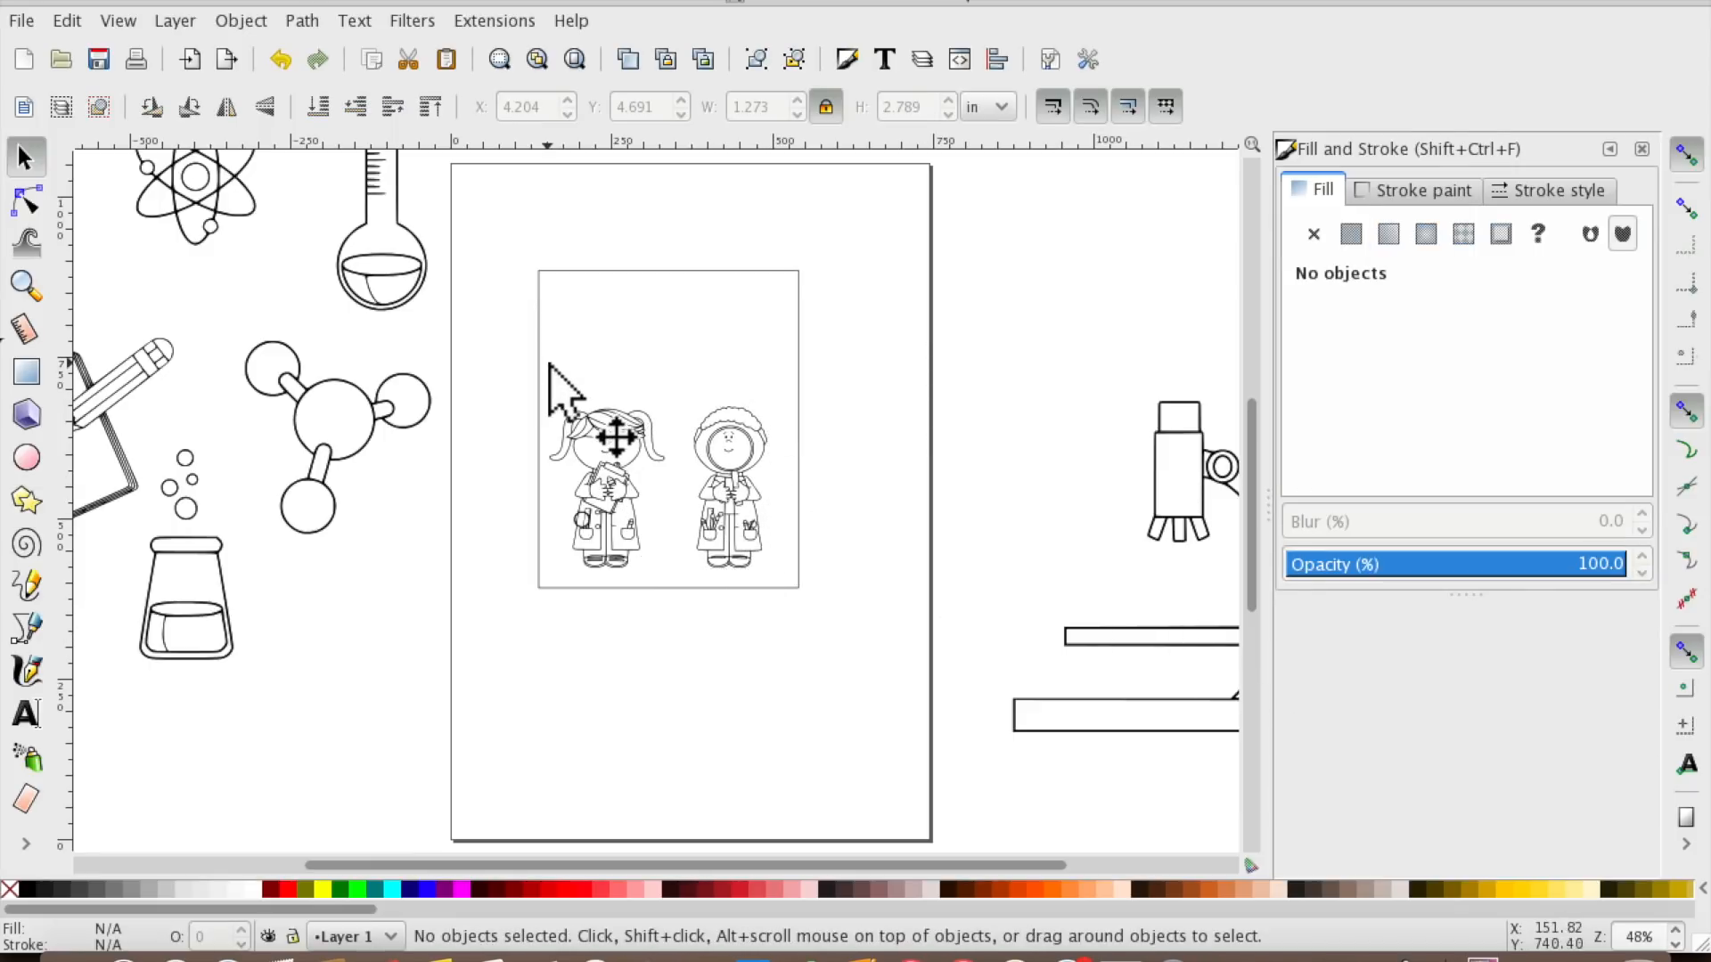
# Move the tall round-bottomed flask to just above the girl's head and shrink it to about 0.48 × 1.15 in.
pyautogui.hscroll(-10, 550, 365)
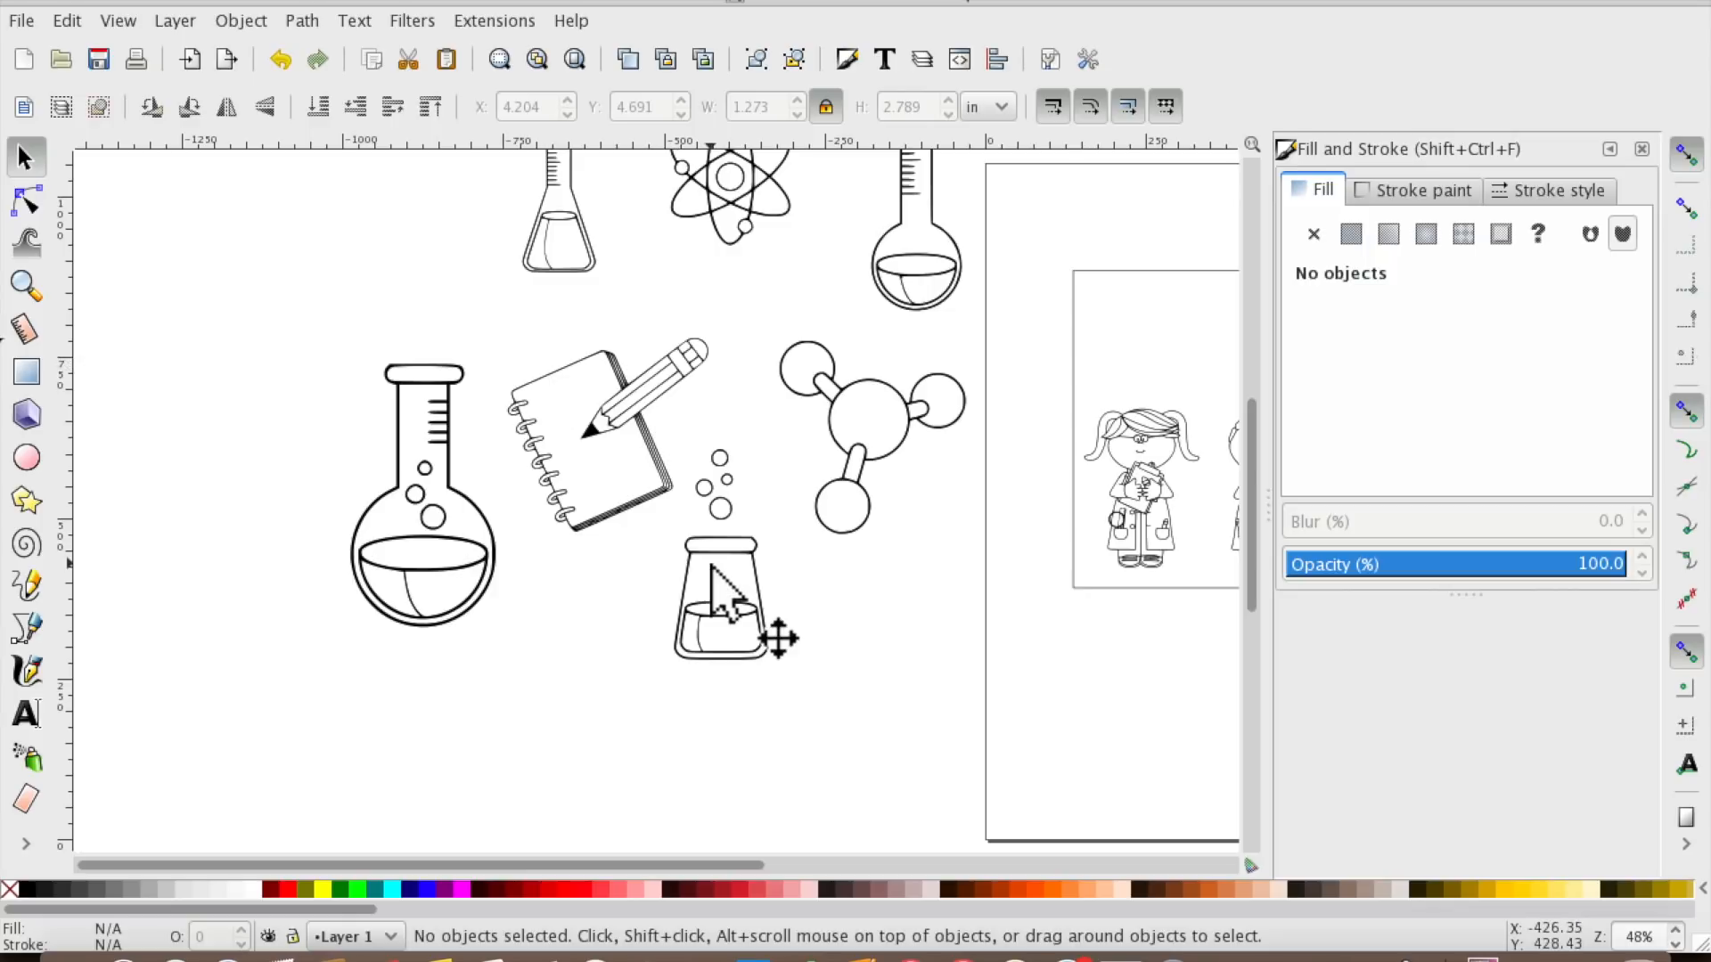
pyautogui.hscroll(9, 710, 564)
pyautogui.scroll(6, 710, 564)
pyautogui.scroll(-9, 710, 564)
pyautogui.hscroll(-6, 710, 564)
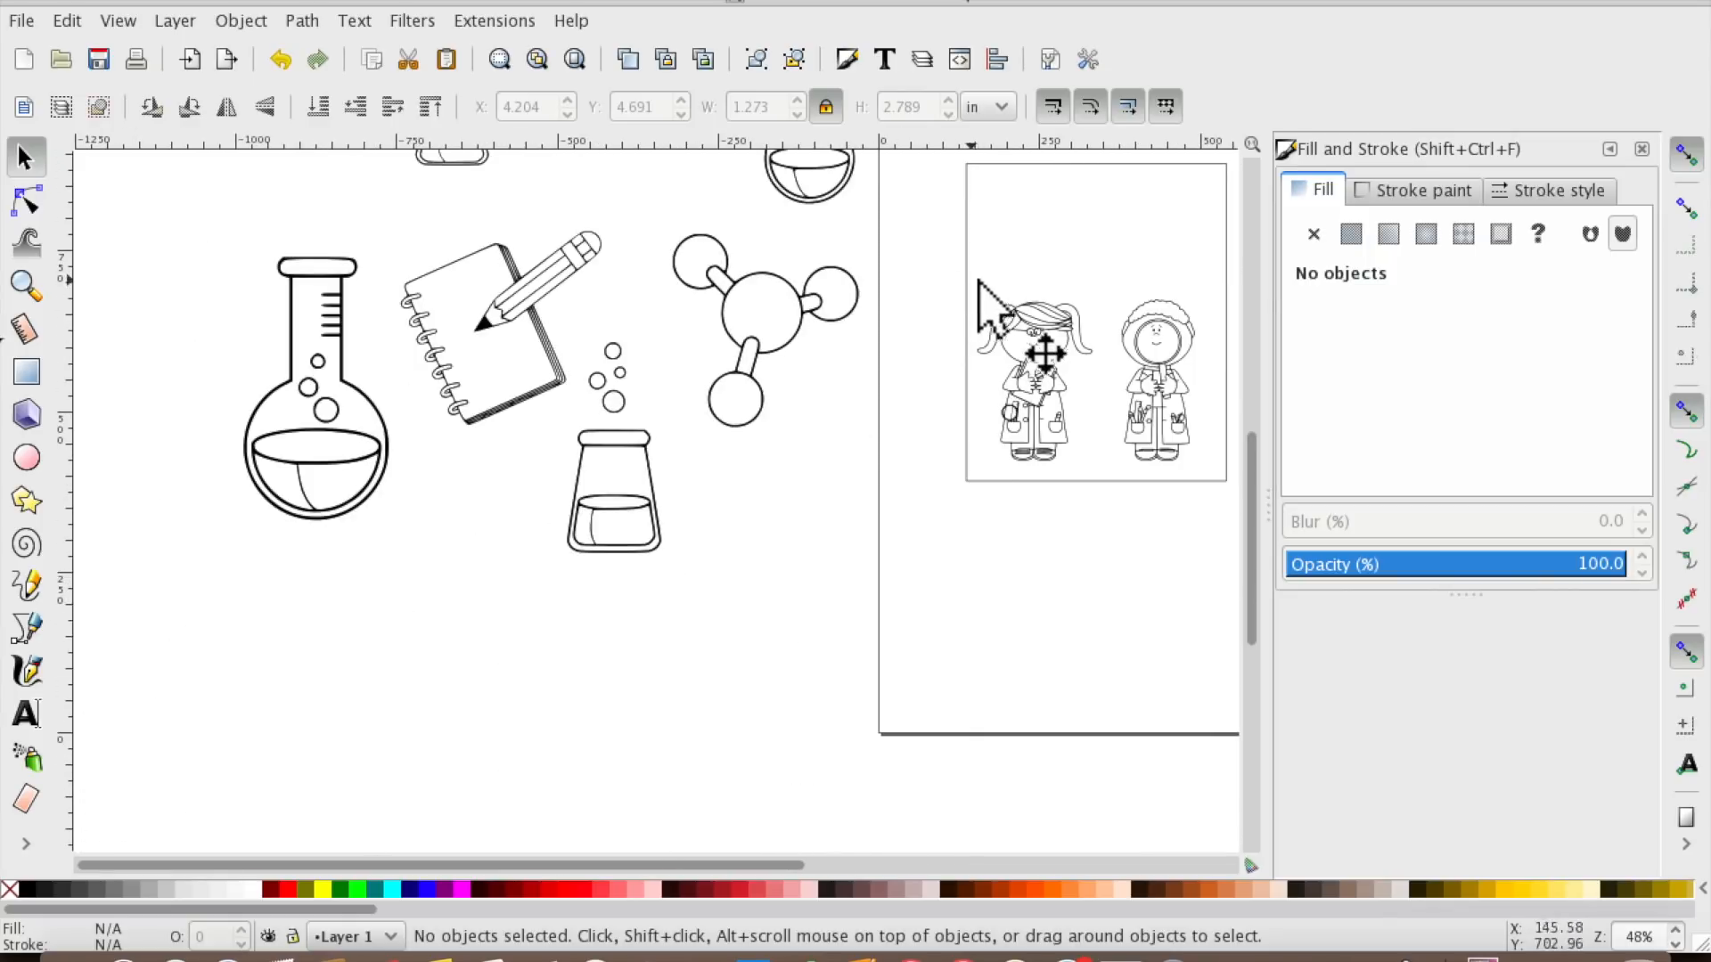
pyautogui.hscroll(6, 1000, 451)
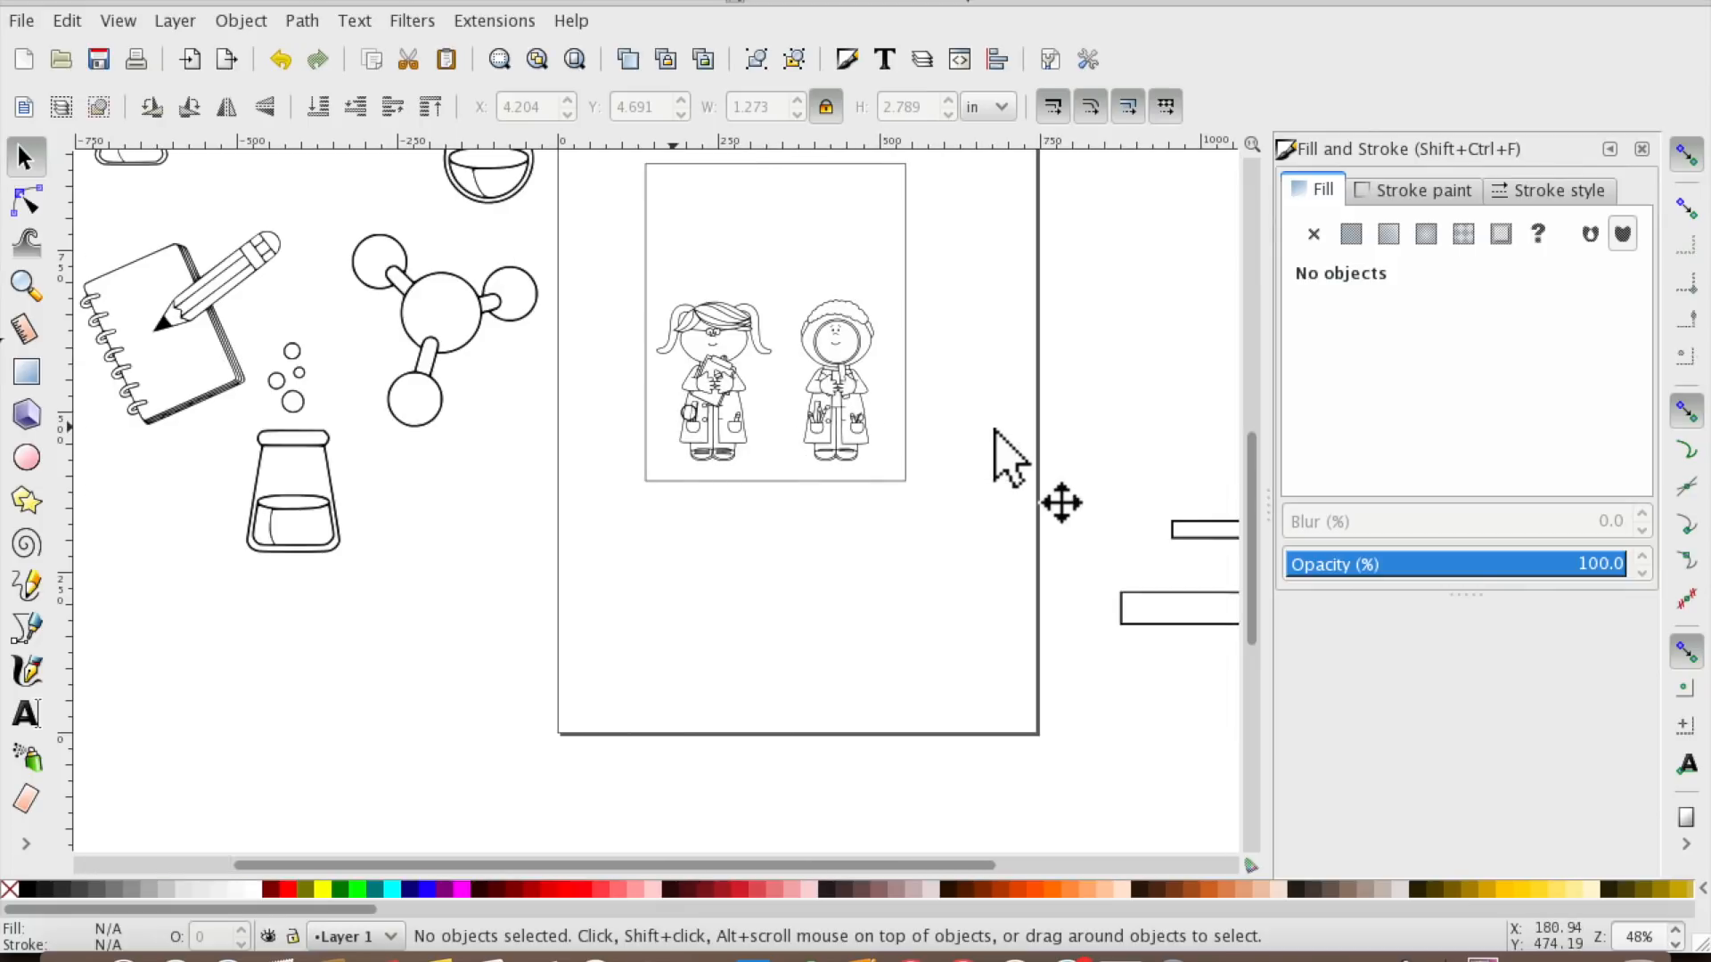
pyautogui.hscroll(-2, 723, 525)
pyautogui.scroll(3, 723, 526)
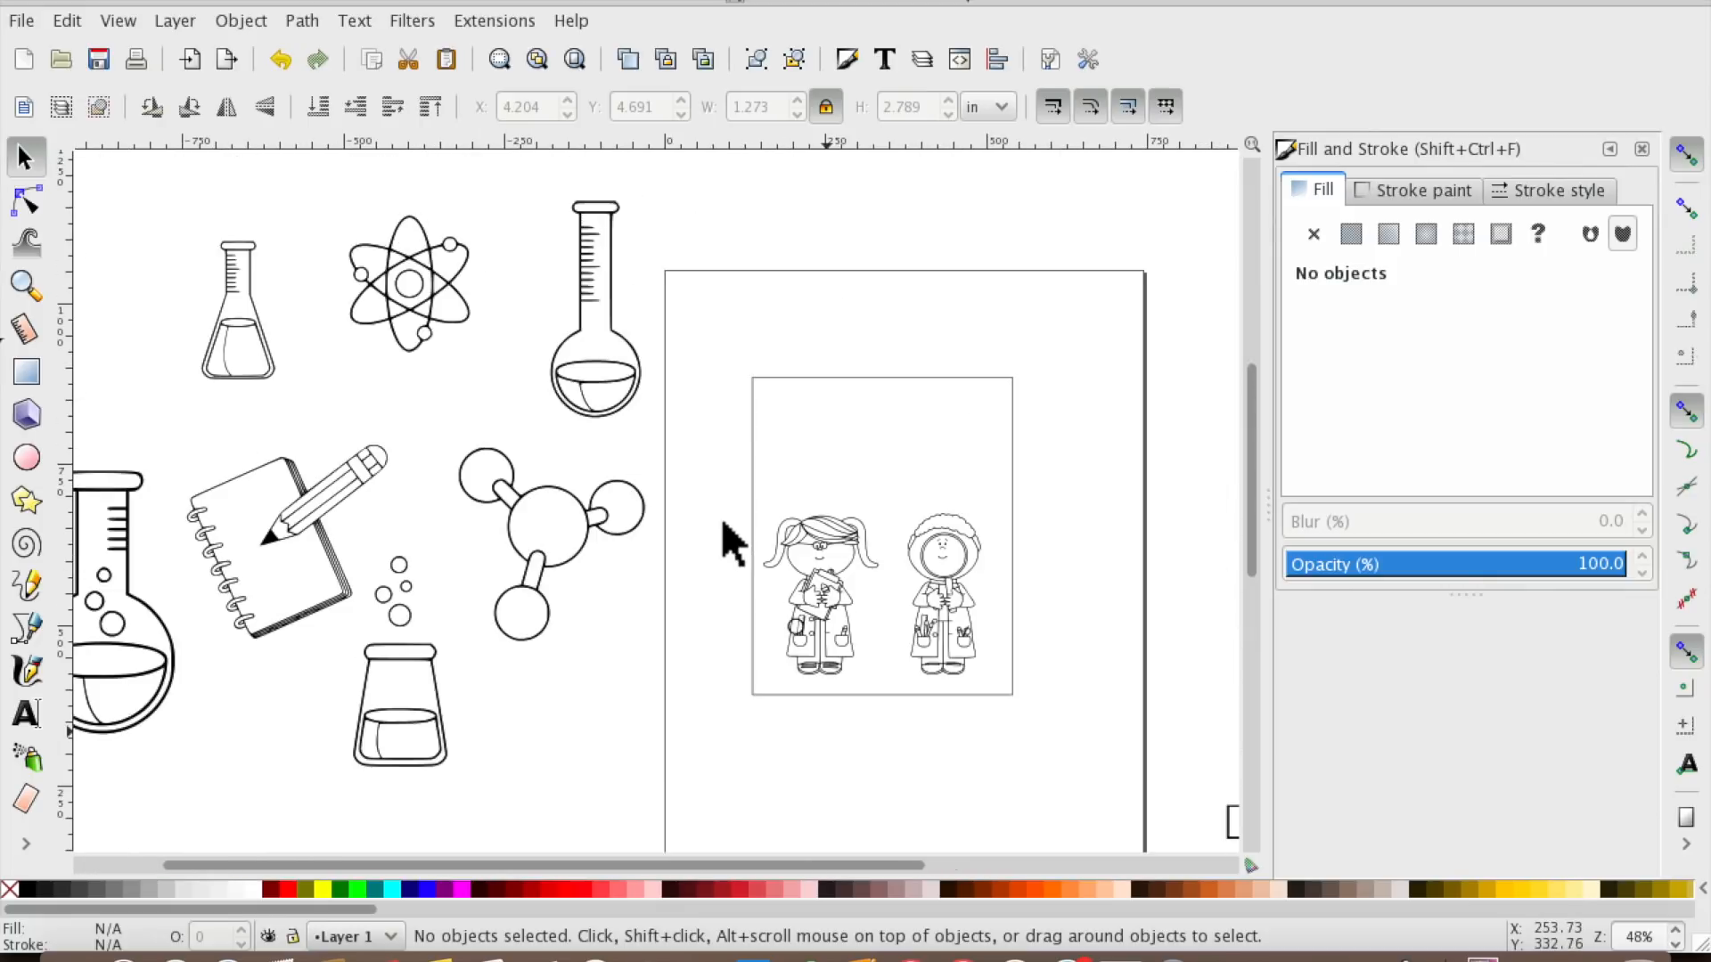
pyautogui.moveTo(610, 335); pyautogui.dragTo(842, 451)
pyautogui.moveTo(771, 254); pyautogui.dragTo(834, 313)
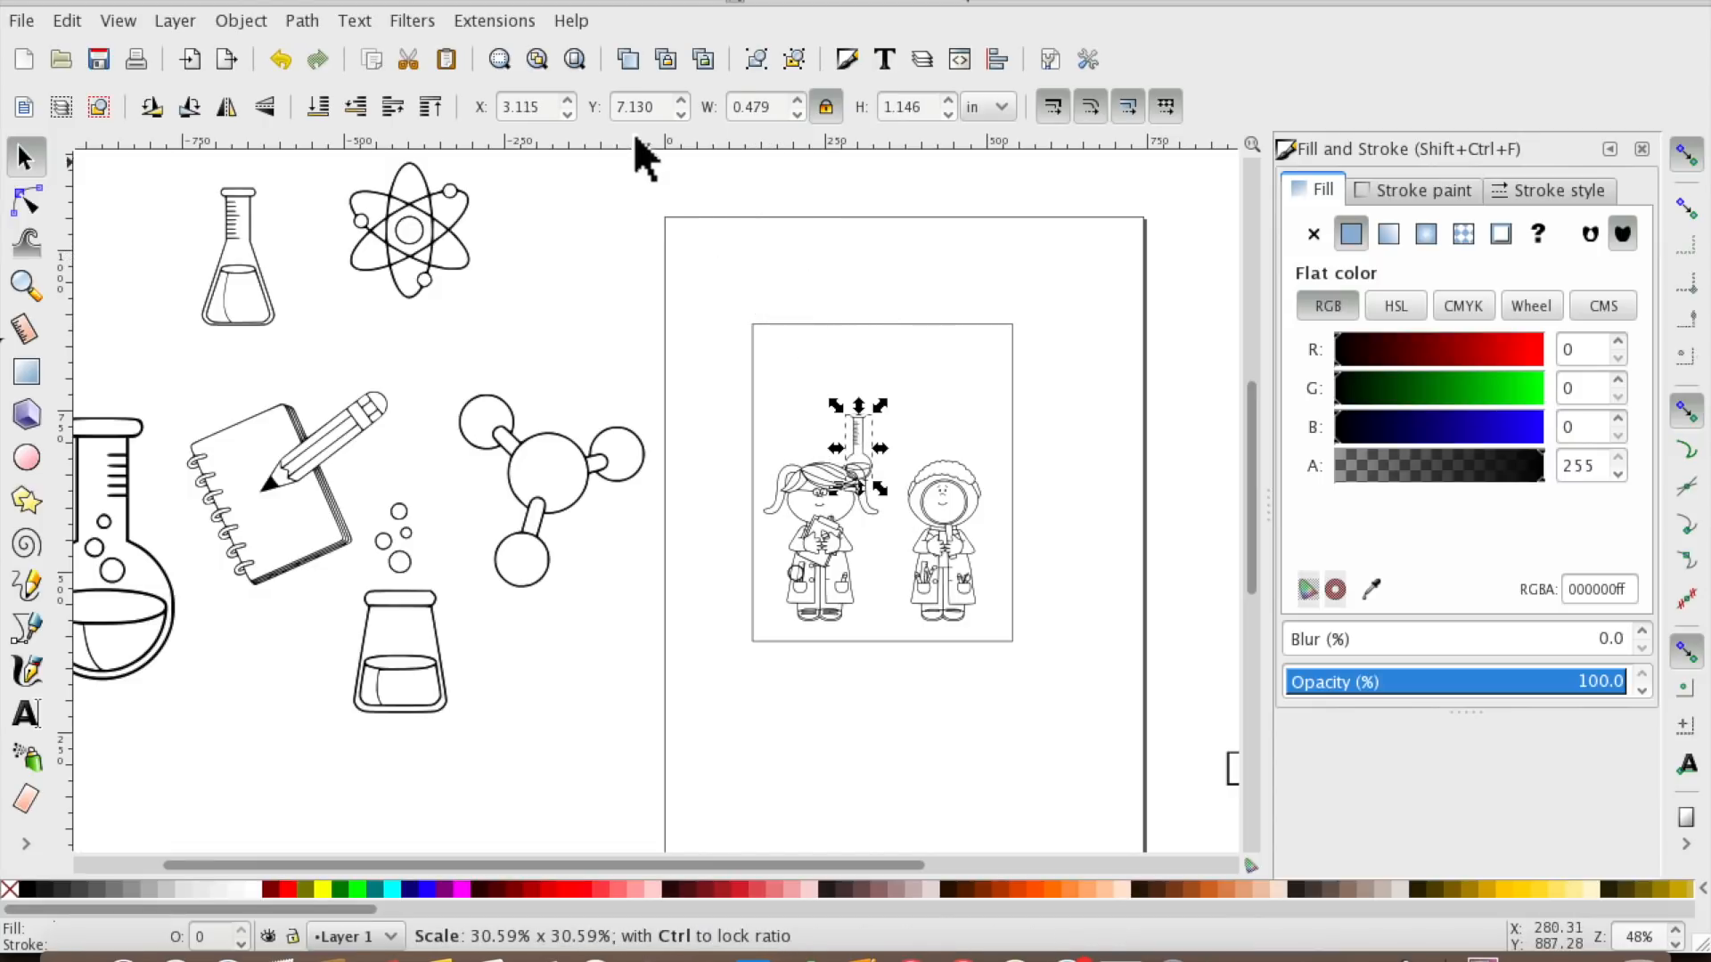
# Move the tall round-bottomed flask clear of the girl's hair, above her head, and enlarge it proportionally to about 0.59 × 1.40 in.
pyautogui.click(500, 60)
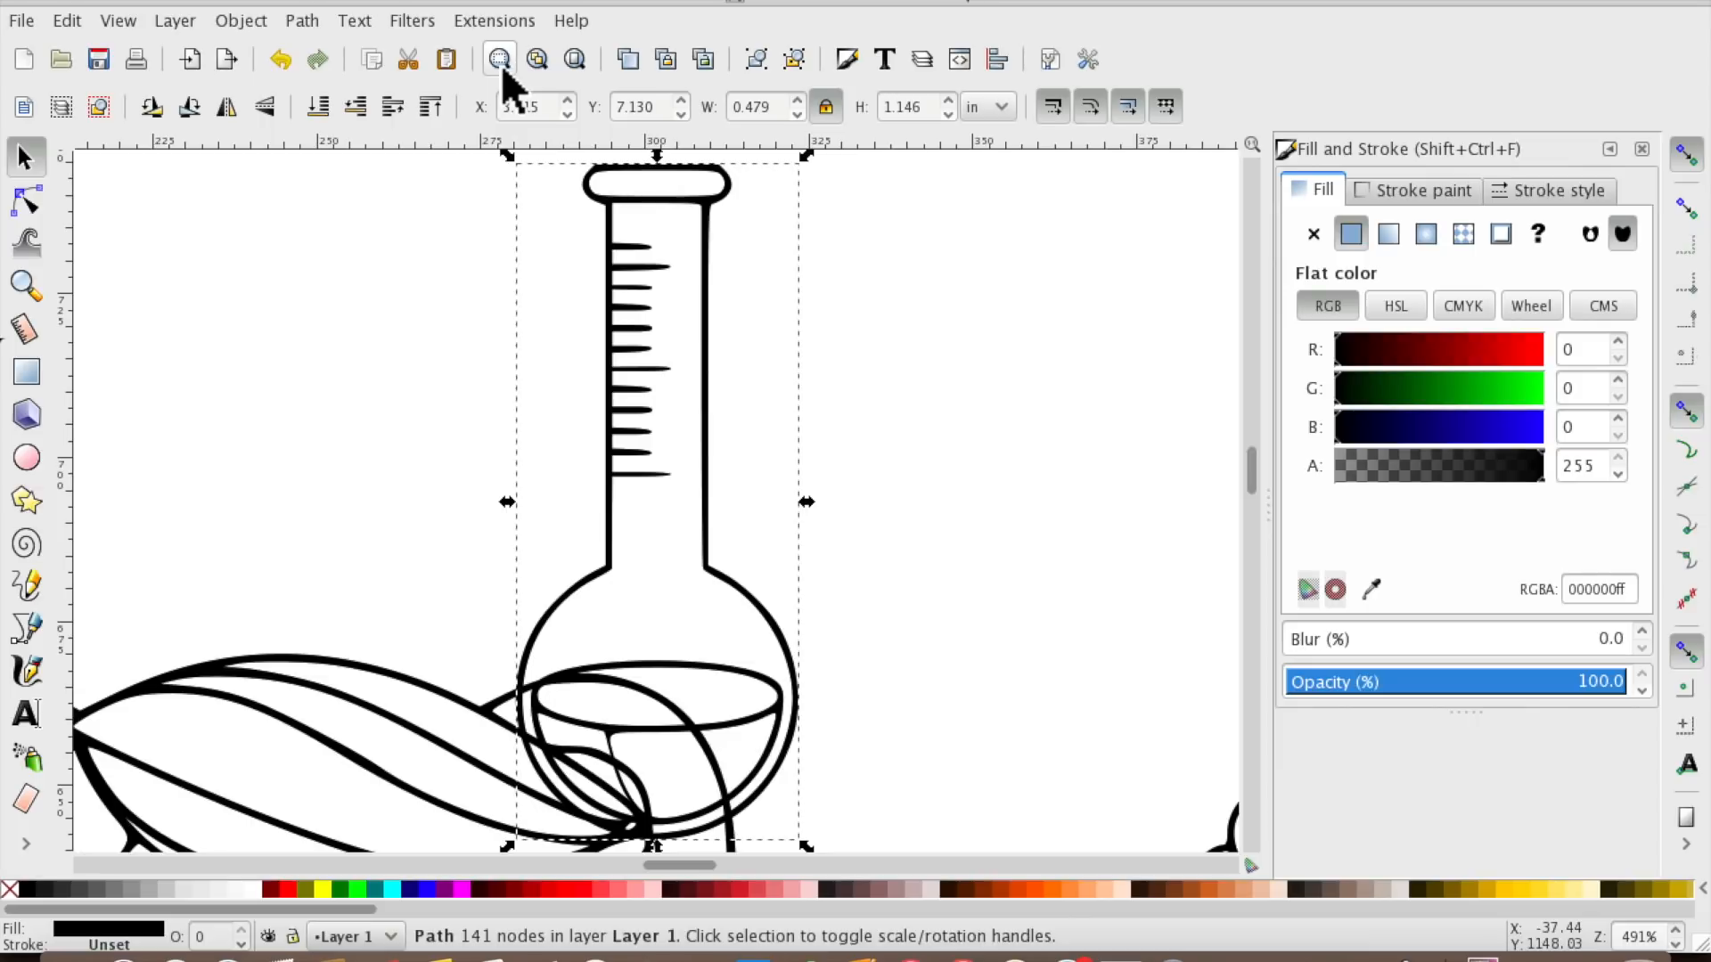
pyautogui.click(573, 60)
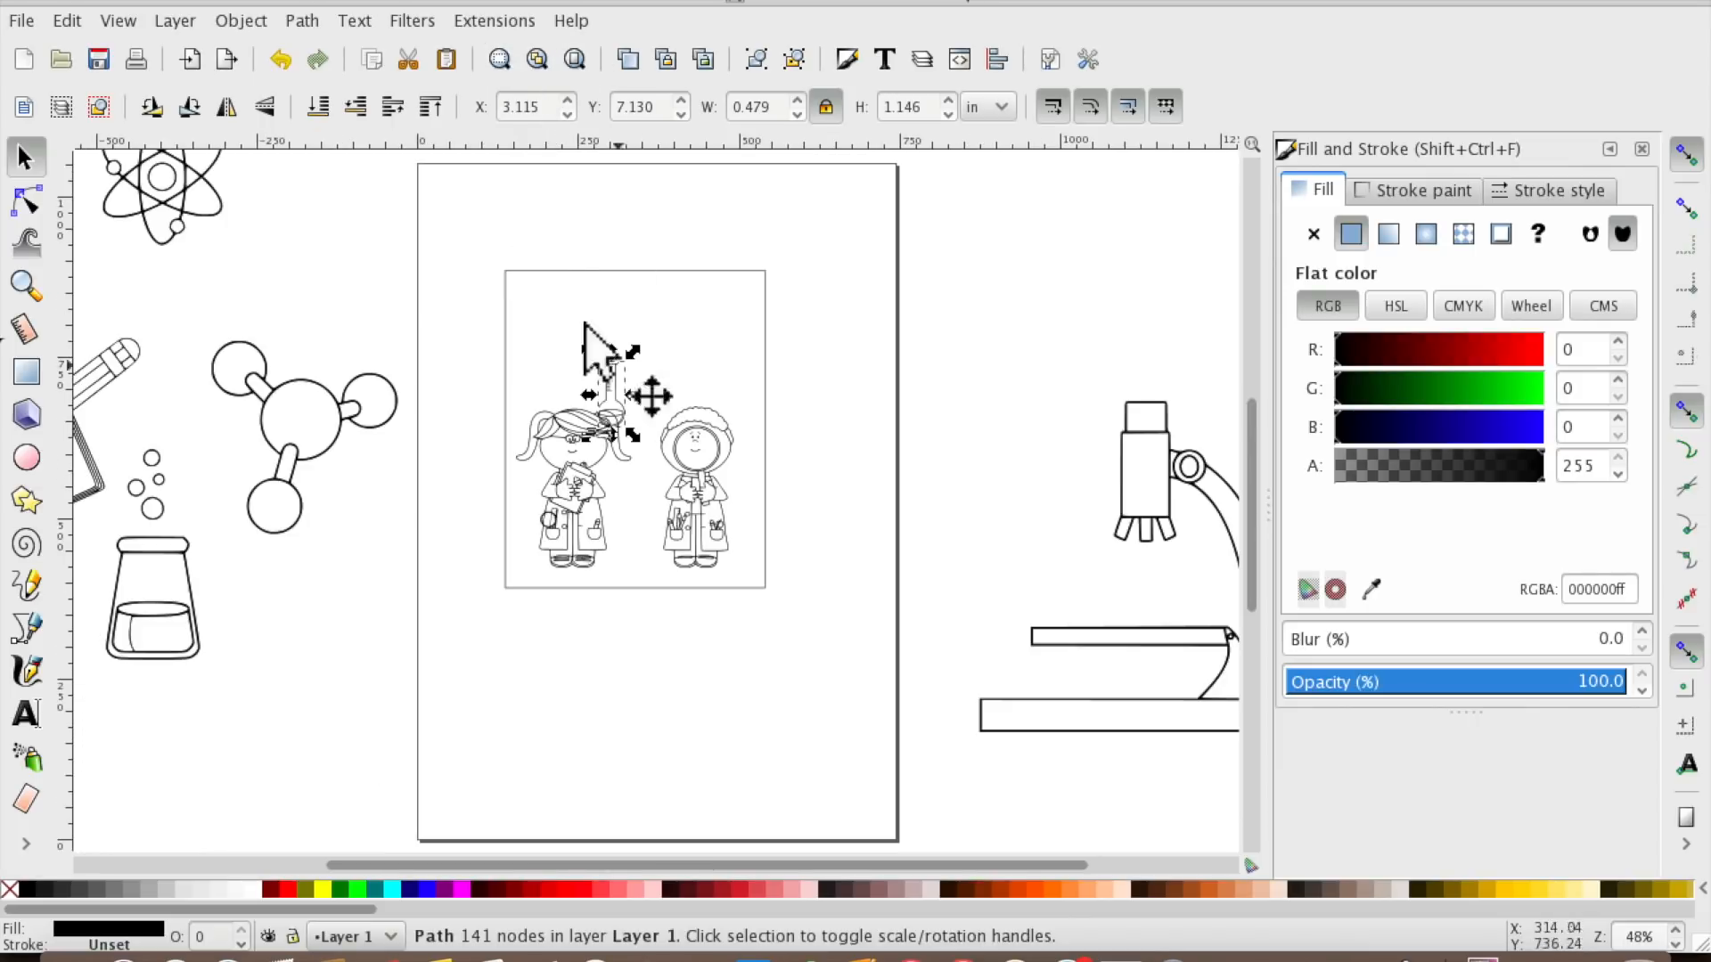
pyautogui.click(26, 285)
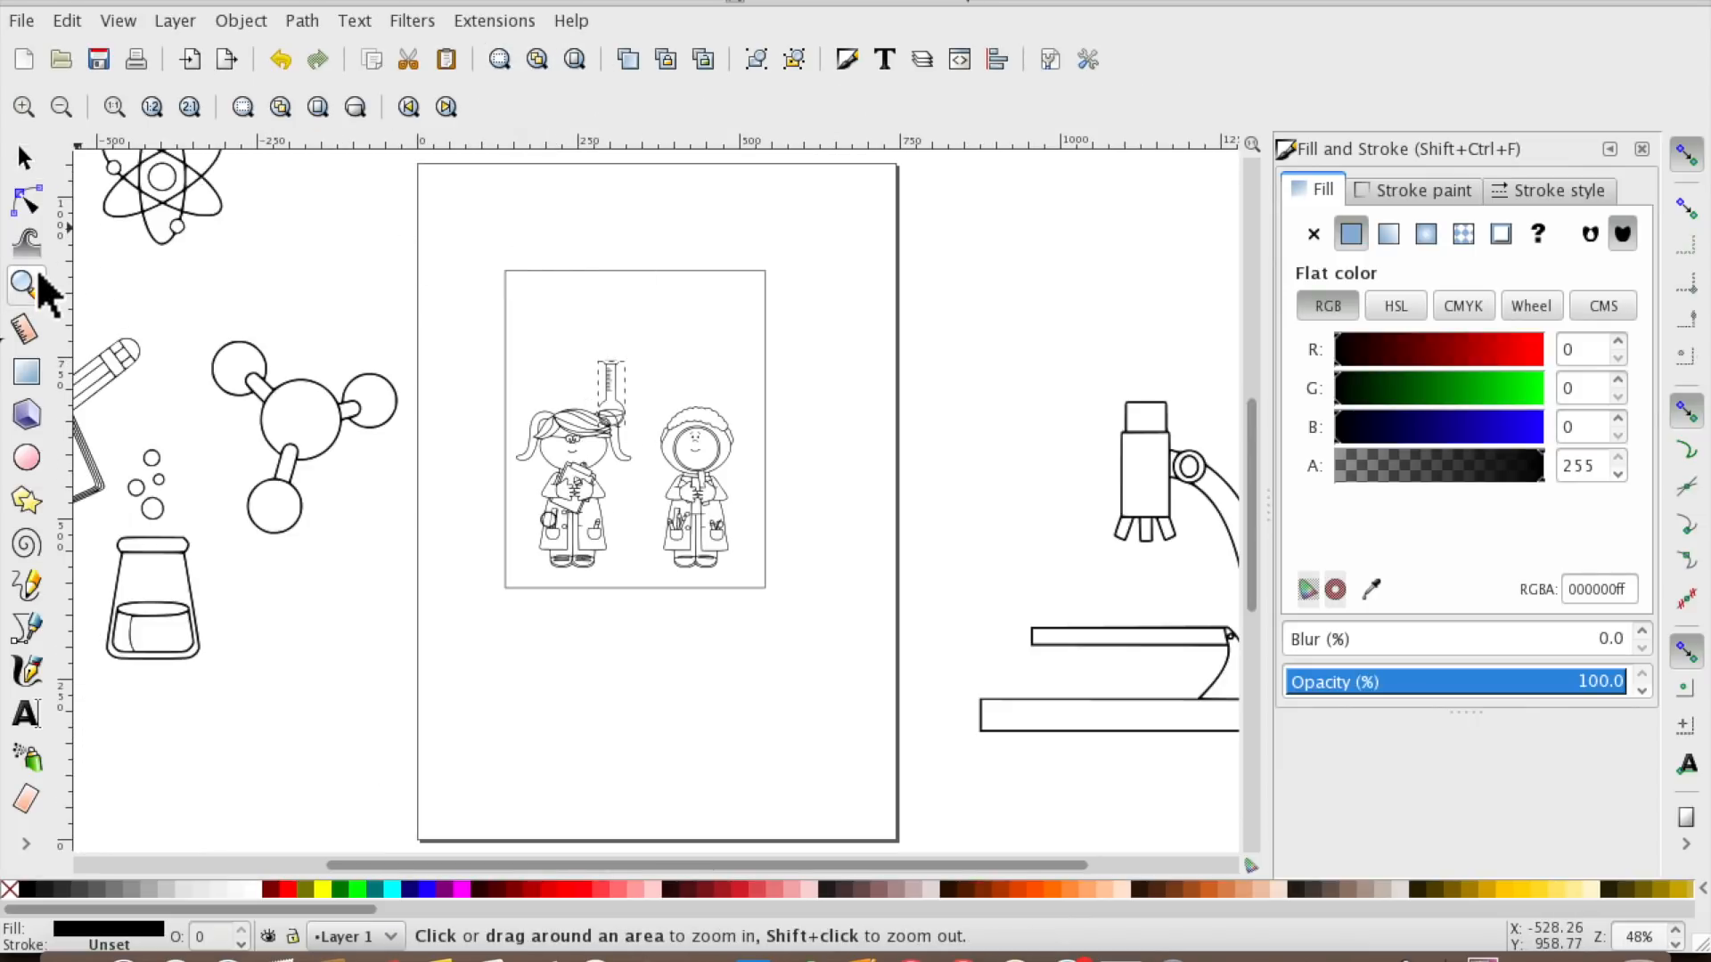
pyautogui.click(630, 419)
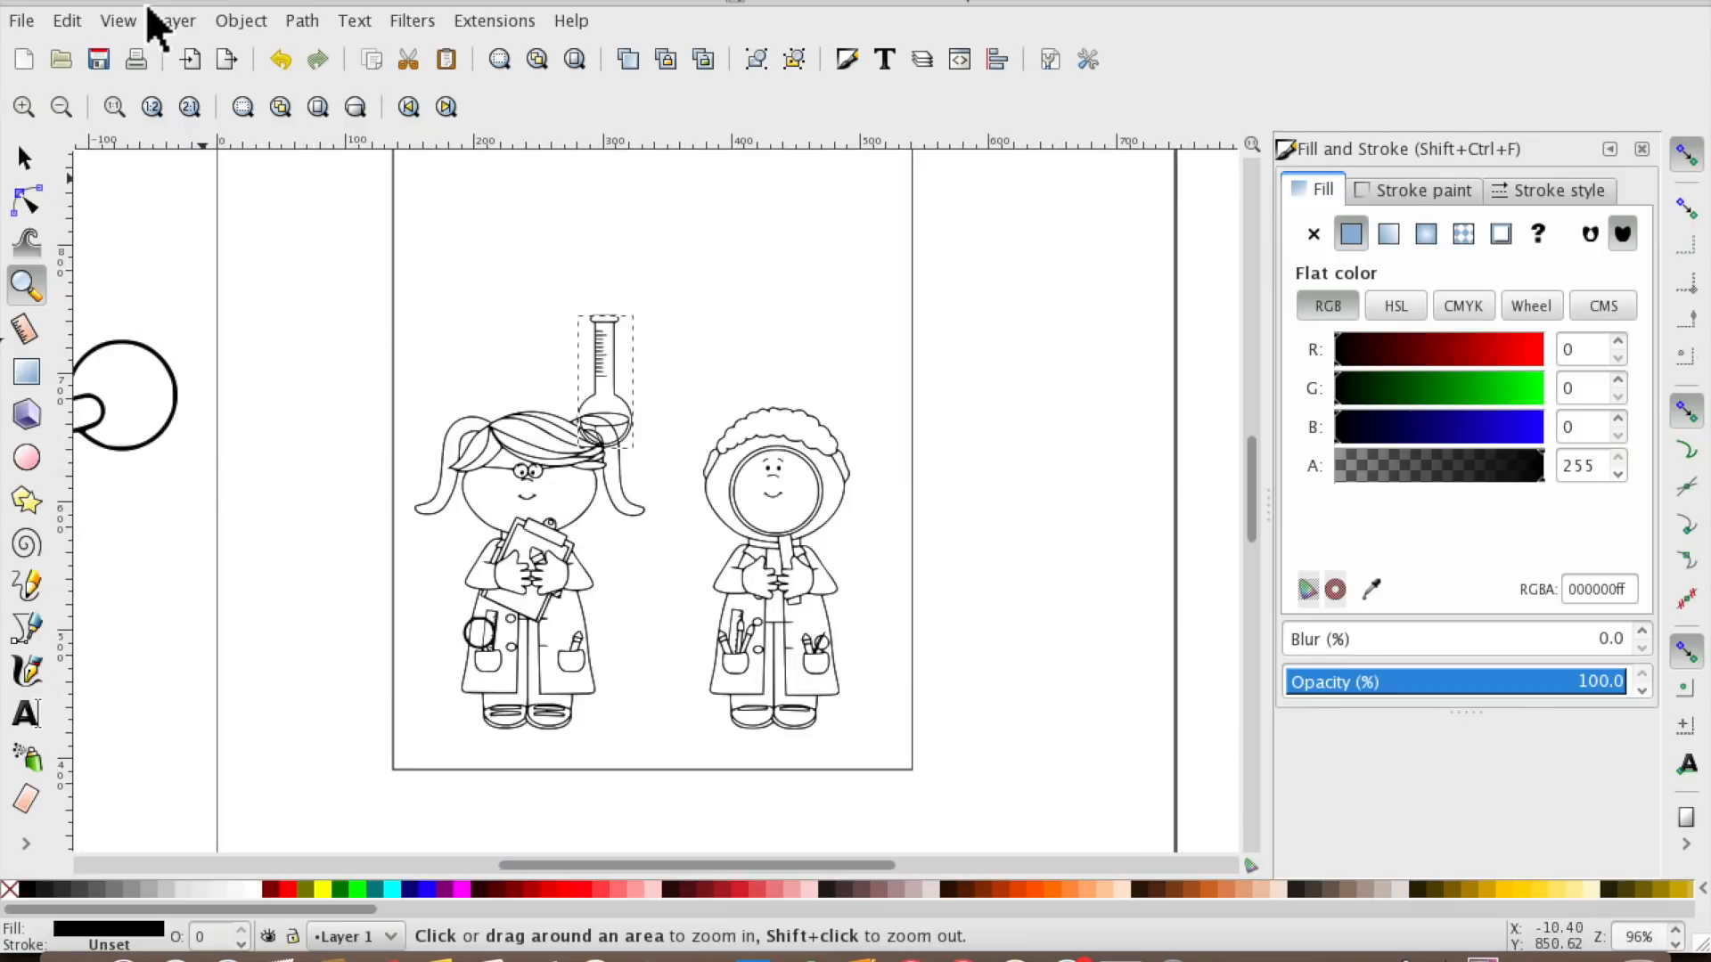
pyautogui.click(27, 157)
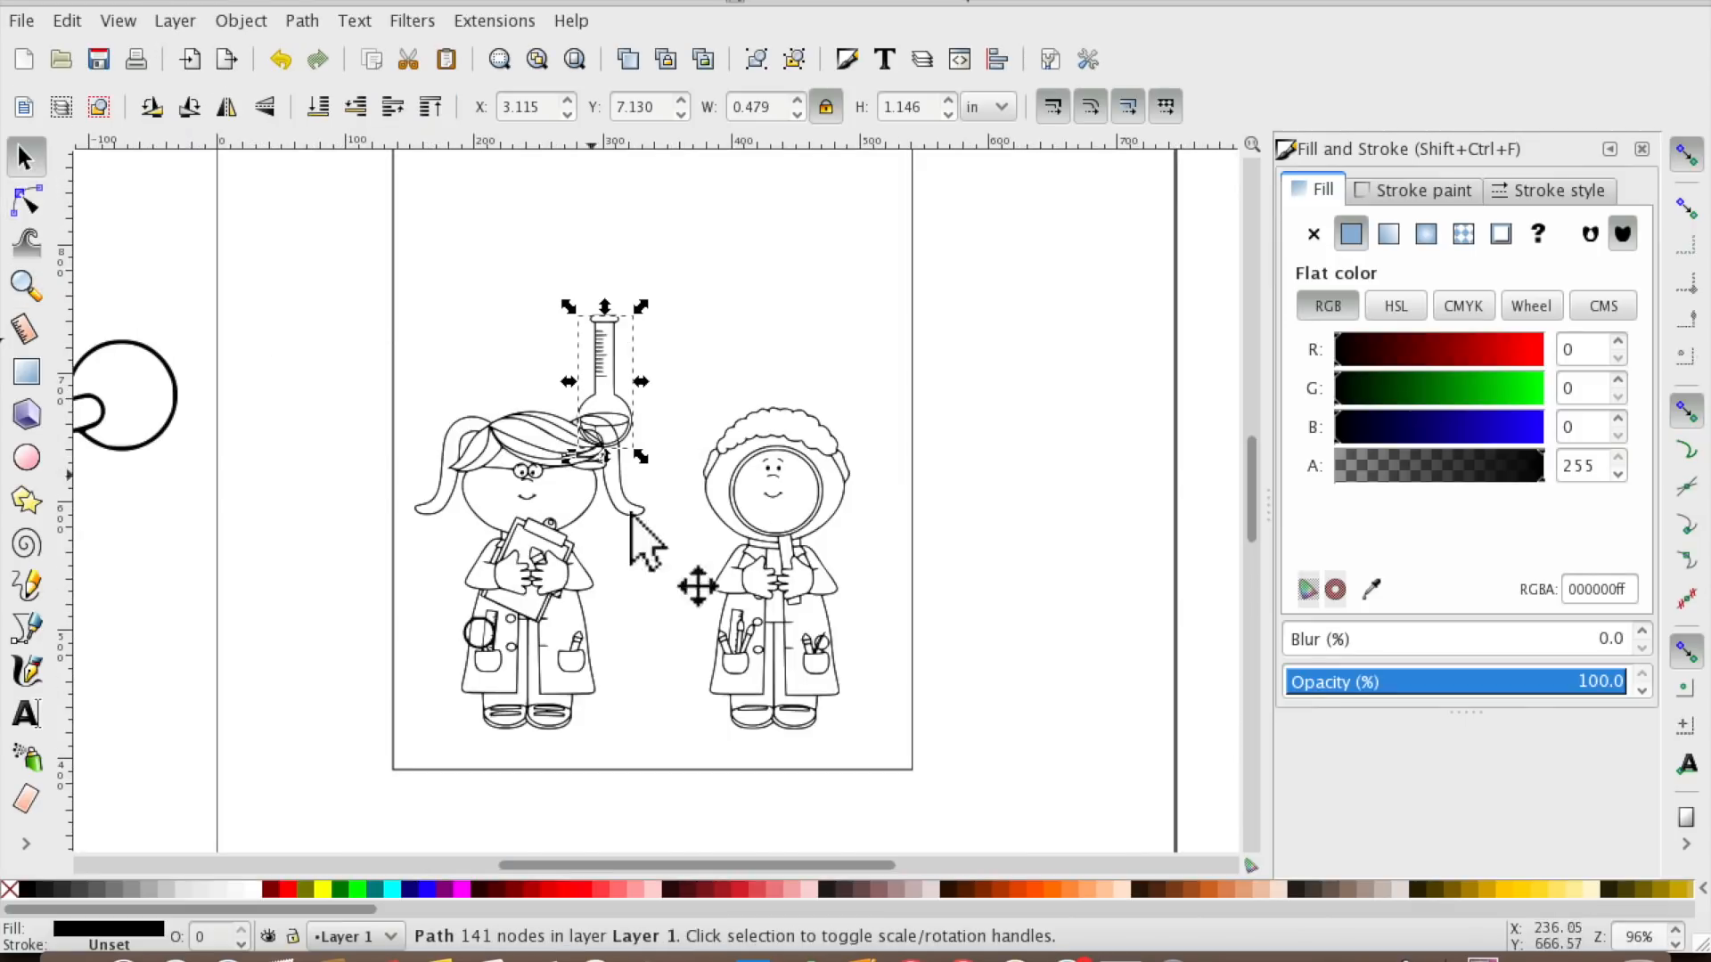
pyautogui.click(583, 351)
pyautogui.moveTo(601, 360); pyautogui.dragTo(502, 275)
pyautogui.moveTo(546, 379); pyautogui.dragTo(647, 353)
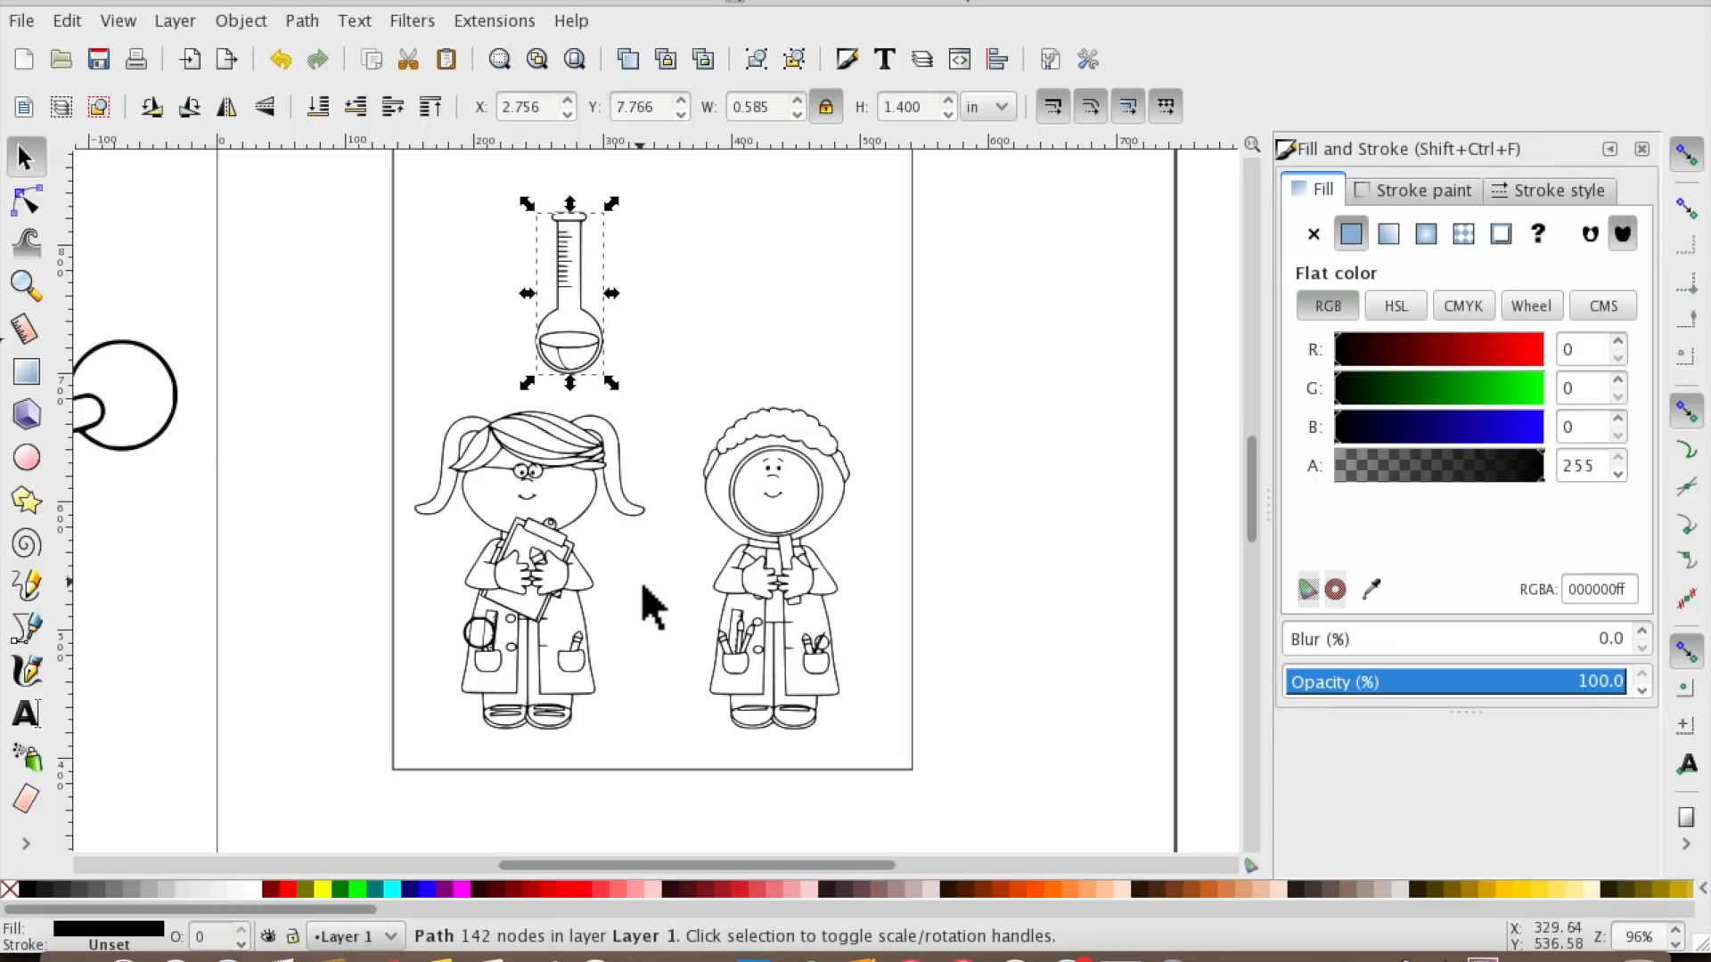
# Bring the large conical beaker with rising bubbles from beside the page into the rectangle, over the girl scientist.
pyautogui.hscroll(-15, 563, 622)
pyautogui.scroll(-3, 563, 622)
pyautogui.scroll(4, 564, 622)
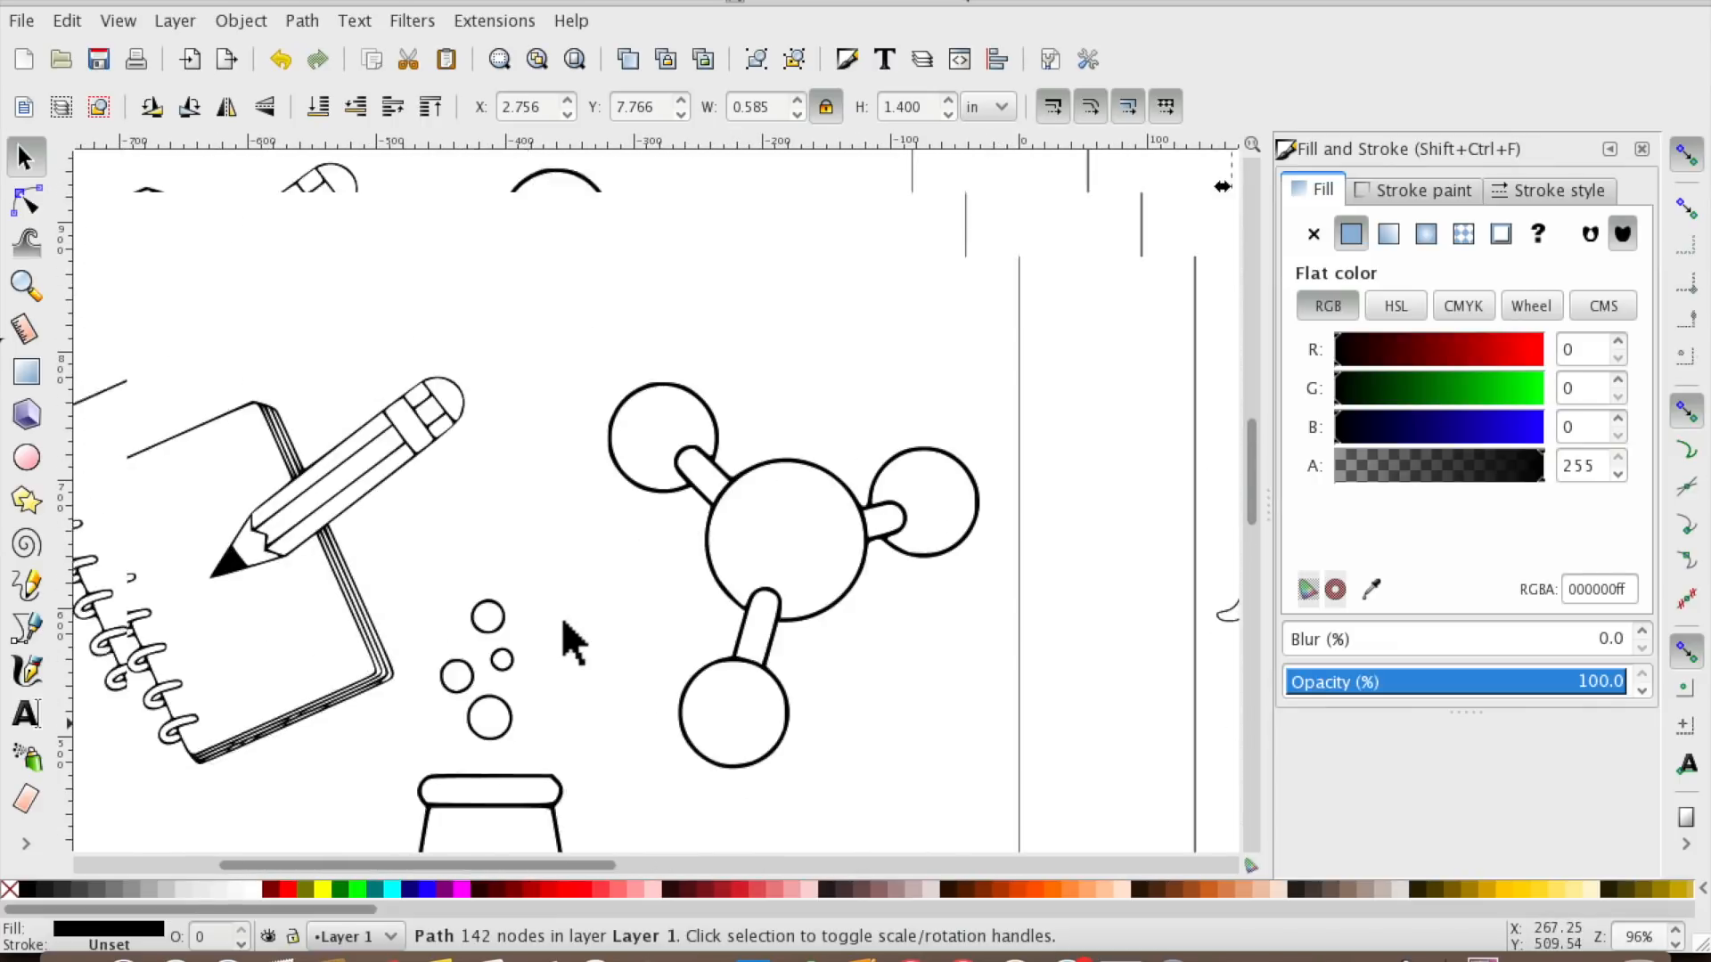
pyautogui.scroll(-6, 563, 622)
pyautogui.click(481, 510)
pyautogui.moveTo(524, 438); pyautogui.dragTo(967, 457)
pyautogui.hscroll(16, 607, 577)
pyautogui.scroll(2, 607, 577)
pyautogui.moveTo(365, 556); pyautogui.dragTo(757, 335)
pyautogui.moveTo(310, 581); pyautogui.dragTo(534, 435)
pyautogui.moveTo(310, 496); pyautogui.dragTo(630, 299)
pyautogui.scroll(6, 613, 297)
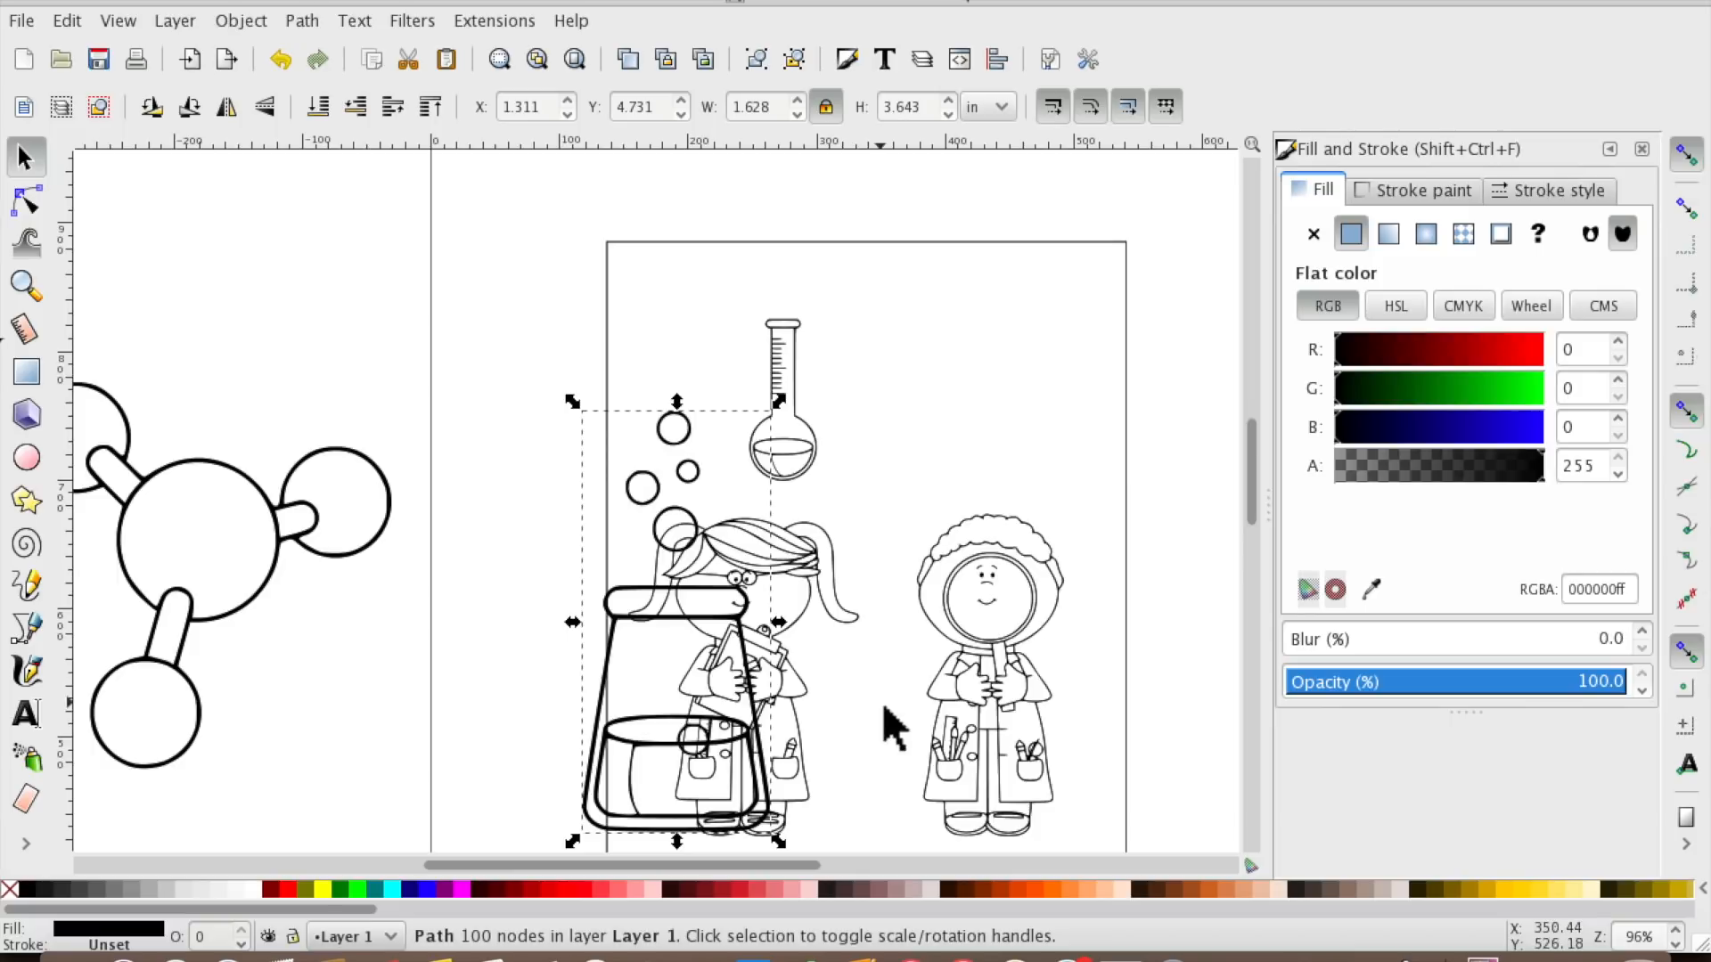
# Shrink the boy scientist proportionally to about 1.08 × 2.36 in, keeping his feet in place, and compare his size with the girl's.
pyautogui.scroll(-5, 884, 710)
pyautogui.scroll(1, 884, 710)
pyautogui.click(1051, 565)
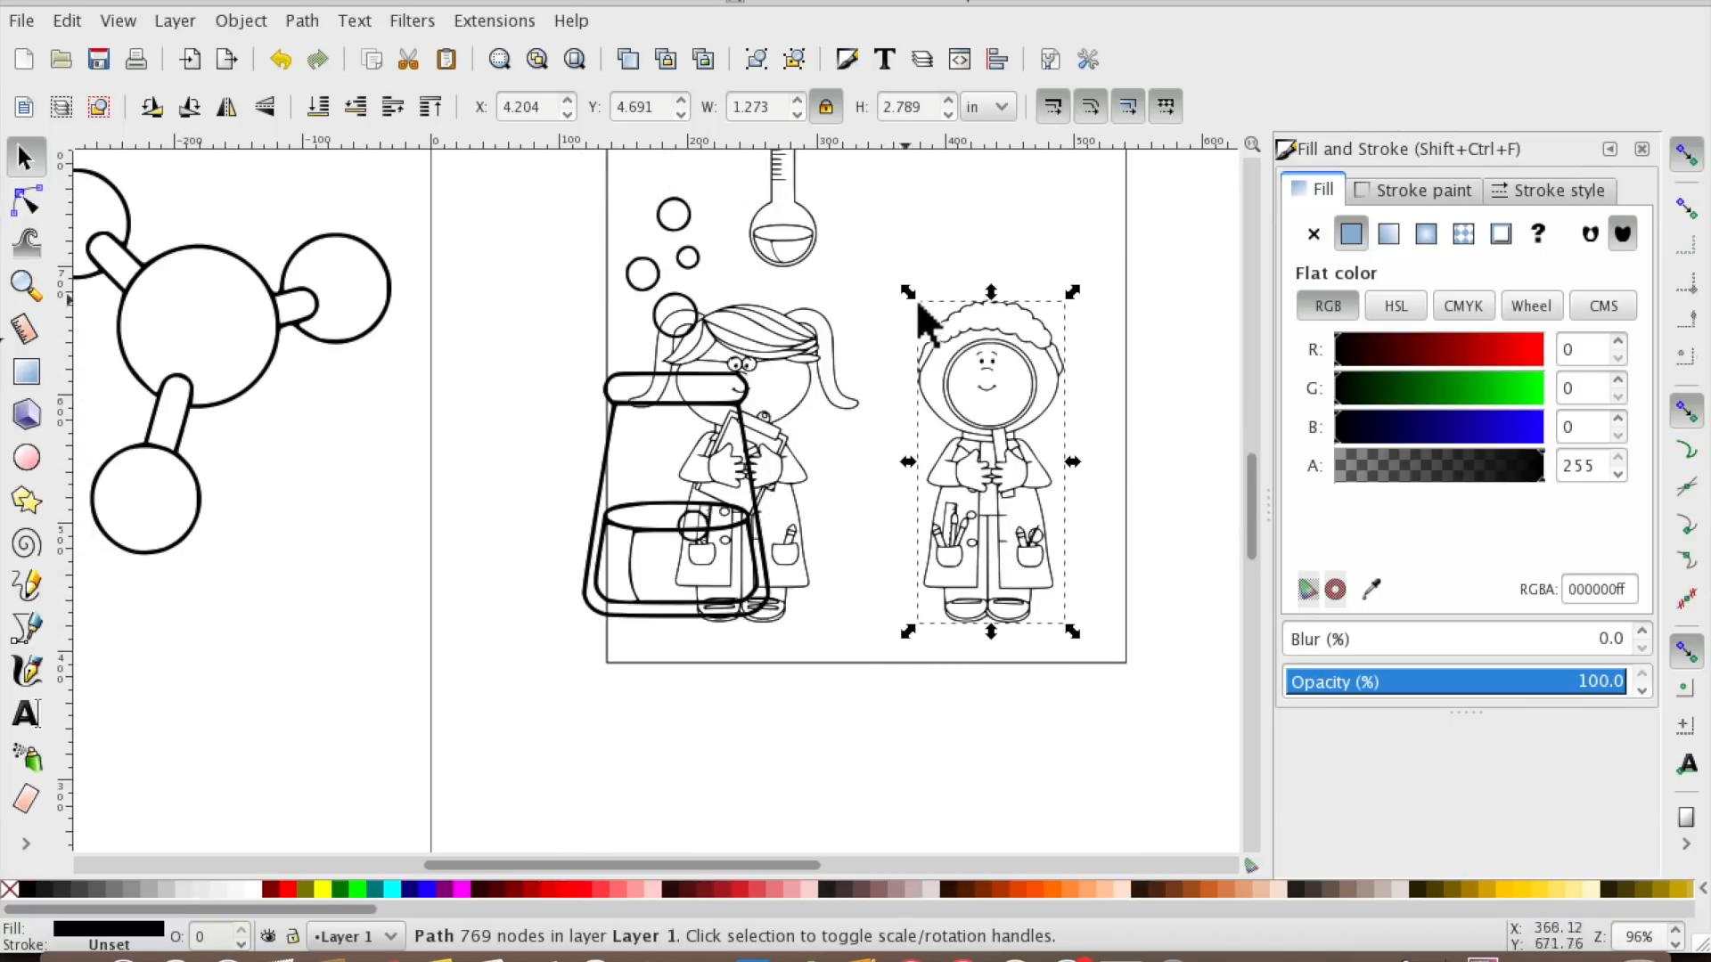
pyautogui.moveTo(906, 292); pyautogui.dragTo(938, 346)
pyautogui.click(808, 372)
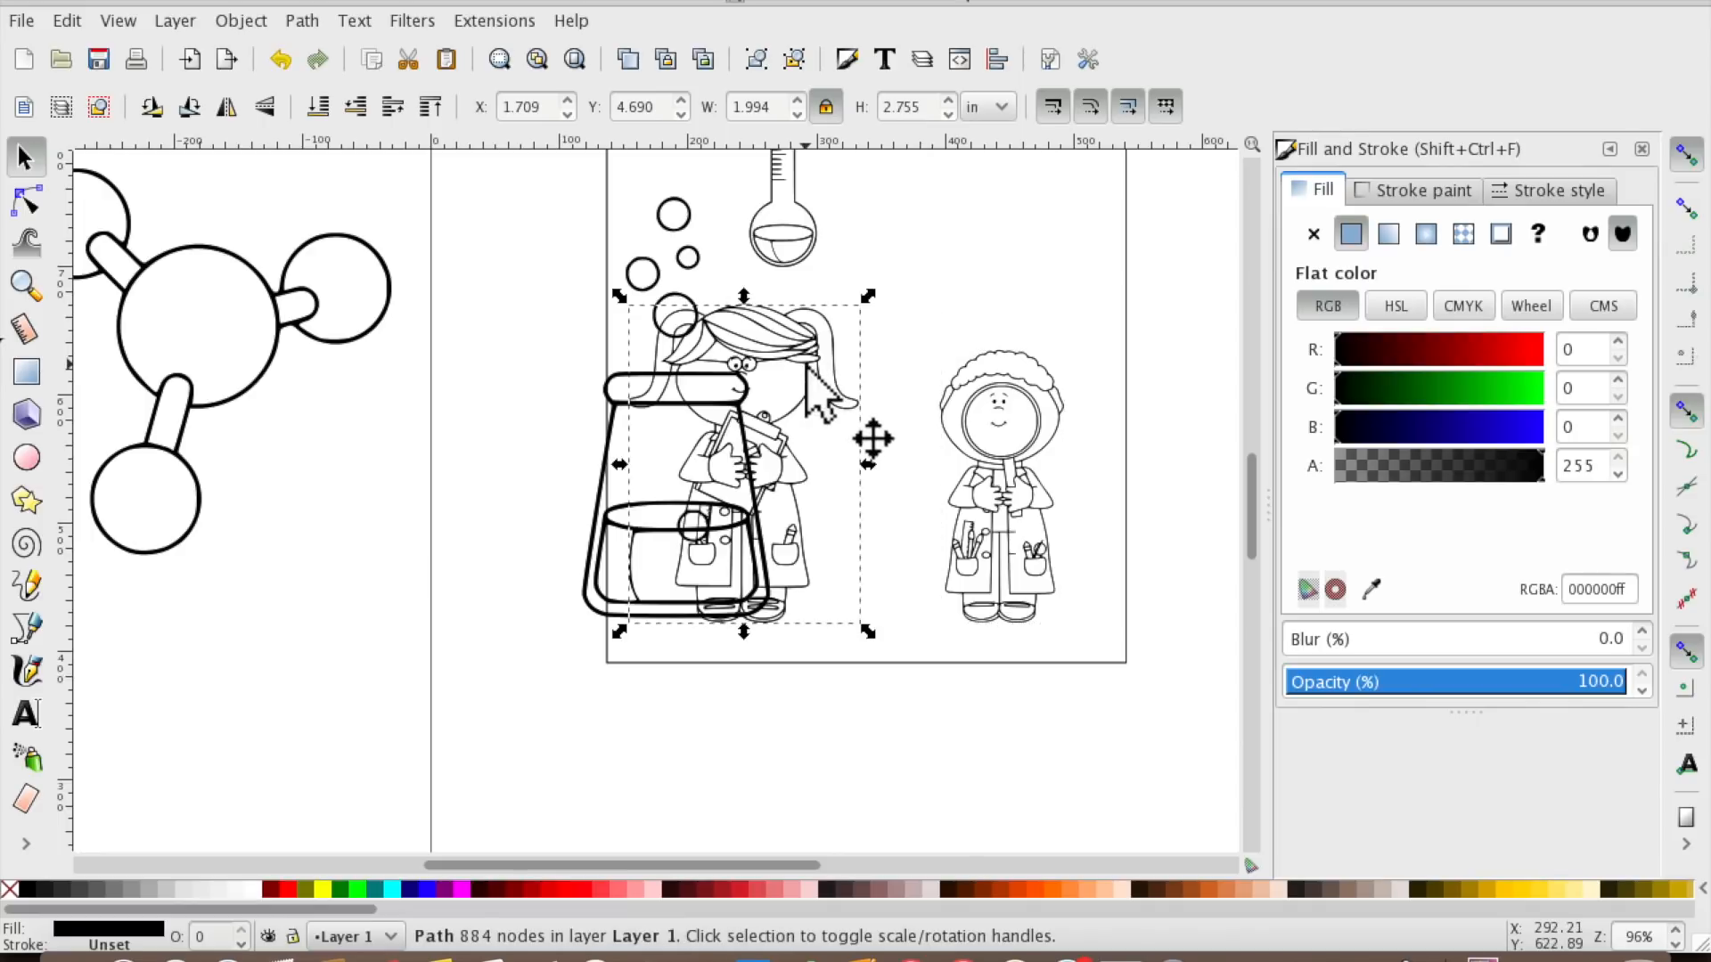
pyautogui.click(1001, 452)
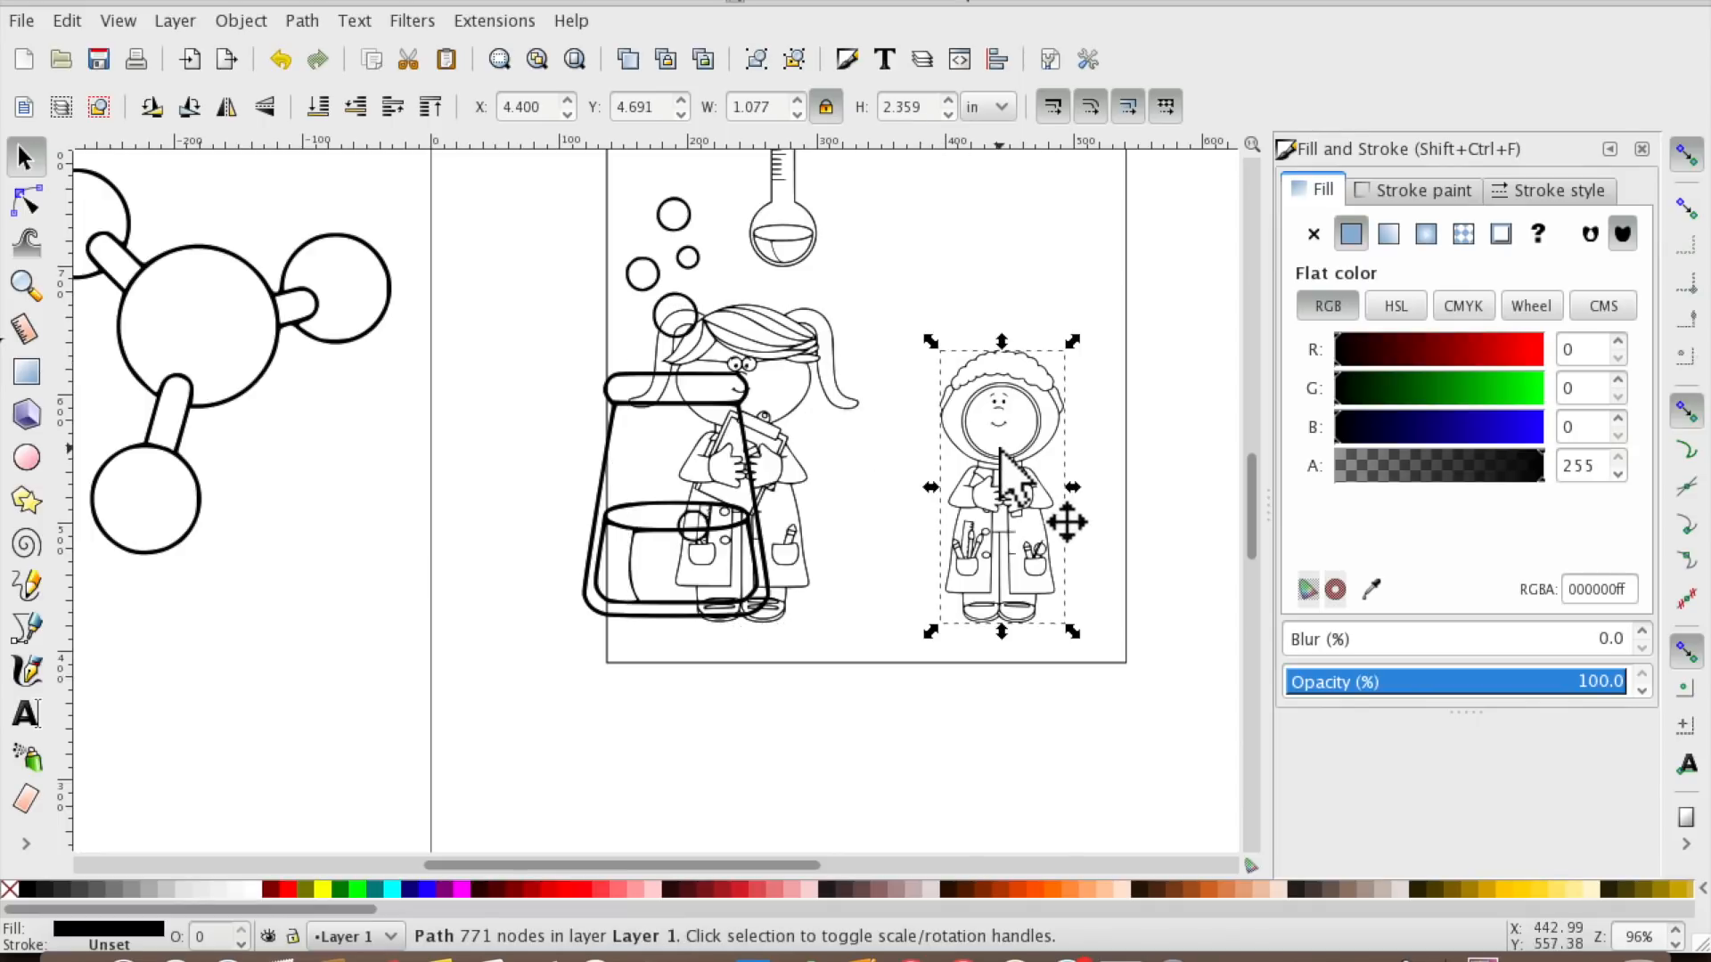
# Reduce the girl scientist's height to 2.255 in with locked proportions and shift her slightly toward the boy.
pyautogui.click(776, 446)
pyautogui.click(949, 114)
pyautogui.click(949, 114)
pyautogui.click(949, 114)
pyautogui.click(949, 114)
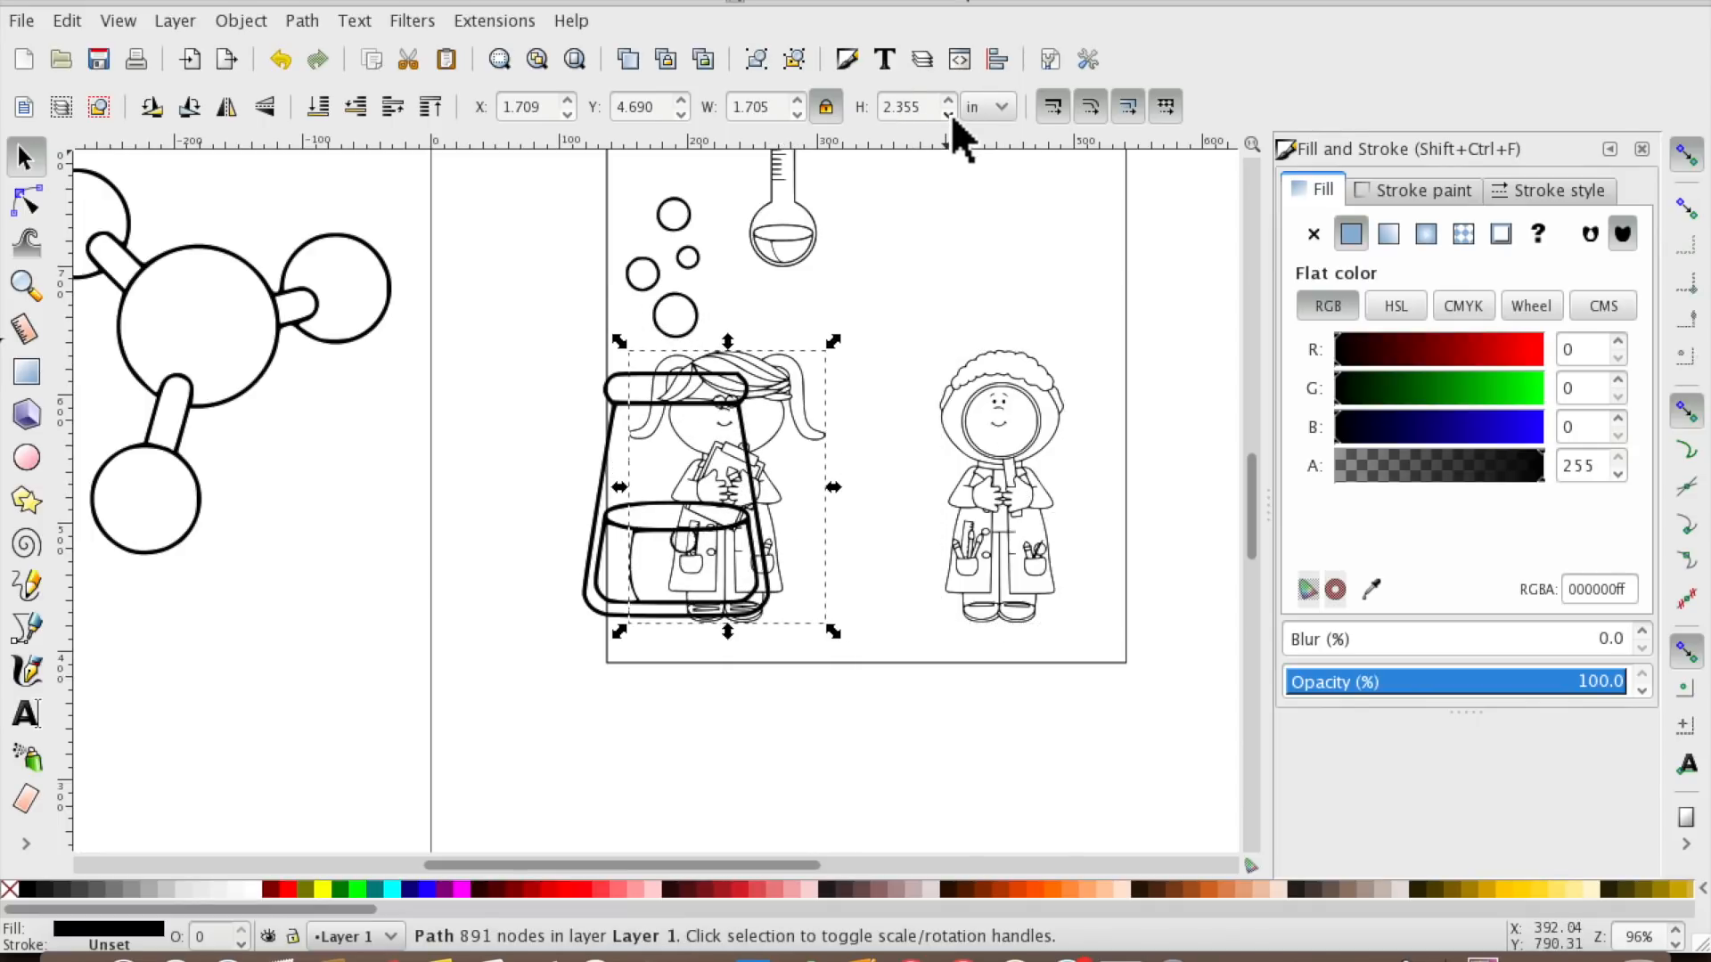
pyautogui.click(949, 114)
pyautogui.moveTo(754, 419); pyautogui.dragTo(790, 431)
# Lower the tall flask to just above the girl's head, and shrink the bubbling beaker to about 0.57 × 1.26 in beside it.
pyautogui.moveTo(790, 253); pyautogui.dragTo(825, 342)
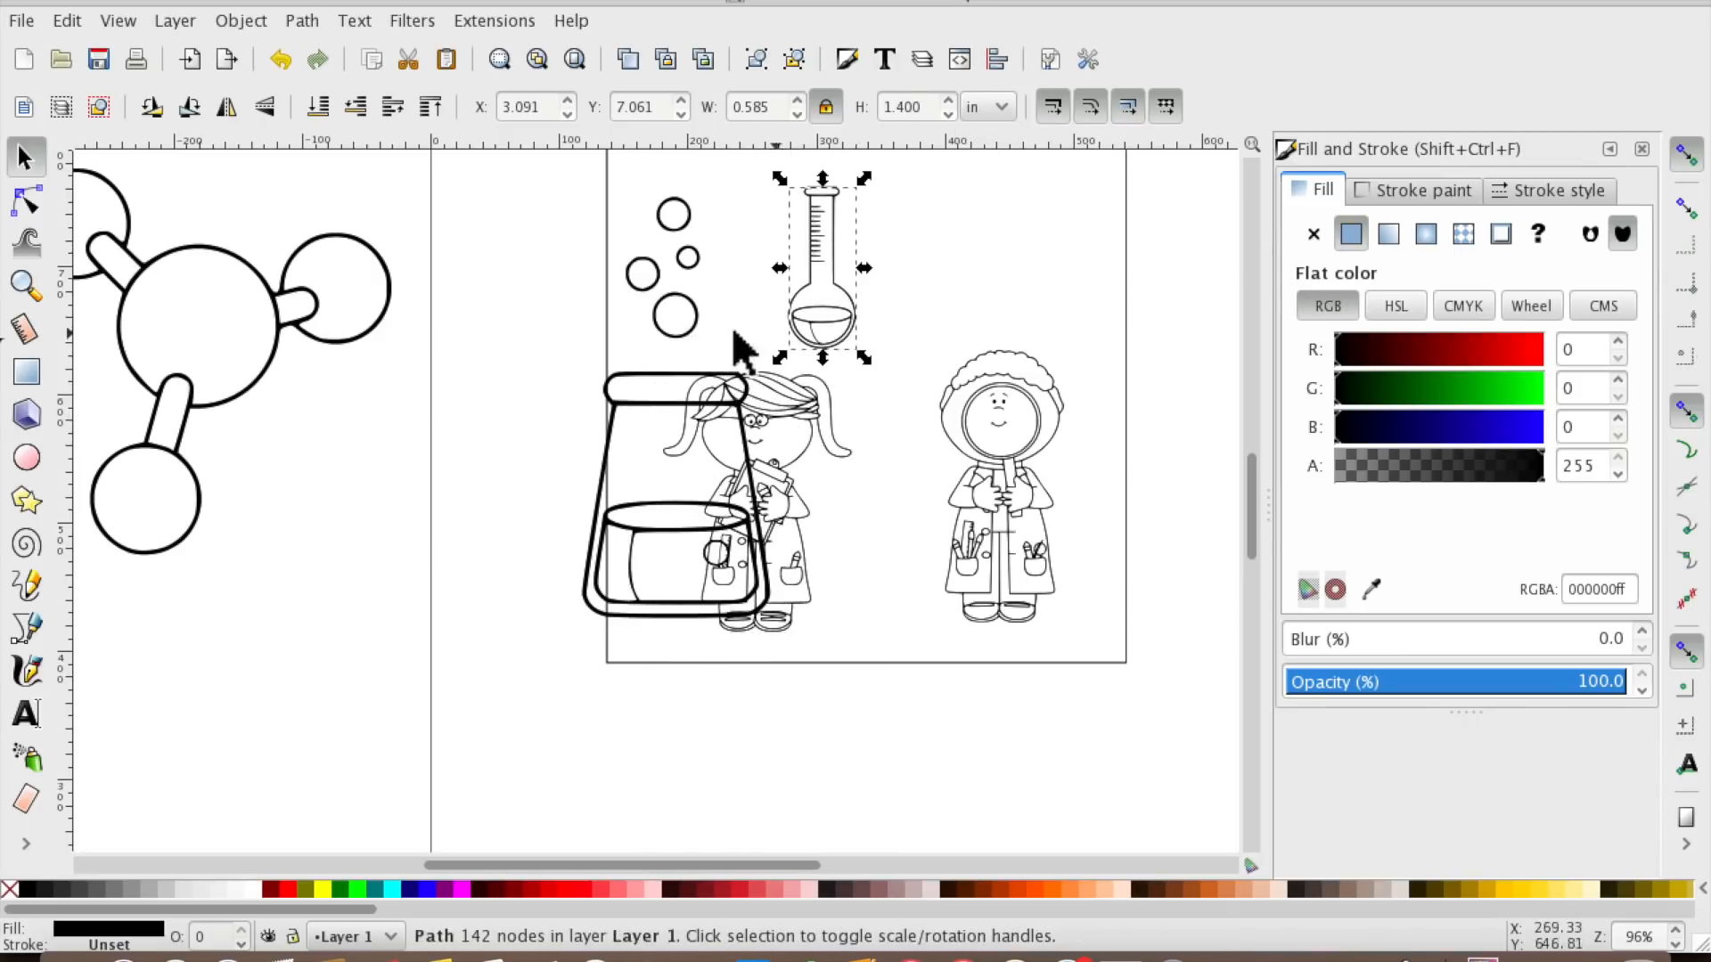
pyautogui.click(660, 445)
pyautogui.click(637, 459)
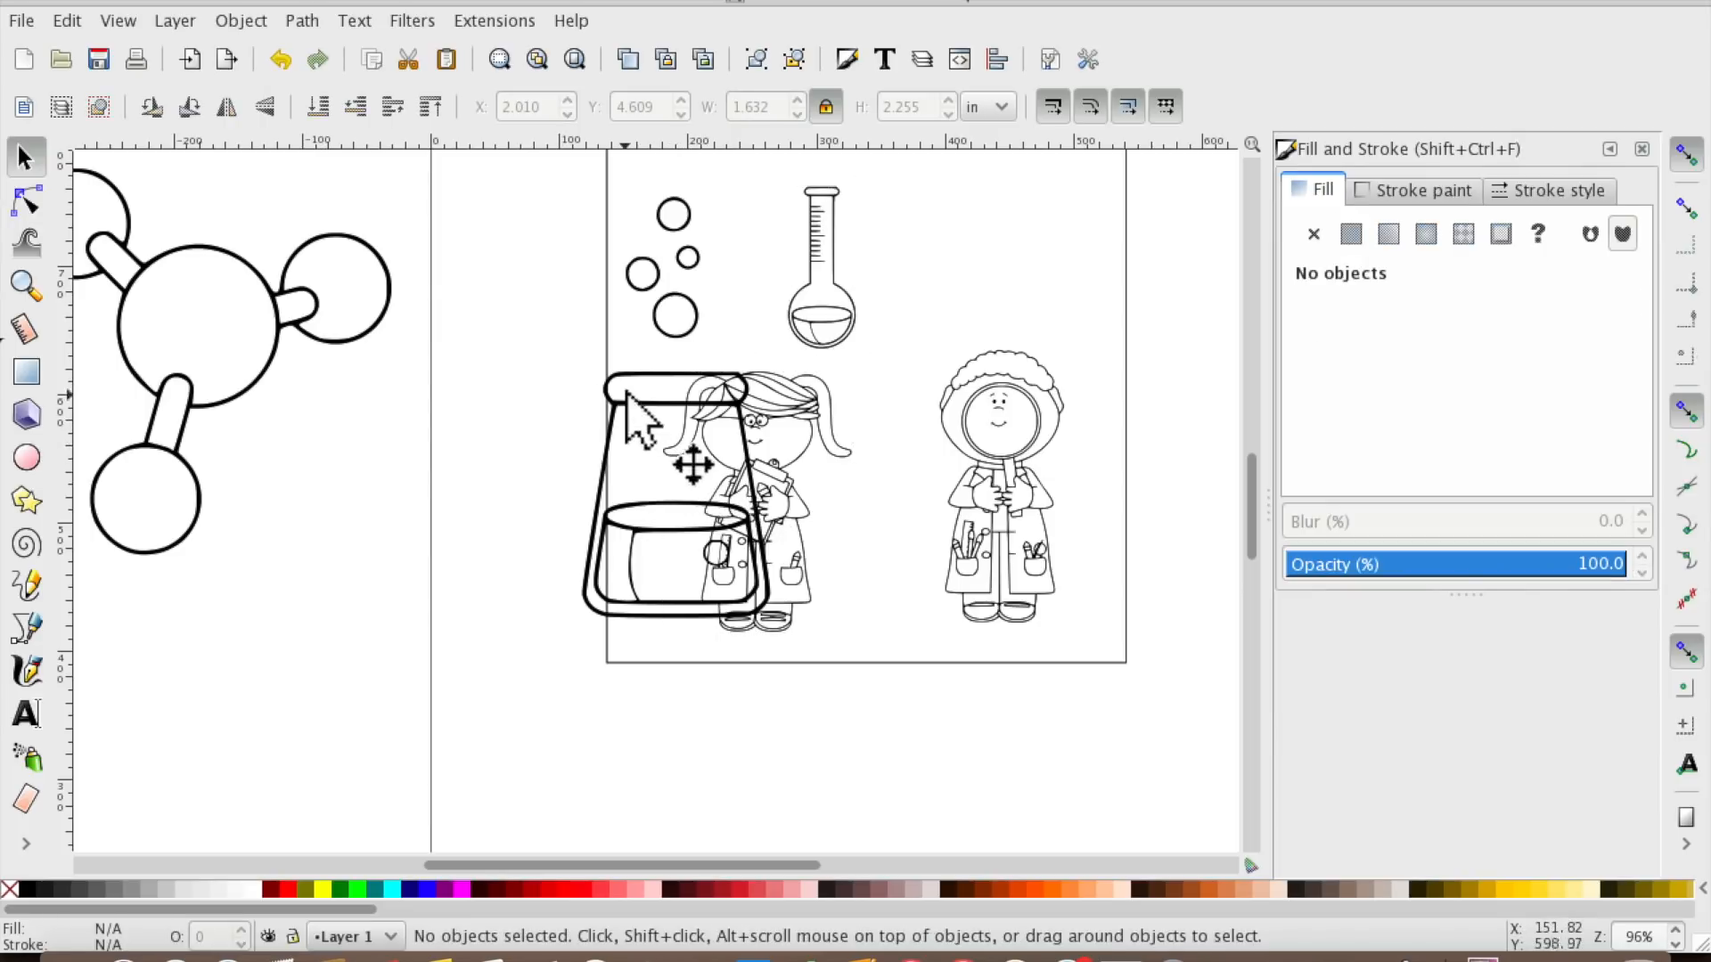
pyautogui.moveTo(588, 577); pyautogui.dragTo(627, 584)
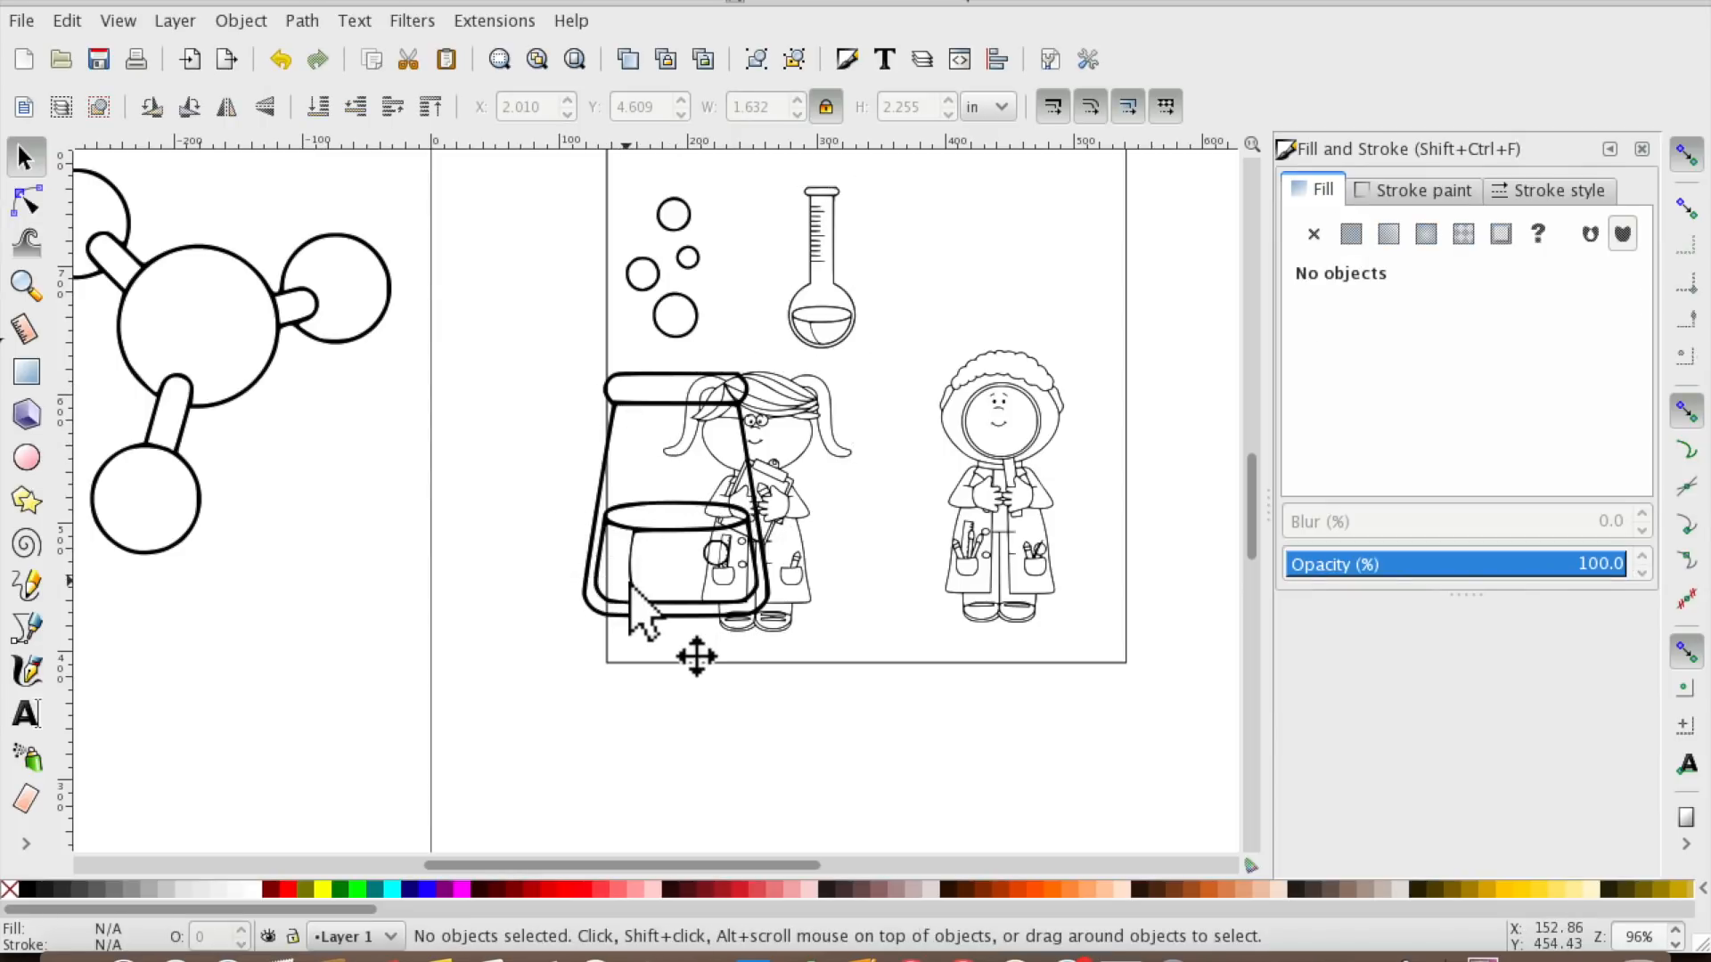
pyautogui.click(679, 326)
pyautogui.moveTo(579, 187); pyautogui.dragTo(711, 337)
pyautogui.moveTo(735, 565); pyautogui.dragTo(773, 308)
pyautogui.click(913, 272)
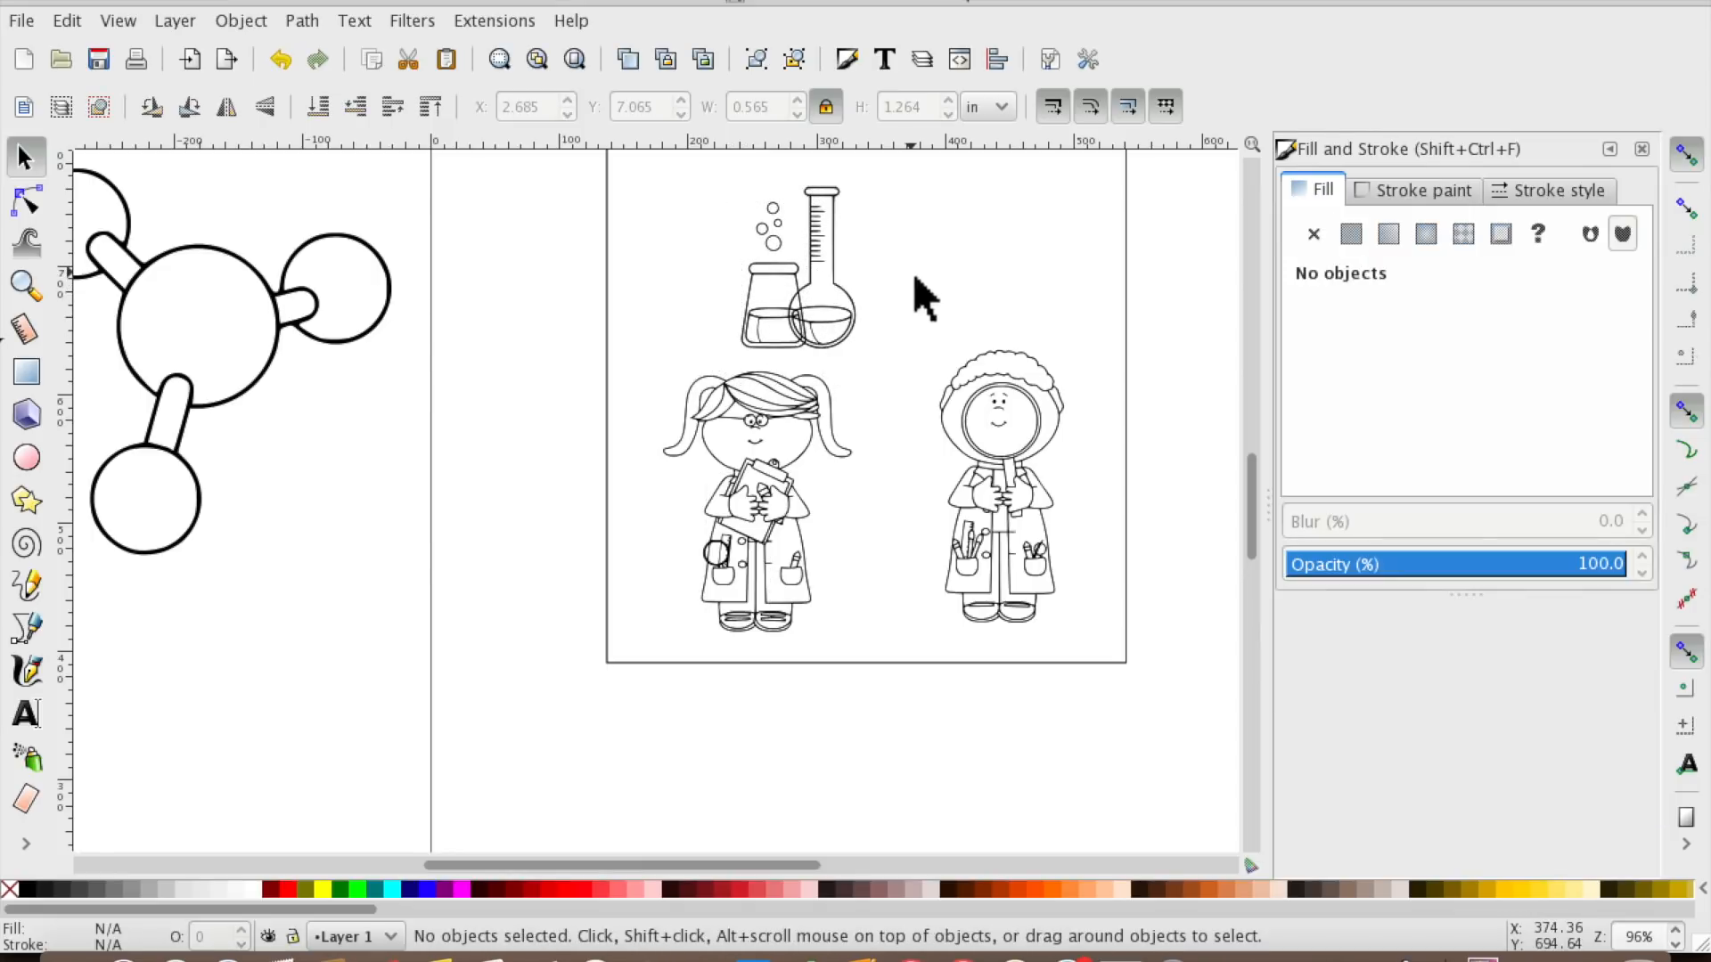
# Try to send the tall flask behind the beaker by moving its layer to the bottom.
pyautogui.click(821, 344)
pyautogui.rightClick(826, 321)
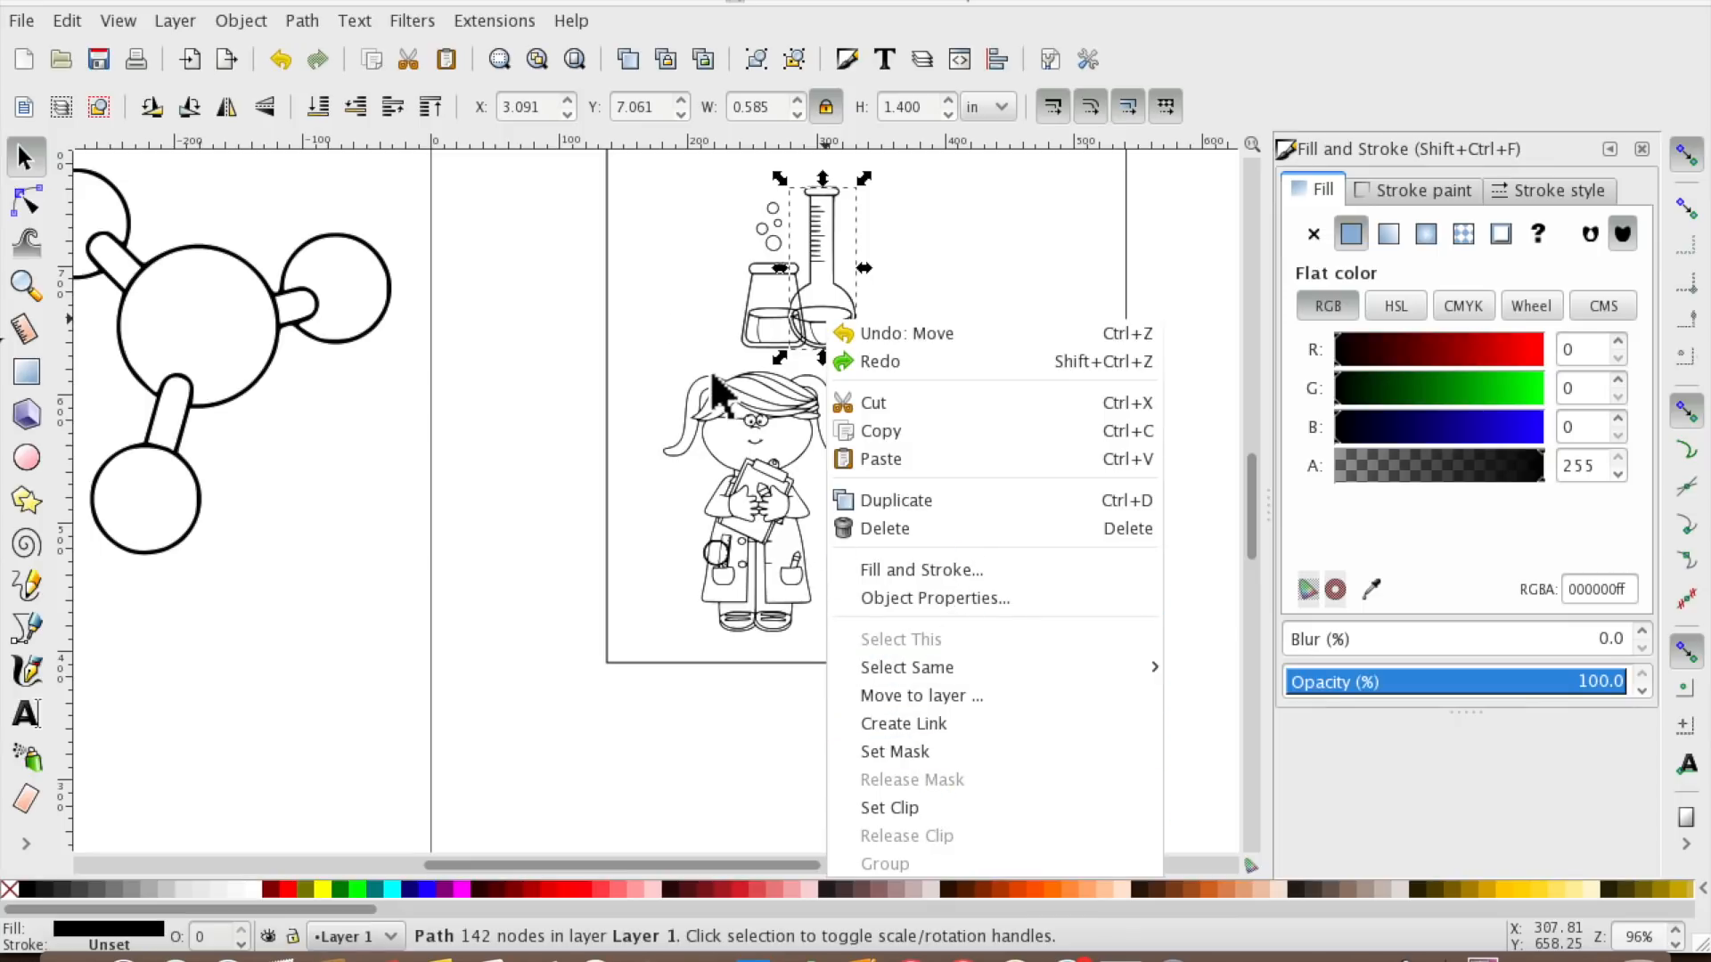
pyautogui.click(182, 20)
pyautogui.click(183, 23)
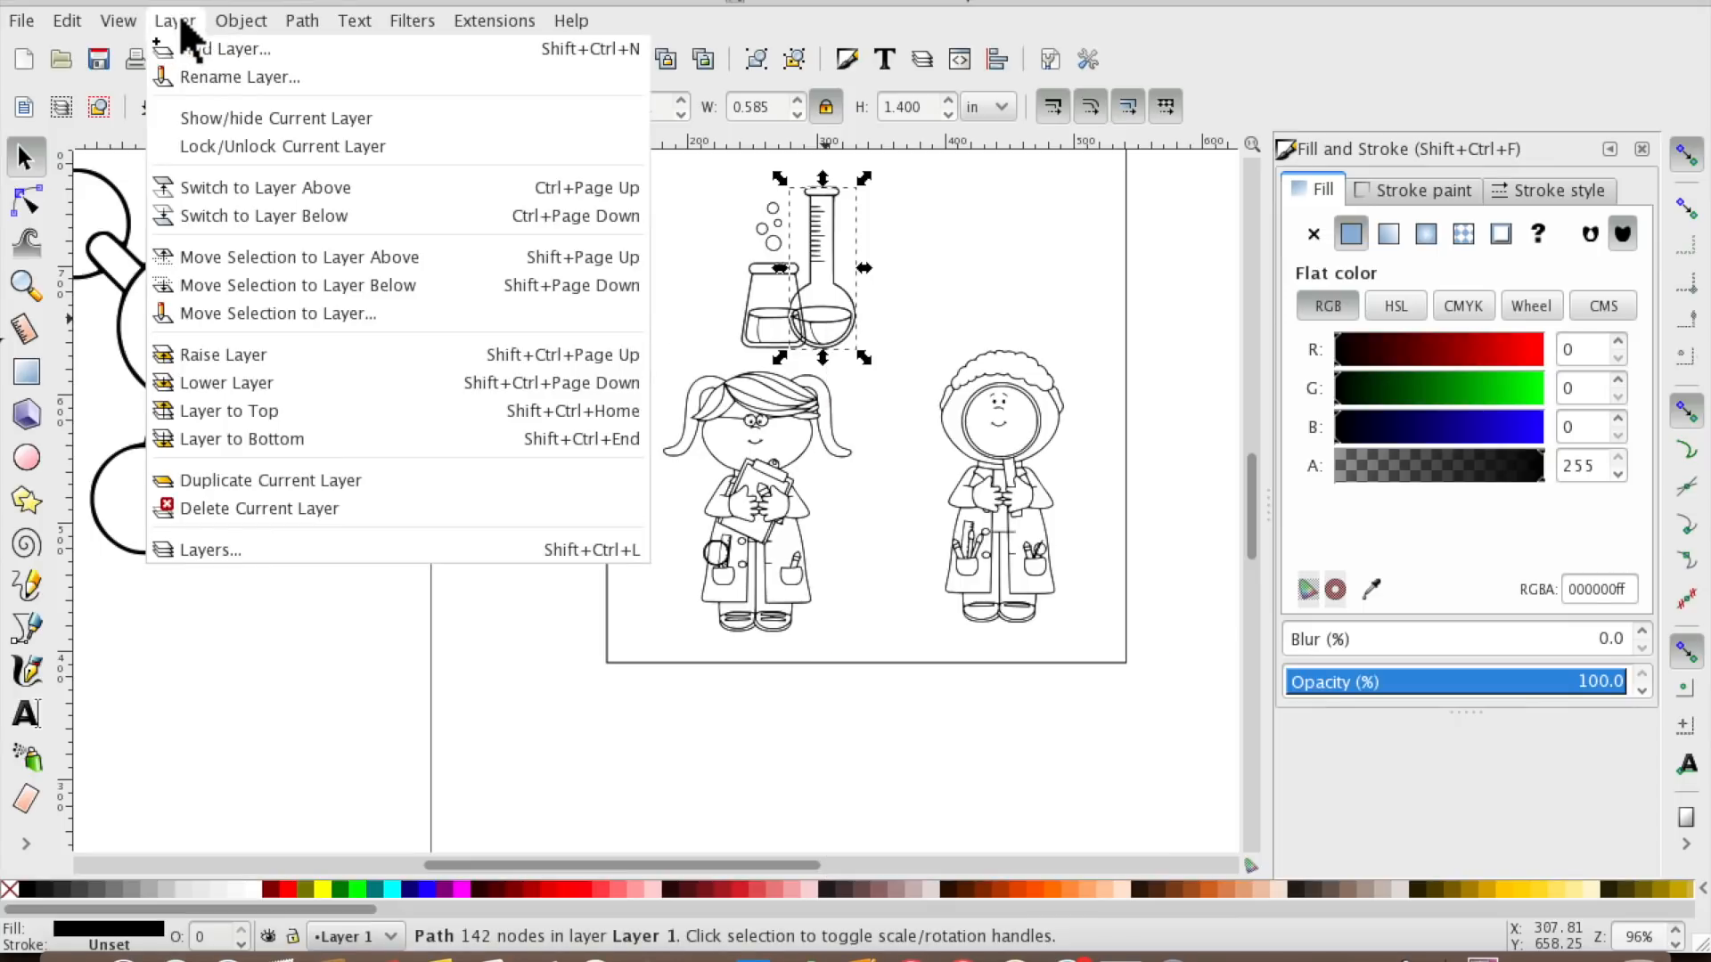
pyautogui.click(315, 436)
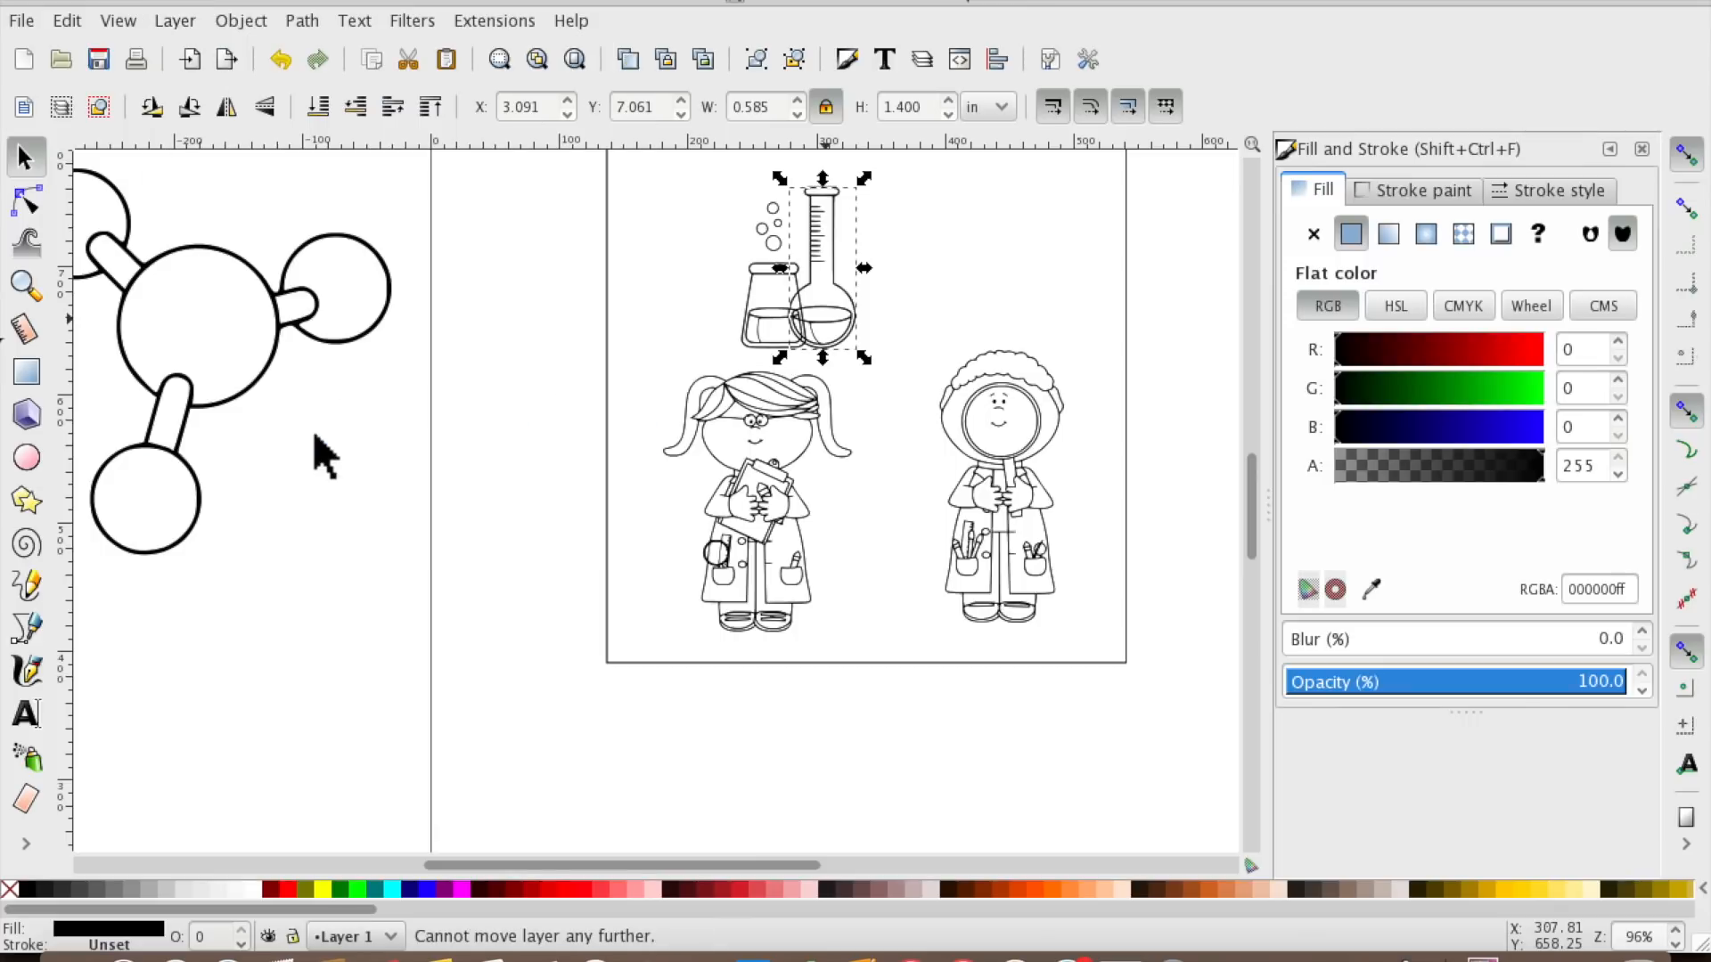
pyautogui.click(466, 616)
# Bring the large round-bottomed flask with bubbles into the rectangle, shrink it to about 0.94 × 1.70 in, and place it beside the beaker.
pyautogui.hscroll(-15, 236, 406)
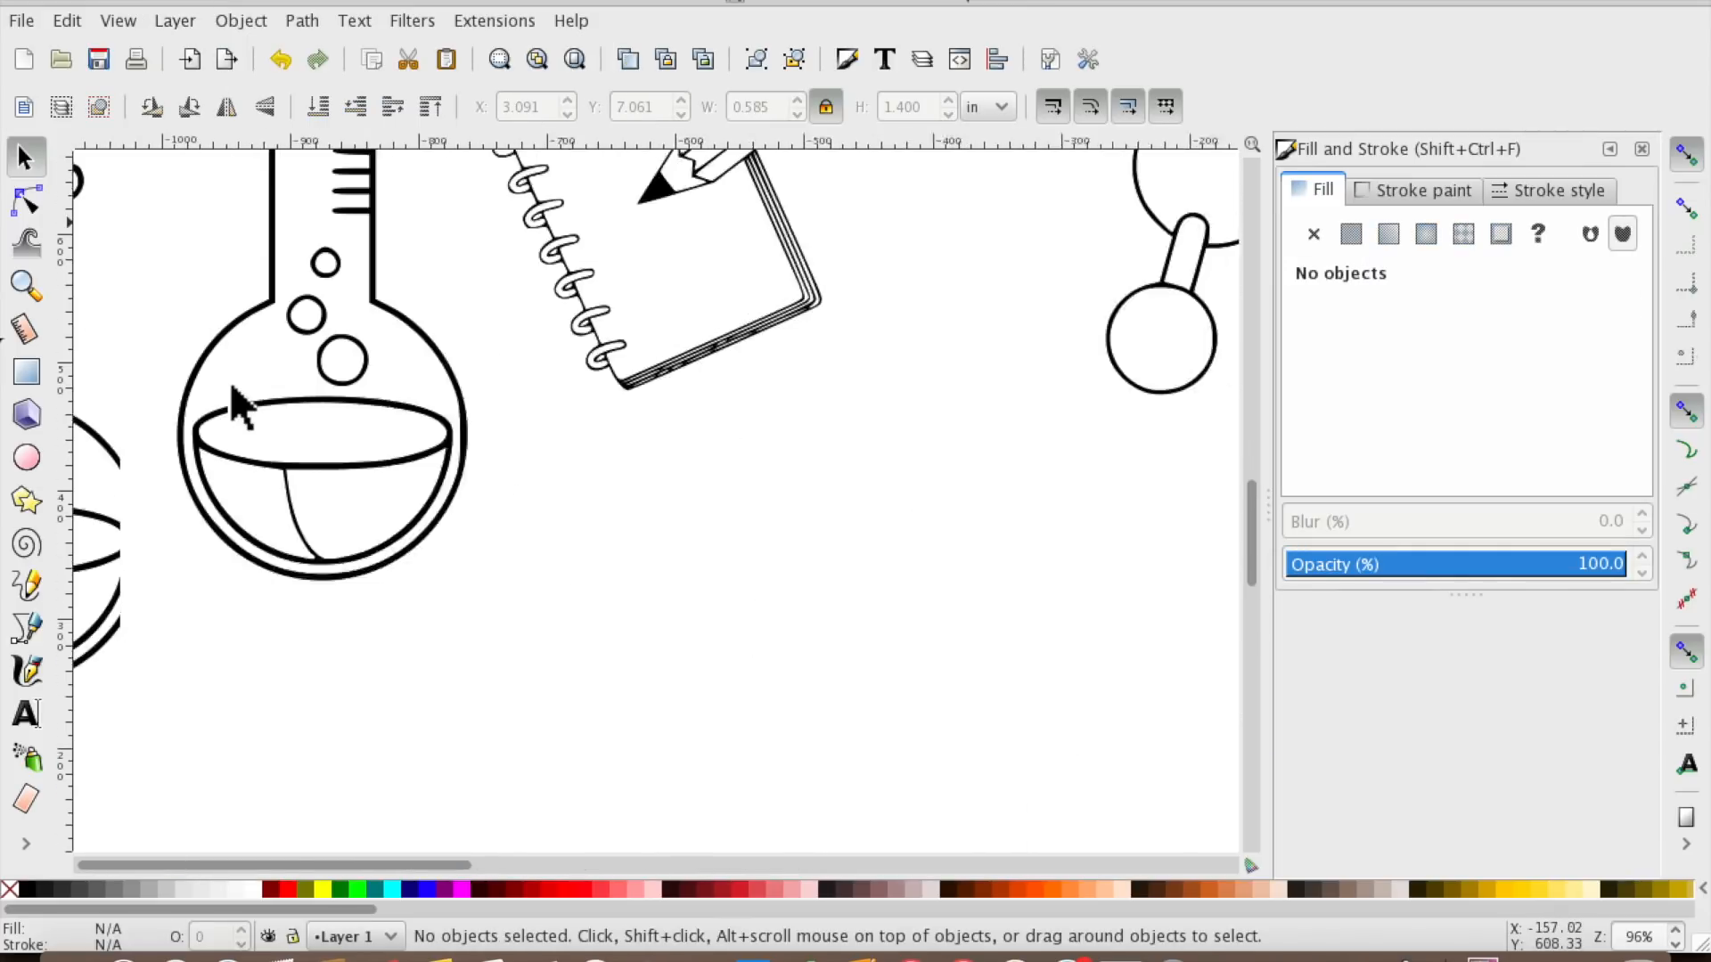
pyautogui.moveTo(230, 392); pyautogui.dragTo(762, 431)
pyautogui.hscroll(15, 760, 429)
pyautogui.hscroll(-3, 758, 431)
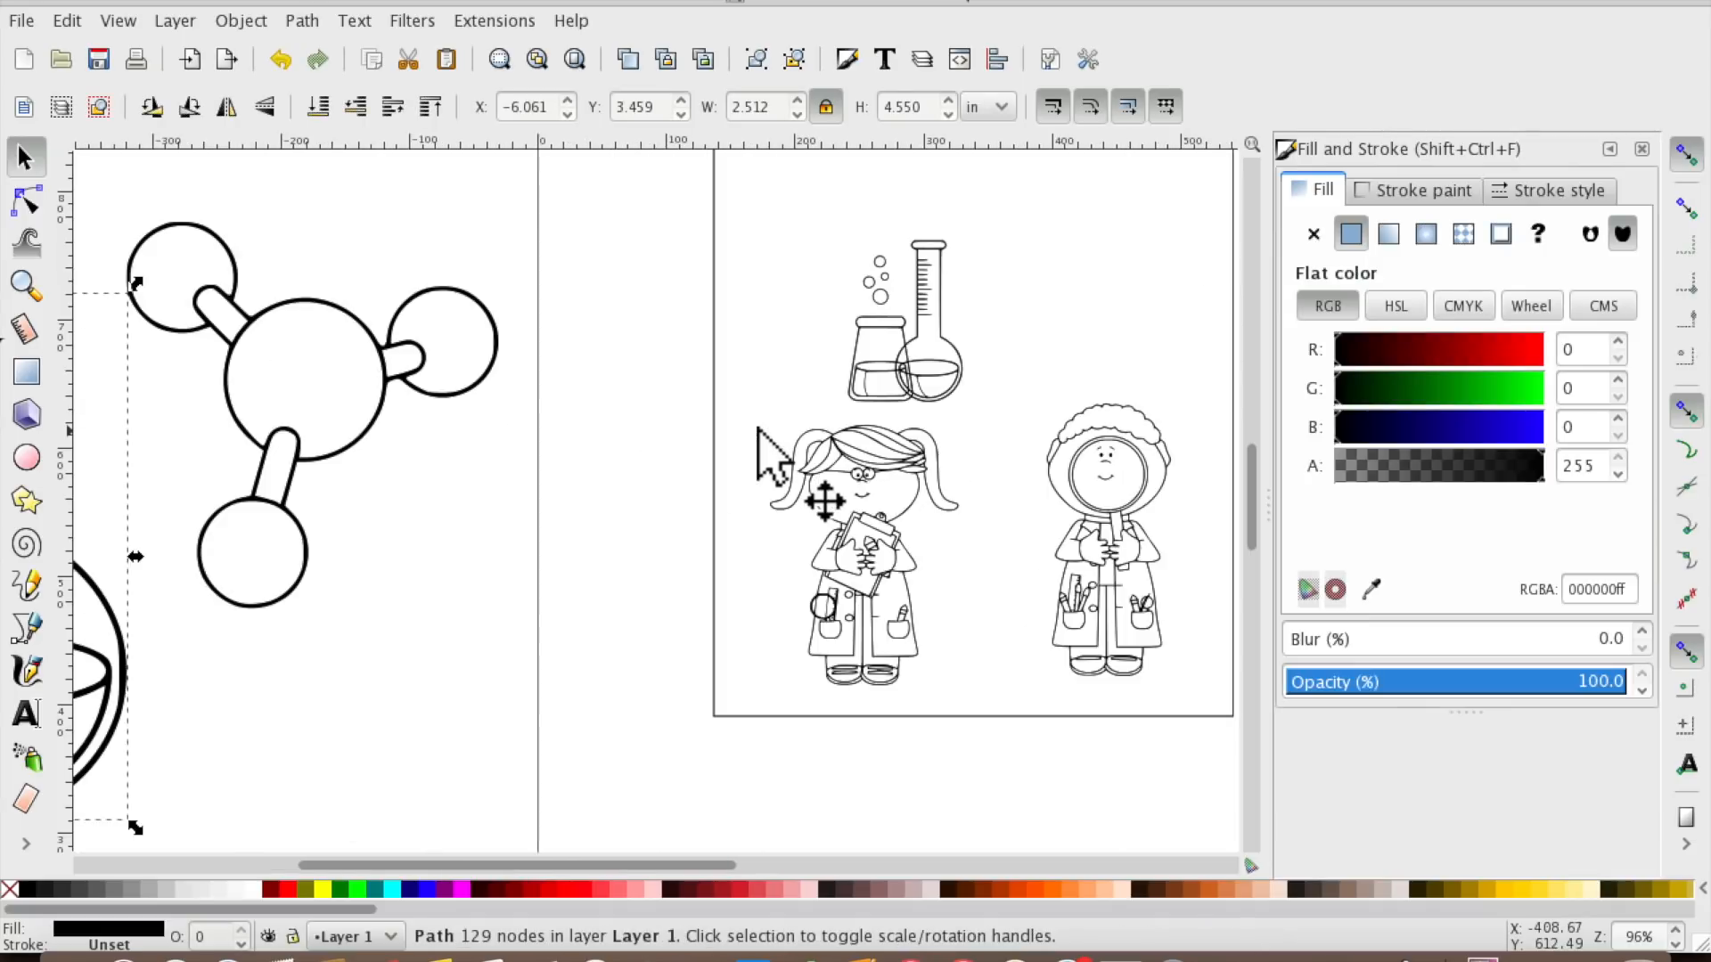
pyautogui.moveTo(116, 668); pyautogui.dragTo(552, 393)
pyautogui.scroll(3, 664, 570)
pyautogui.scroll(3, 656, 550)
pyautogui.moveTo(560, 219); pyautogui.dragTo(743, 438)
pyautogui.moveTo(788, 496); pyautogui.dragTo(792, 491)
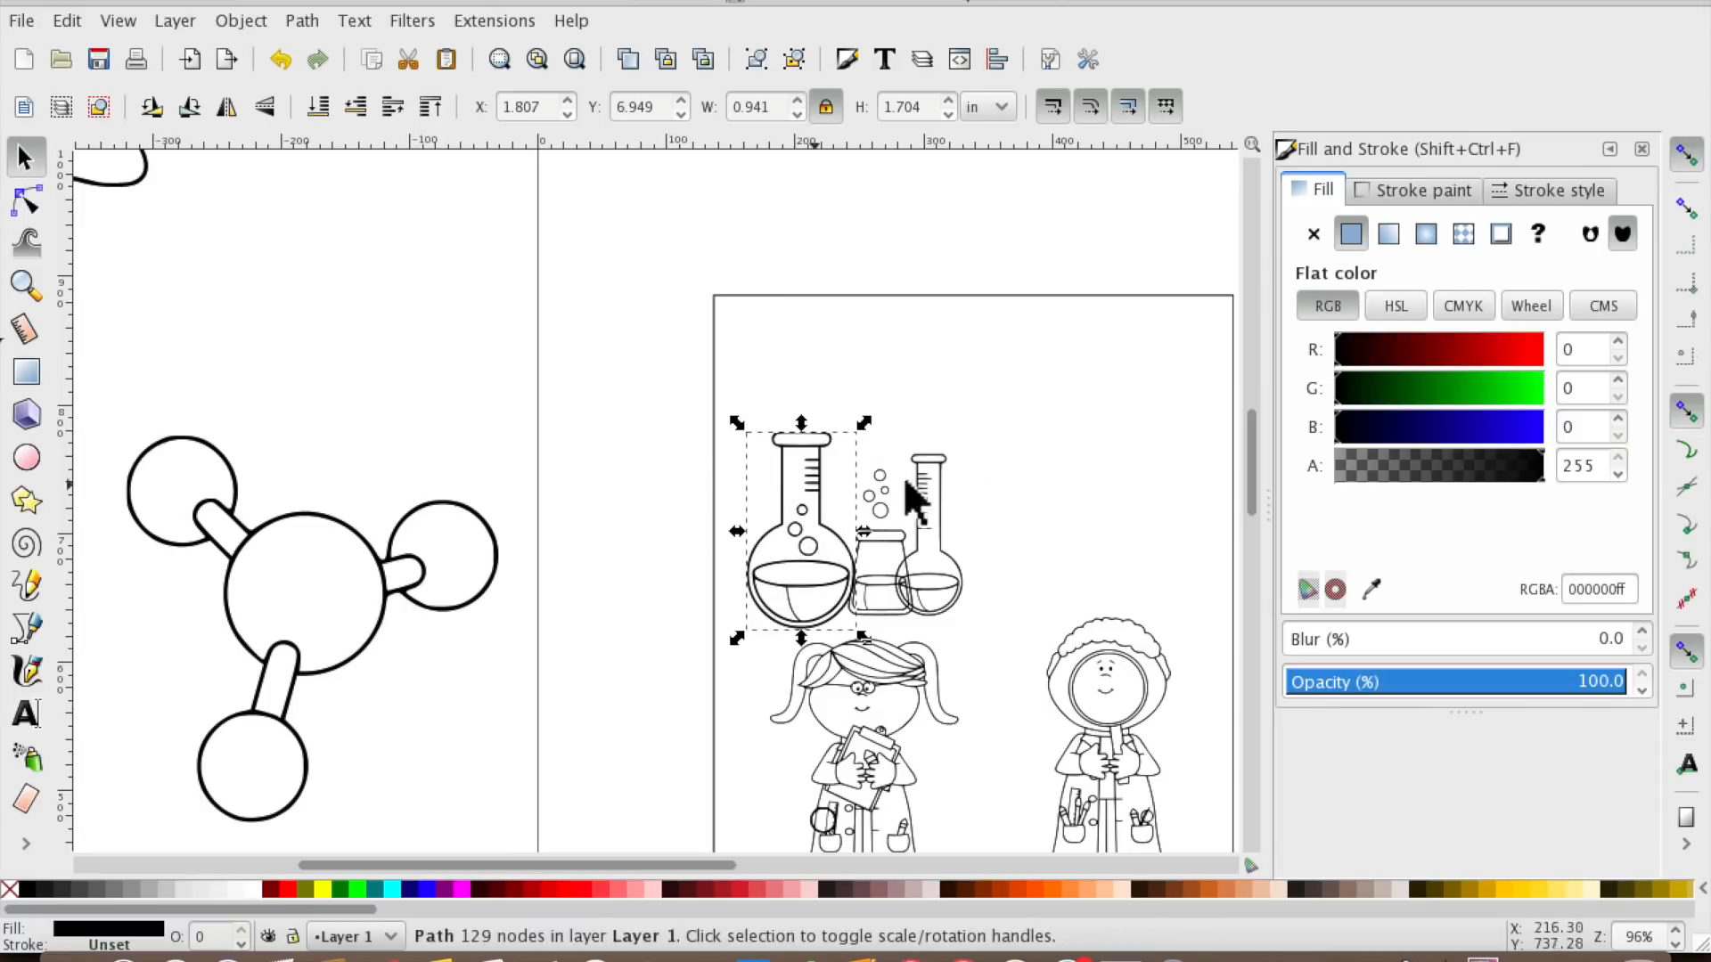
# Nudge the large bubbling flask slightly up and toward the beaker.
pyautogui.hscroll(2, 1002, 489)
pyautogui.hscroll(6, 993, 470)
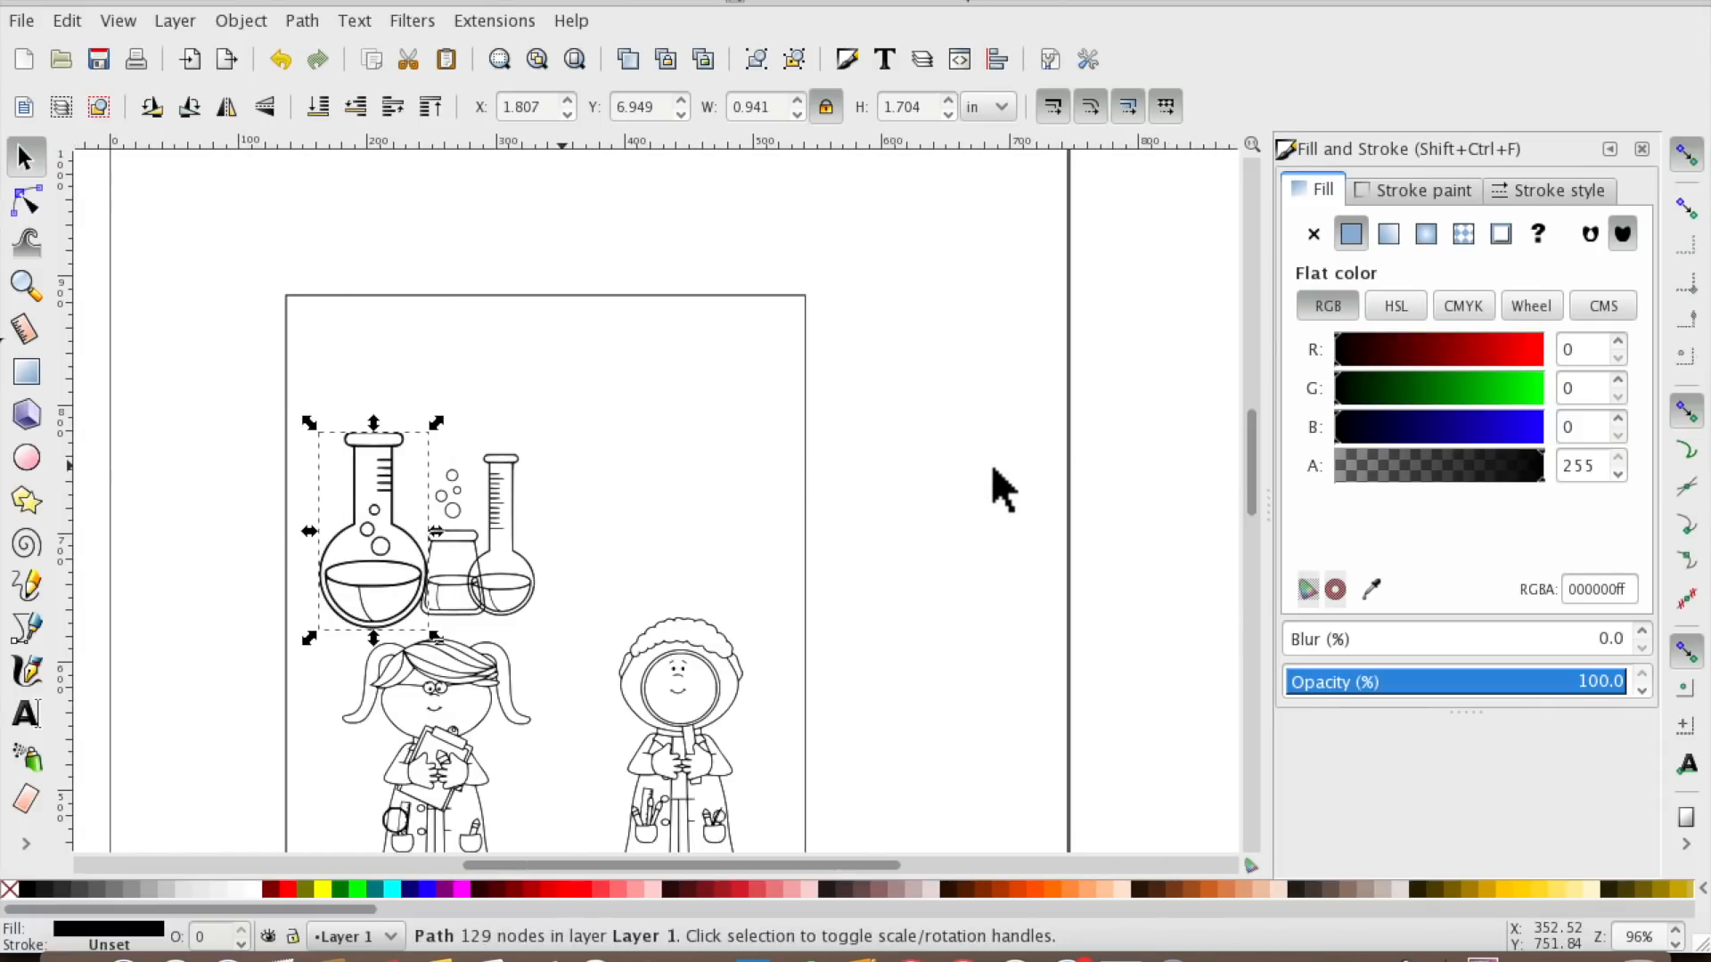
pyautogui.scroll(-4, 993, 470)
pyautogui.hscroll(2, 993, 469)
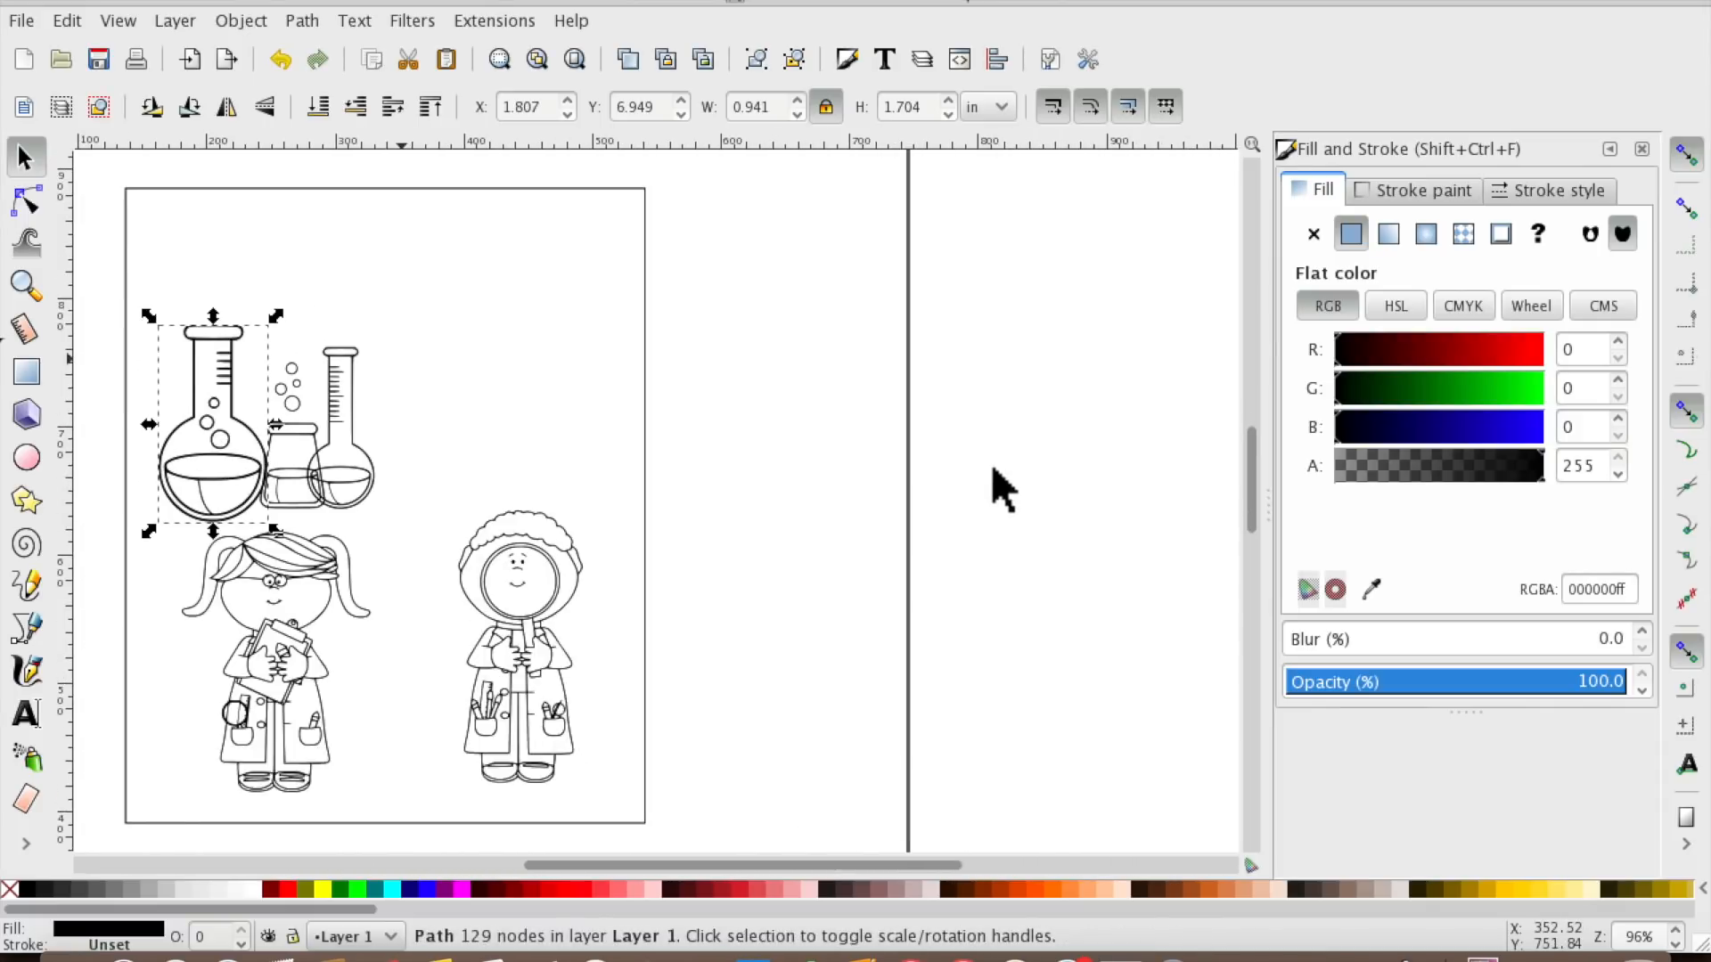
pyautogui.hscroll(-2, 847, 468)
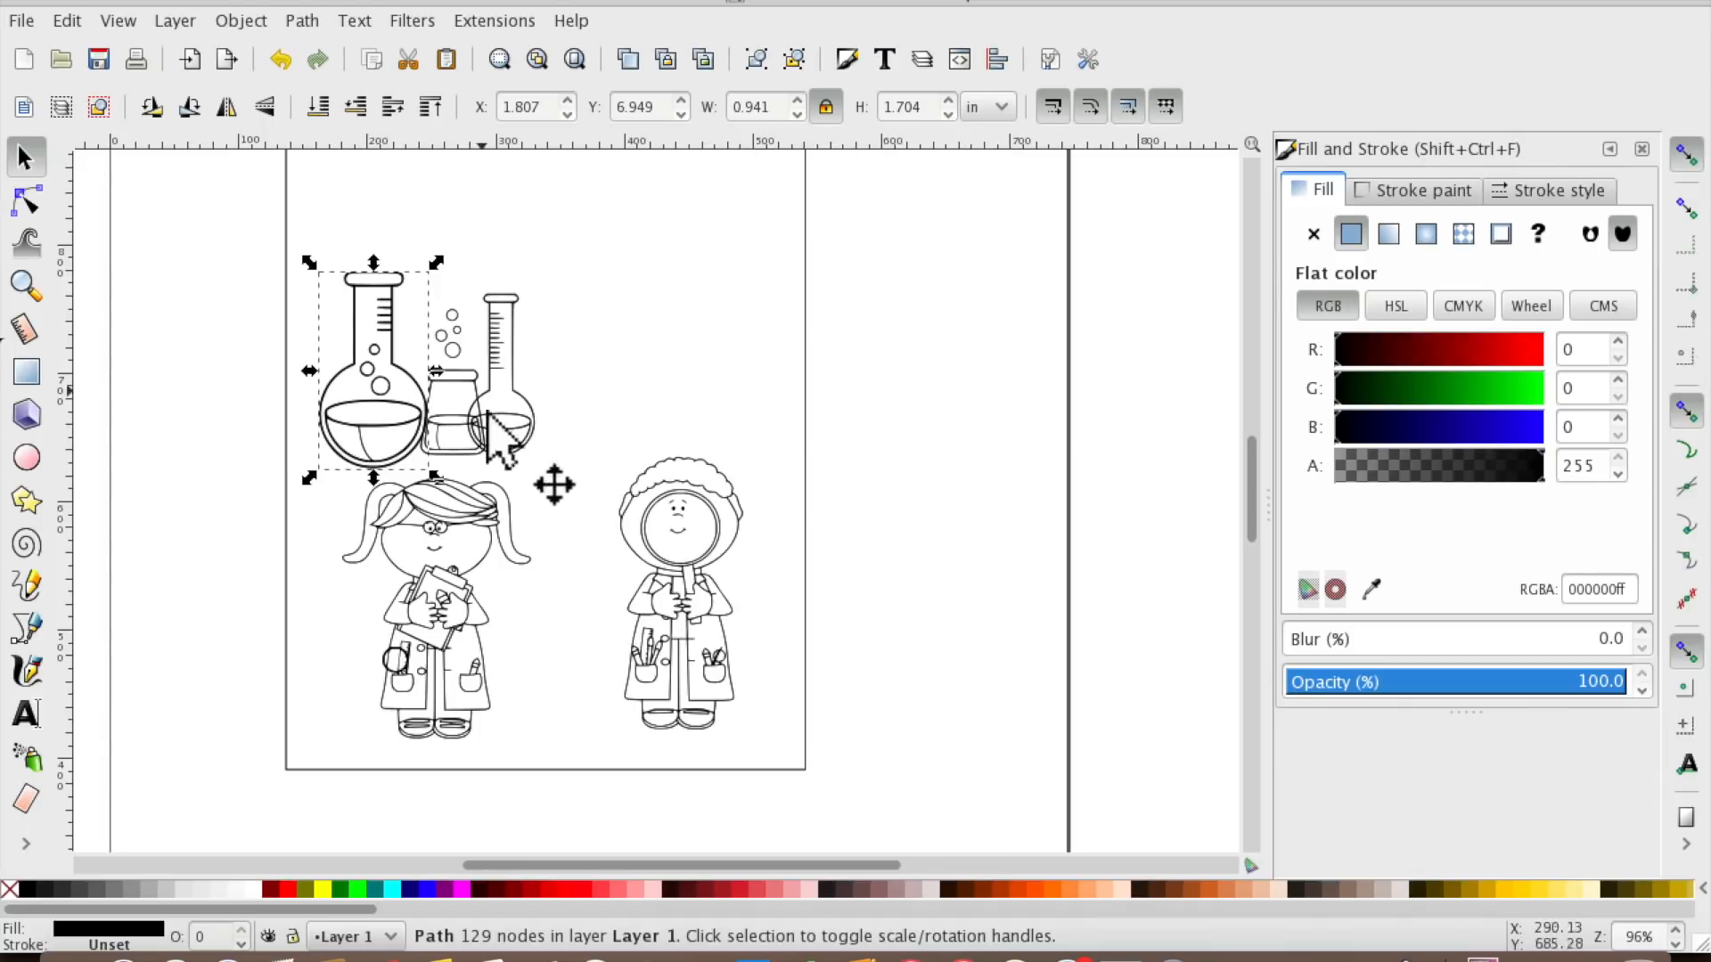
pyautogui.moveTo(379, 403); pyautogui.dragTo(387, 399)
pyautogui.click(493, 357)
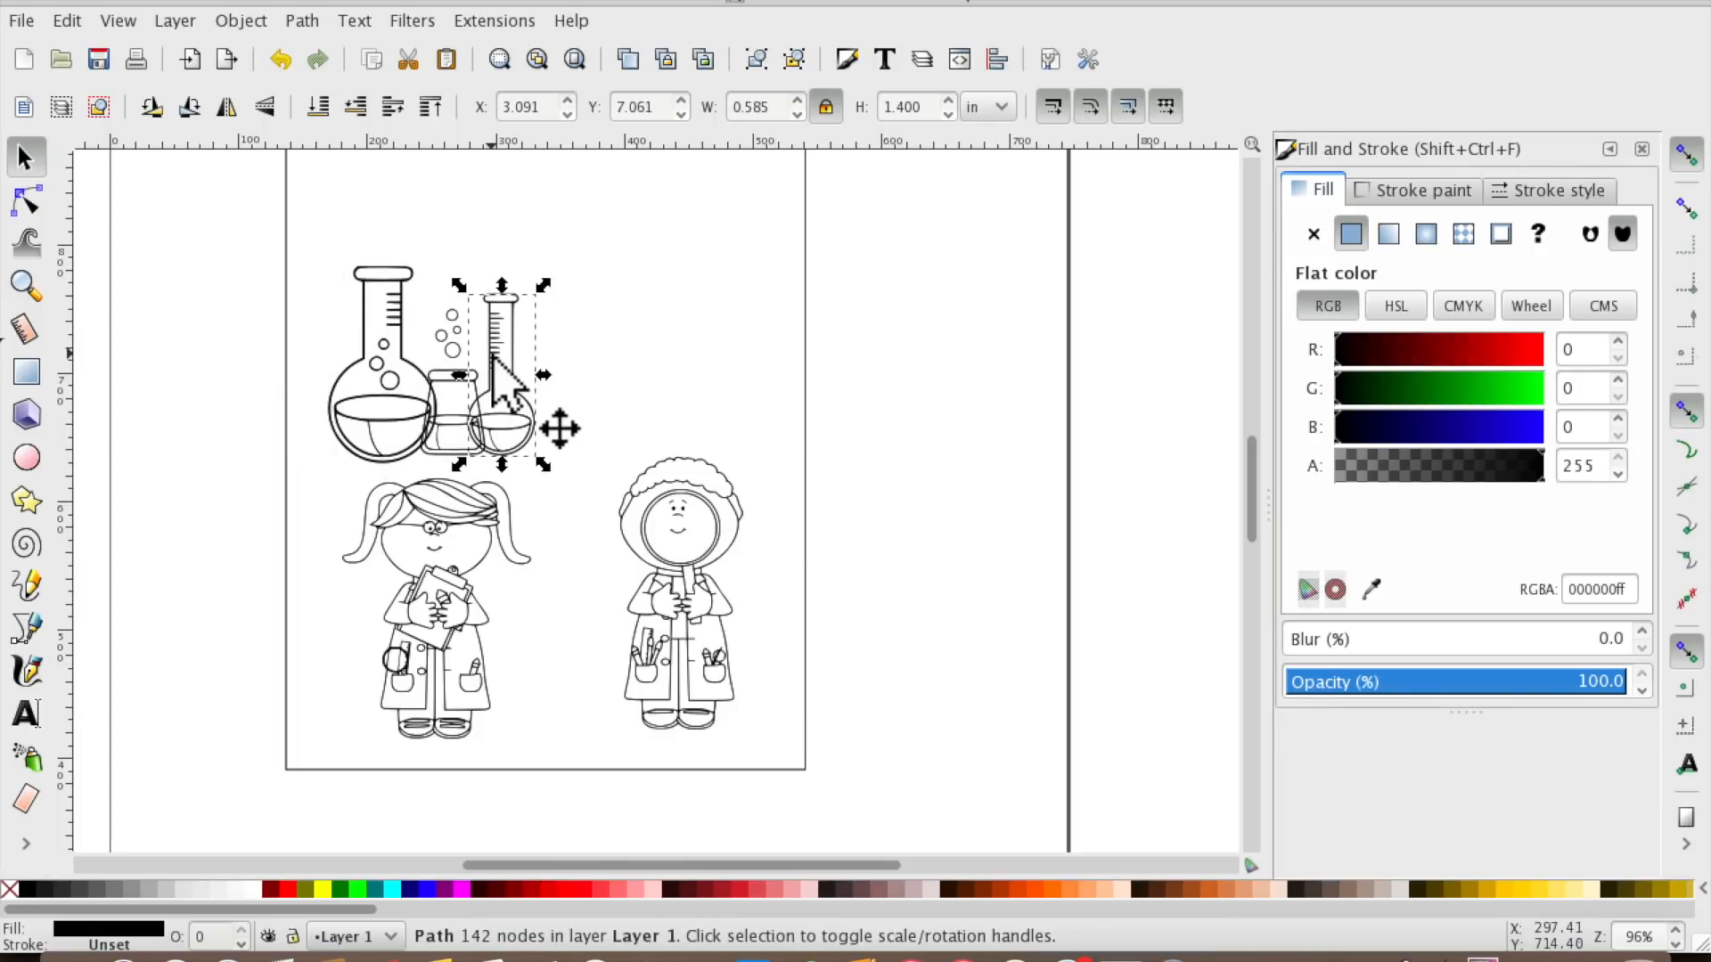
pyautogui.press('d')
pyautogui.click(493, 355)
pyautogui.click(642, 180)
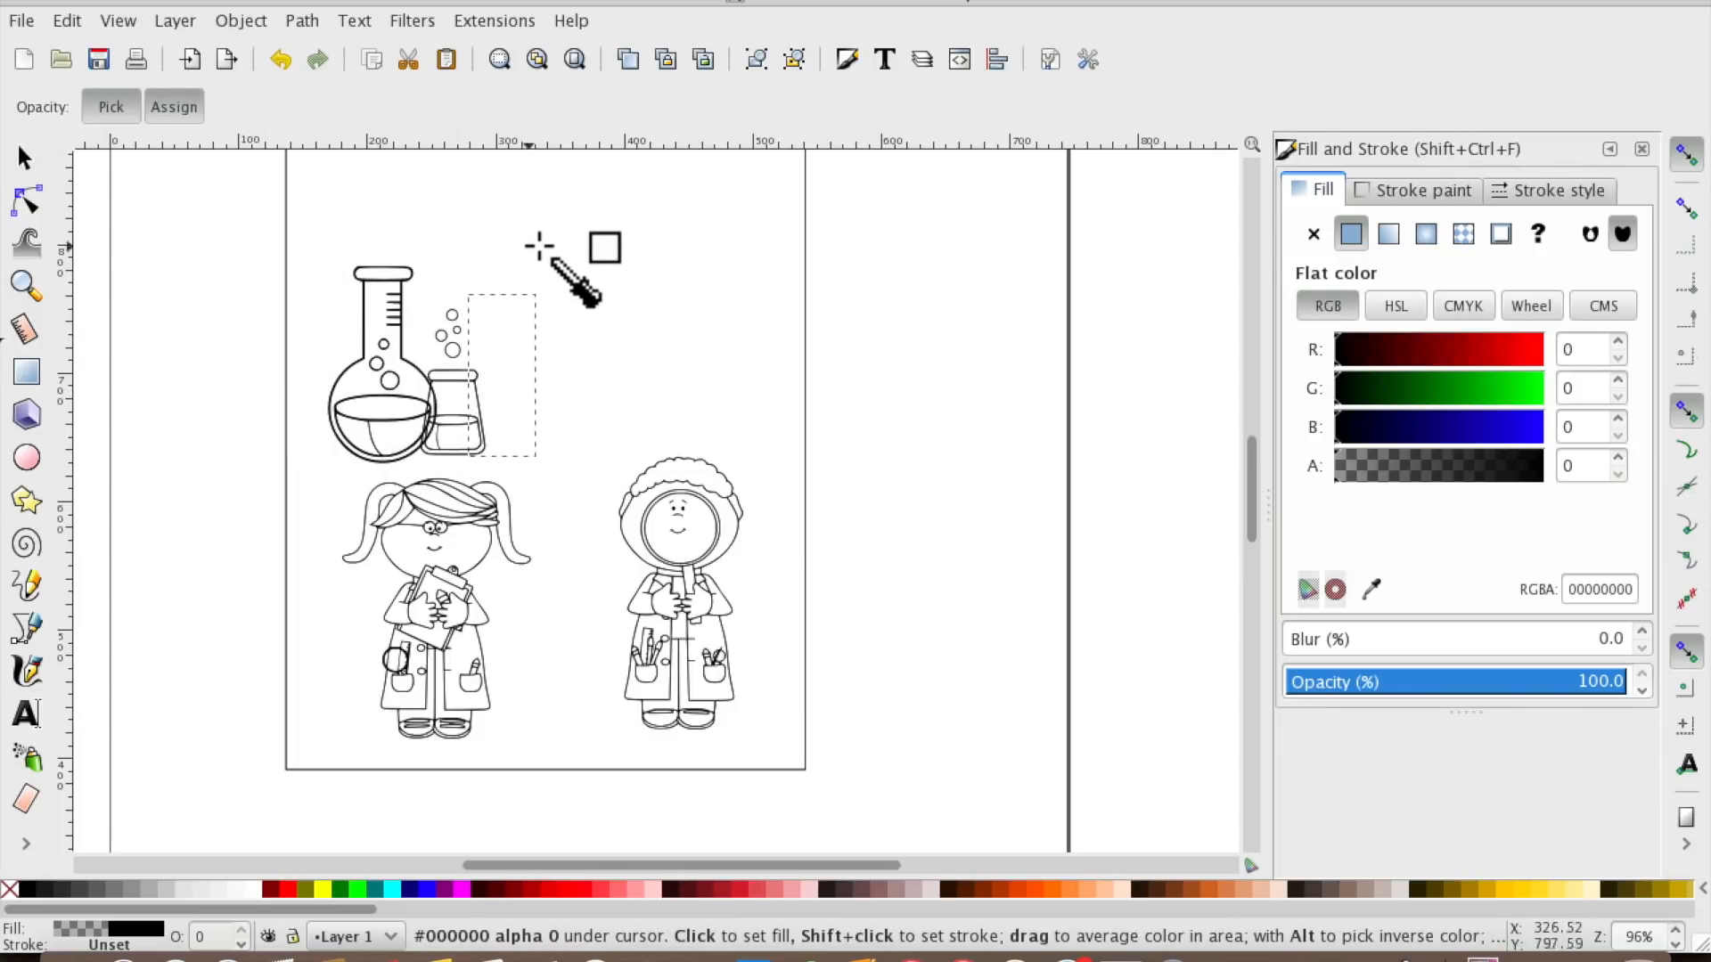
pyautogui.click(67, 20)
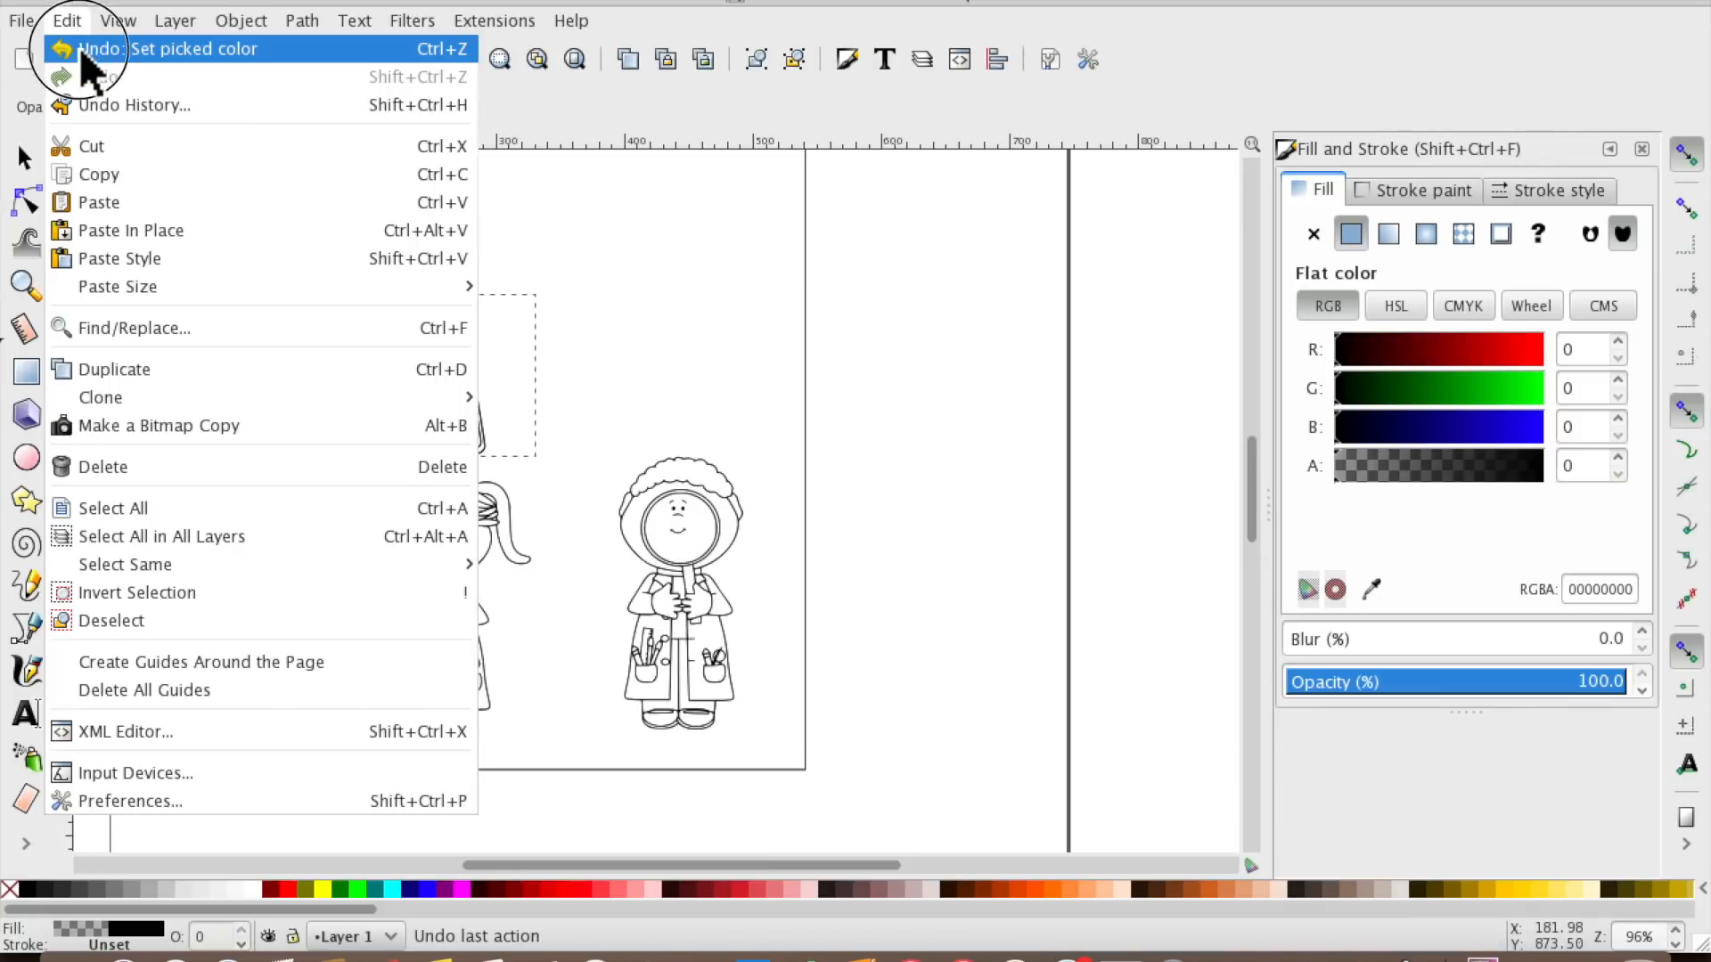
pyautogui.click(54, 46)
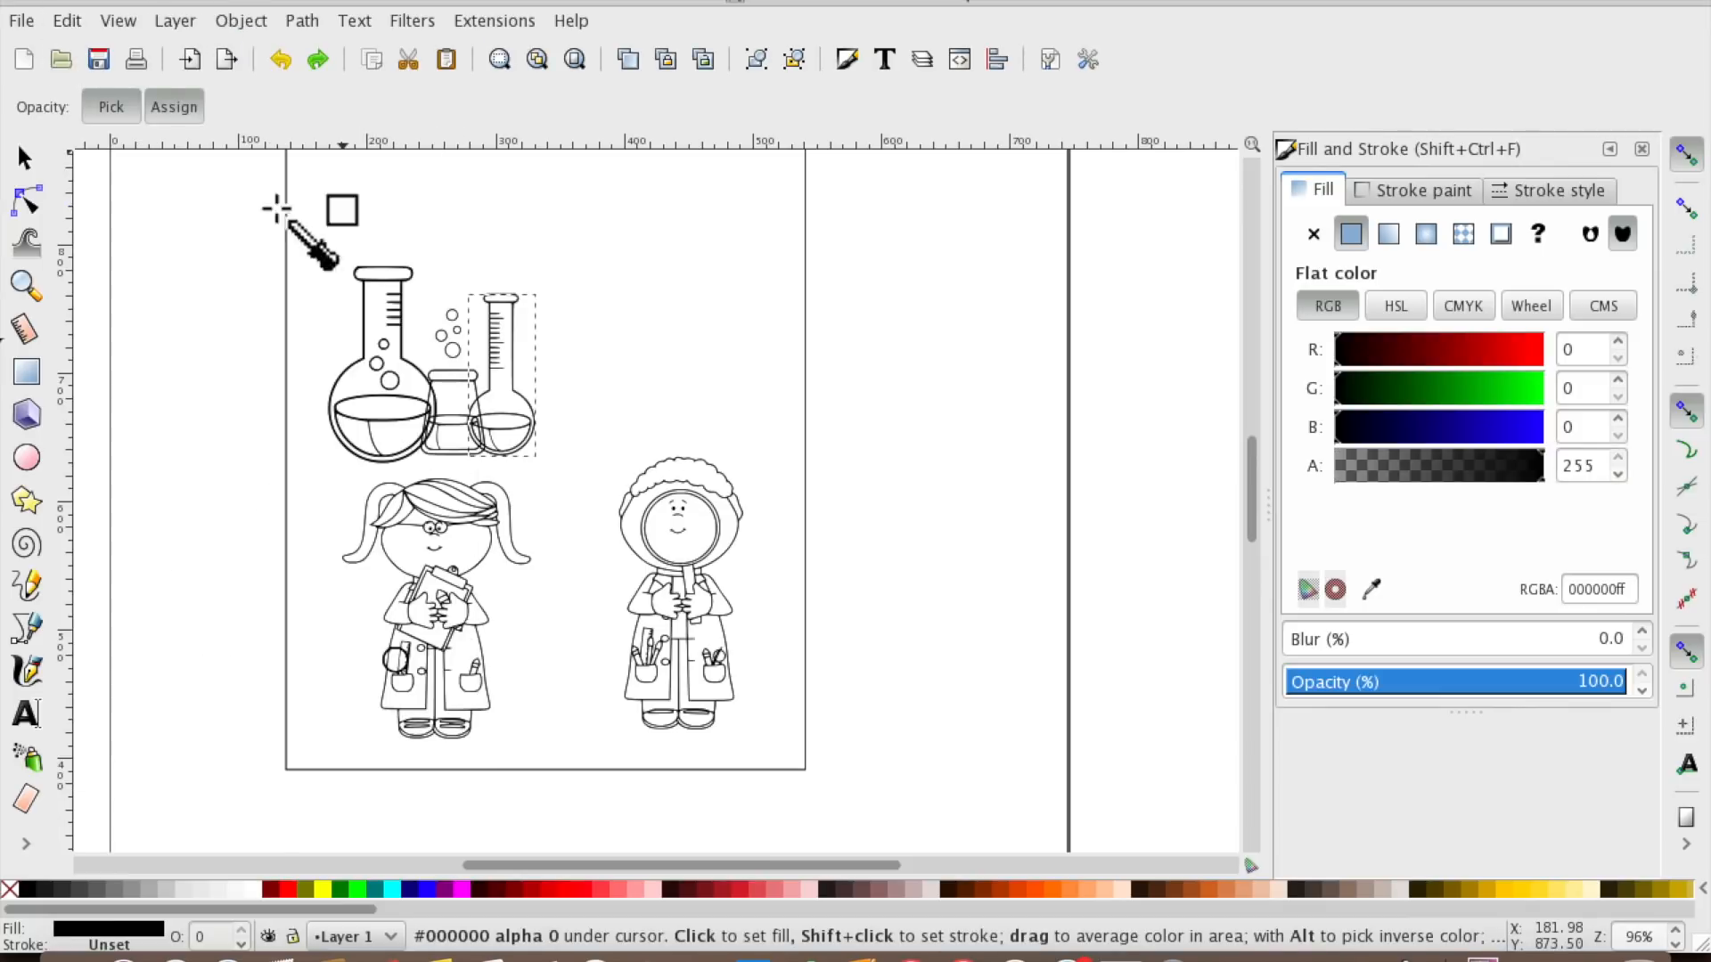
# Try to copy and paste the tall flask, and undo the picked fill colour and the large flask's last move.
pyautogui.click(67, 21)
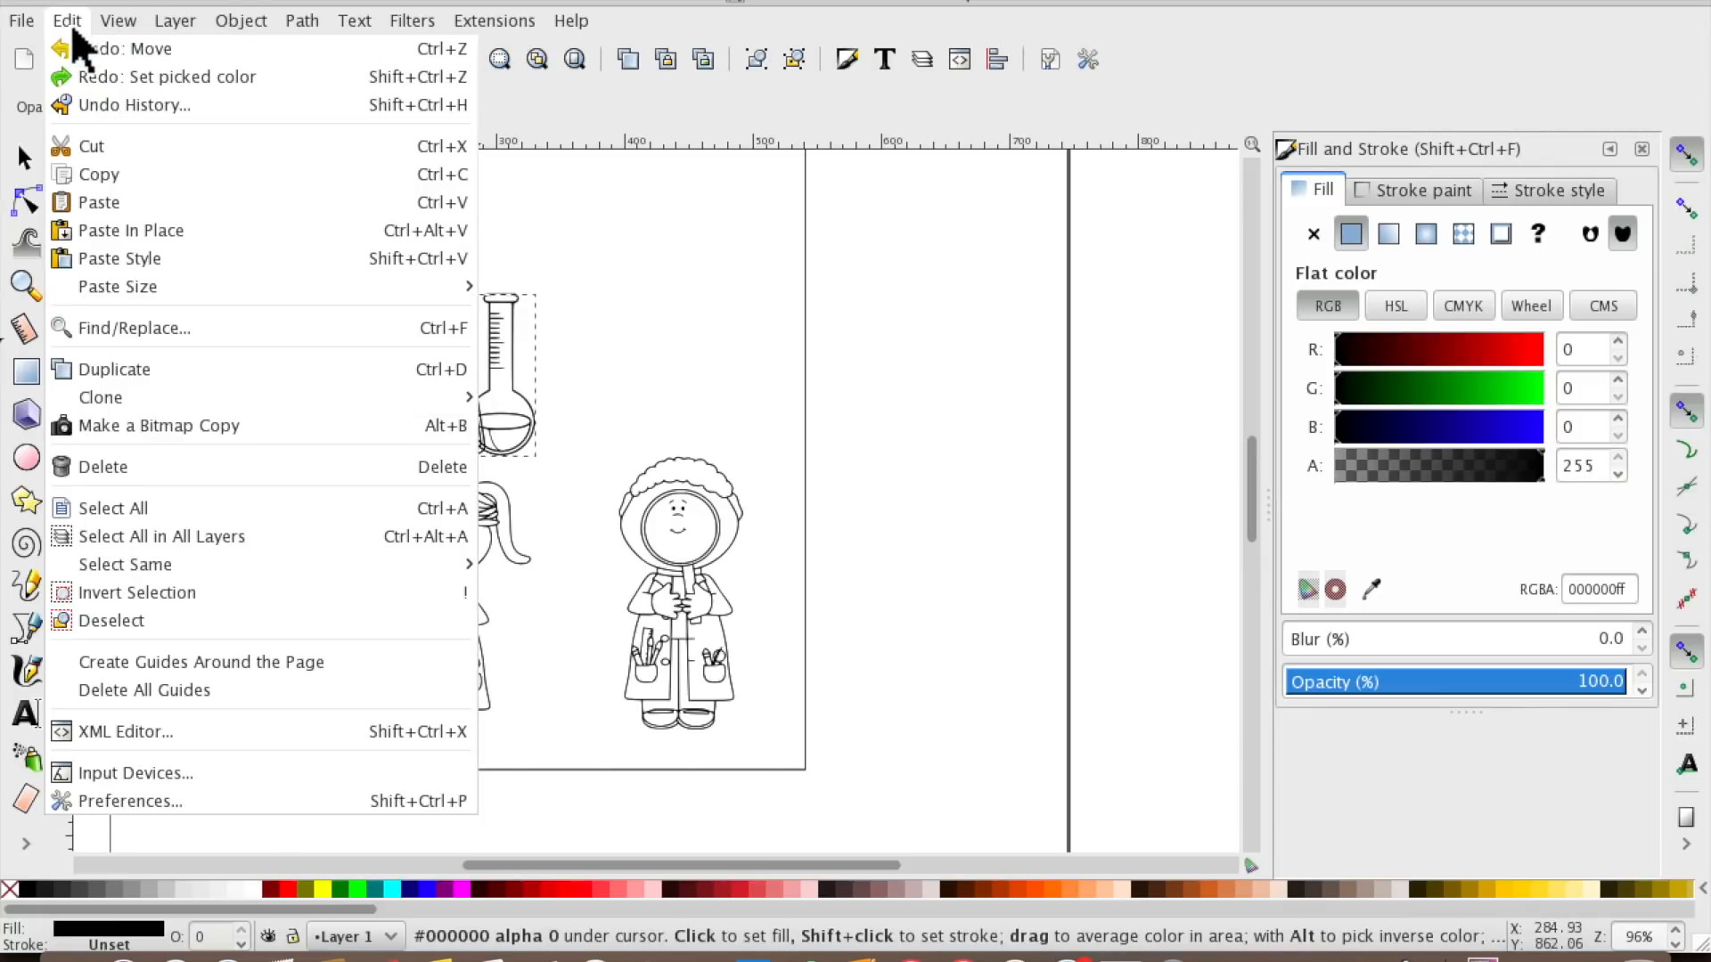
pyautogui.click(119, 180)
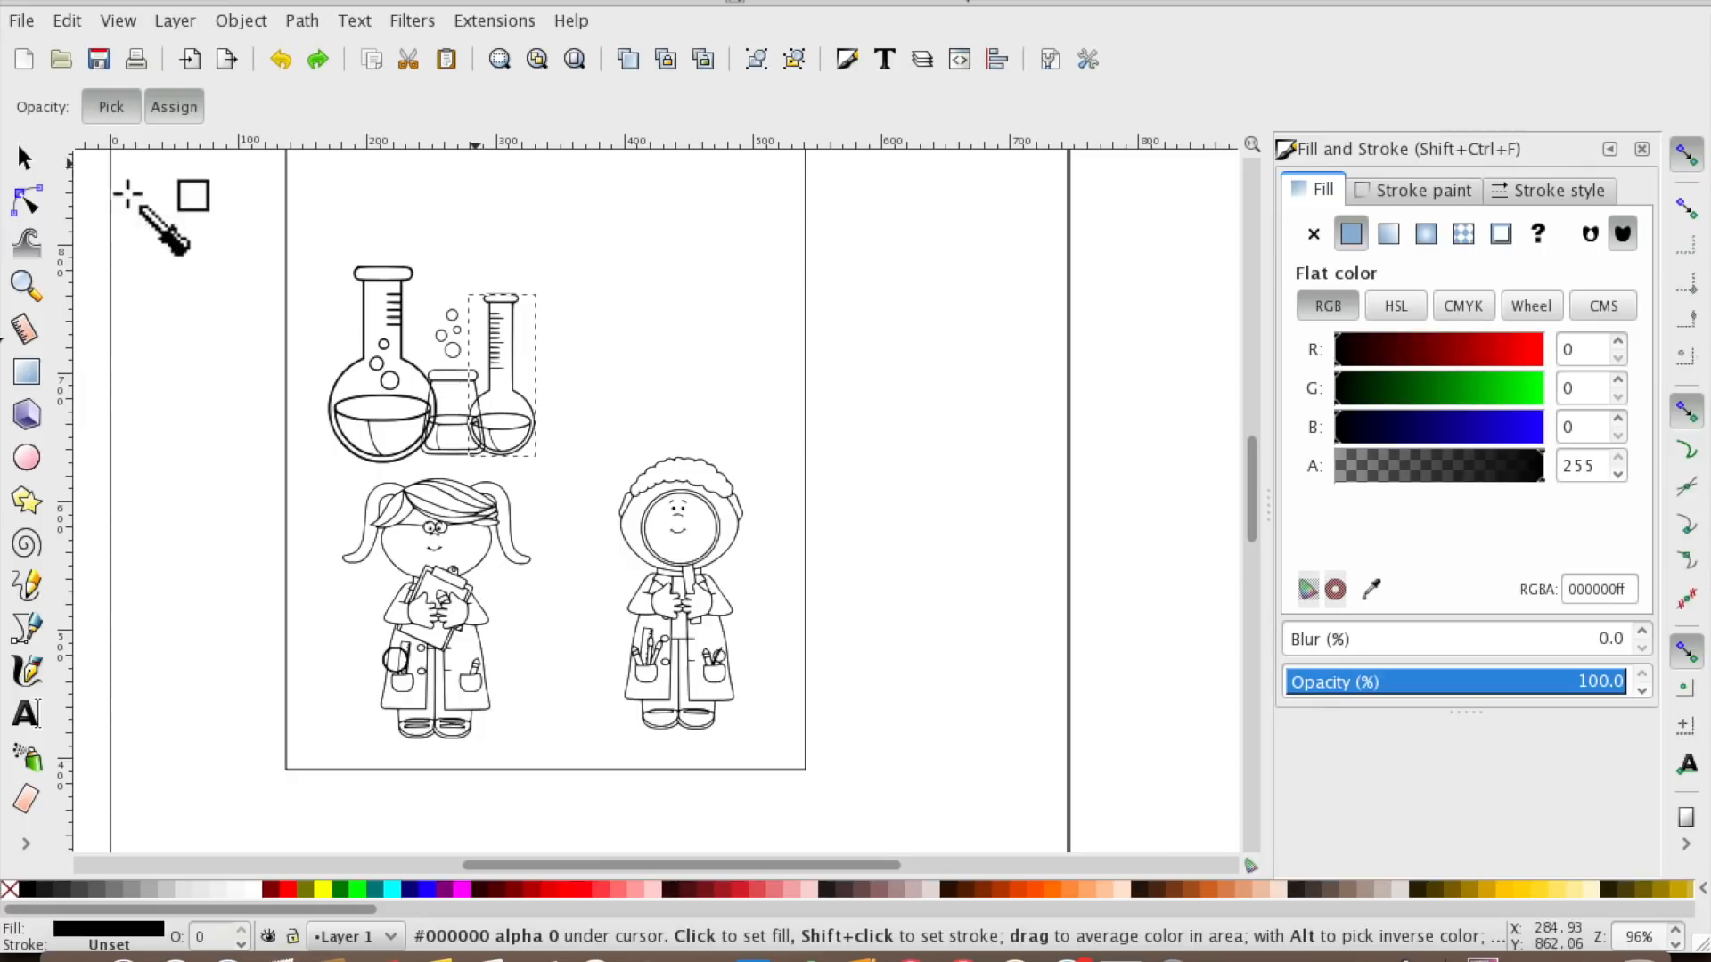
pyautogui.click(68, 20)
pyautogui.click(116, 204)
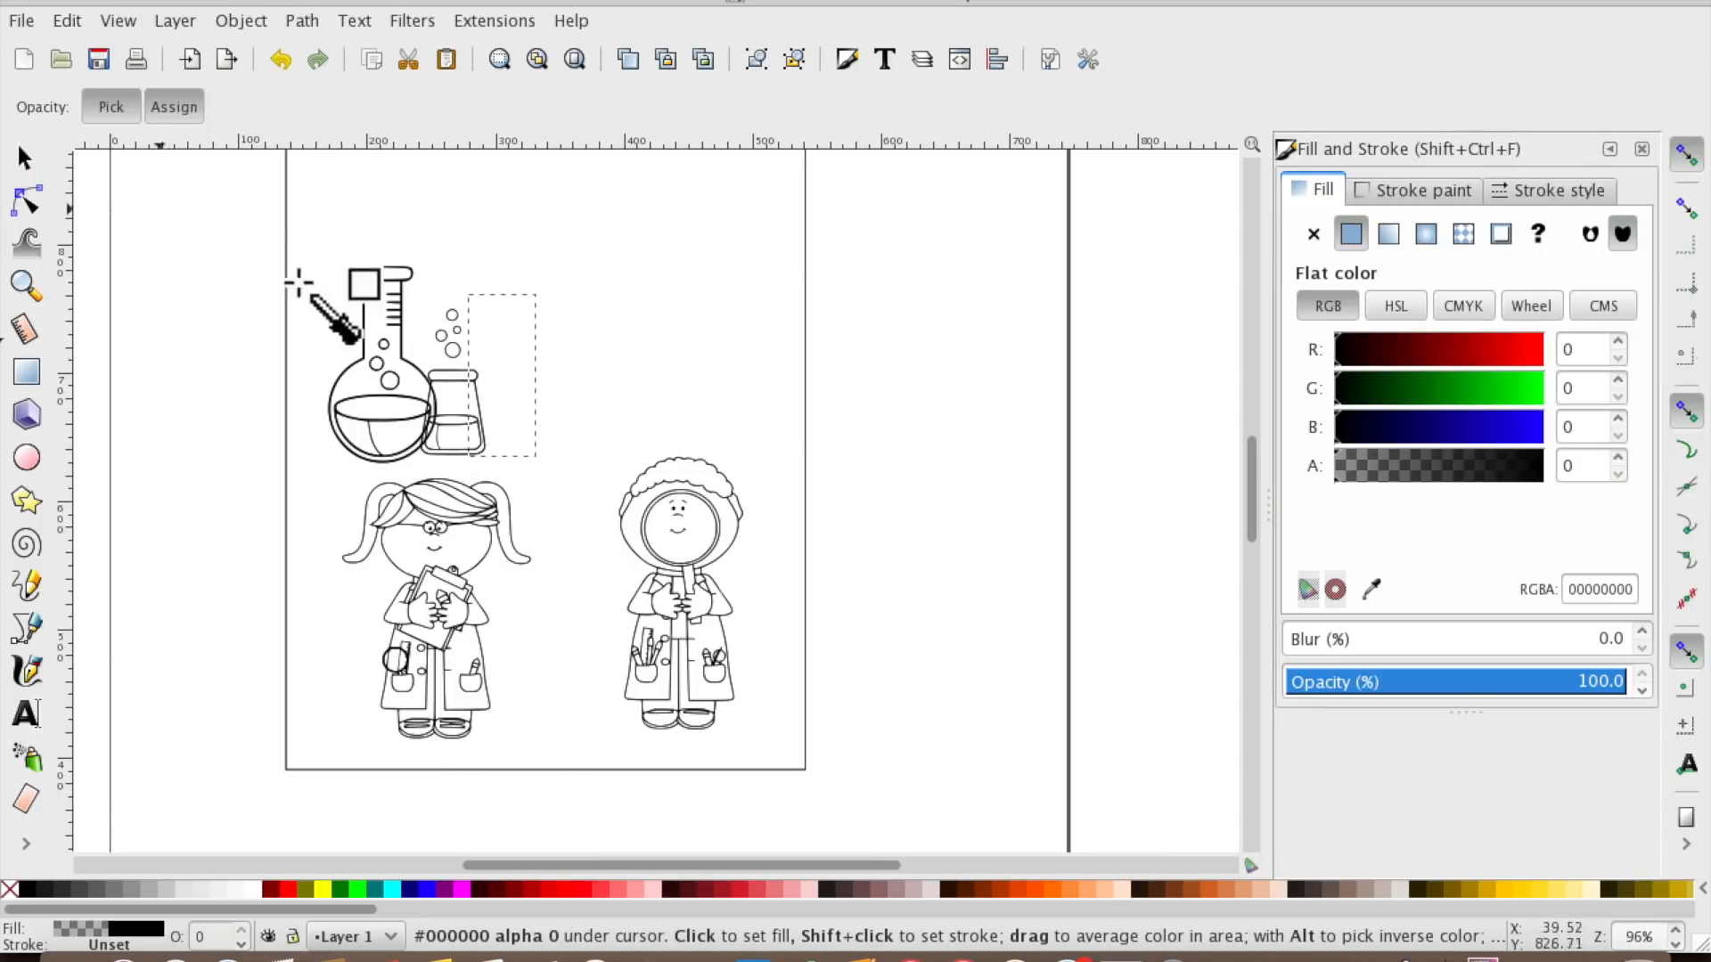
pyautogui.click(279, 60)
pyautogui.click(279, 59)
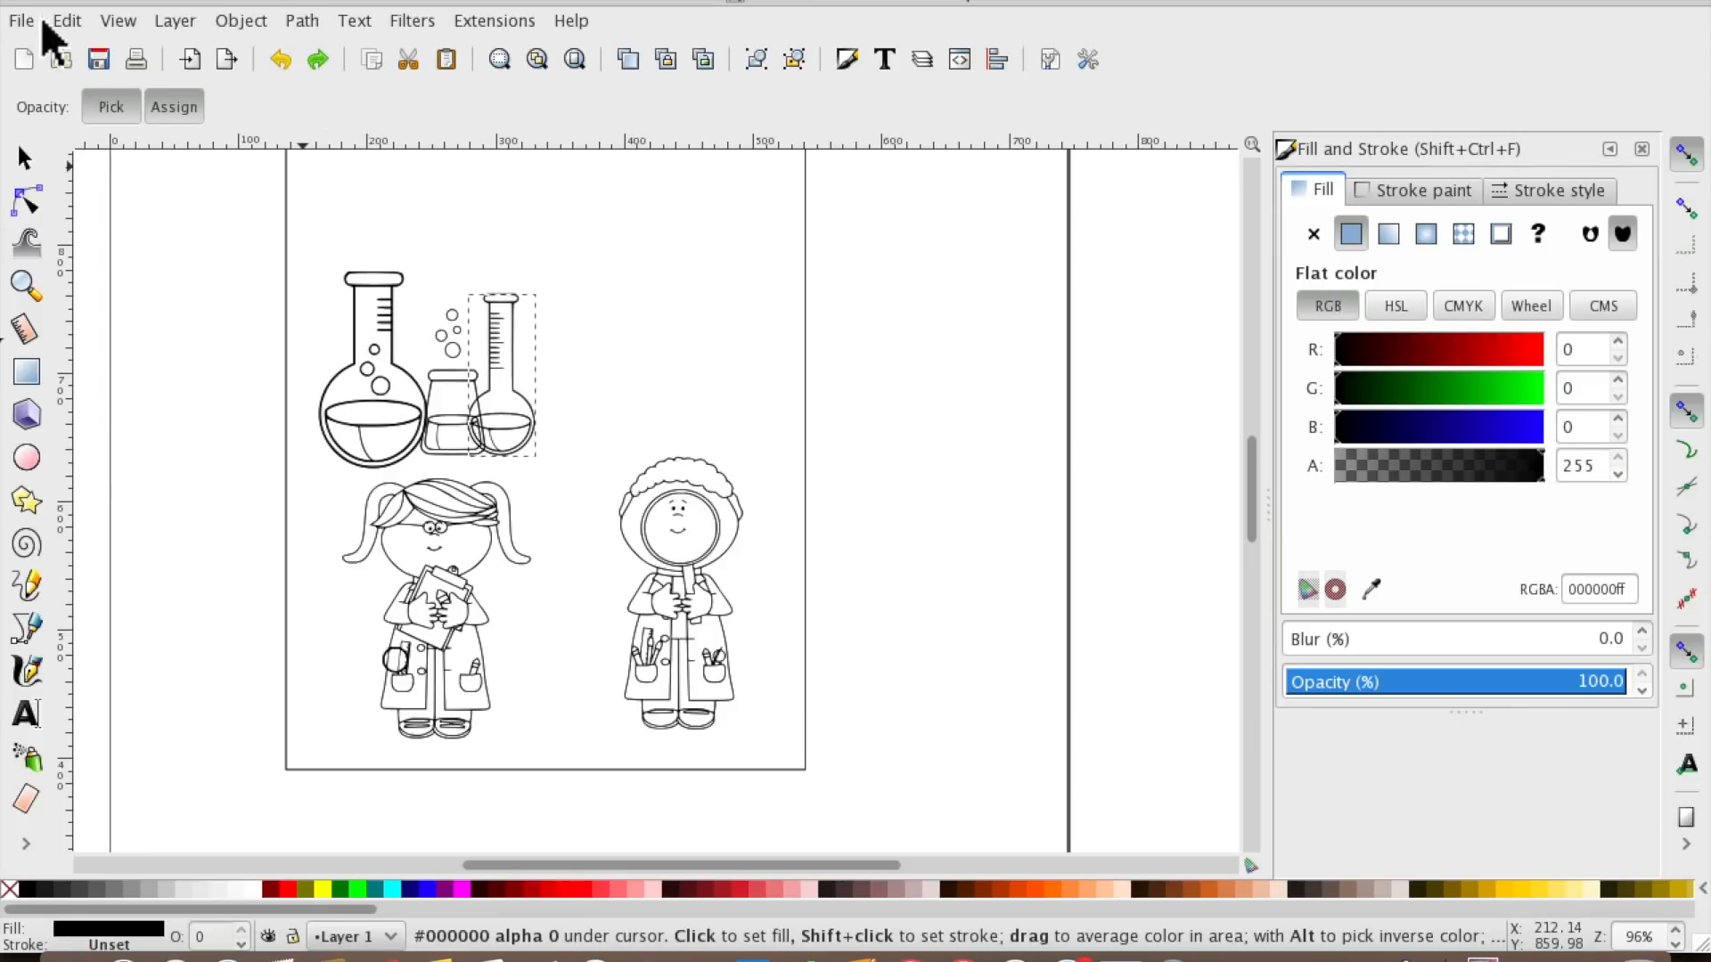
# Move the tall flask clear of the beaker, then copy it and paste the copy onto the canvas.
pyautogui.click(23, 158)
pyautogui.moveTo(521, 365); pyautogui.dragTo(588, 360)
pyautogui.click(76, 21)
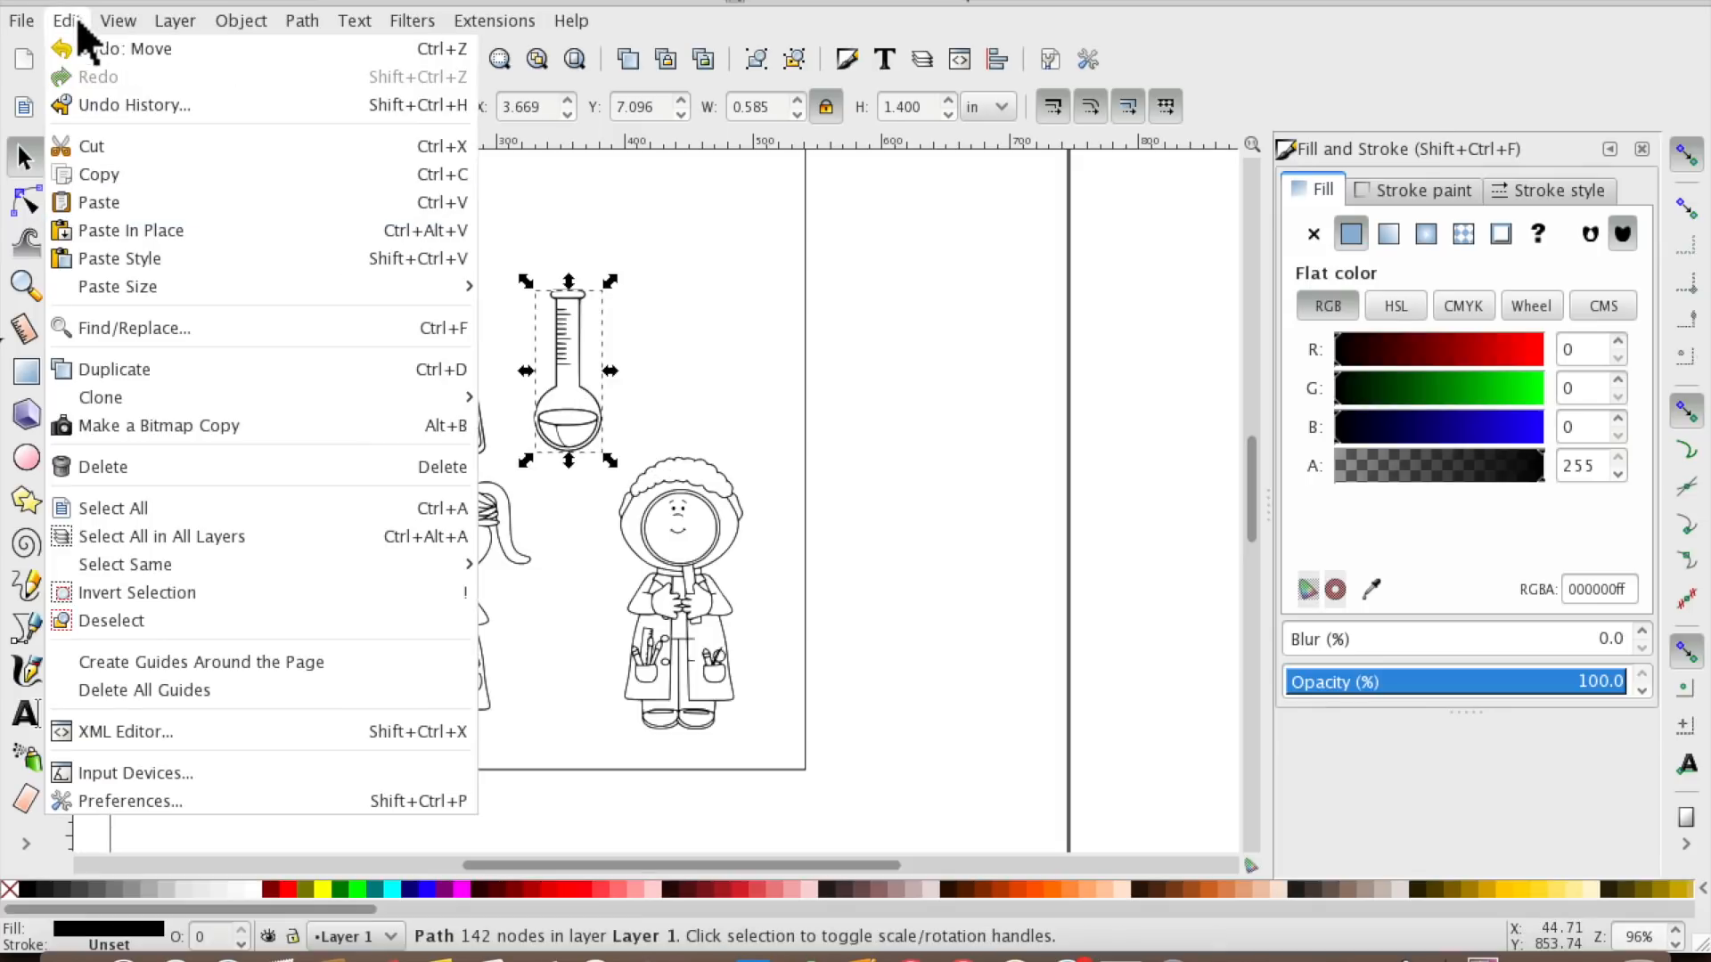
pyautogui.click(116, 175)
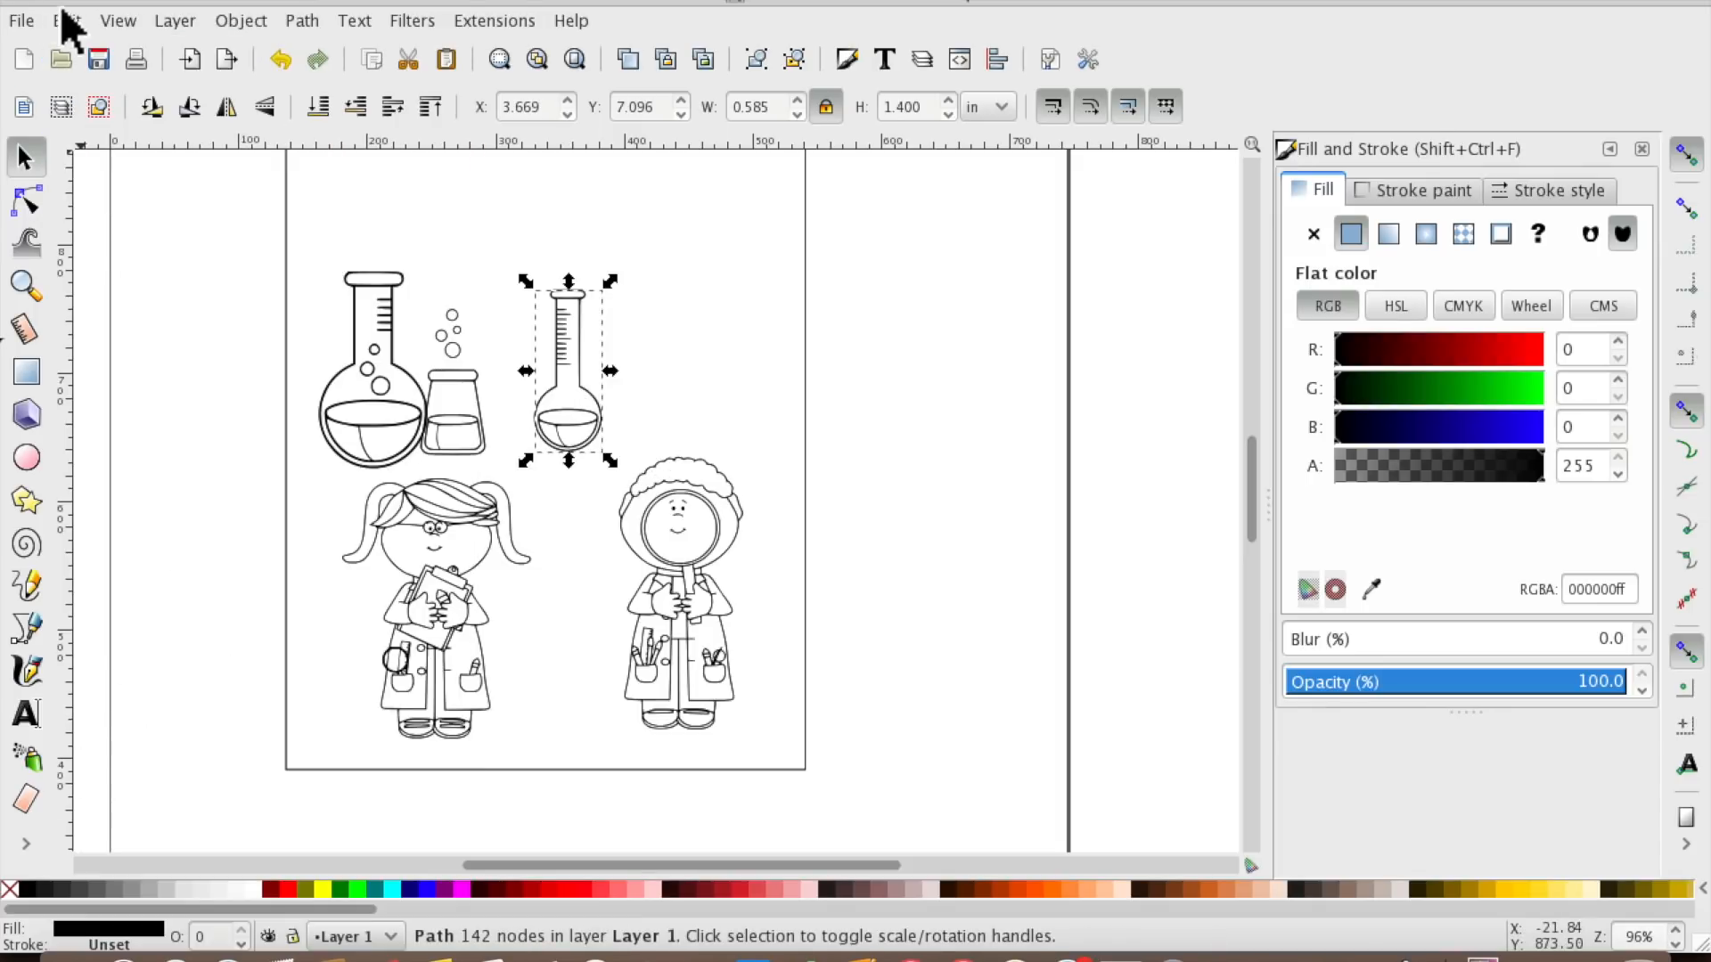
pyautogui.click(56, 9)
pyautogui.click(110, 206)
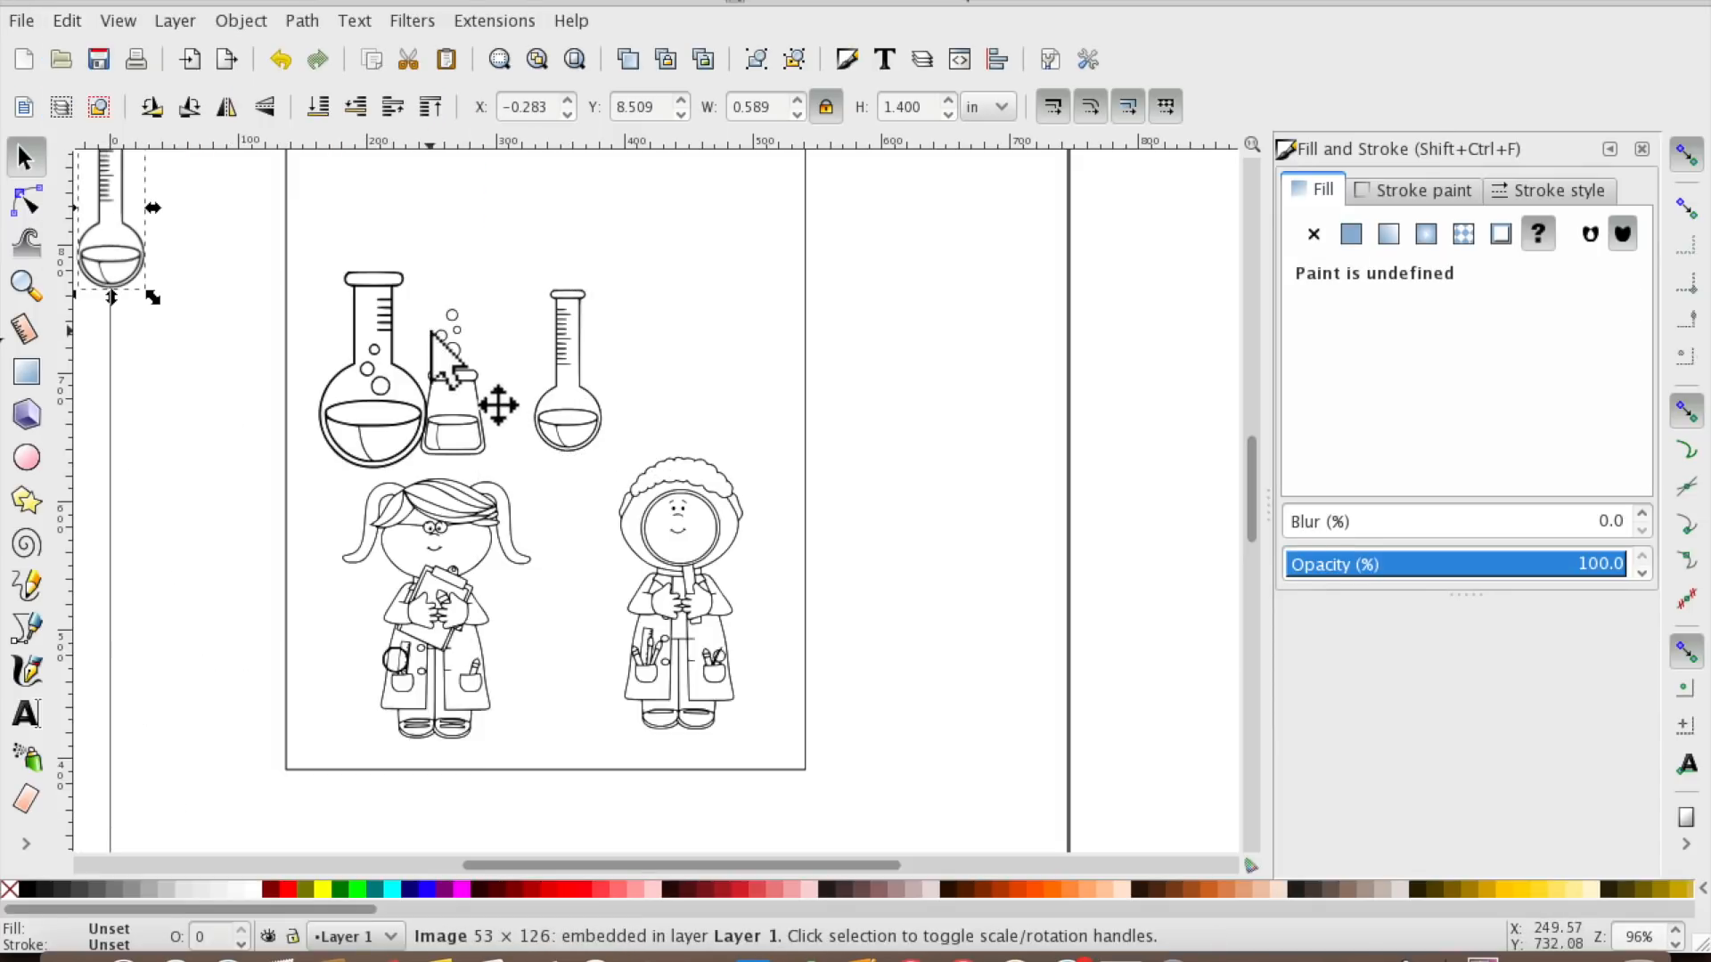
# Shrink the pasted flask copy and place it beside the beaker, then move the original tall flask back over the beaker.
pyautogui.moveTo(147, 281); pyautogui.dragTo(558, 464)
pyautogui.moveTo(493, 392); pyautogui.dragTo(445, 432)
pyautogui.moveTo(445, 280); pyautogui.dragTo(470, 350)
pyautogui.moveTo(557, 397); pyautogui.dragTo(441, 390)
pyautogui.hscroll(-5, 820, 446)
pyautogui.rightClick(829, 414)
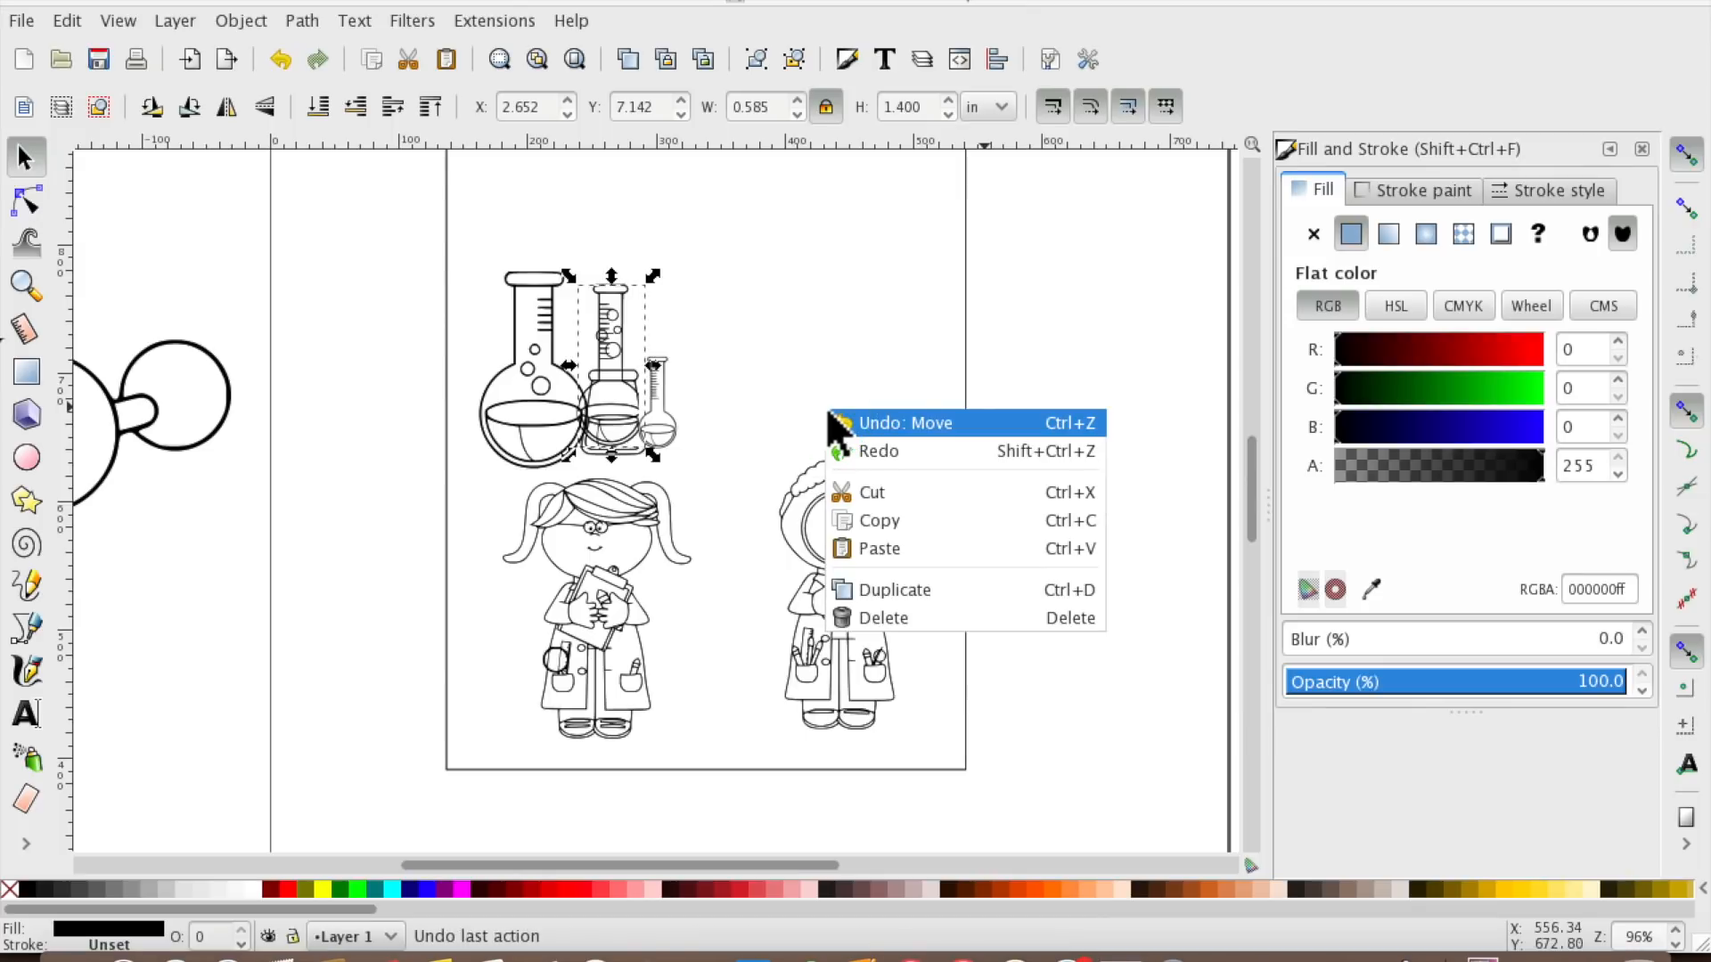
pyautogui.click(1074, 292)
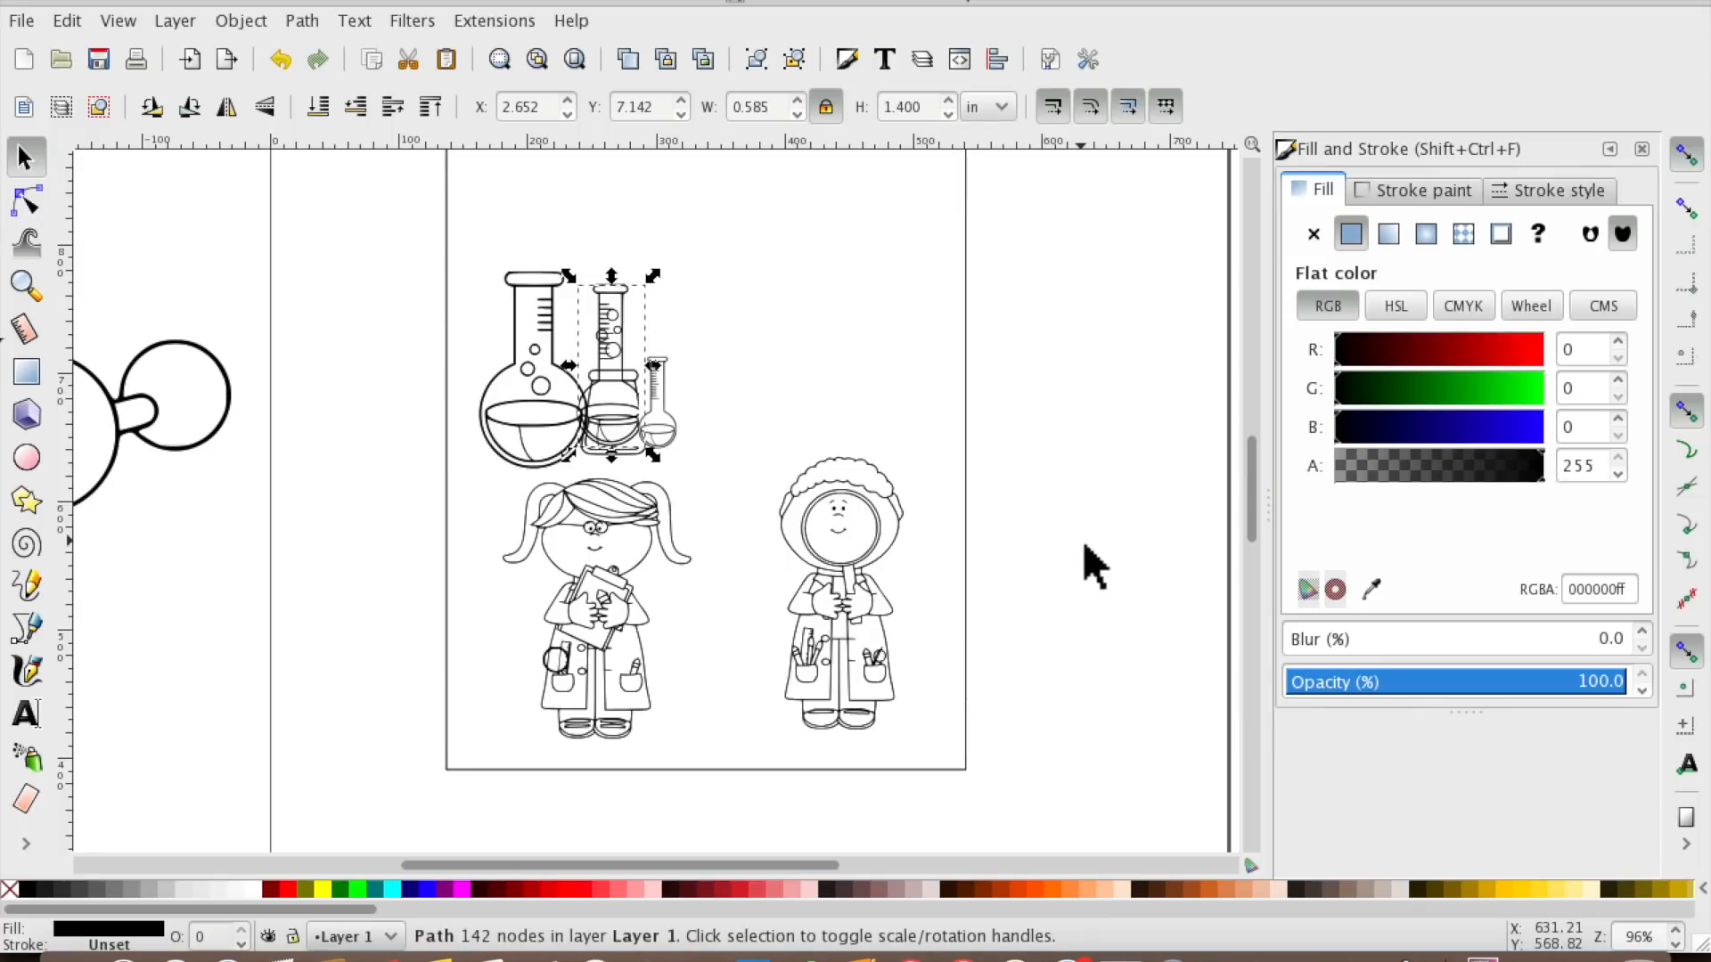
# Shrink the microscope to about 1.37 × 1.48 in and place it in the rectangle above the scientist with the magnifying glass.
pyautogui.hscroll(8, 1078, 548)
pyautogui.scroll(4, 1067, 551)
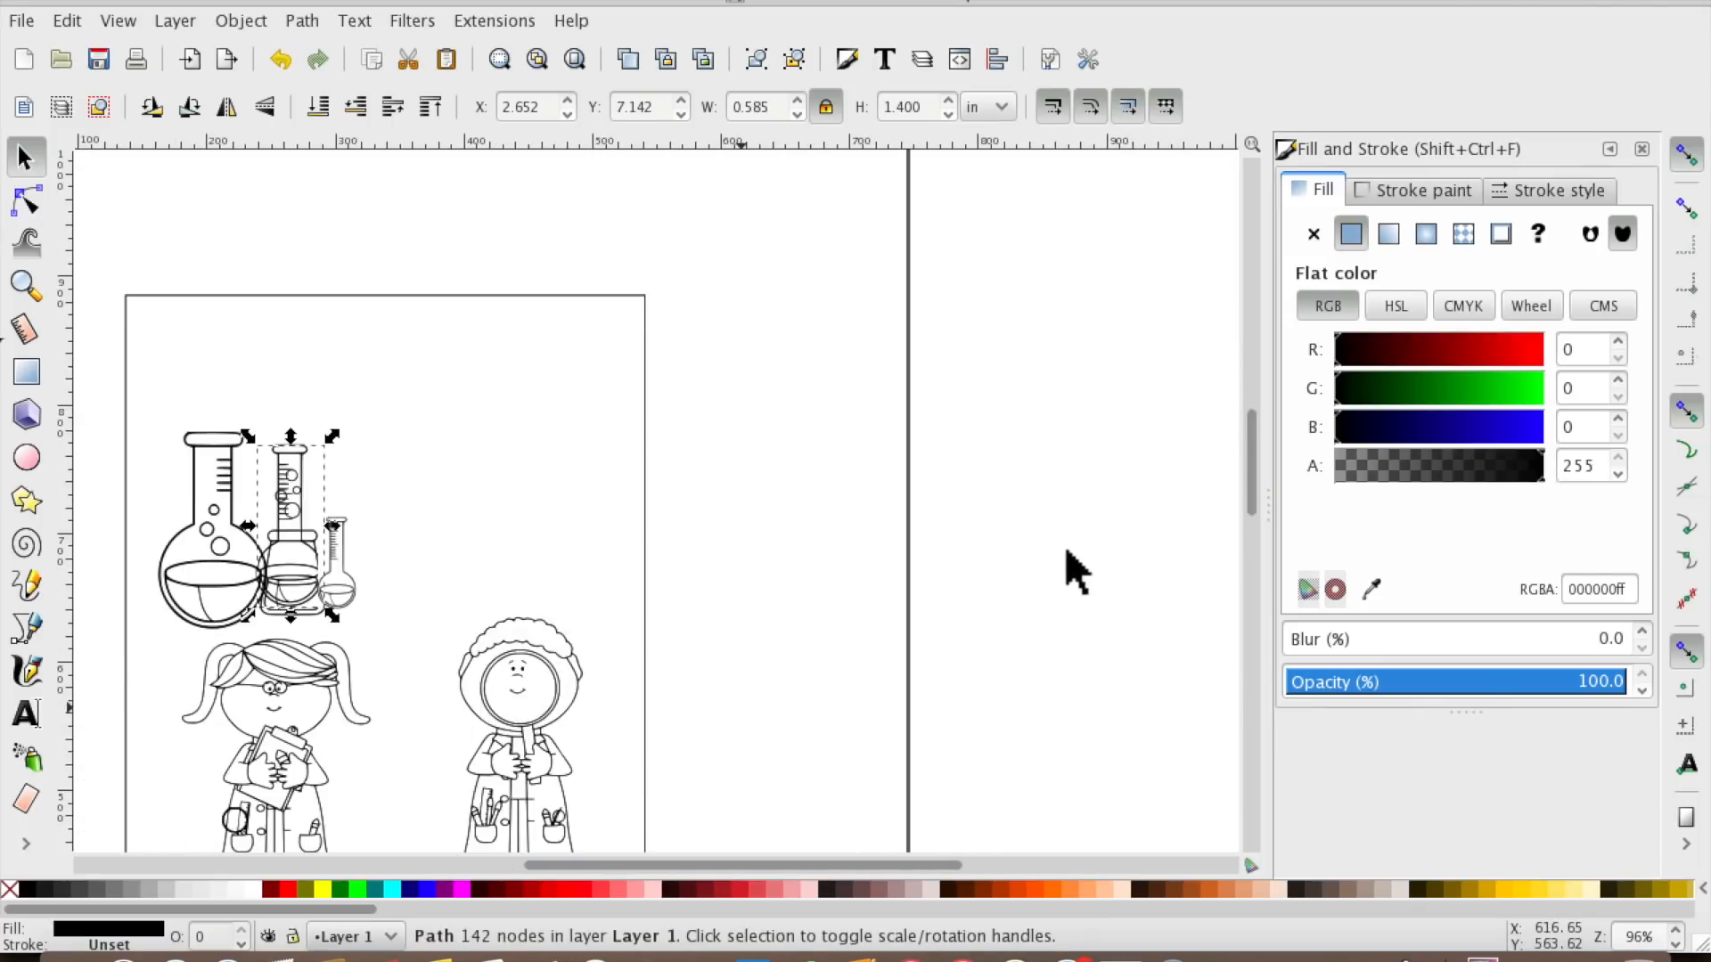
pyautogui.click(575, 59)
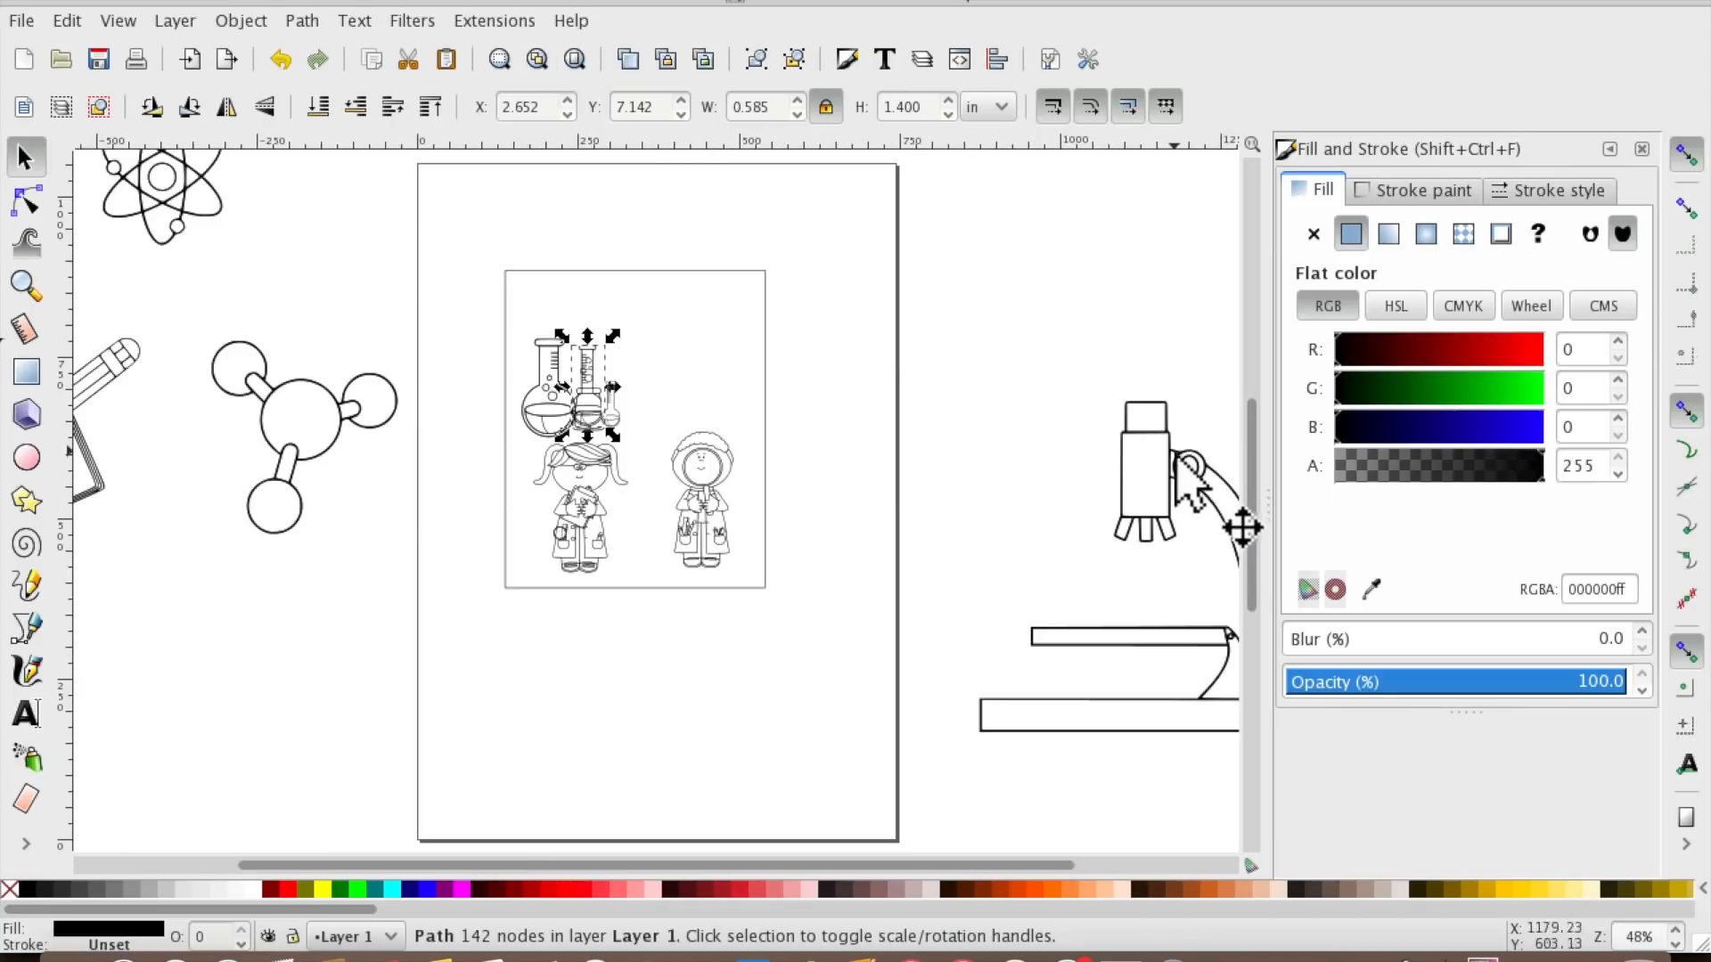
pyautogui.click(867, 361)
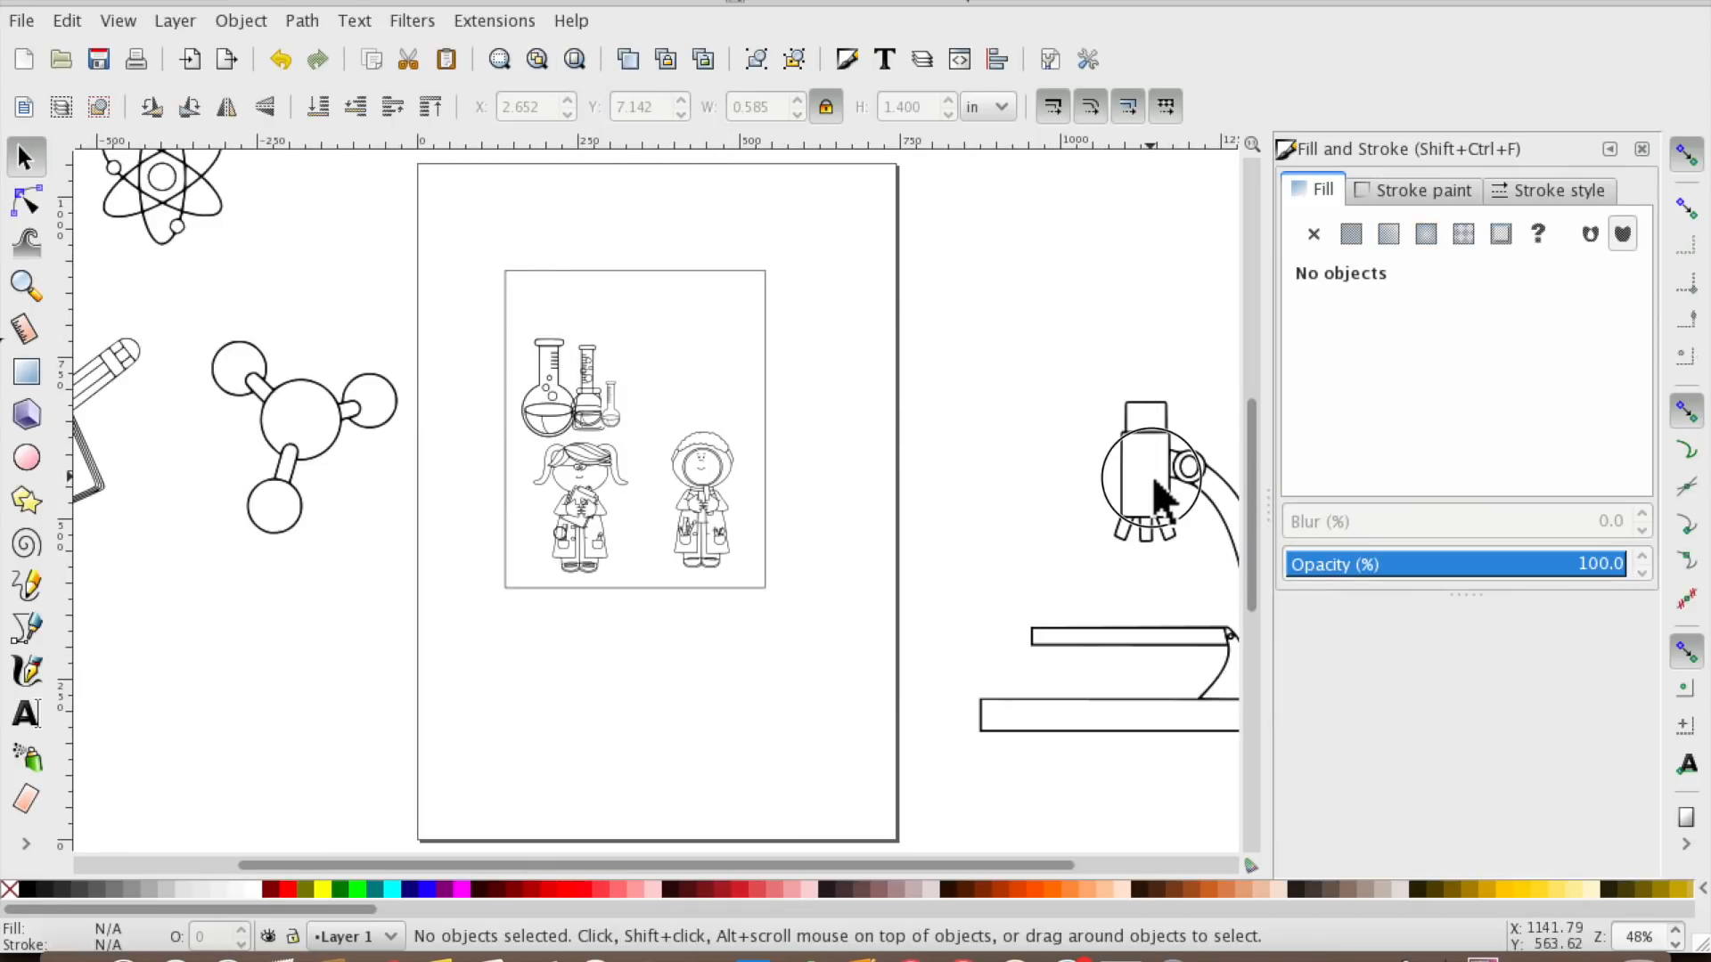
pyautogui.click(1179, 713)
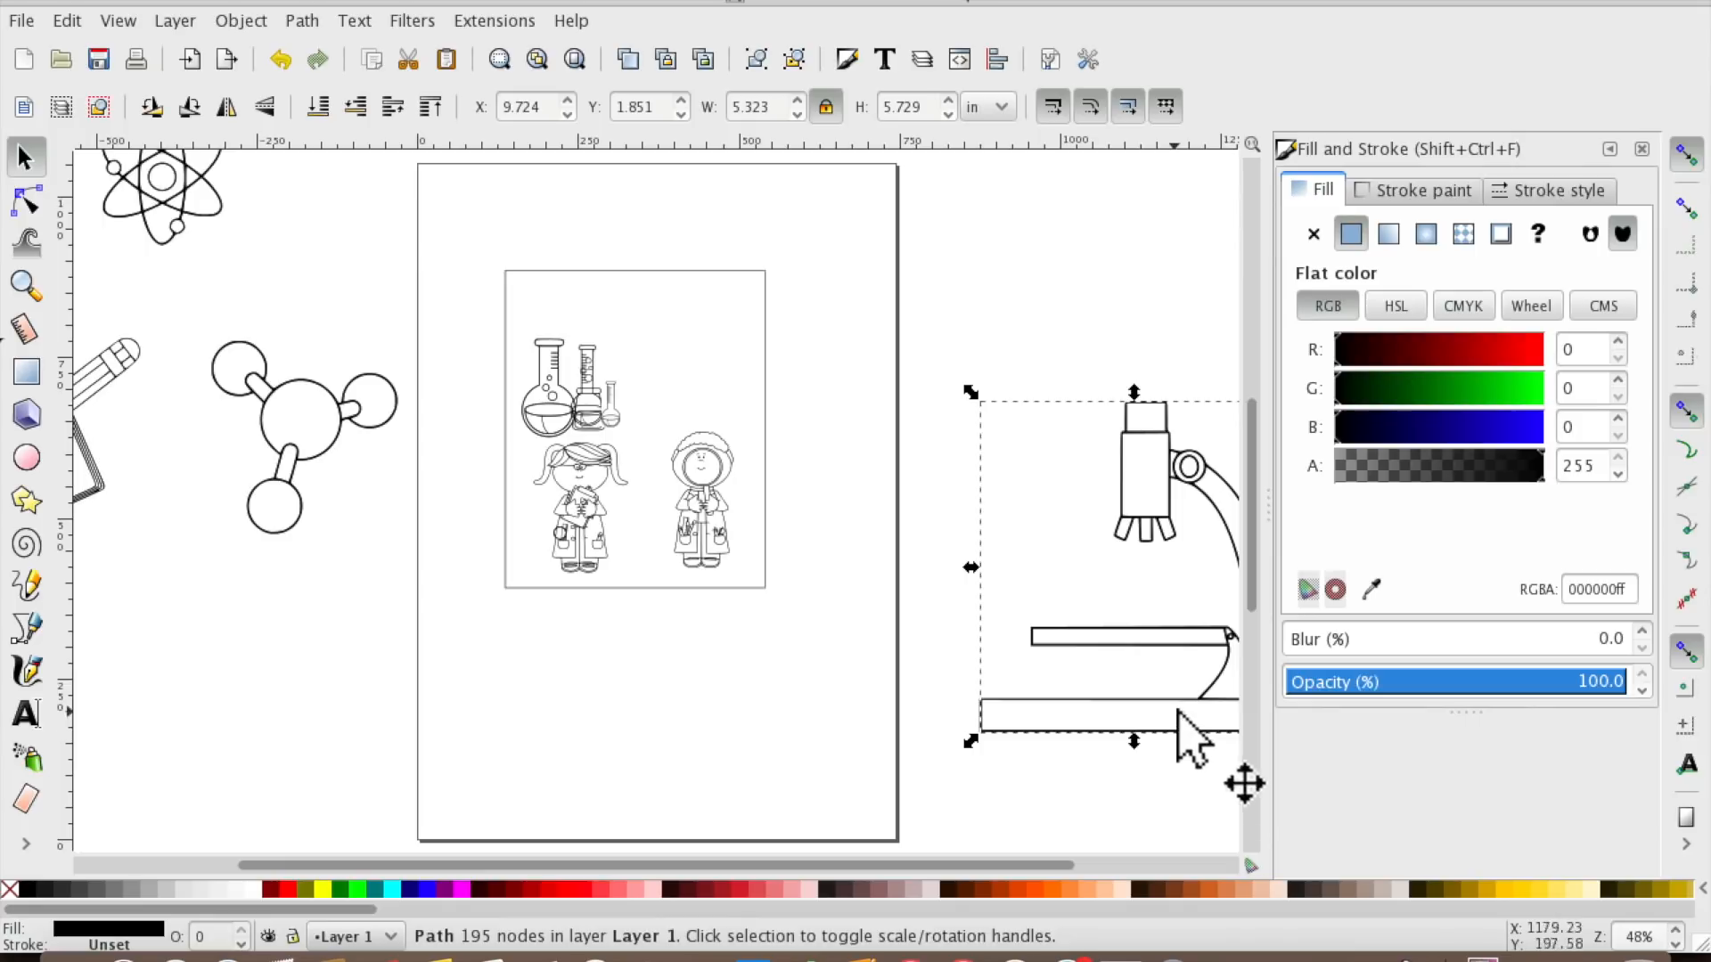
pyautogui.moveTo(973, 393); pyautogui.dragTo(1141, 486)
pyautogui.moveTo(1235, 633); pyautogui.dragTo(759, 343)
pyautogui.moveTo(682, 304); pyautogui.dragTo(745, 327)
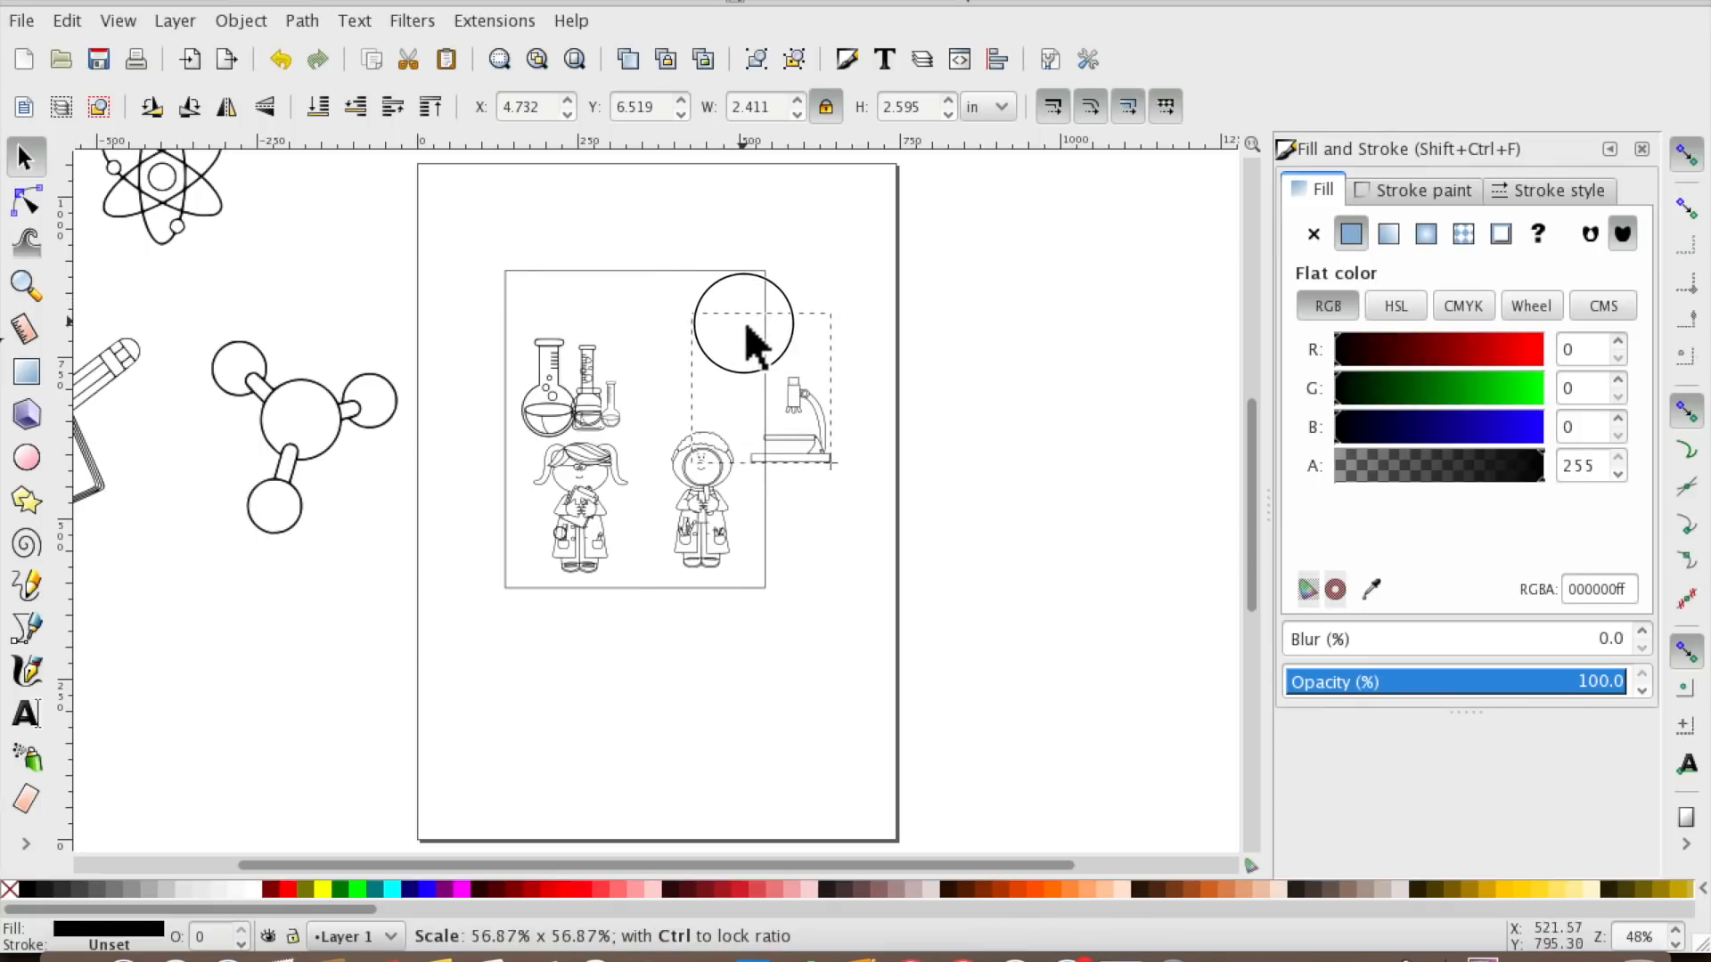
pyautogui.moveTo(821, 415); pyautogui.dragTo(746, 384)
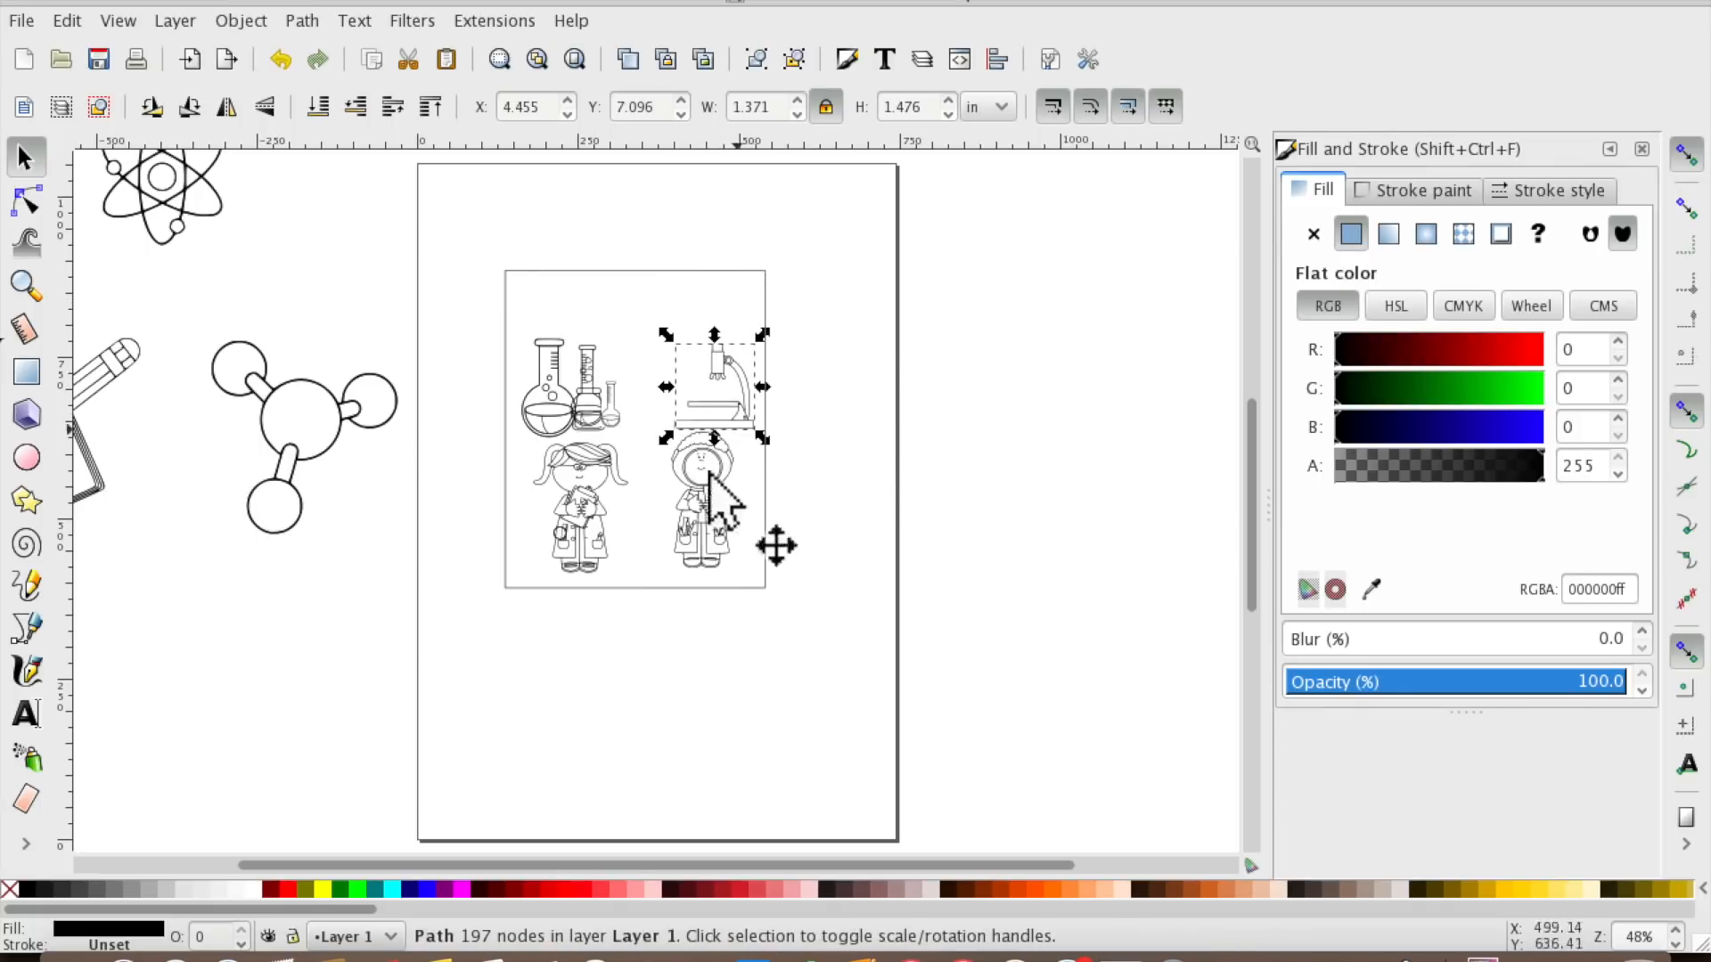
# Shrink the molecule to about 0.93 × 0.96 in and place it in the rectangle above the microscope.
pyautogui.click(308, 415)
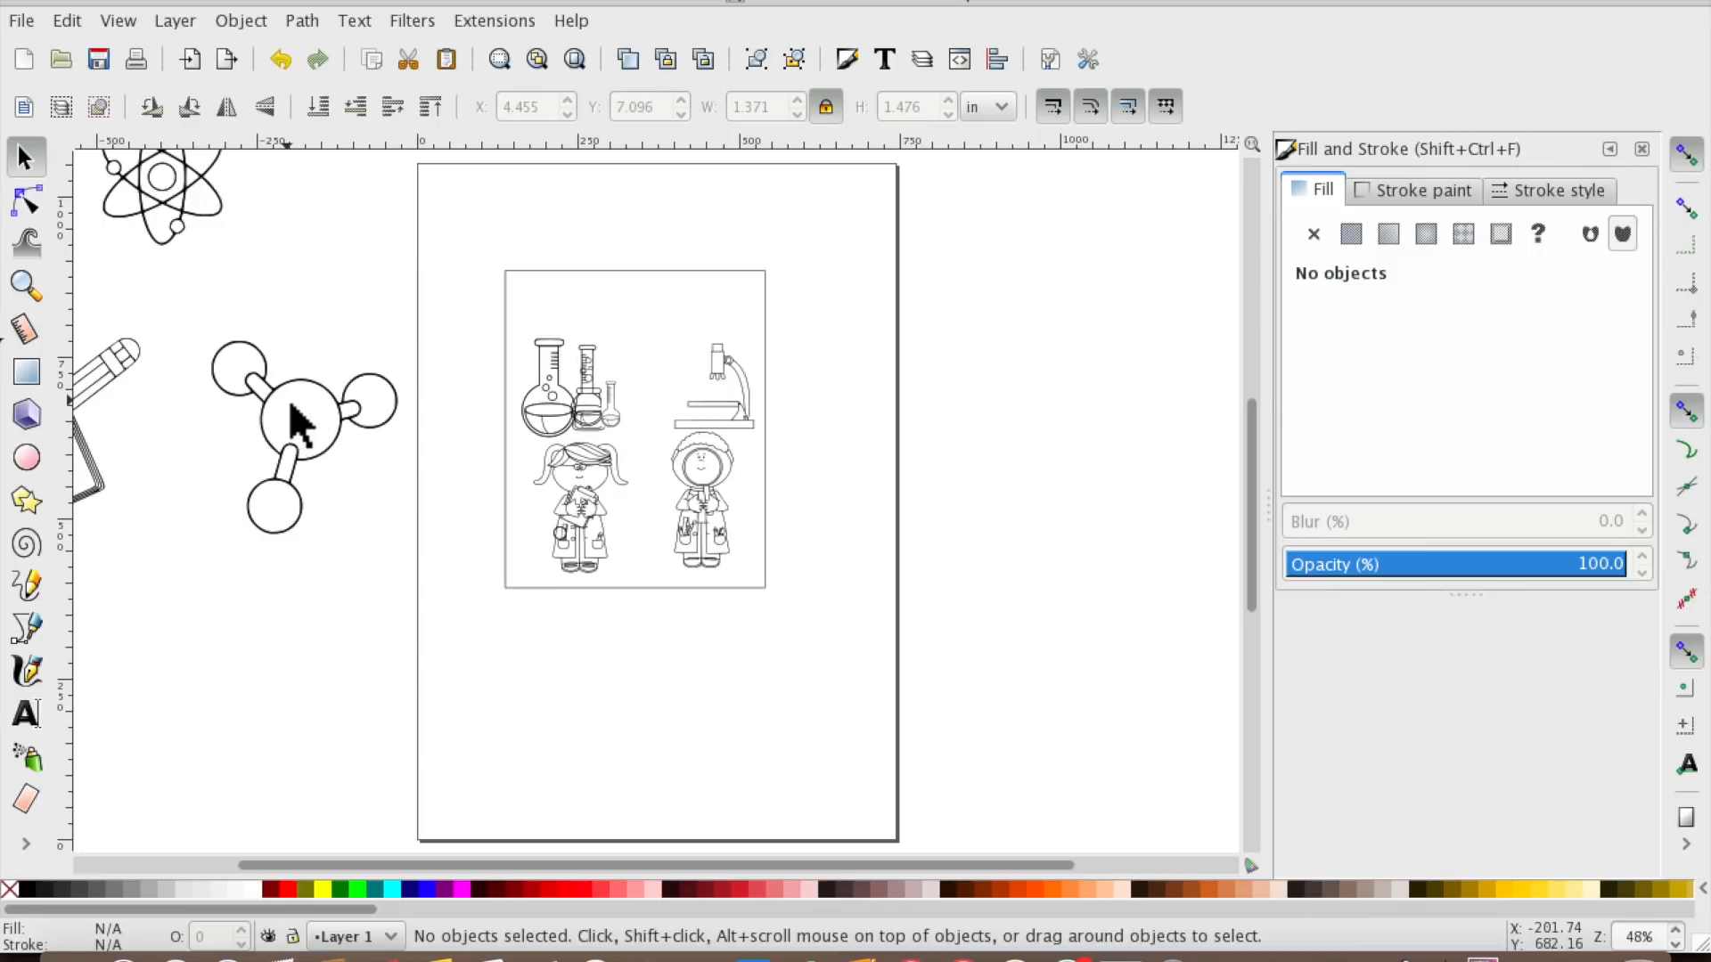
pyautogui.click(321, 451)
pyautogui.moveTo(207, 342); pyautogui.dragTo(276, 387)
pyautogui.moveTo(323, 527); pyautogui.dragTo(274, 408)
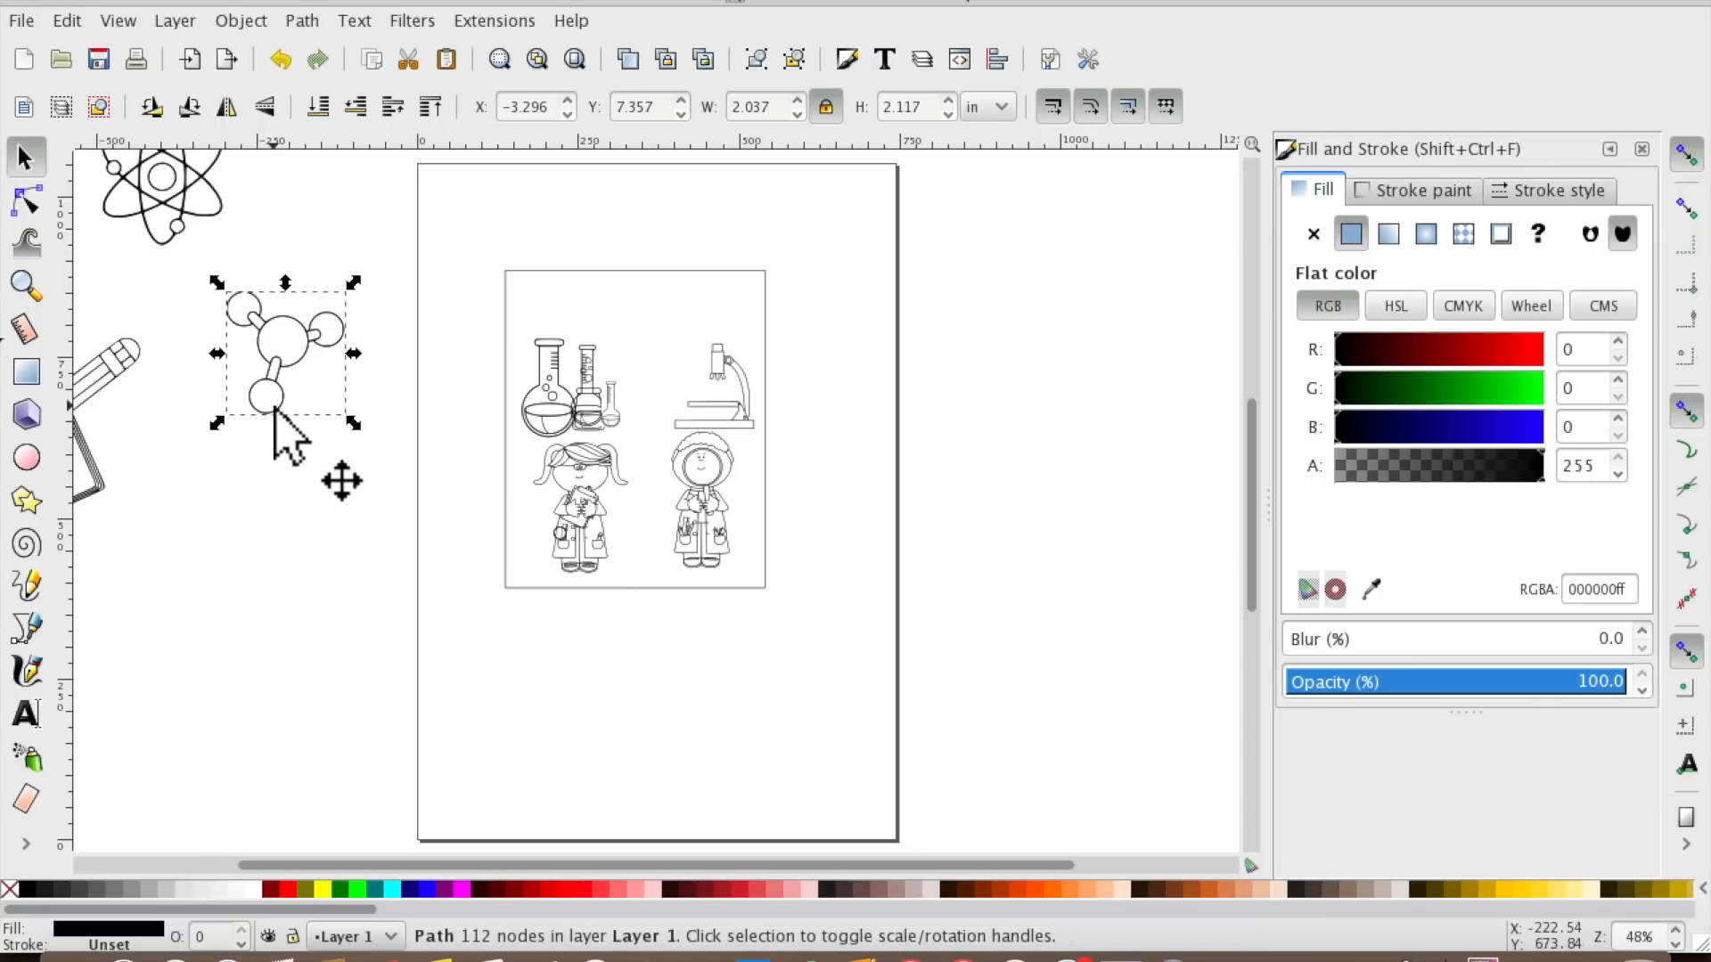
pyautogui.moveTo(221, 285); pyautogui.dragTo(267, 336)
pyautogui.moveTo(317, 386); pyautogui.dragTo(734, 311)
# Shrink the atom to about 0.72 × 0.81 in and place it in the rectangle above the large flask.
pyautogui.moveTo(171, 199); pyautogui.dragTo(233, 283)
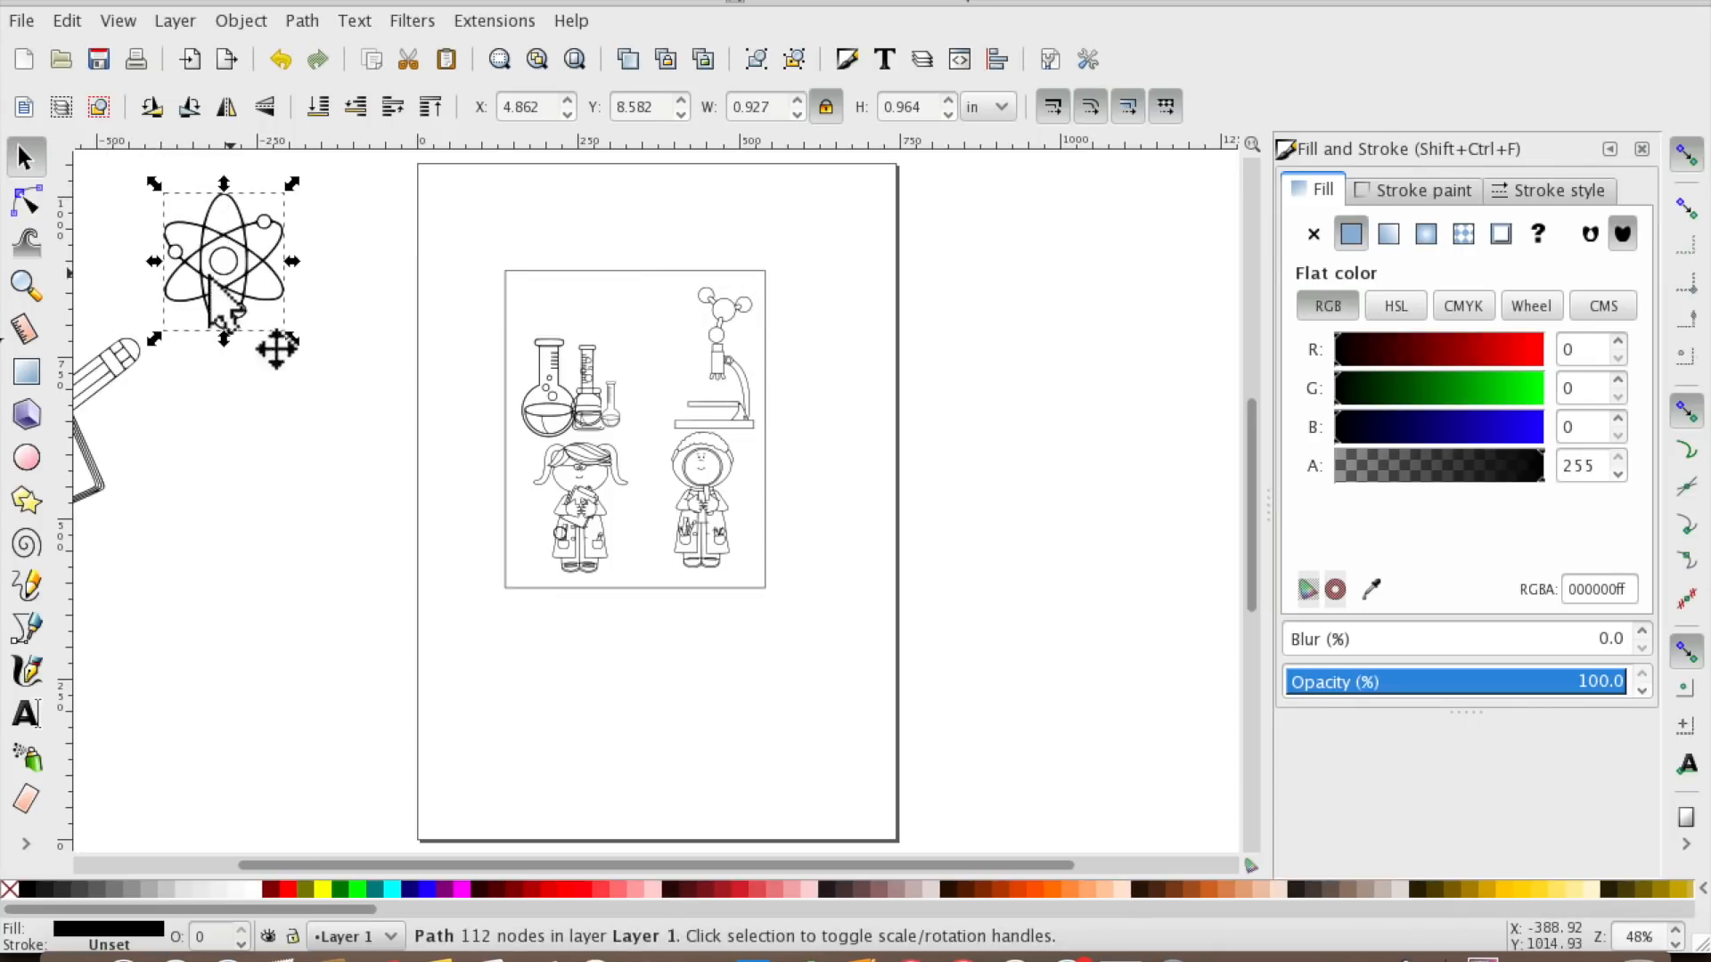
pyautogui.moveTo(156, 189); pyautogui.dragTo(565, 307)
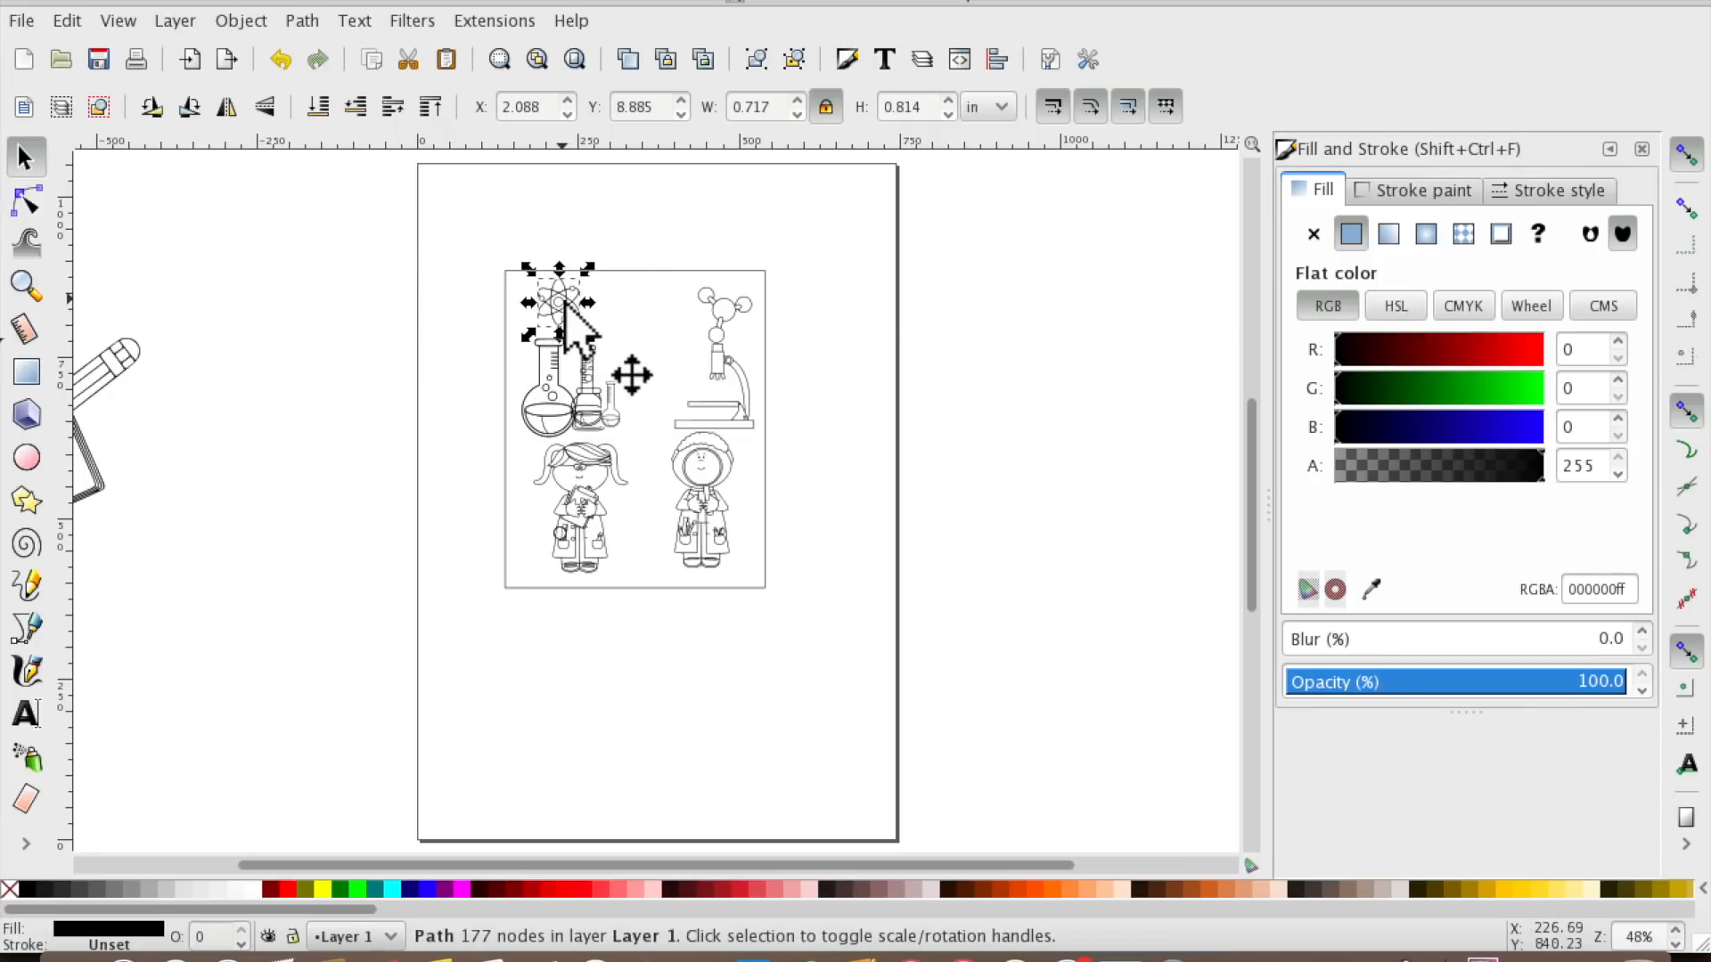
# Duplicate the atom by copying and pasting it, and place the copy between the original atom and the molecule.
pyautogui.press('d')
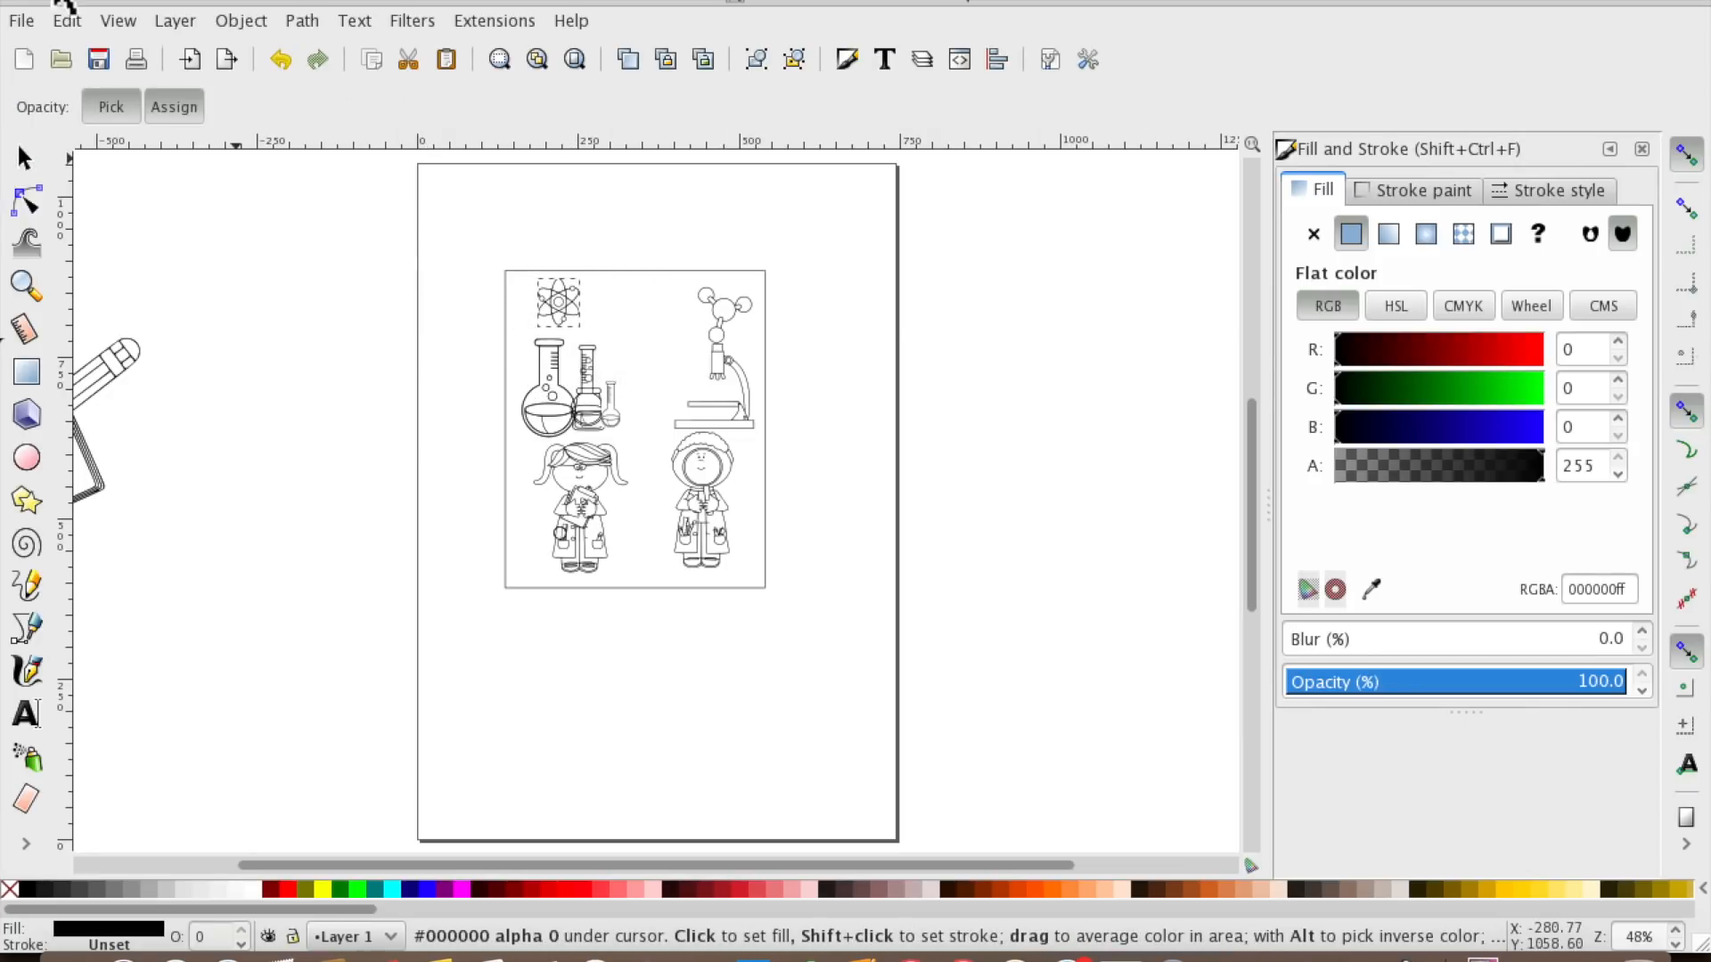
pyautogui.click(29, 159)
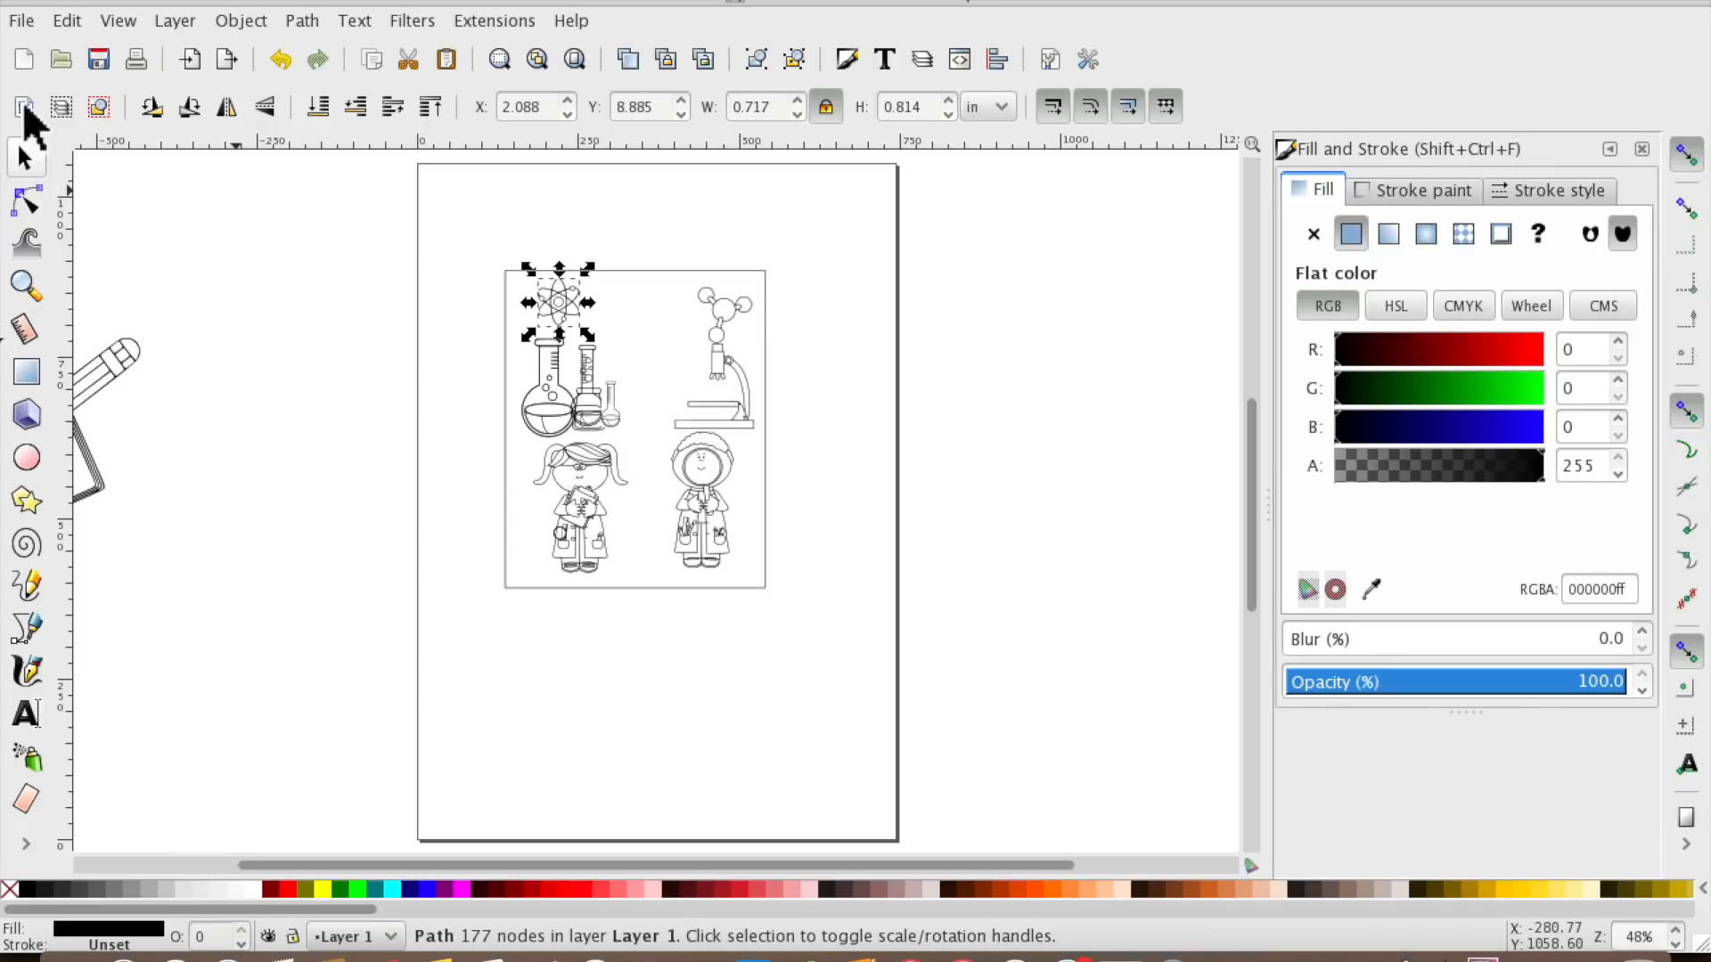
pyautogui.click(302, 230)
pyautogui.click(581, 334)
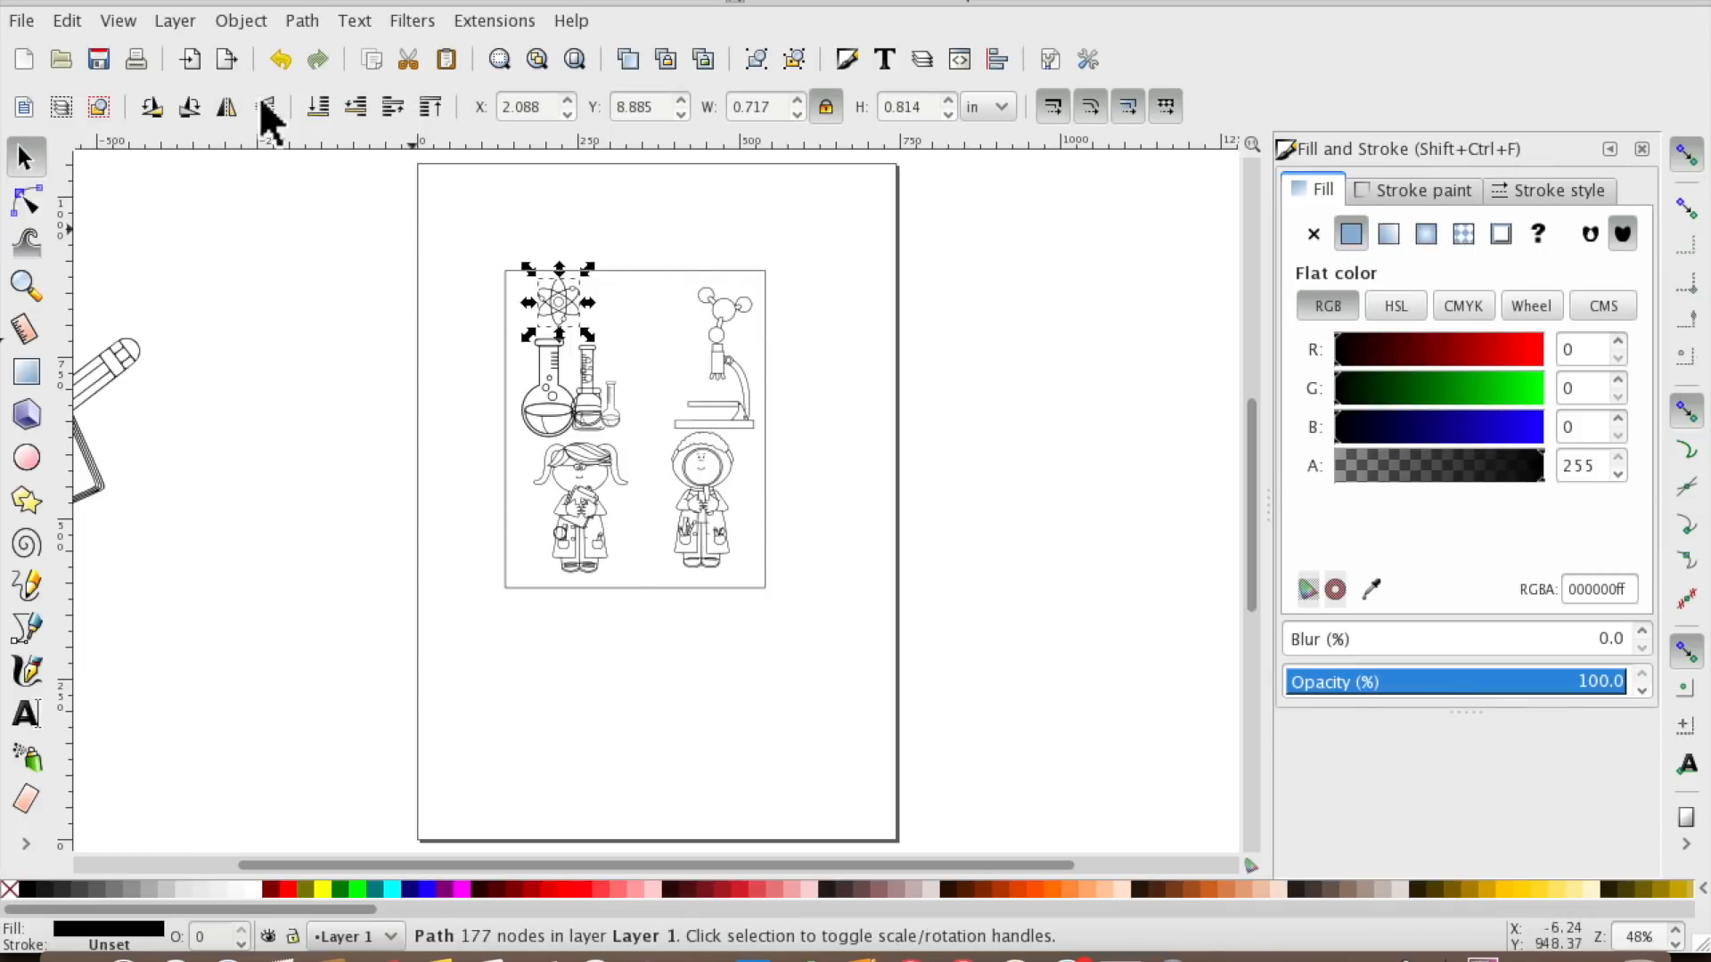
pyautogui.click(70, 25)
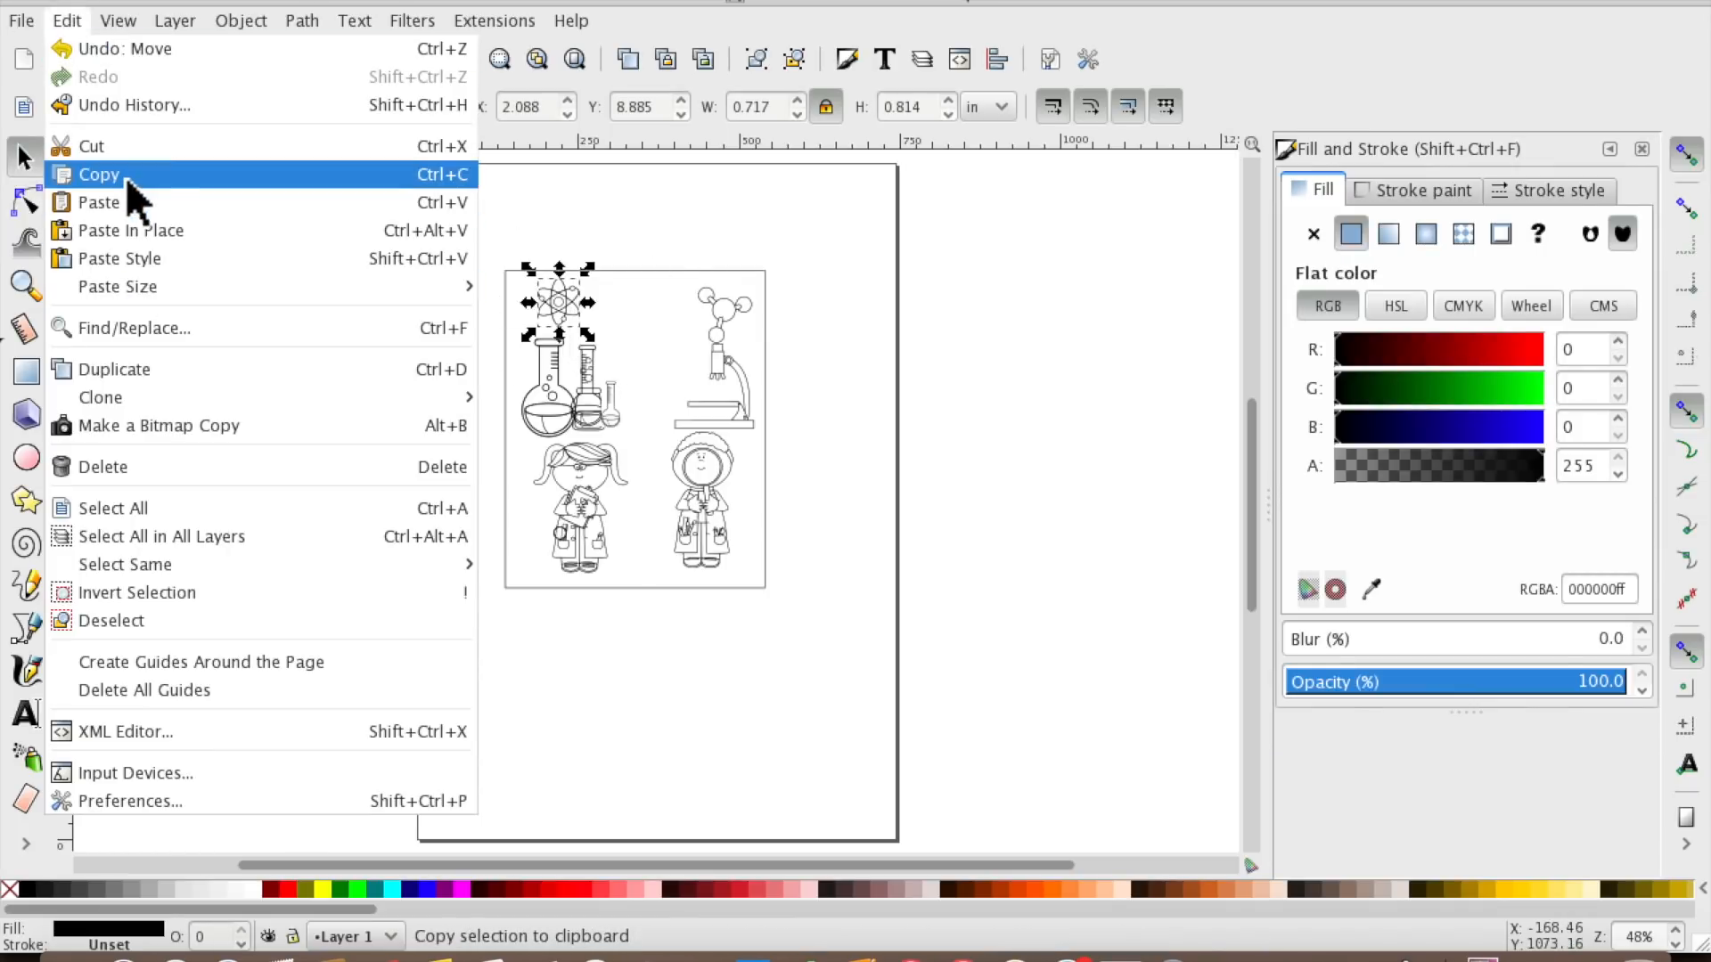
pyautogui.click(125, 176)
pyautogui.click(69, 25)
pyautogui.click(114, 200)
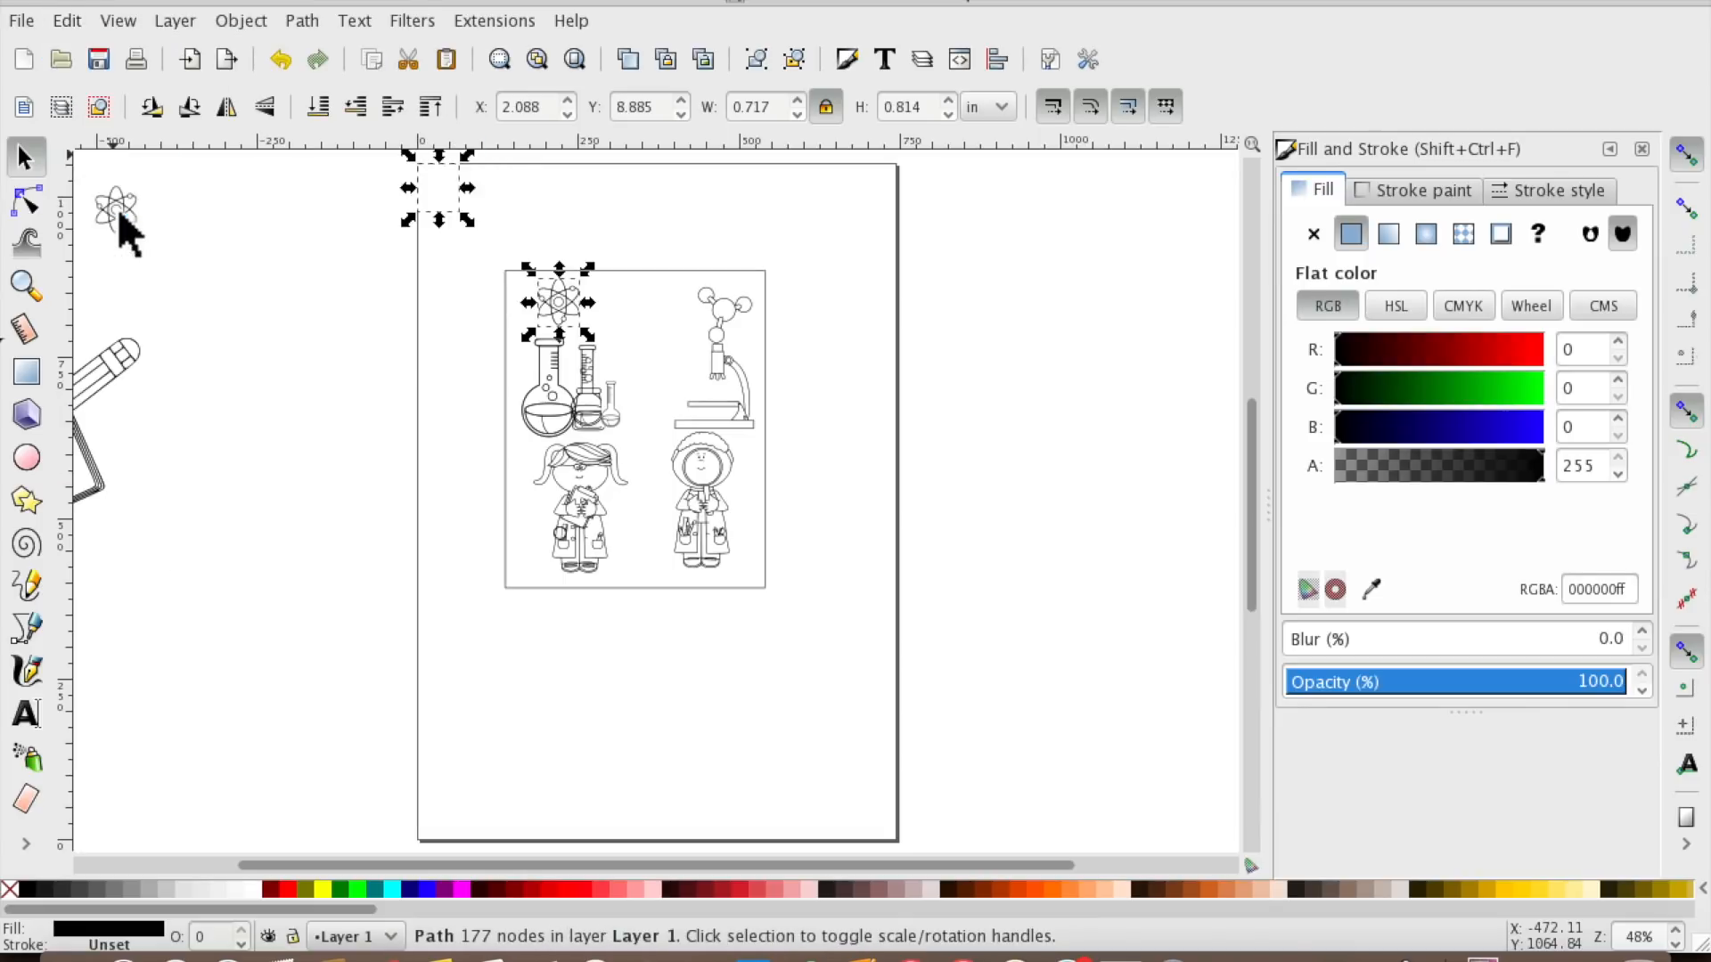
pyautogui.moveTo(140, 201); pyautogui.dragTo(661, 310)
# Spread the flasks and beaker into an uncluttered row, shift the girl scientist outward, and lower the microscope slightly.
pyautogui.click(647, 413)
pyautogui.moveTo(587, 500); pyautogui.dragTo(571, 501)
pyautogui.moveTo(590, 383); pyautogui.dragTo(622, 384)
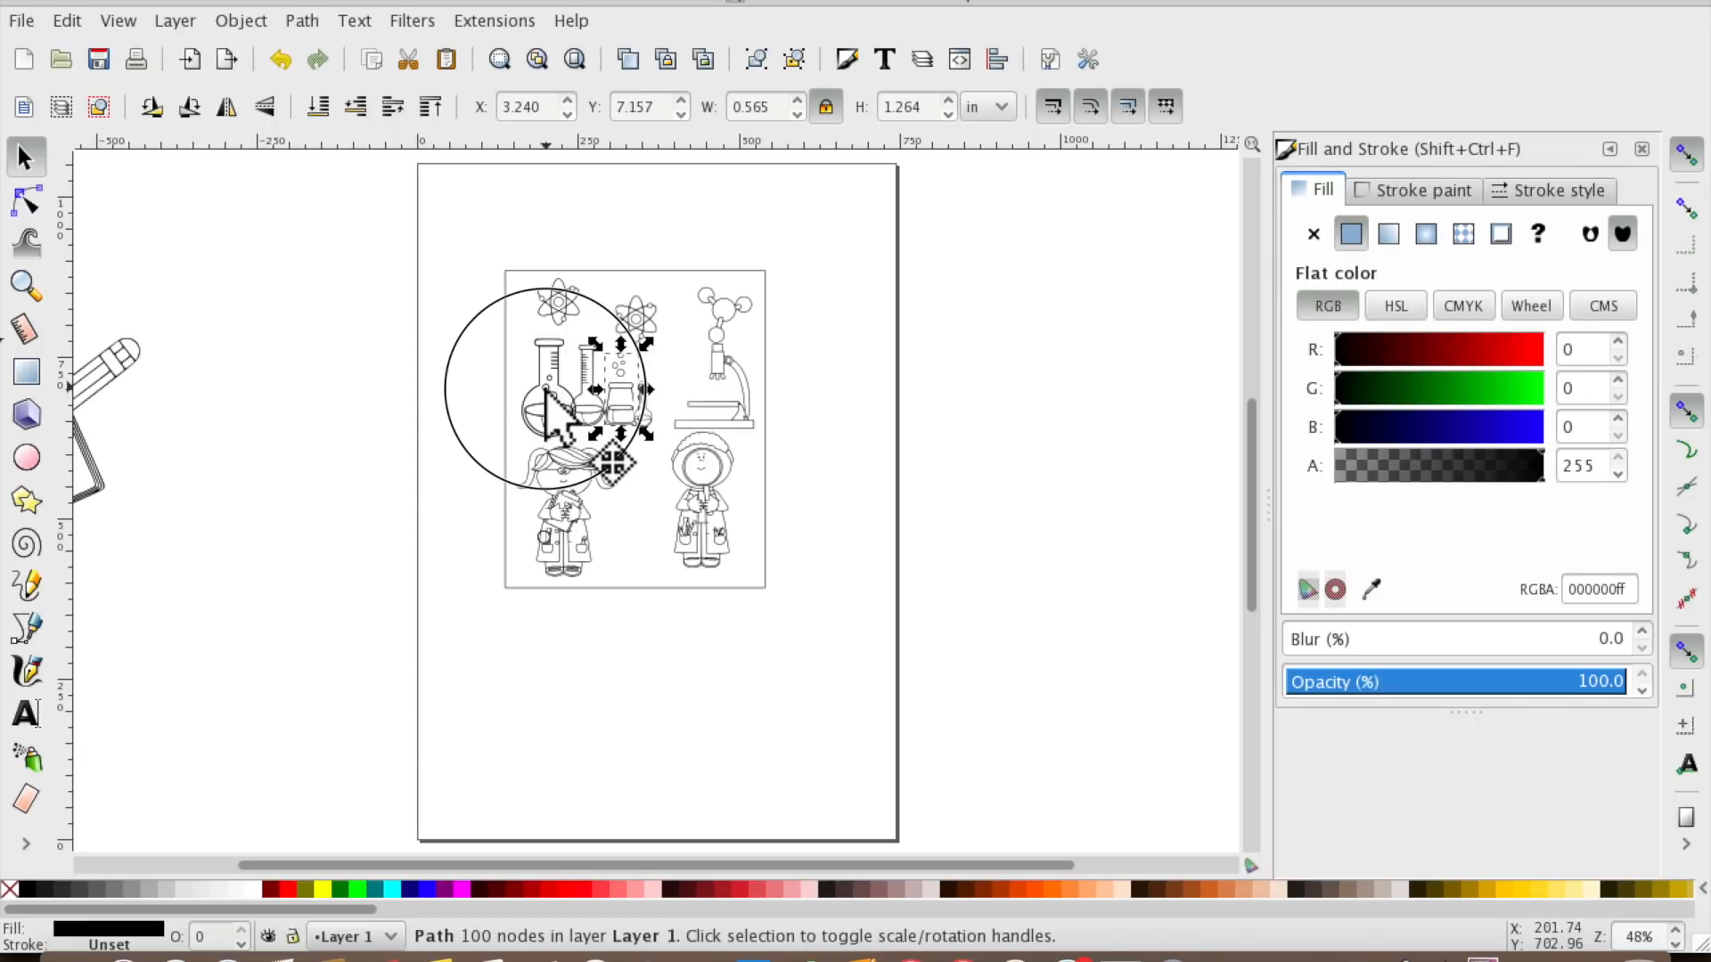
pyautogui.click(548, 405)
pyautogui.moveTo(730, 388); pyautogui.dragTo(725, 408)
pyautogui.click(791, 445)
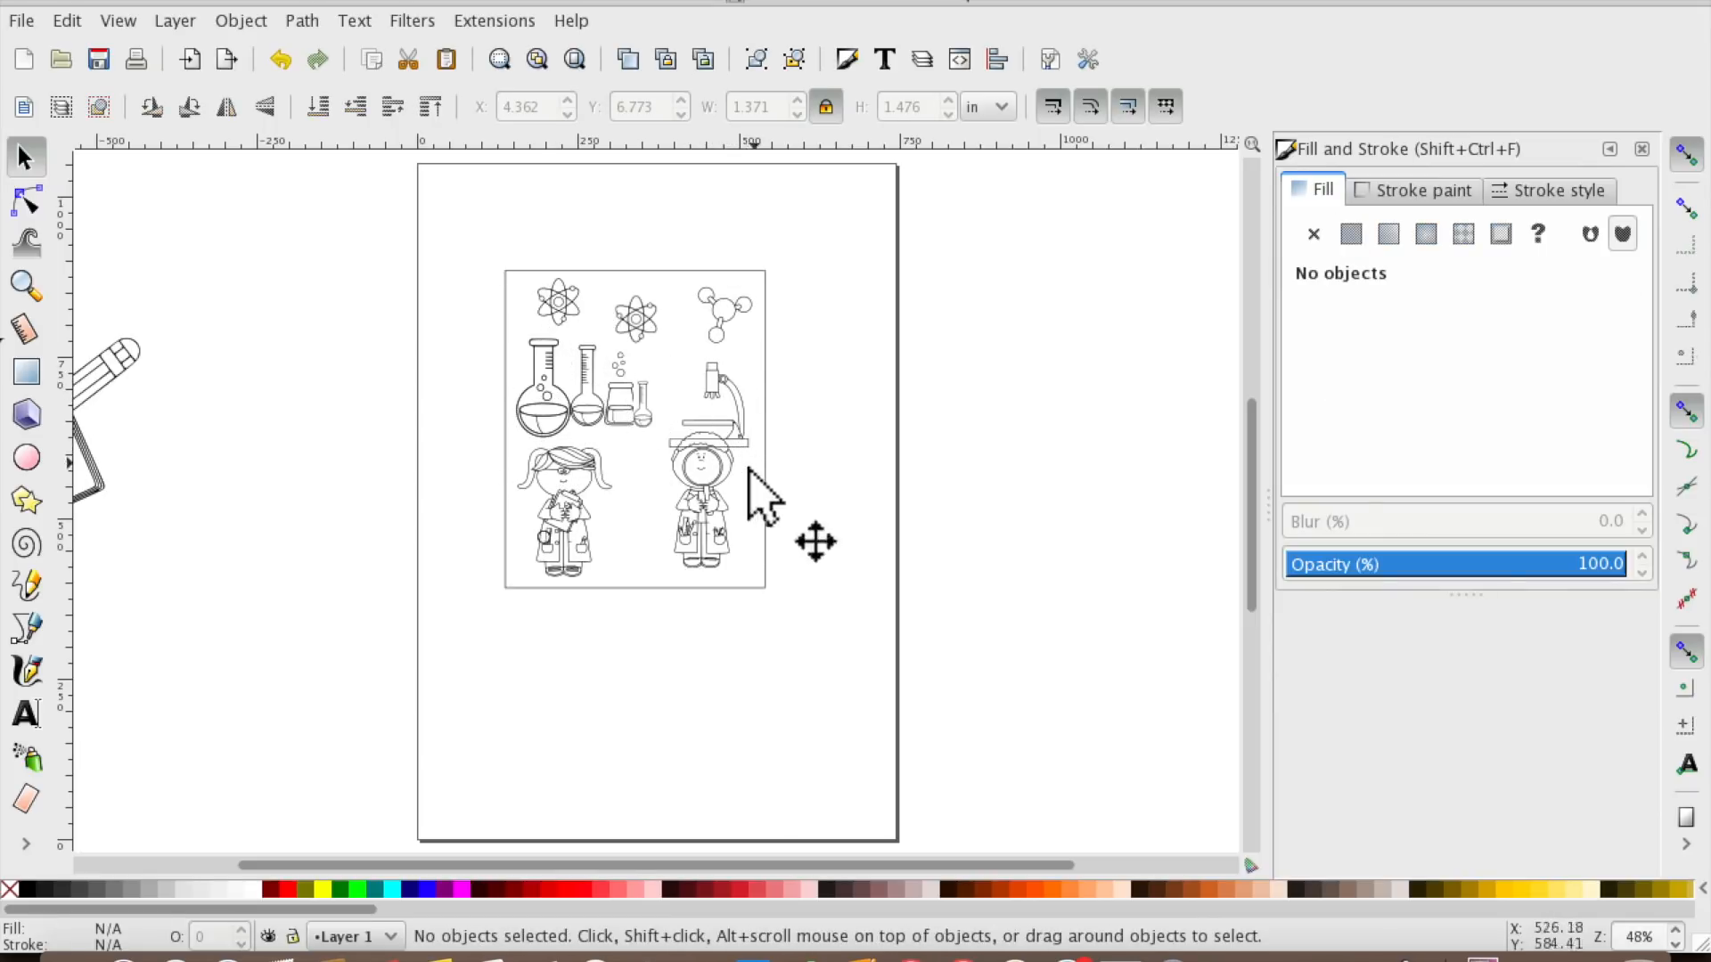
# Pull the rectangle away from the artwork and move both atoms and the molecule up toward the page's top edge.
pyautogui.moveTo(669, 277); pyautogui.dragTo(995, 278)
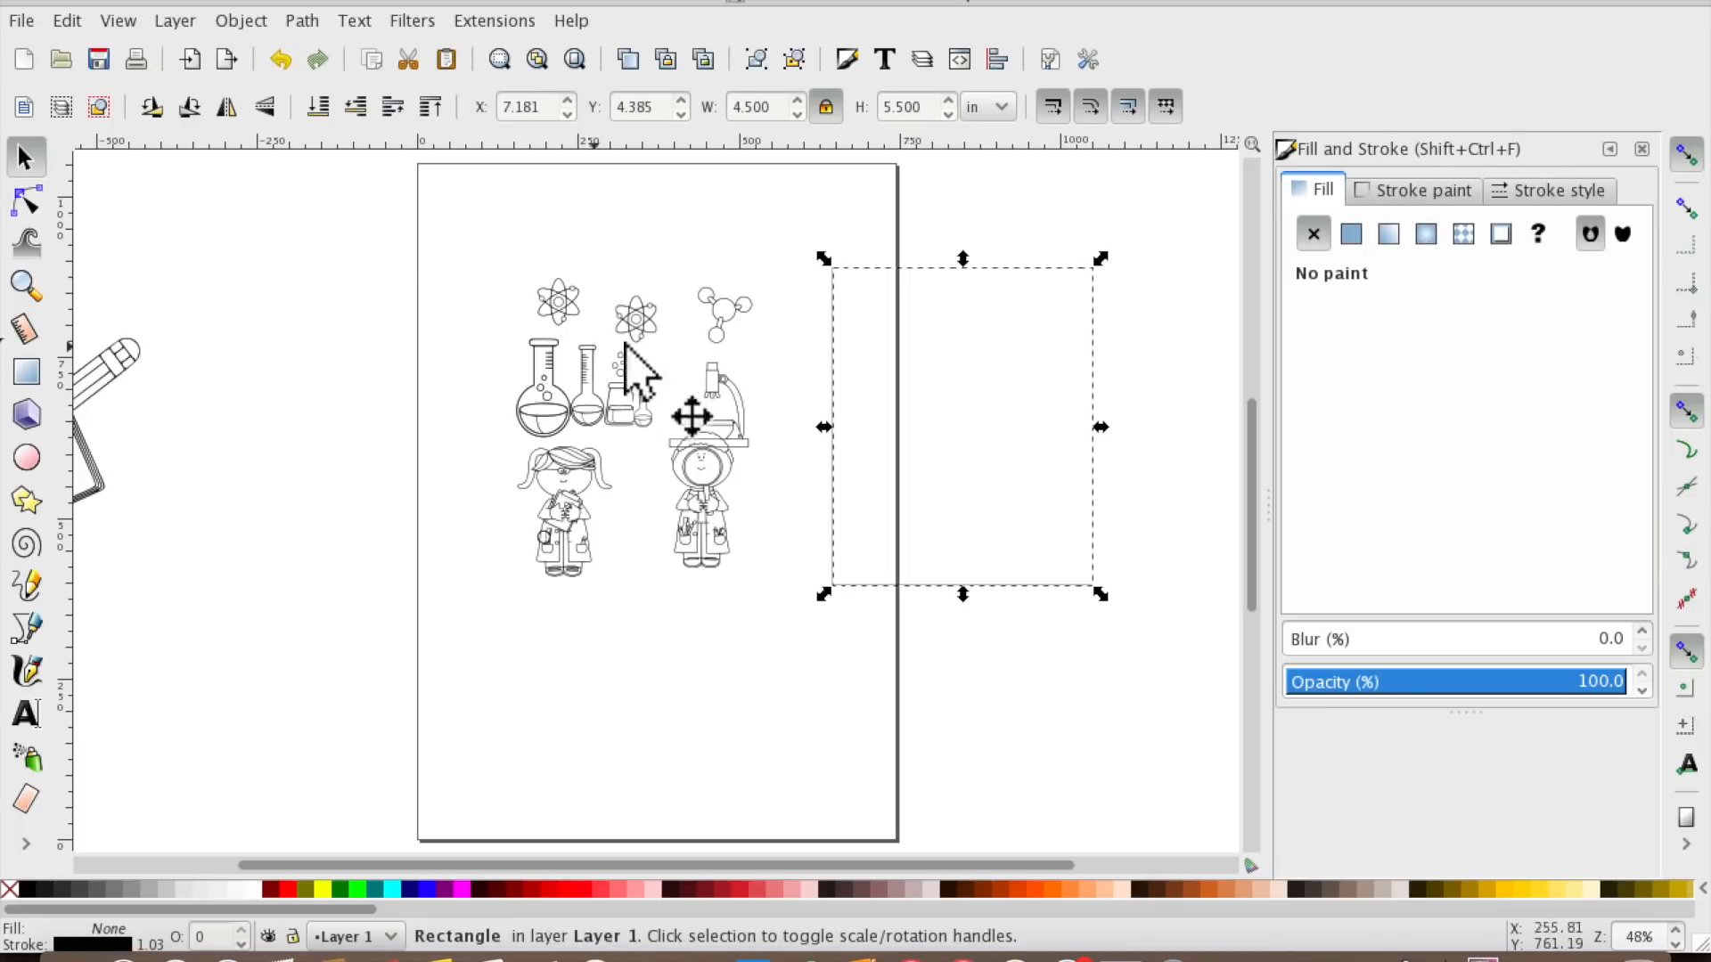
pyautogui.click(1004, 382)
pyautogui.moveTo(553, 304); pyautogui.dragTo(501, 245)
pyautogui.moveTo(617, 308)
pyautogui.mouseDown()
pyautogui.moveTo(606, 231)
pyautogui.moveTo(562, 236)
pyautogui.mouseUp()
pyautogui.moveTo(720, 304); pyautogui.dragTo(663, 239)
# Delete the 4.5 × 5.5 in rectangle.
pyautogui.moveTo(949, 328); pyautogui.dragTo(1096, 345)
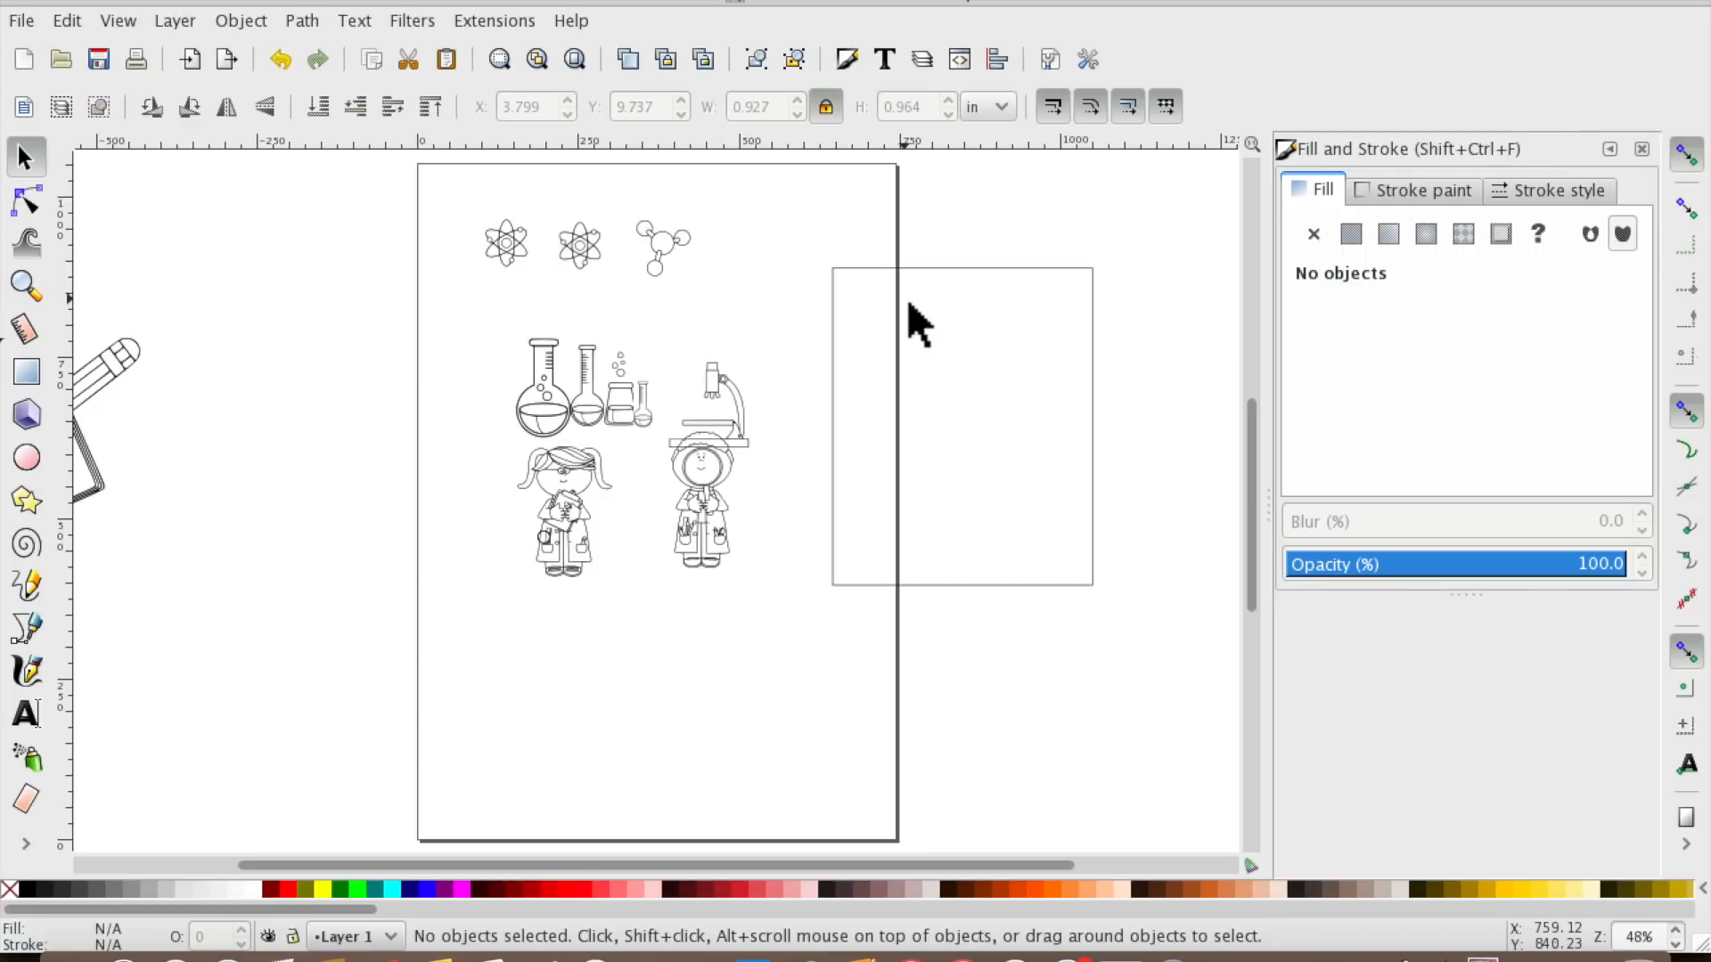
pyautogui.click(1081, 571)
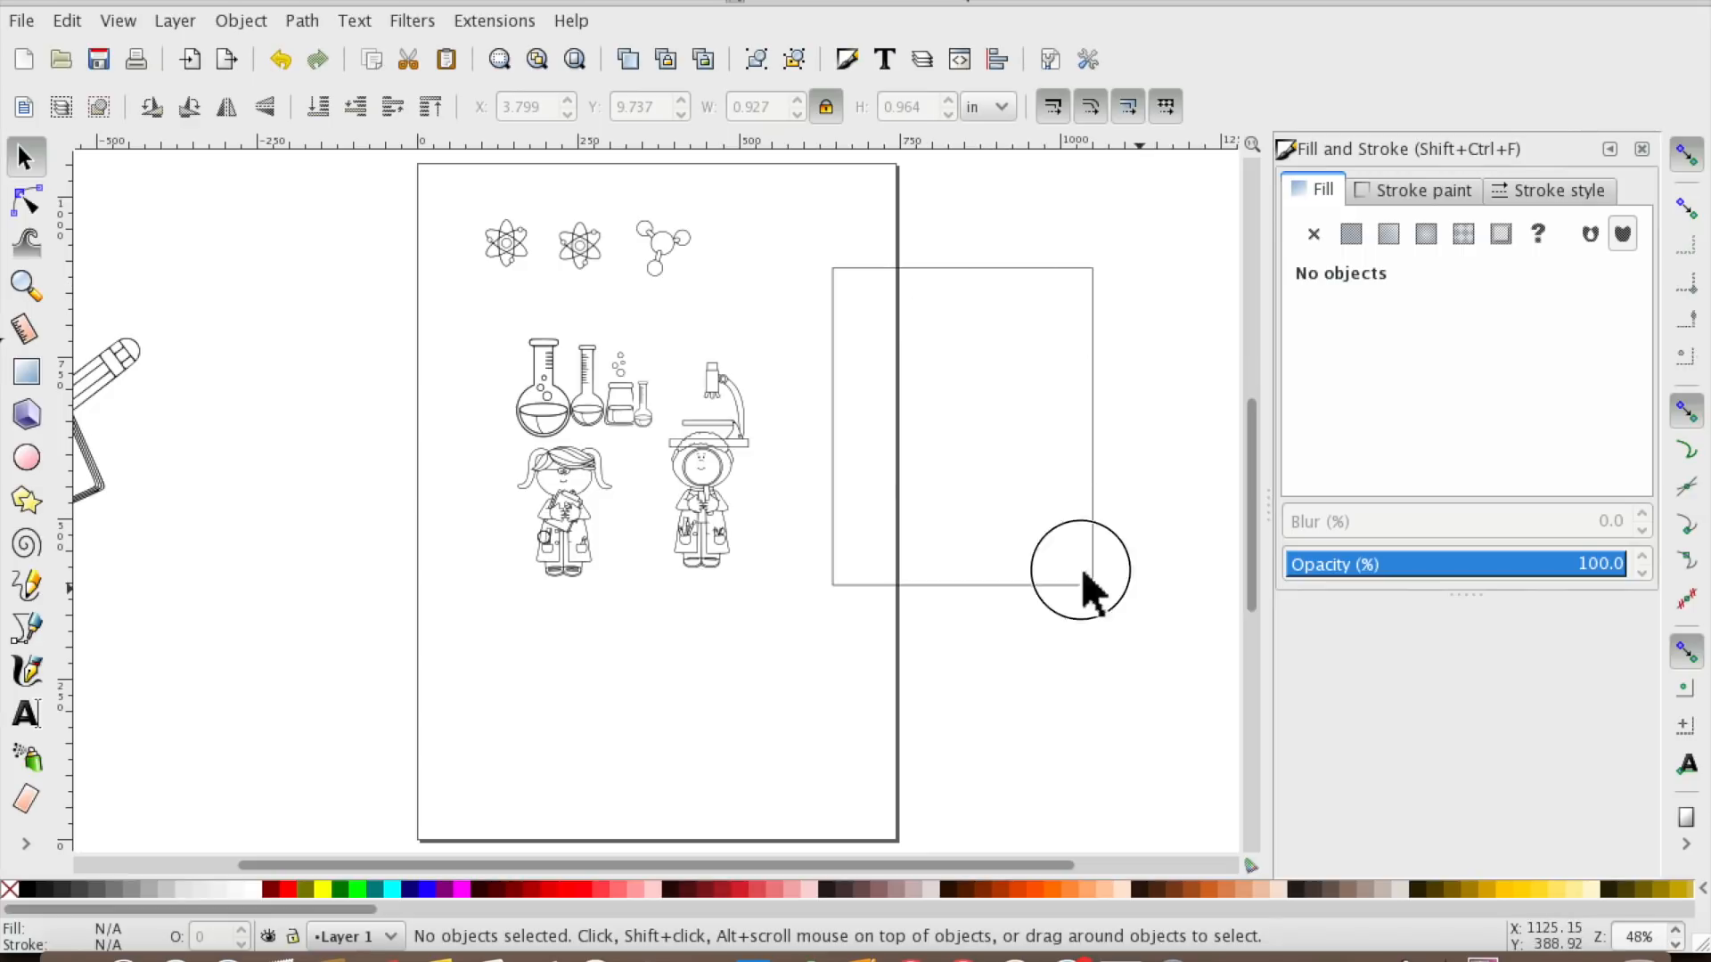
pyautogui.press('Delete')
pyautogui.click(849, 280)
pyautogui.press('Delete')
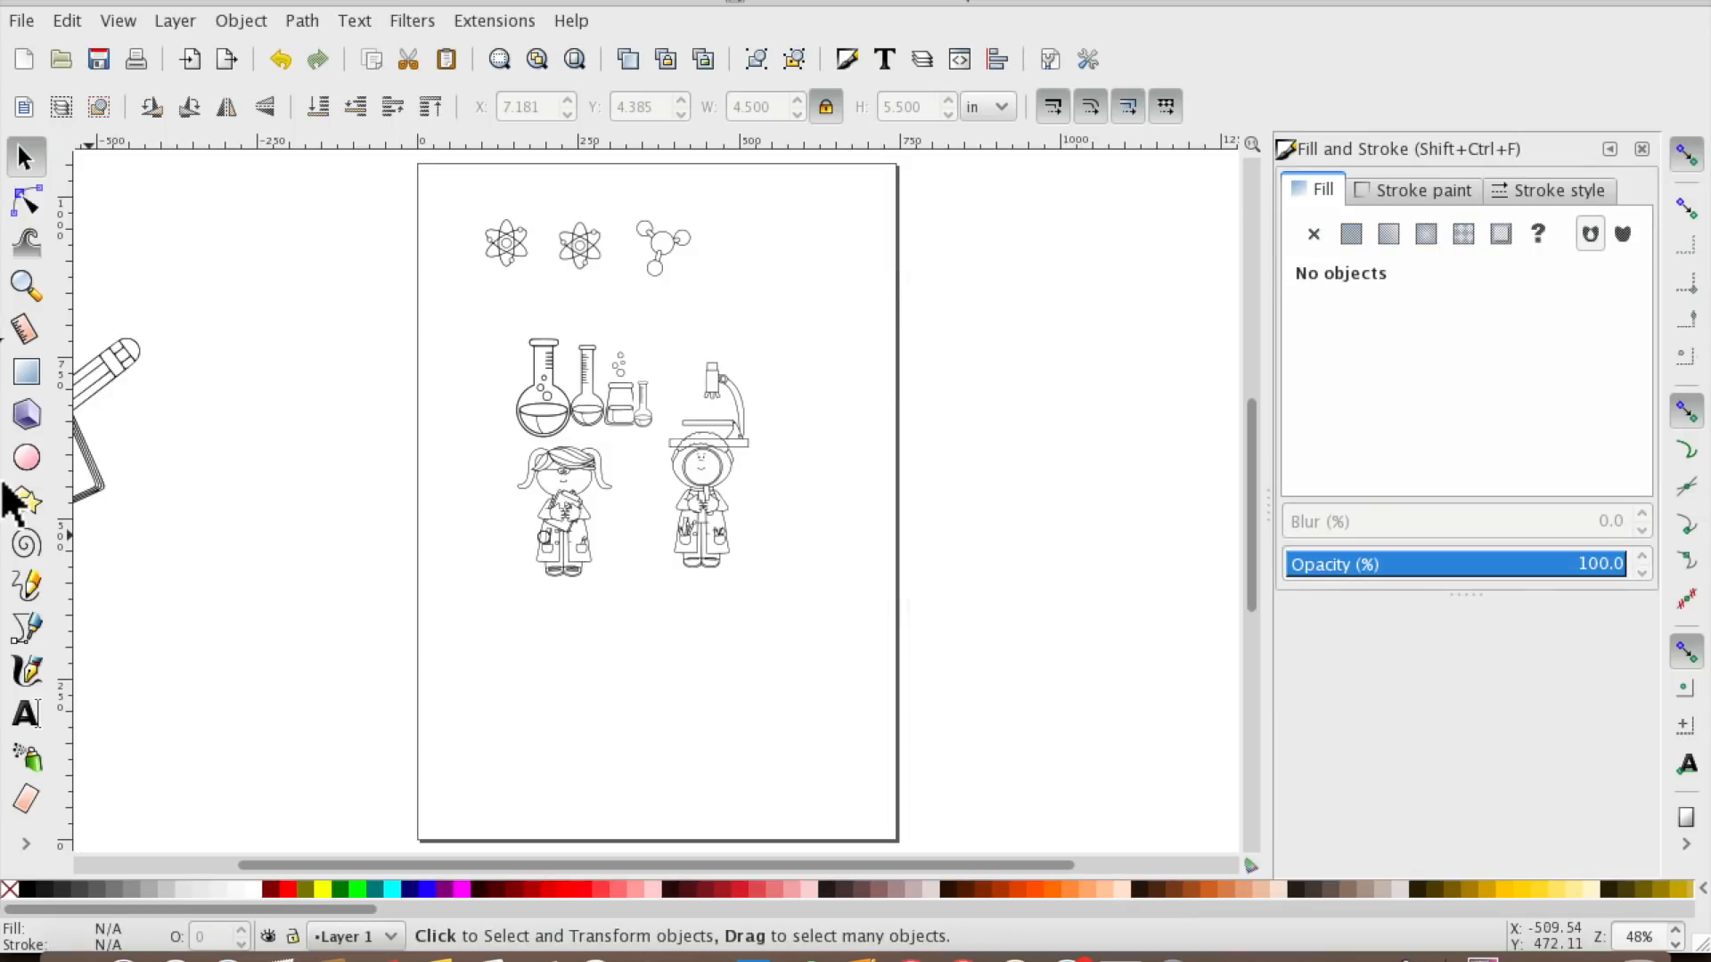
# Bring the conical flask onto the page, shrink it to about 0.74 × 1.39 in, and place it beside the large bubbling flask.
pyautogui.hscroll(-10, 180, 435)
pyautogui.rightClick(180, 435)
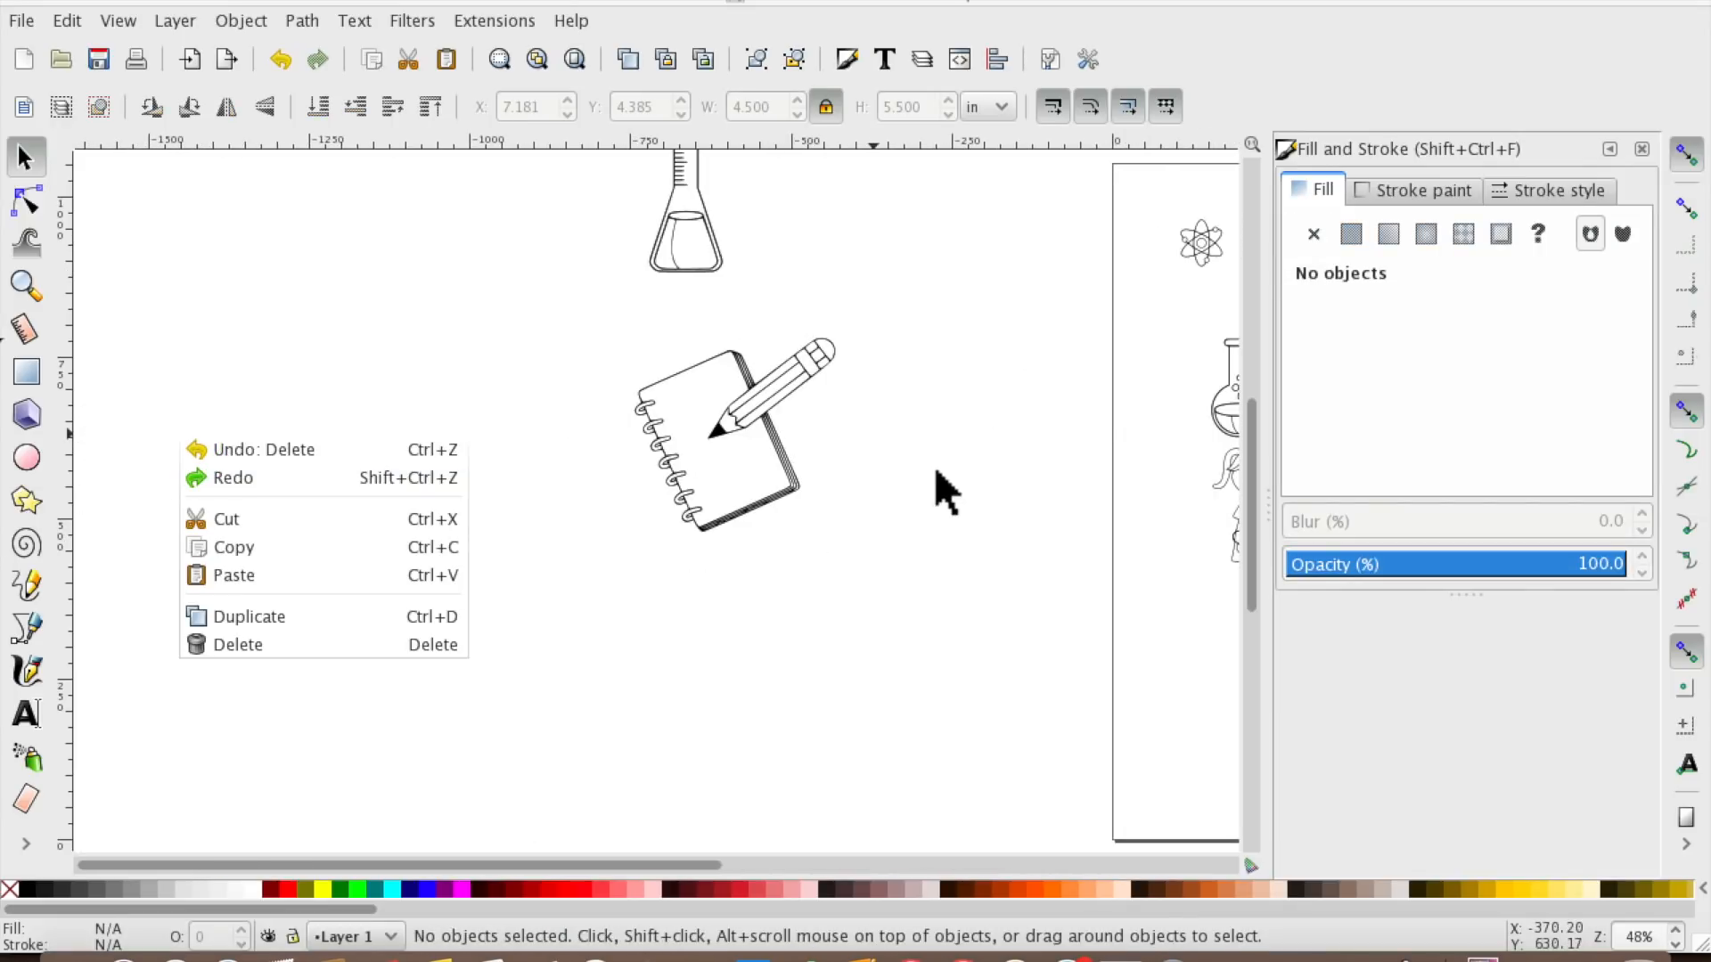
pyautogui.click(561, 335)
pyautogui.hscroll(18, 775, 458)
pyautogui.scroll(3, 774, 458)
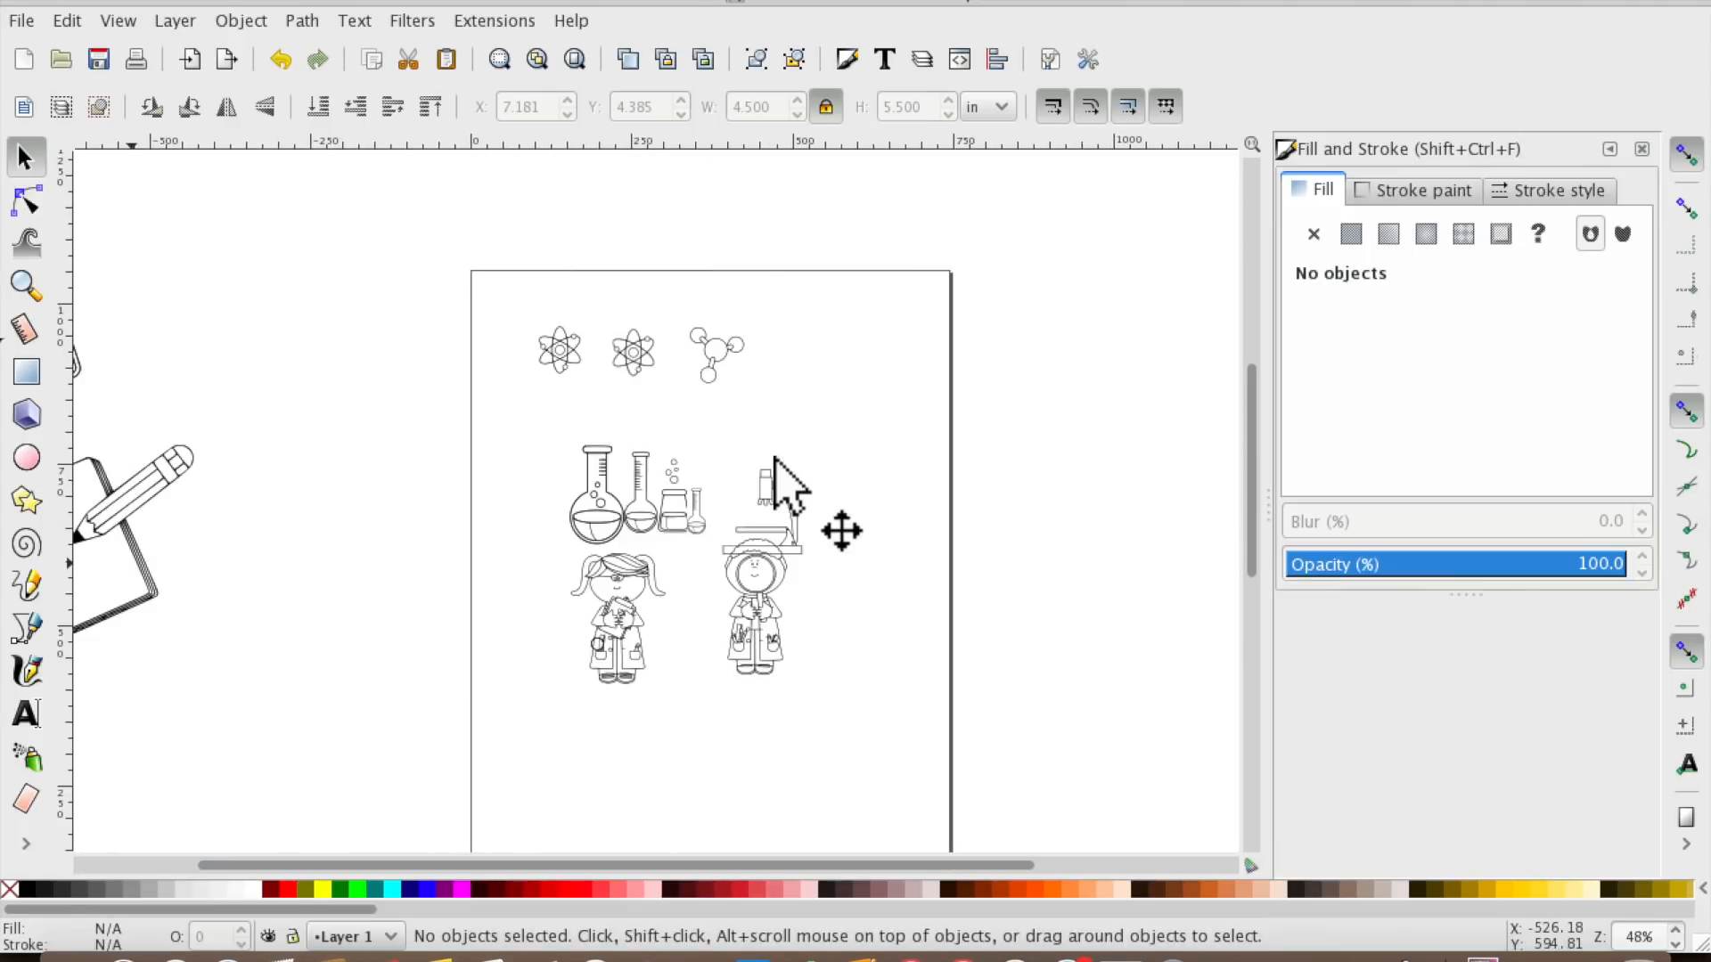
pyautogui.hscroll(-6, 774, 458)
pyautogui.moveTo(253, 337)
pyautogui.mouseDown()
pyautogui.moveTo(640, 503)
pyautogui.moveTo(689, 501)
pyautogui.mouseUp()
pyautogui.moveTo(654, 396)
pyautogui.mouseDown()
pyautogui.moveTo(692, 420)
pyautogui.moveTo(684, 404)
pyautogui.mouseUp()
pyautogui.moveTo(724, 489); pyautogui.dragTo(758, 496)
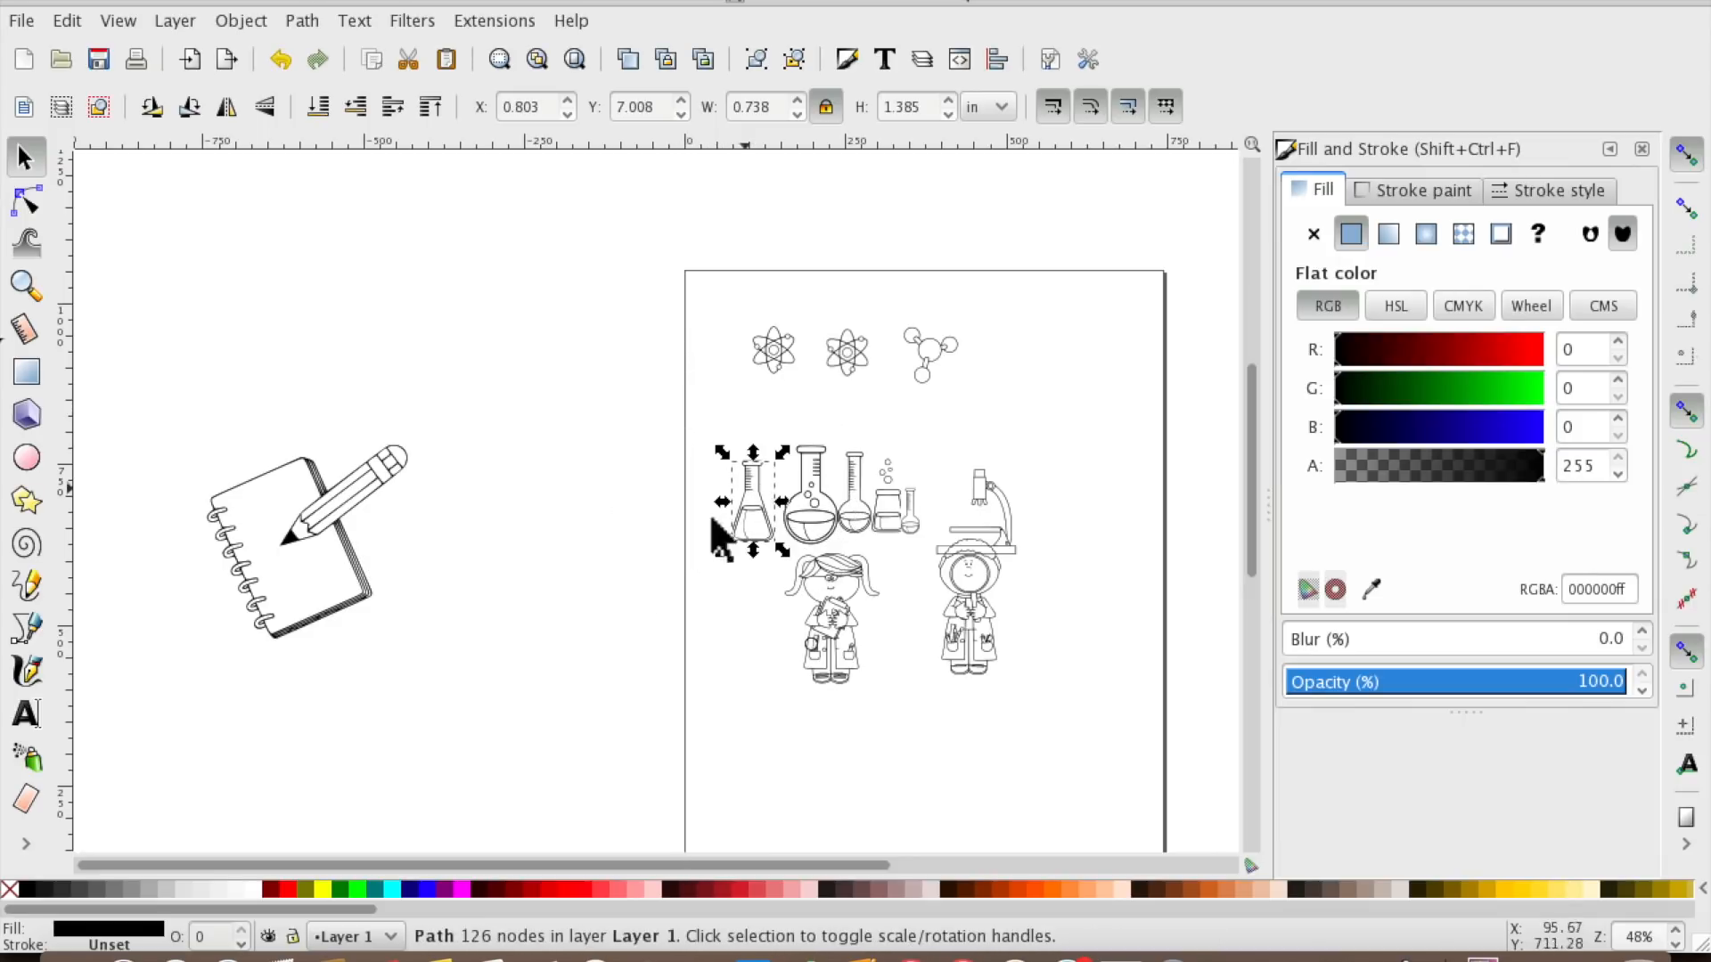
# Shrink the notebook with pencil to about 1.92 × 1.86 in and place it on the page below the girl scientist.
pyautogui.click(445, 596)
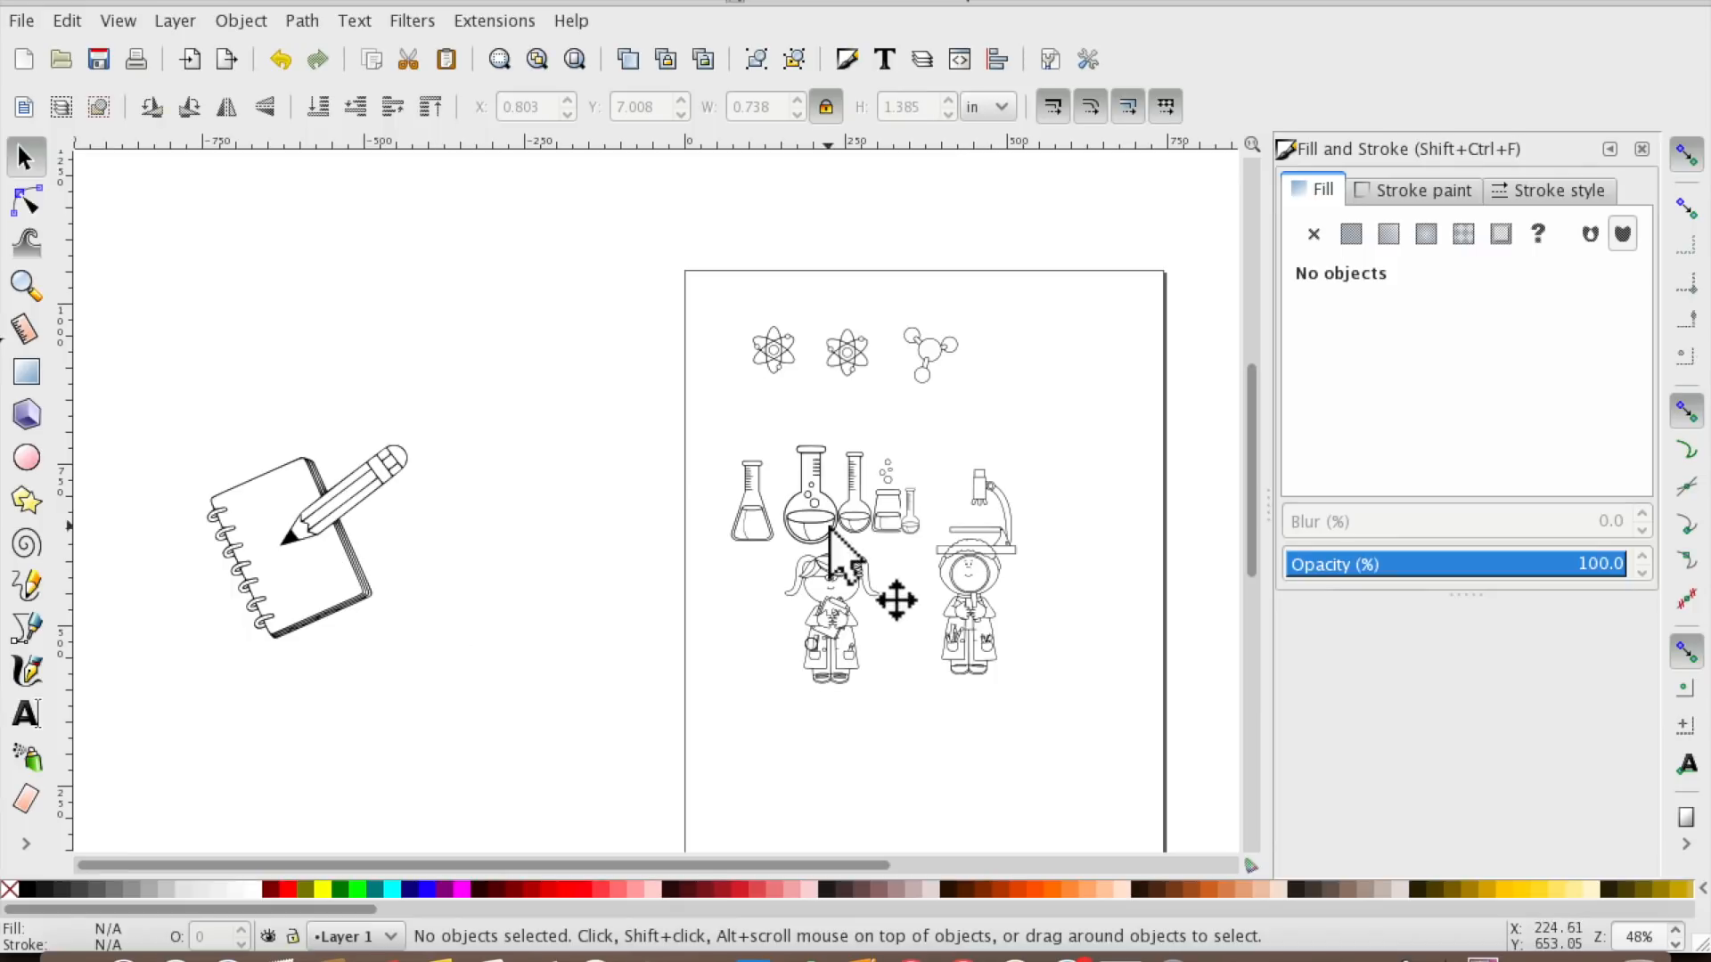
pyautogui.click(575, 60)
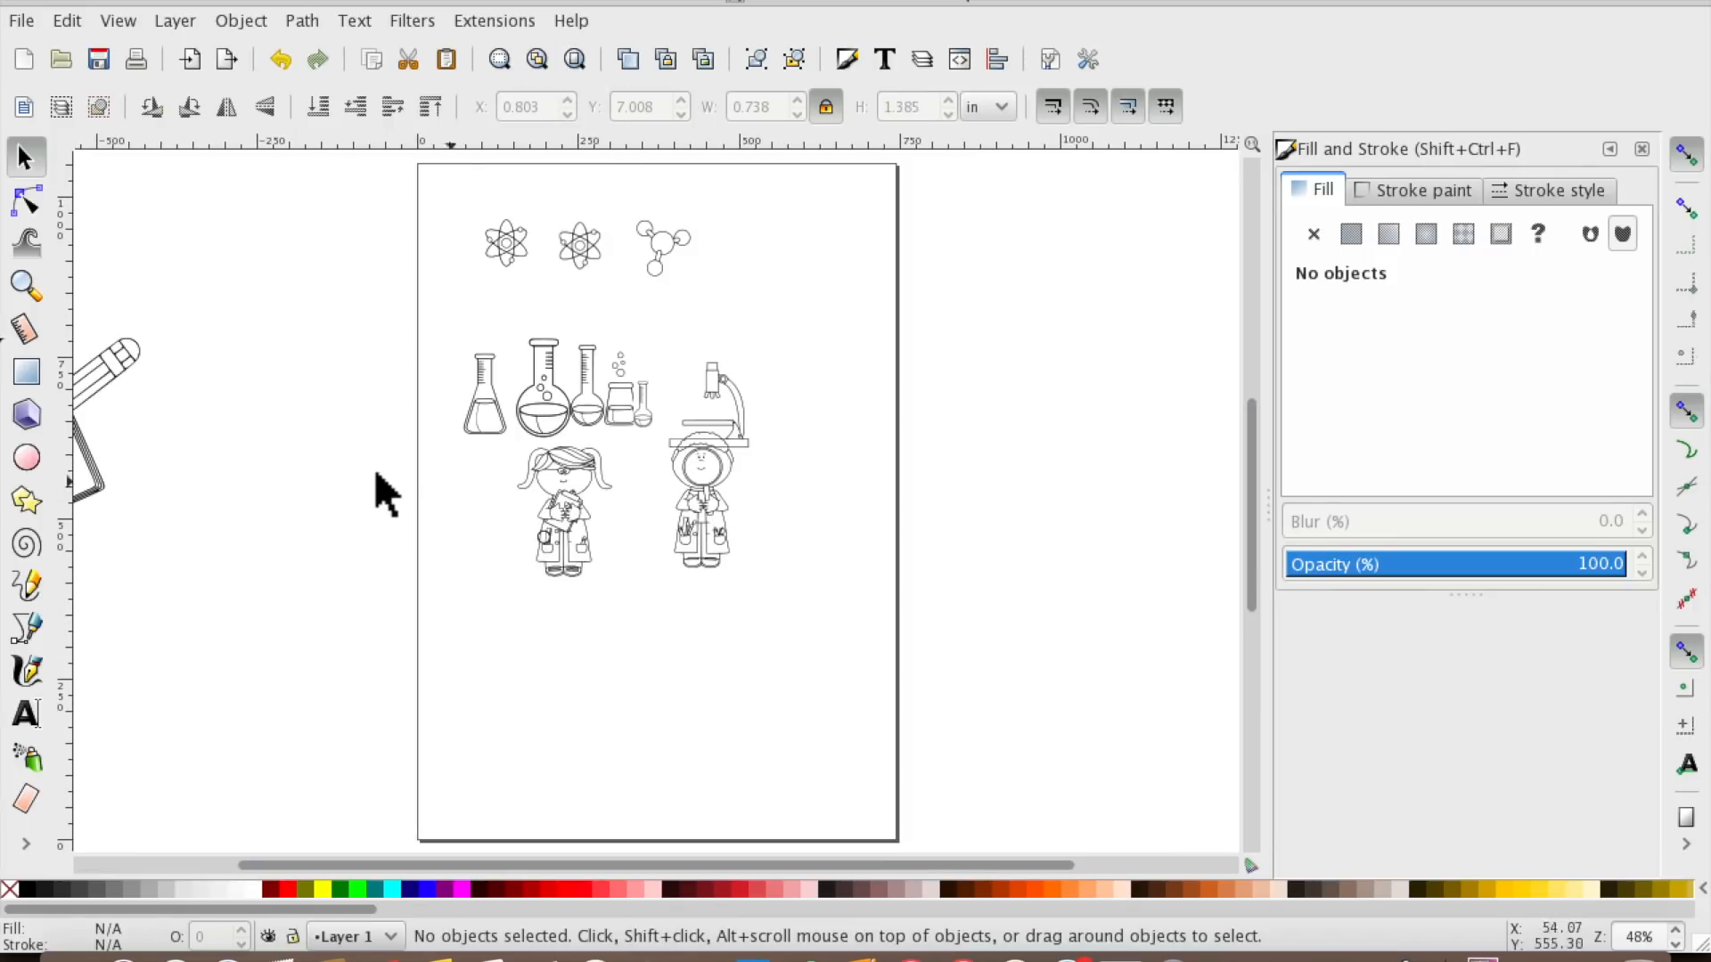
pyautogui.hscroll(-12, 355, 454)
pyautogui.scroll(-1, 355, 454)
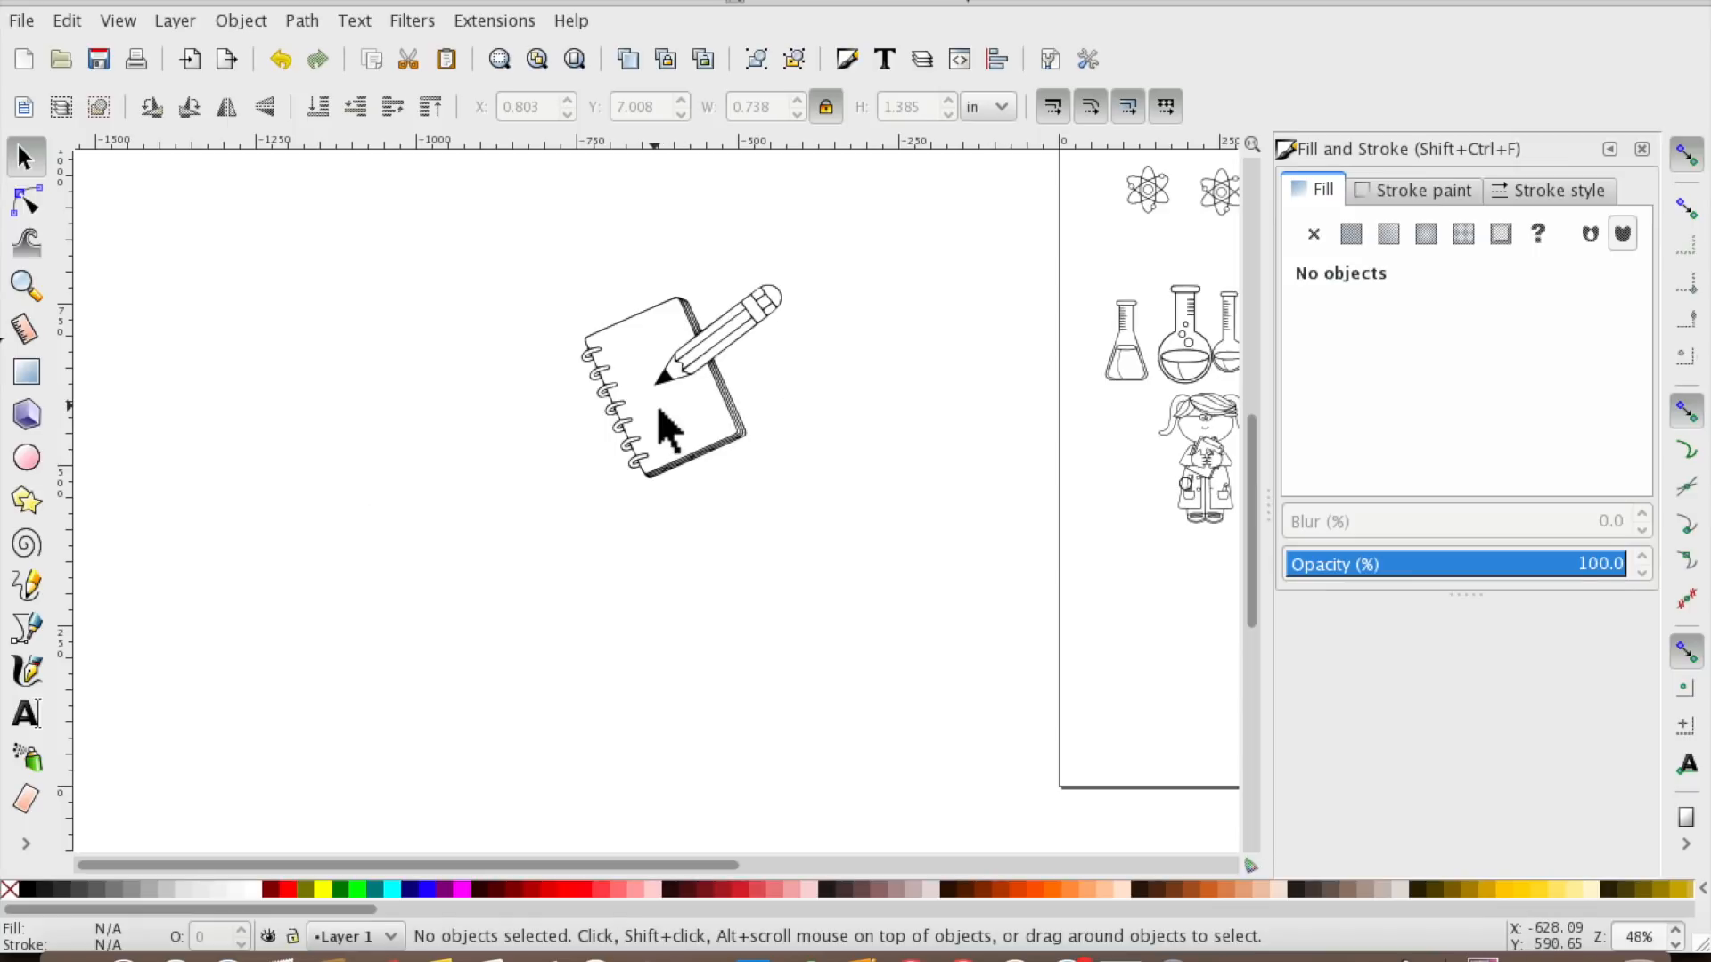
pyautogui.click(666, 343)
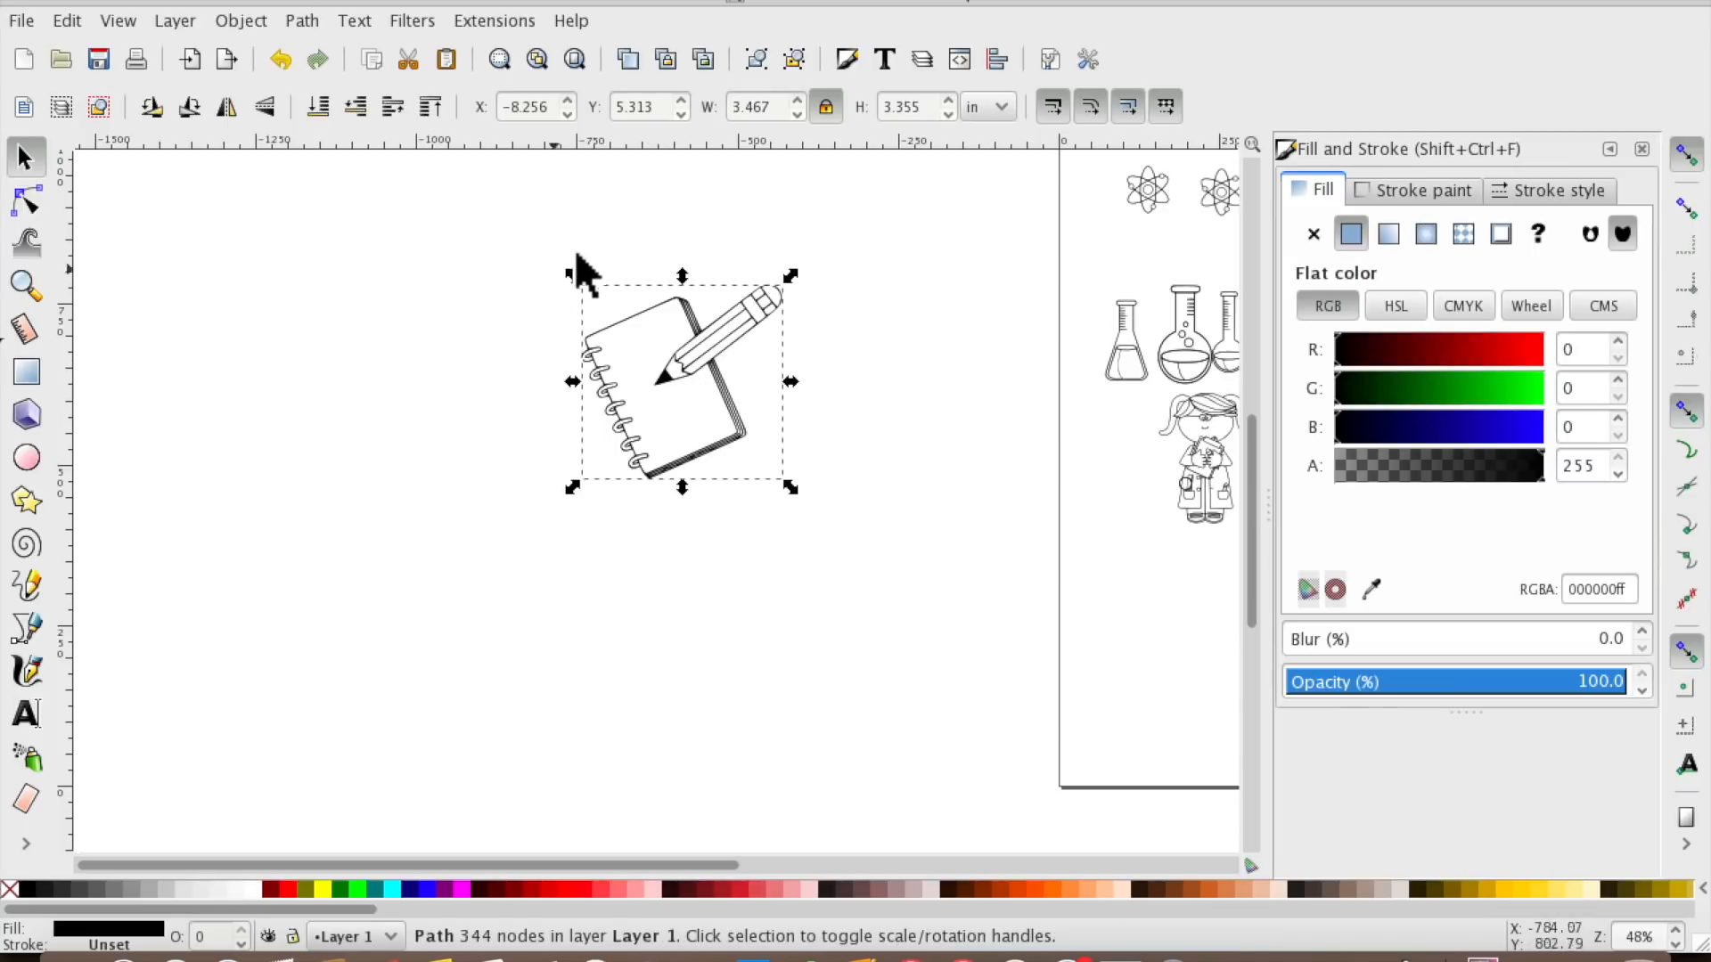
pyautogui.click(573, 276)
pyautogui.moveTo(577, 277)
pyautogui.mouseDown()
pyautogui.moveTo(641, 286)
pyautogui.moveTo(674, 338)
pyautogui.mouseUp()
pyautogui.moveTo(718, 430)
pyautogui.mouseDown()
pyautogui.moveTo(1114, 615)
pyautogui.moveTo(1188, 707)
pyautogui.mouseUp()
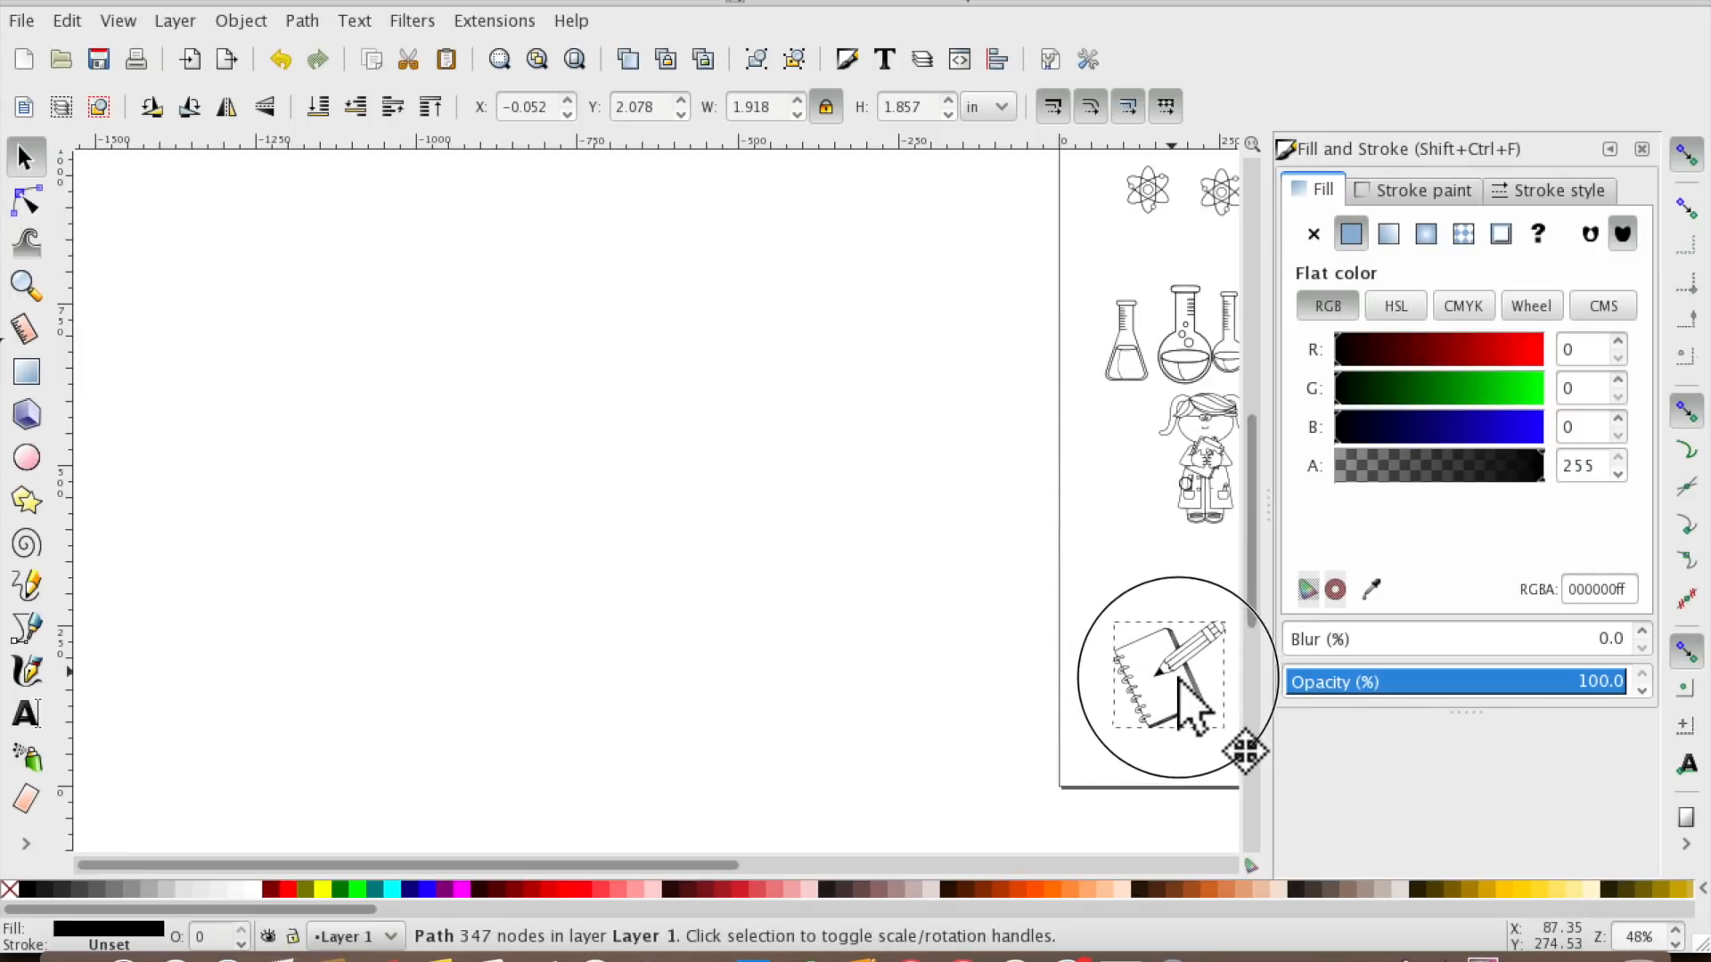
pyautogui.hscroll(10, 698, 618)
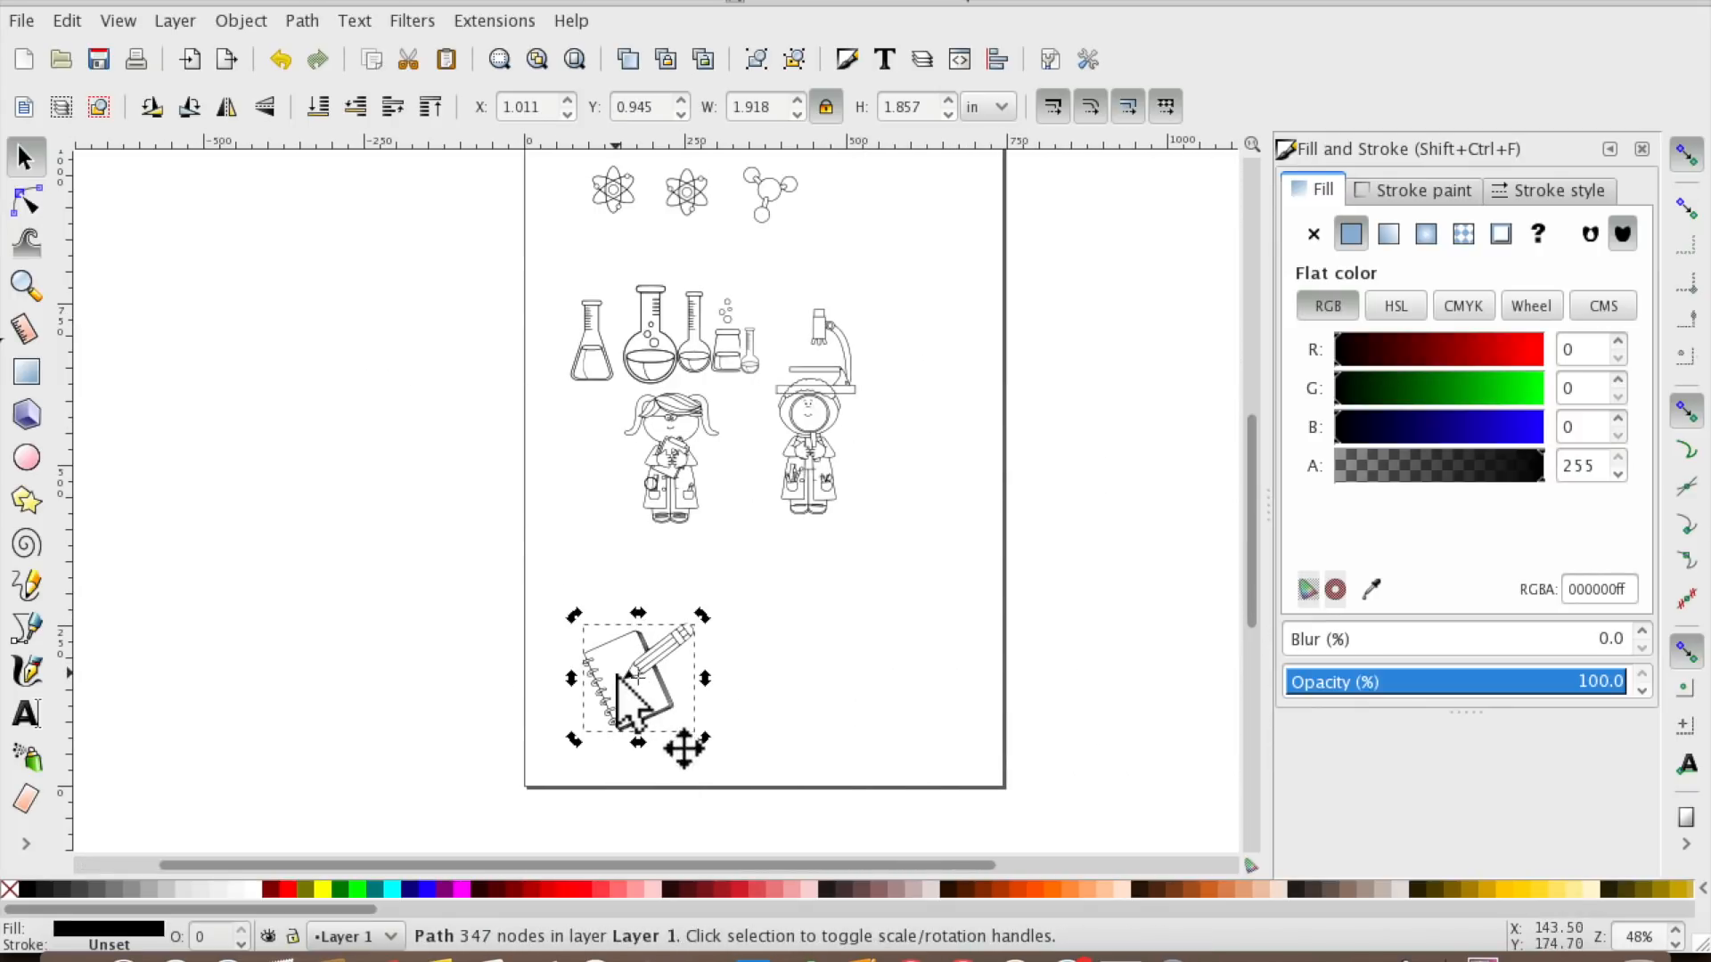
# Shrink the notebook with pencil to about 0.90 × 0.87 in, keeping it below the girl scientist.
pyautogui.click(831, 731)
pyautogui.click(608, 661)
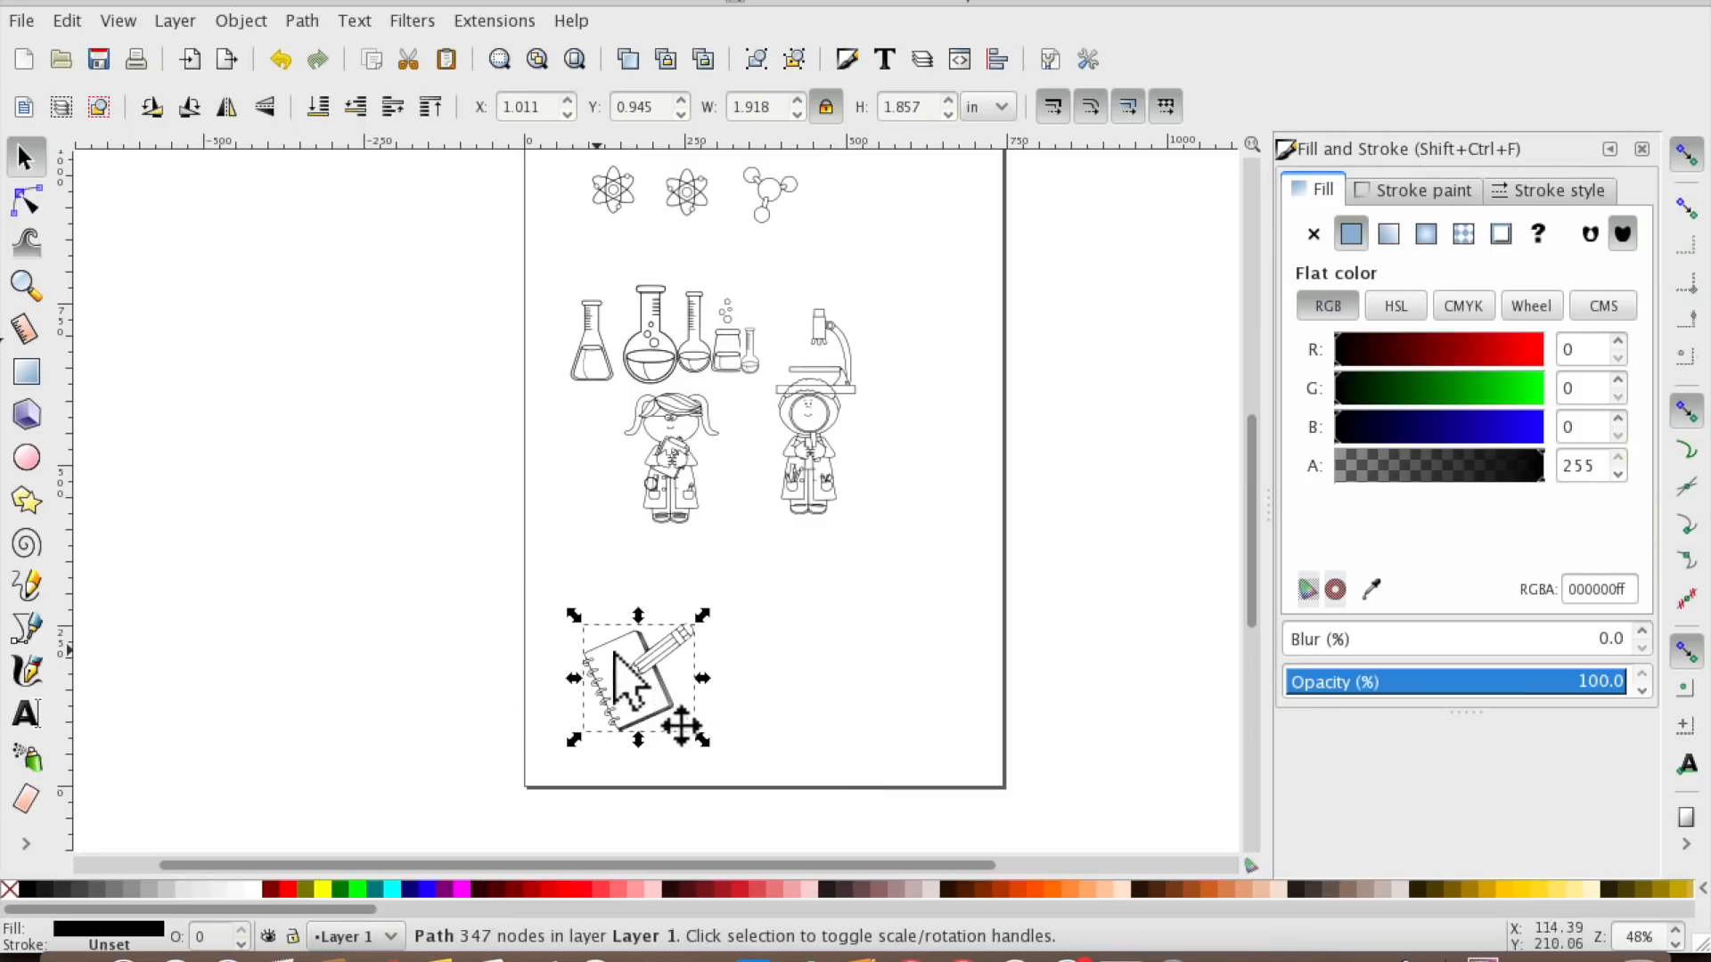
pyautogui.moveTo(573, 614)
pyautogui.mouseDown()
pyautogui.moveTo(614, 642)
pyautogui.moveTo(638, 690)
pyautogui.moveTo(637, 654)
pyautogui.mouseUp()
pyautogui.moveTo(668, 718); pyautogui.dragTo(627, 668)
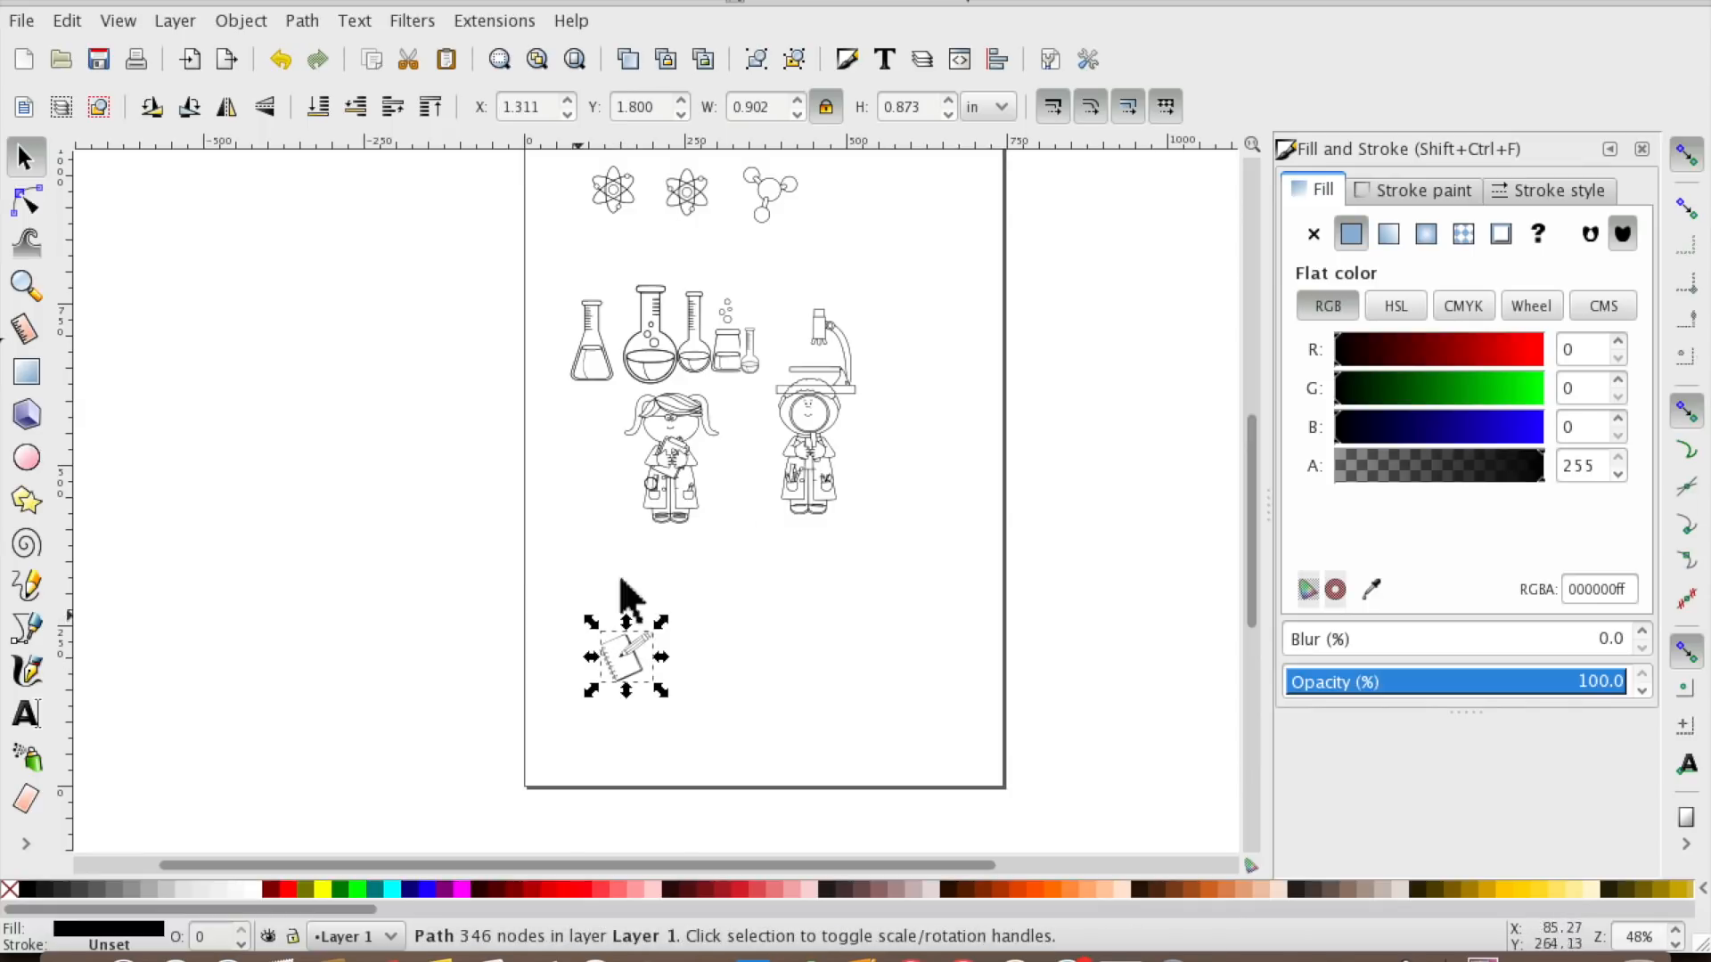
# Move the microscope off the boy scientist's head and place it in the top row beside the molecule.
pyautogui.scroll(5, 802, 516)
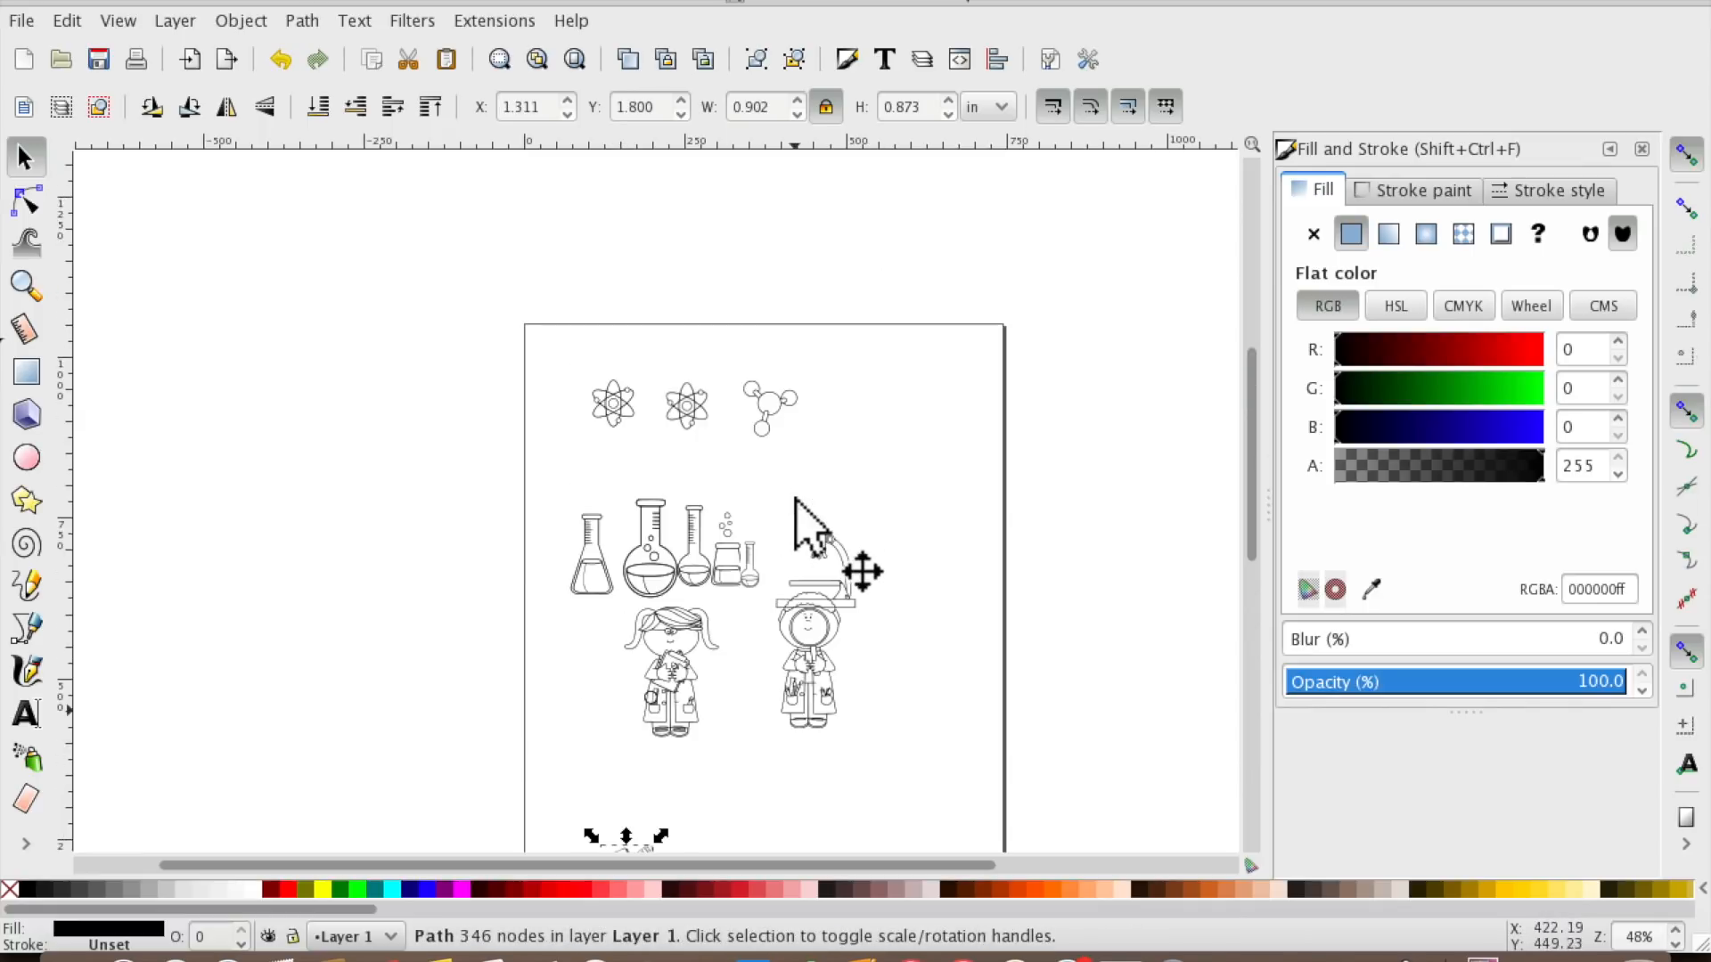
pyautogui.click(851, 590)
pyautogui.moveTo(832, 573); pyautogui.dragTo(896, 379)
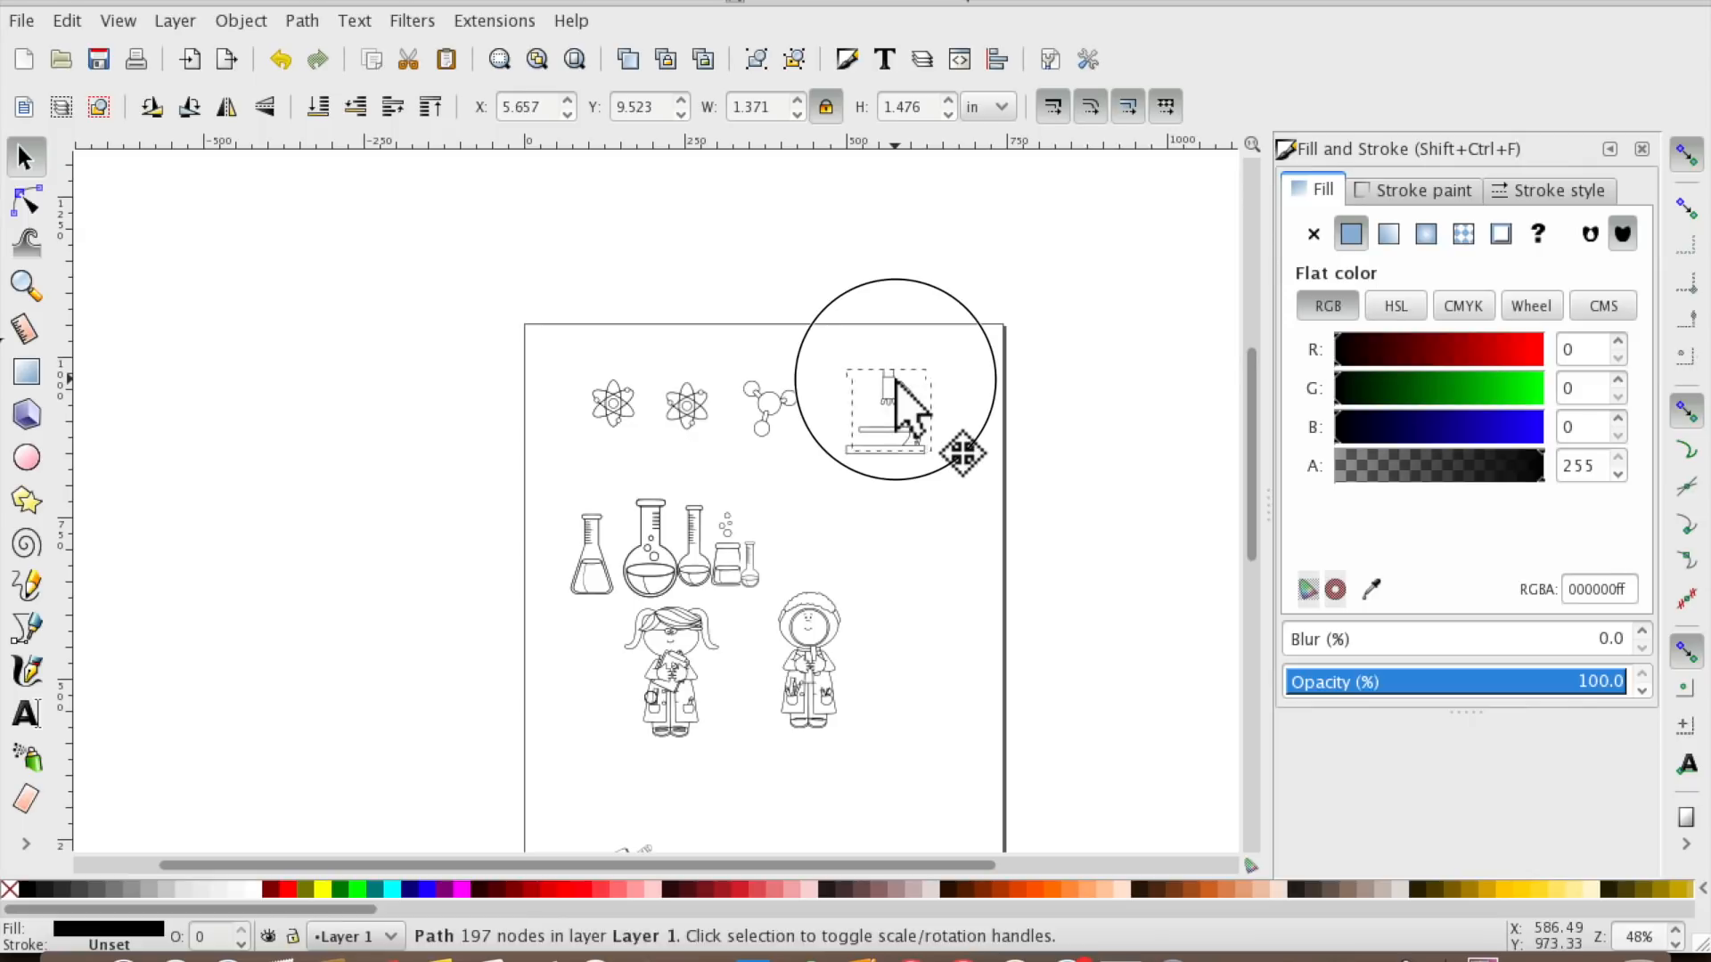
# Spread out the boy scientist, the small round flask and the bubbling beaker below the molecule and microscope.
pyautogui.moveTo(815, 624); pyautogui.dragTo(929, 520)
pyautogui.moveTo(754, 567)
pyautogui.mouseDown()
pyautogui.moveTo(824, 543)
pyautogui.moveTo(873, 594)
pyautogui.mouseUp()
pyautogui.moveTo(829, 541); pyautogui.dragTo(848, 527)
pyautogui.moveTo(731, 552); pyautogui.dragTo(770, 507)
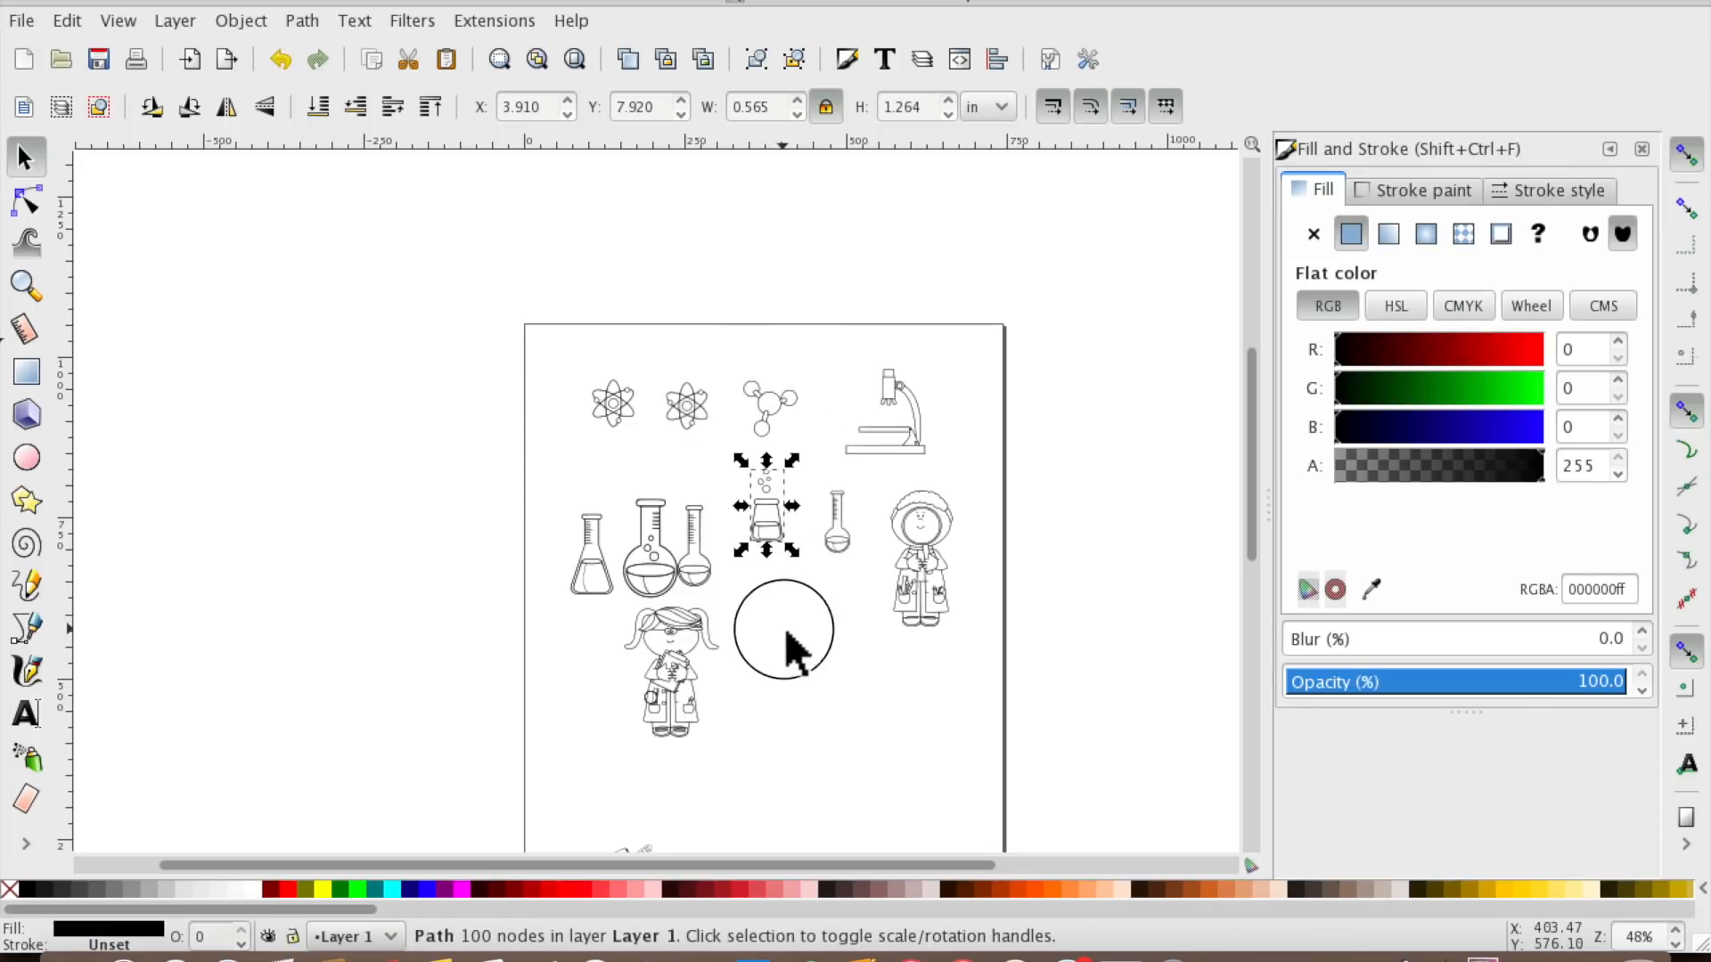
# Space the conical flask and large bubbling flask beneath the atoms, and move the girl scientist below them near the page's left edge.
pyautogui.click(787, 635)
pyautogui.moveTo(591, 533); pyautogui.dragTo(584, 489)
pyautogui.moveTo(695, 547)
pyautogui.mouseDown()
pyautogui.moveTo(821, 623)
pyautogui.moveTo(848, 621)
pyautogui.moveTo(686, 514)
pyautogui.mouseUp()
pyautogui.moveTo(685, 638); pyautogui.dragTo(606, 609)
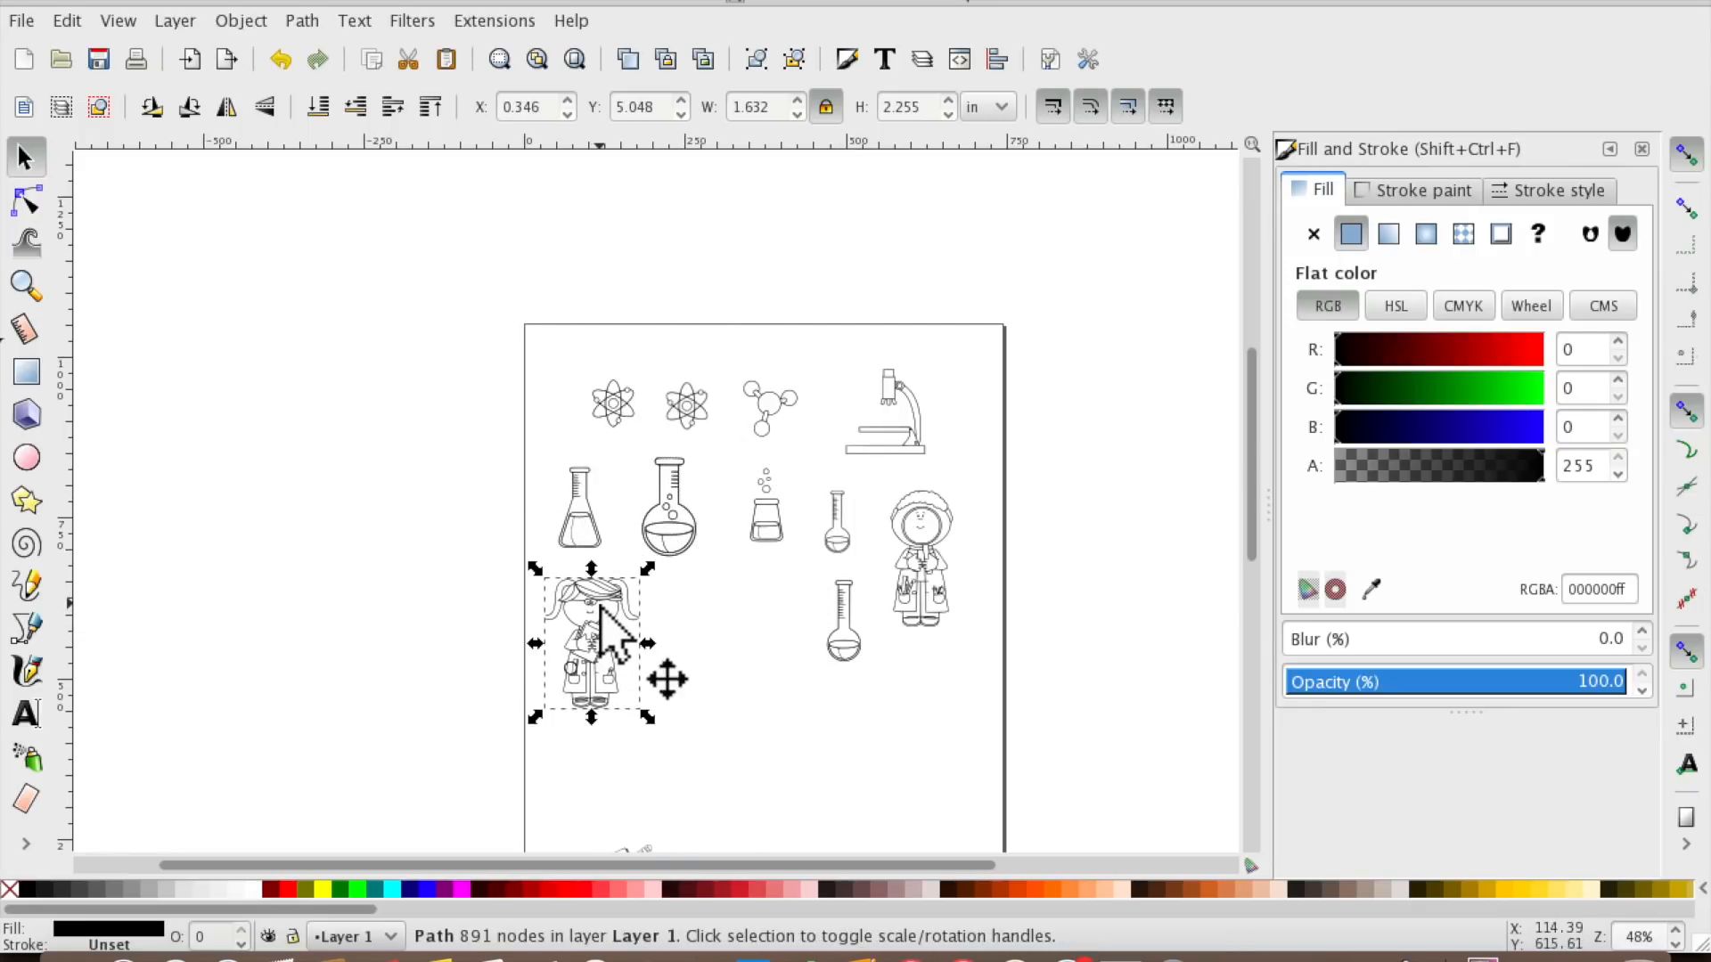
# Place the boy scientist beside the girl and move the tall round flask to the right end of the flask row.
pyautogui.moveTo(924, 567); pyautogui.dragTo(709, 649)
pyautogui.click(840, 637)
pyautogui.moveTo(840, 638); pyautogui.dragTo(932, 539)
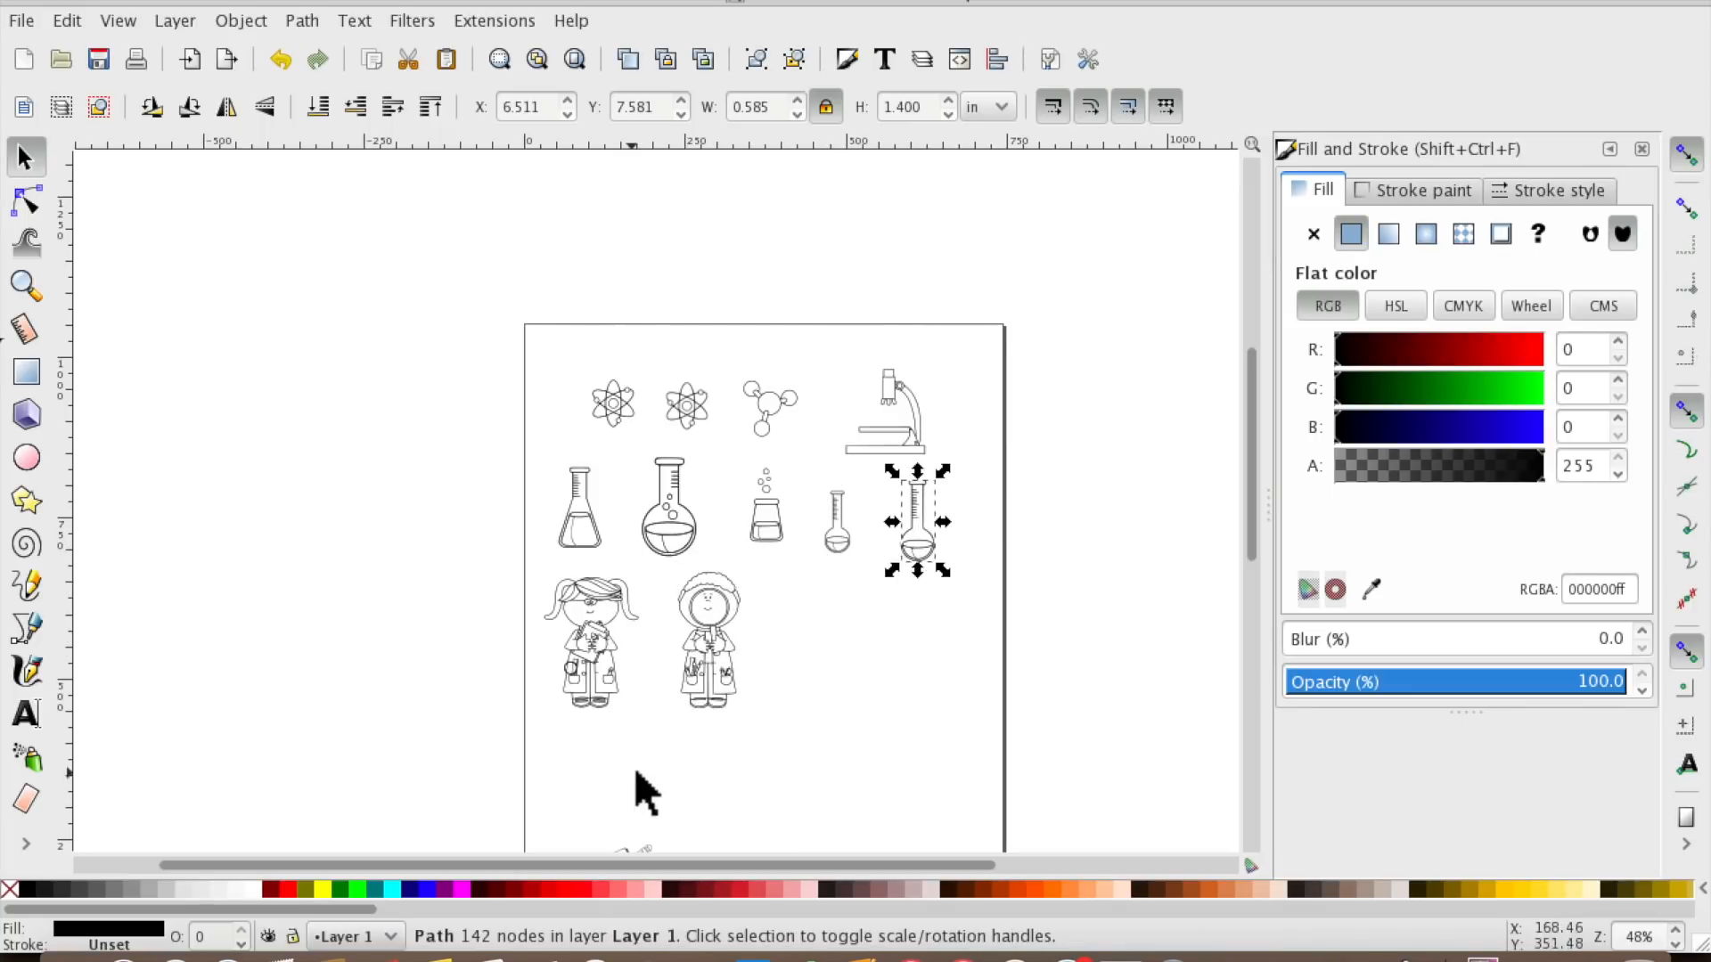
# Move the notebook with pencil up from the bottom of the page to sit beside the boy scientist.
pyautogui.scroll(-3, 642, 788)
pyautogui.scroll(-3, 640, 761)
pyautogui.moveTo(619, 670); pyautogui.dragTo(817, 406)
pyautogui.rightClick(796, 578)
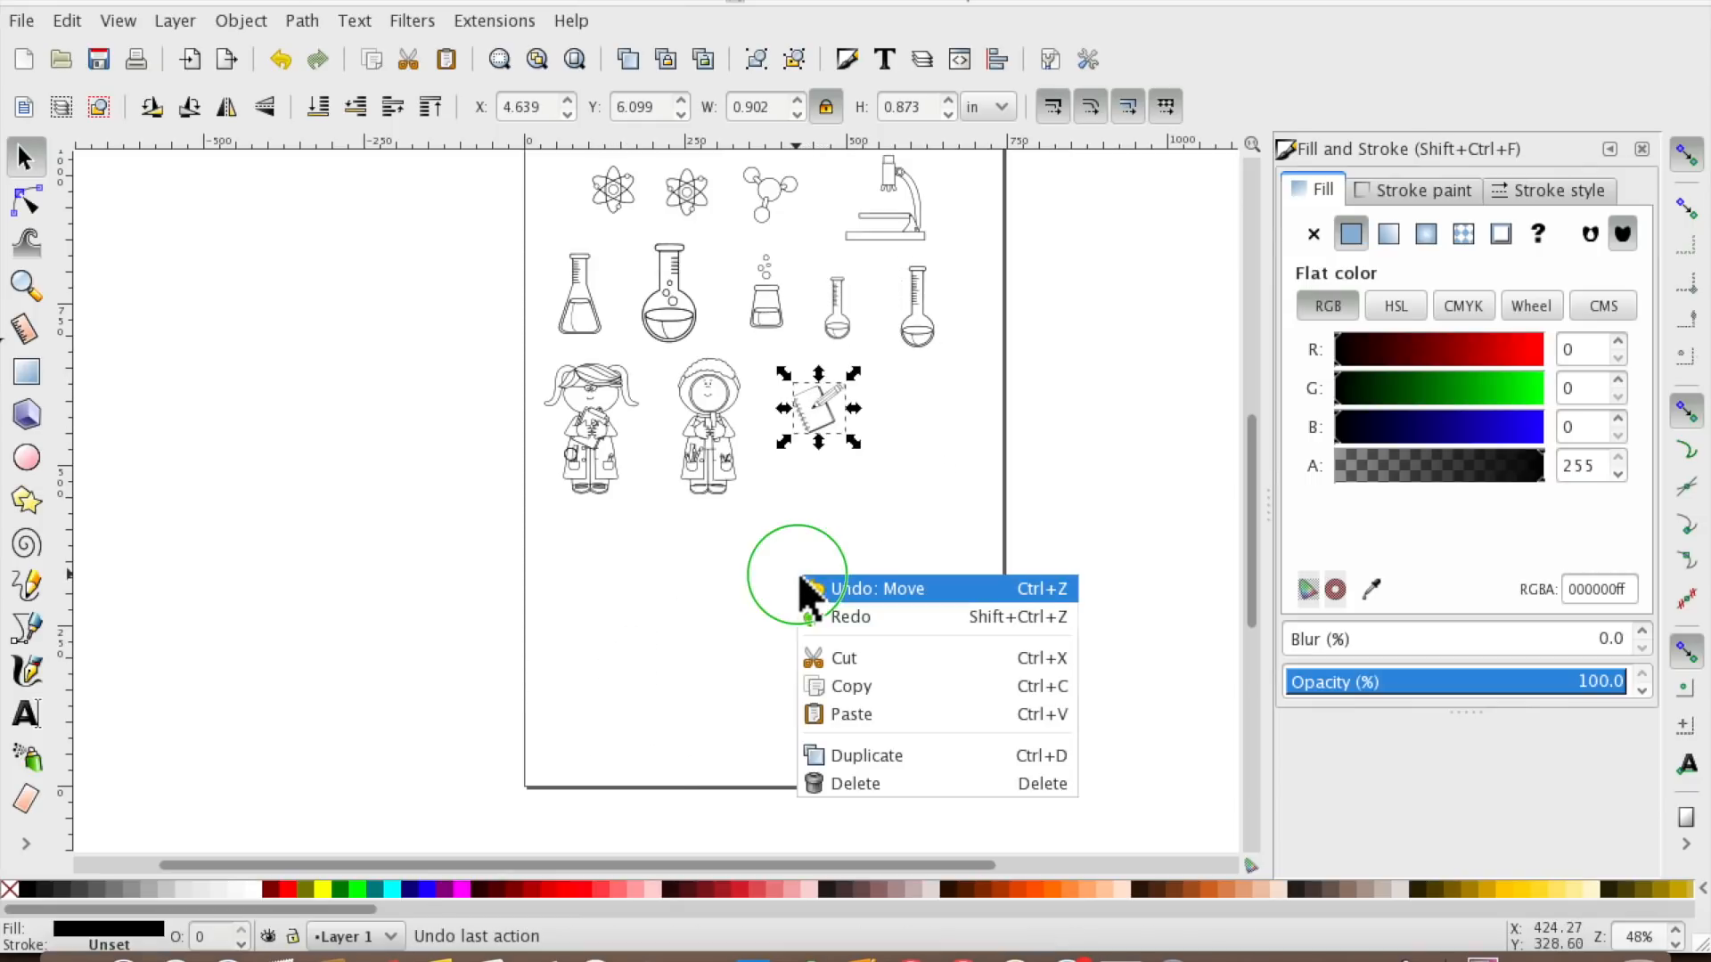
pyautogui.click(690, 617)
pyautogui.scroll(4, 676, 600)
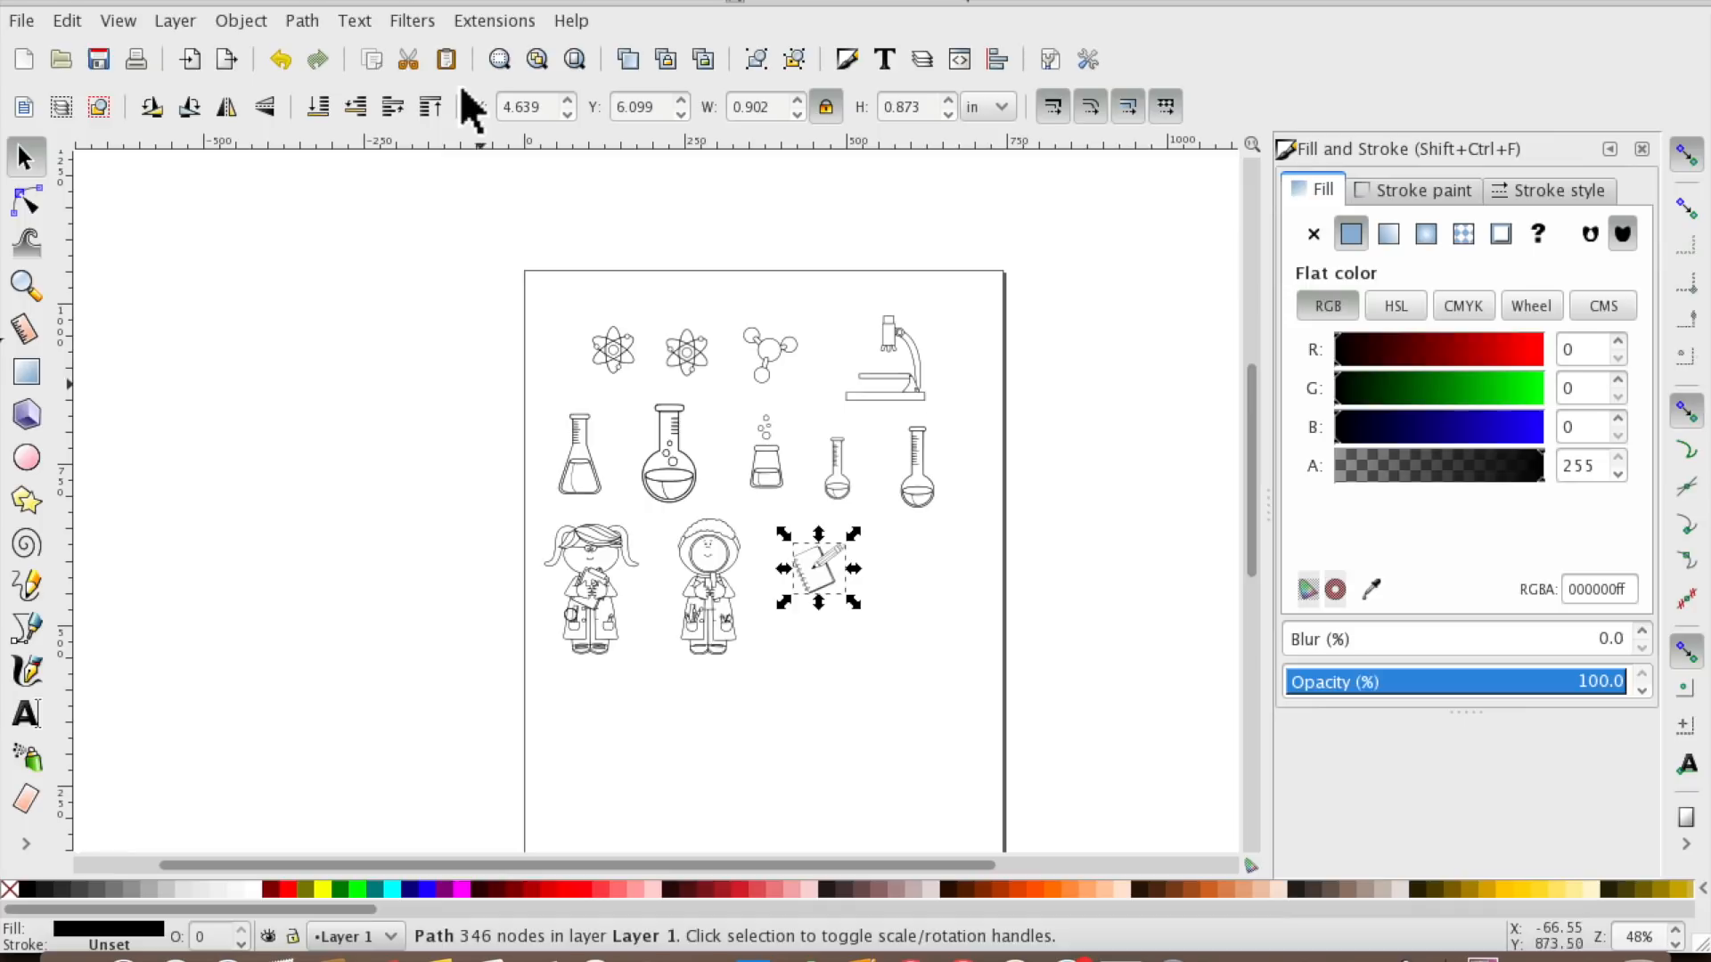
# Print all pages of the arranged artwork on the HP_LaserJet_Professional_P_1102w printer.
pyautogui.click(504, 61)
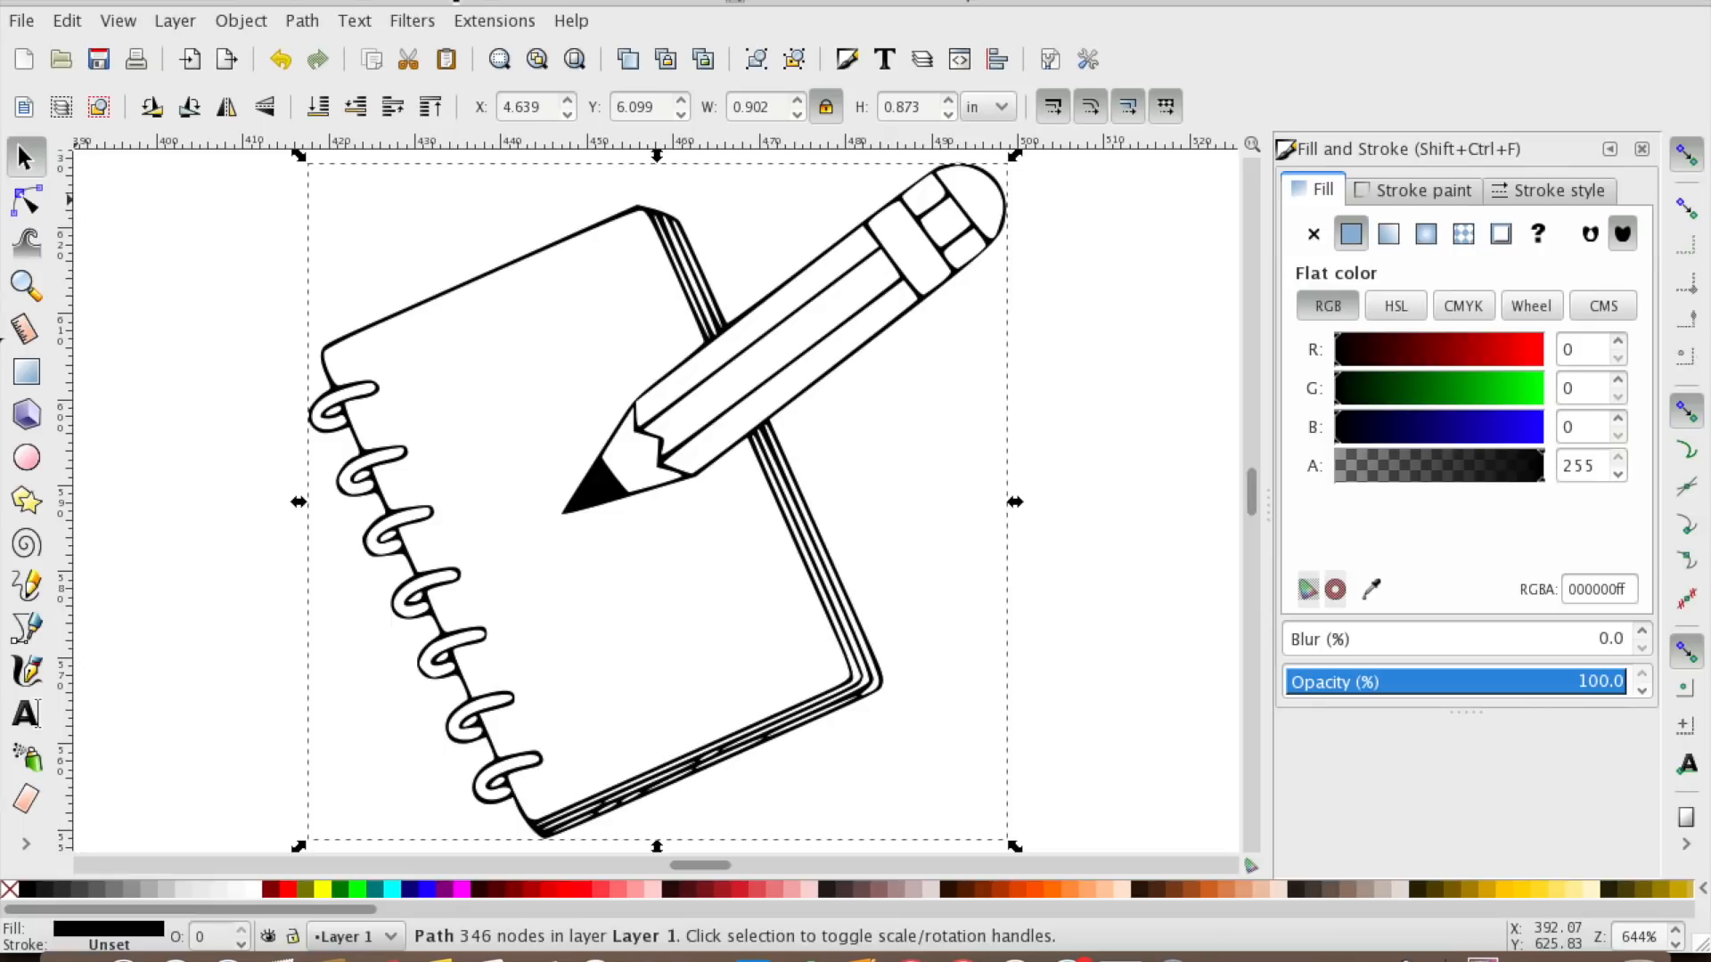
pyautogui.click(539, 59)
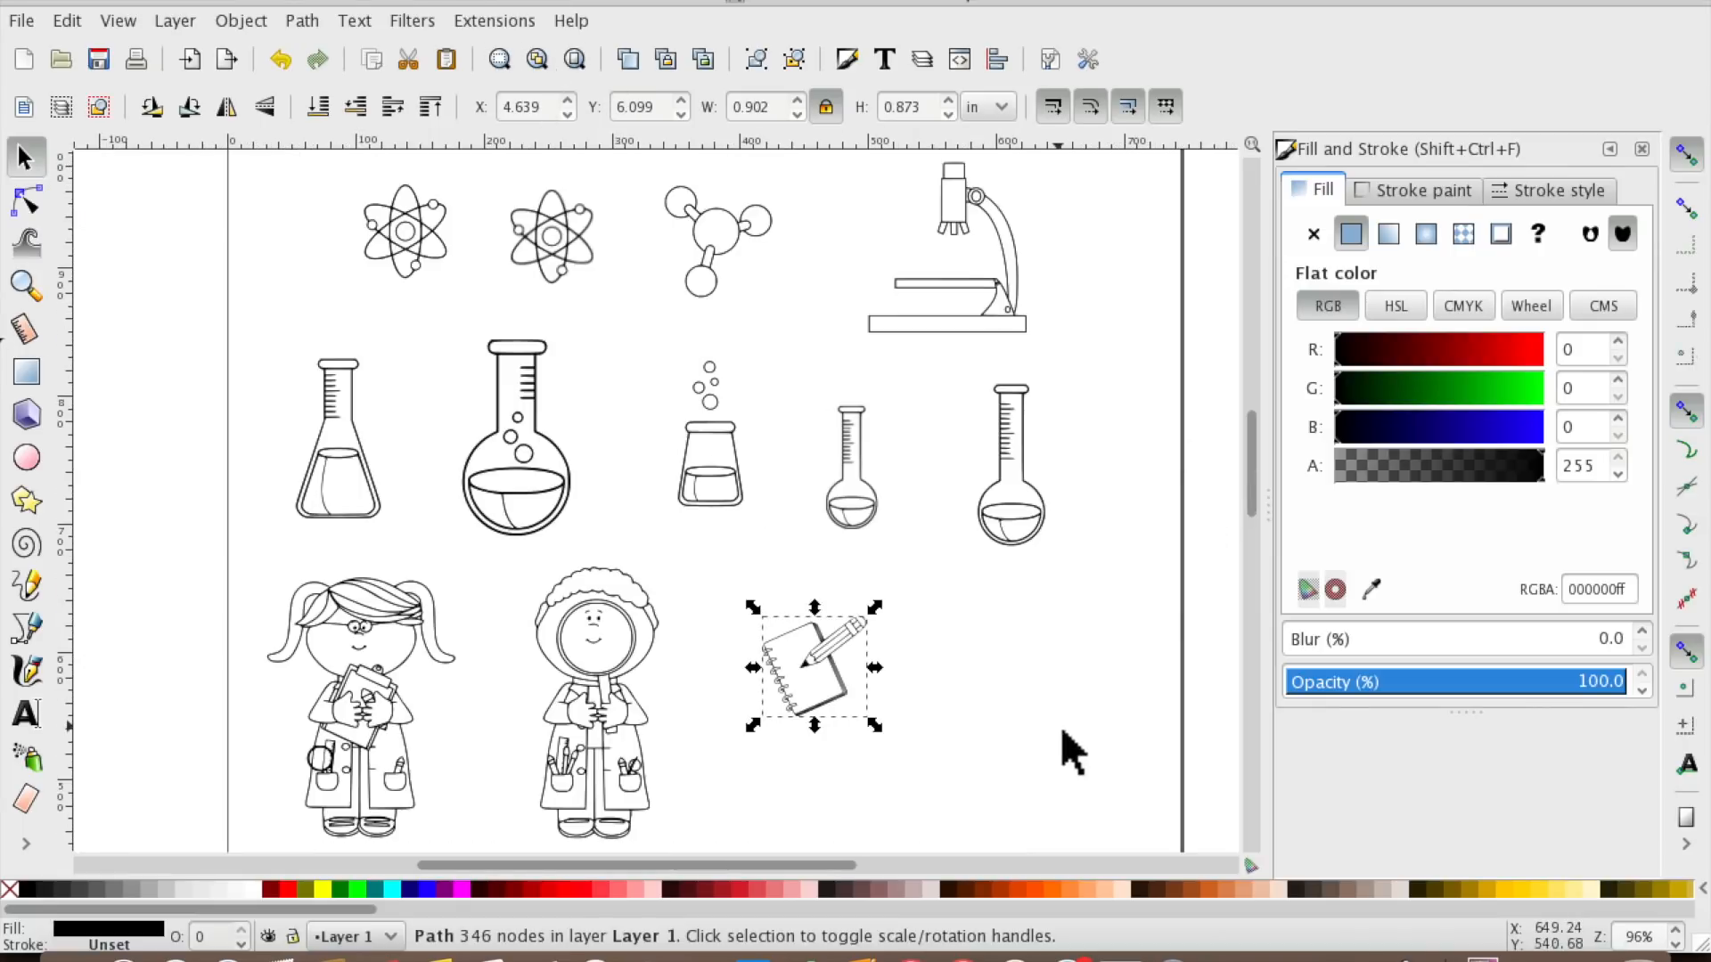
pyautogui.scroll(-4, 1072, 751)
pyautogui.scroll(4, 1072, 751)
pyautogui.click(23, 20)
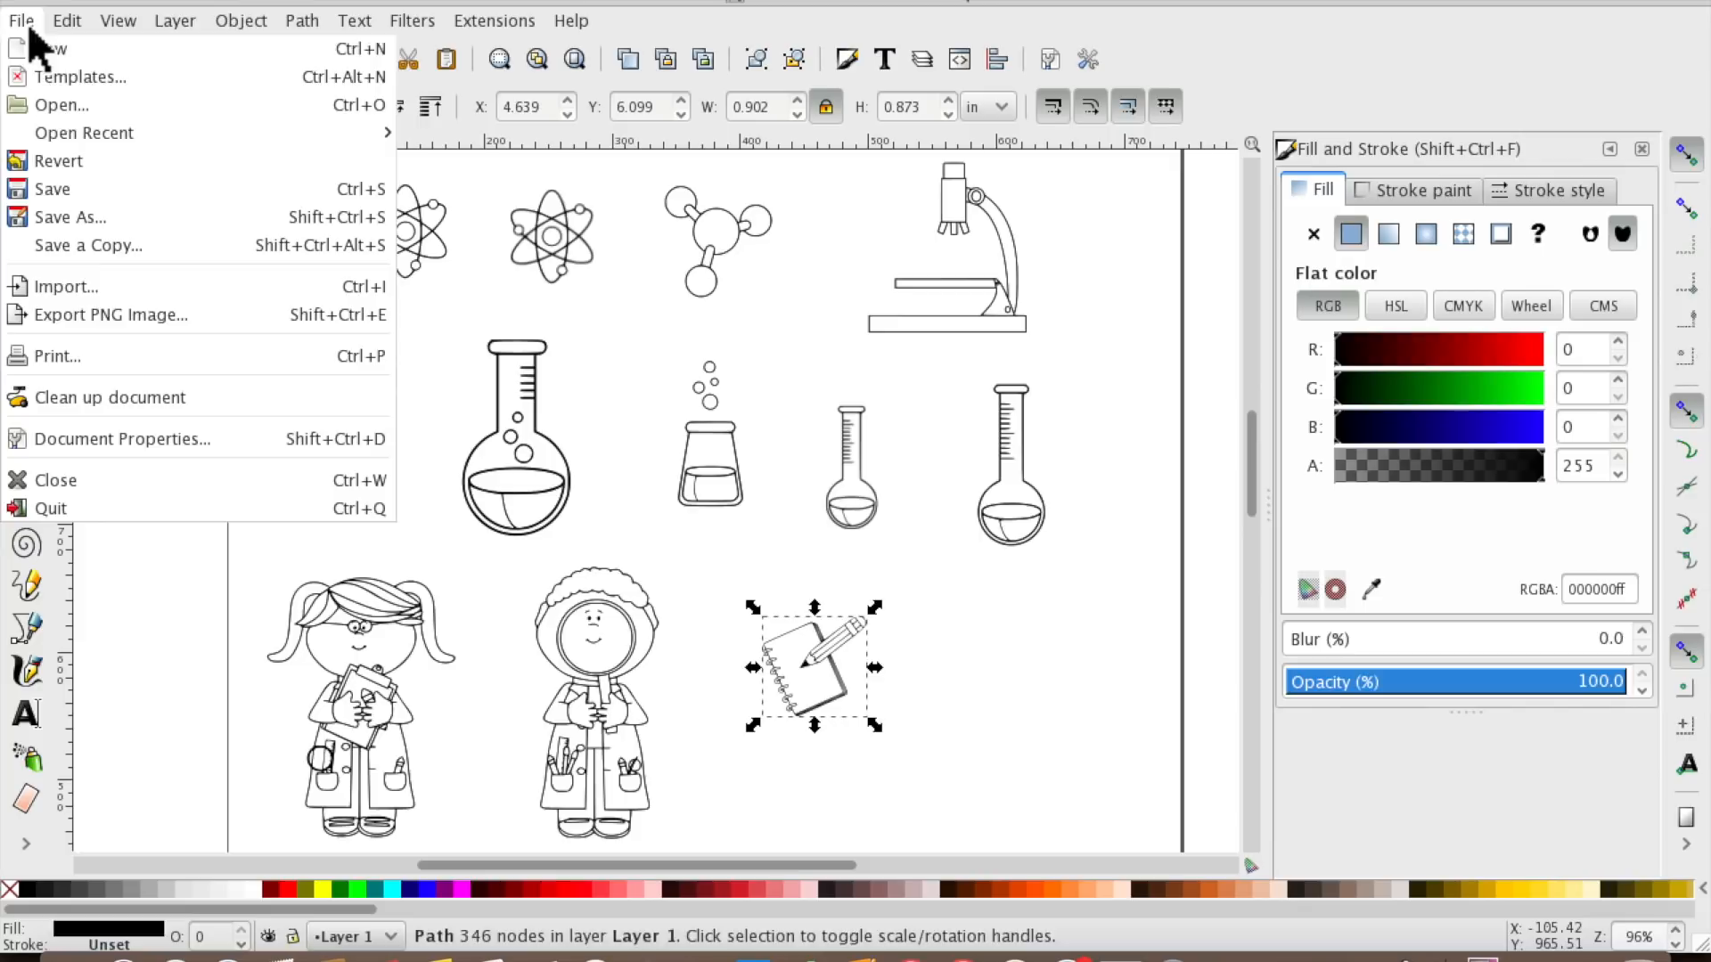
pyautogui.click(28, 22)
pyautogui.click(25, 22)
pyautogui.click(109, 357)
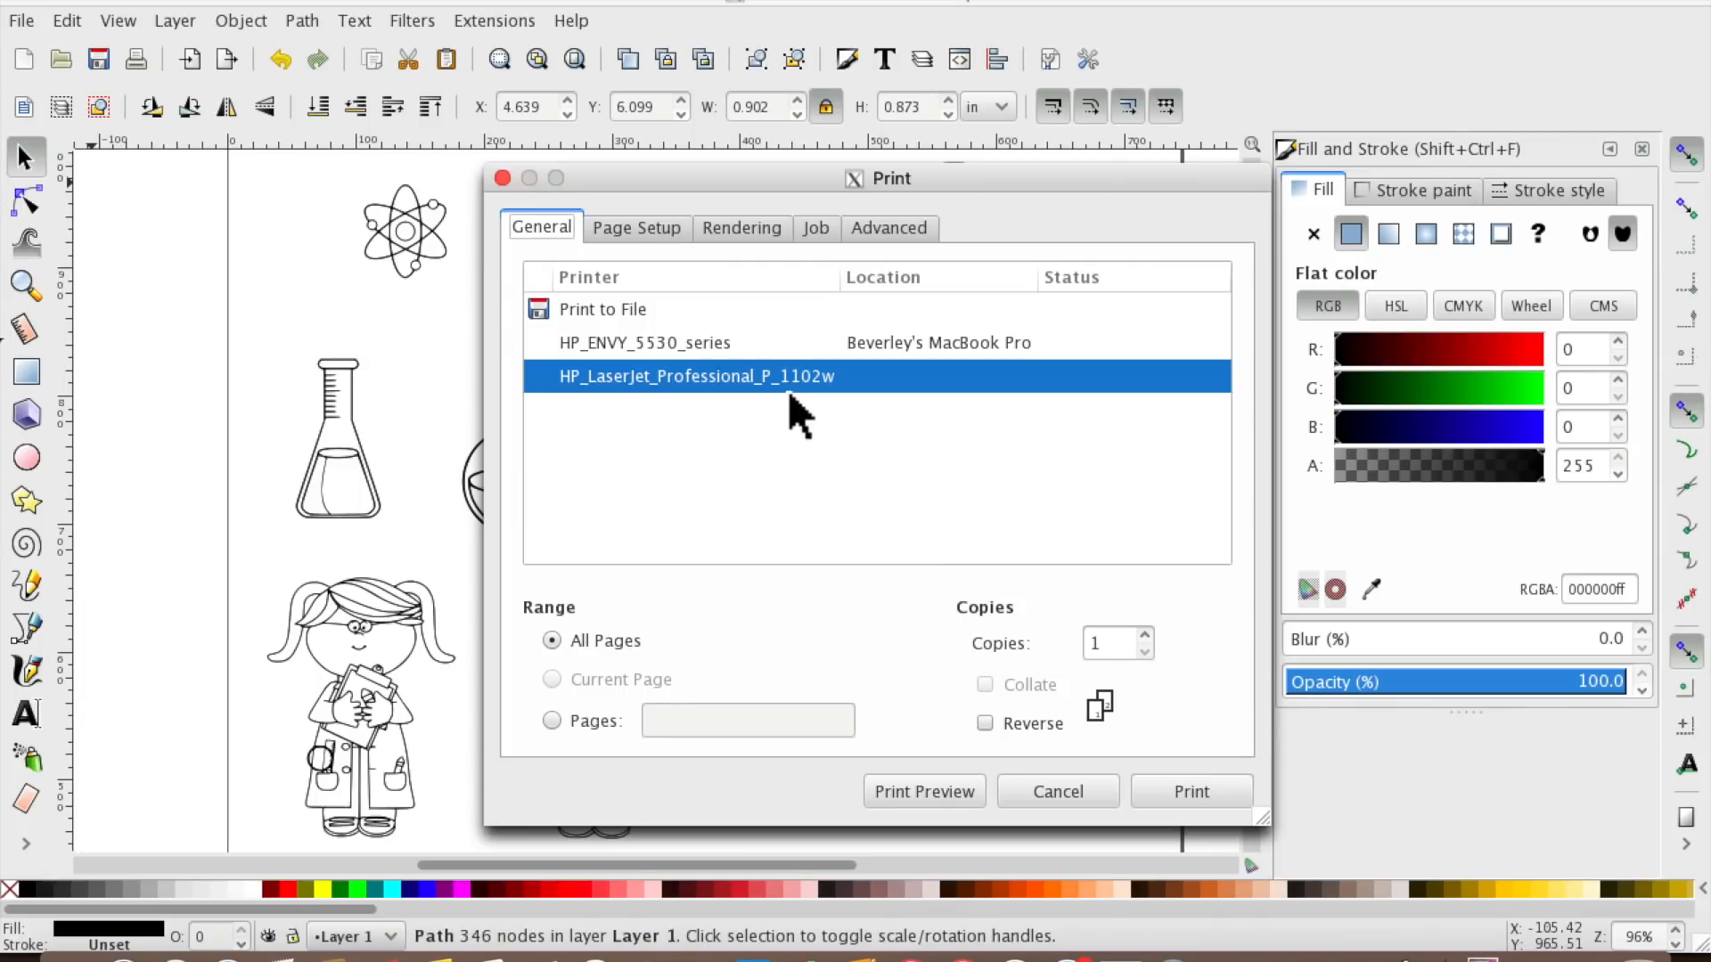
pyautogui.click(1207, 800)
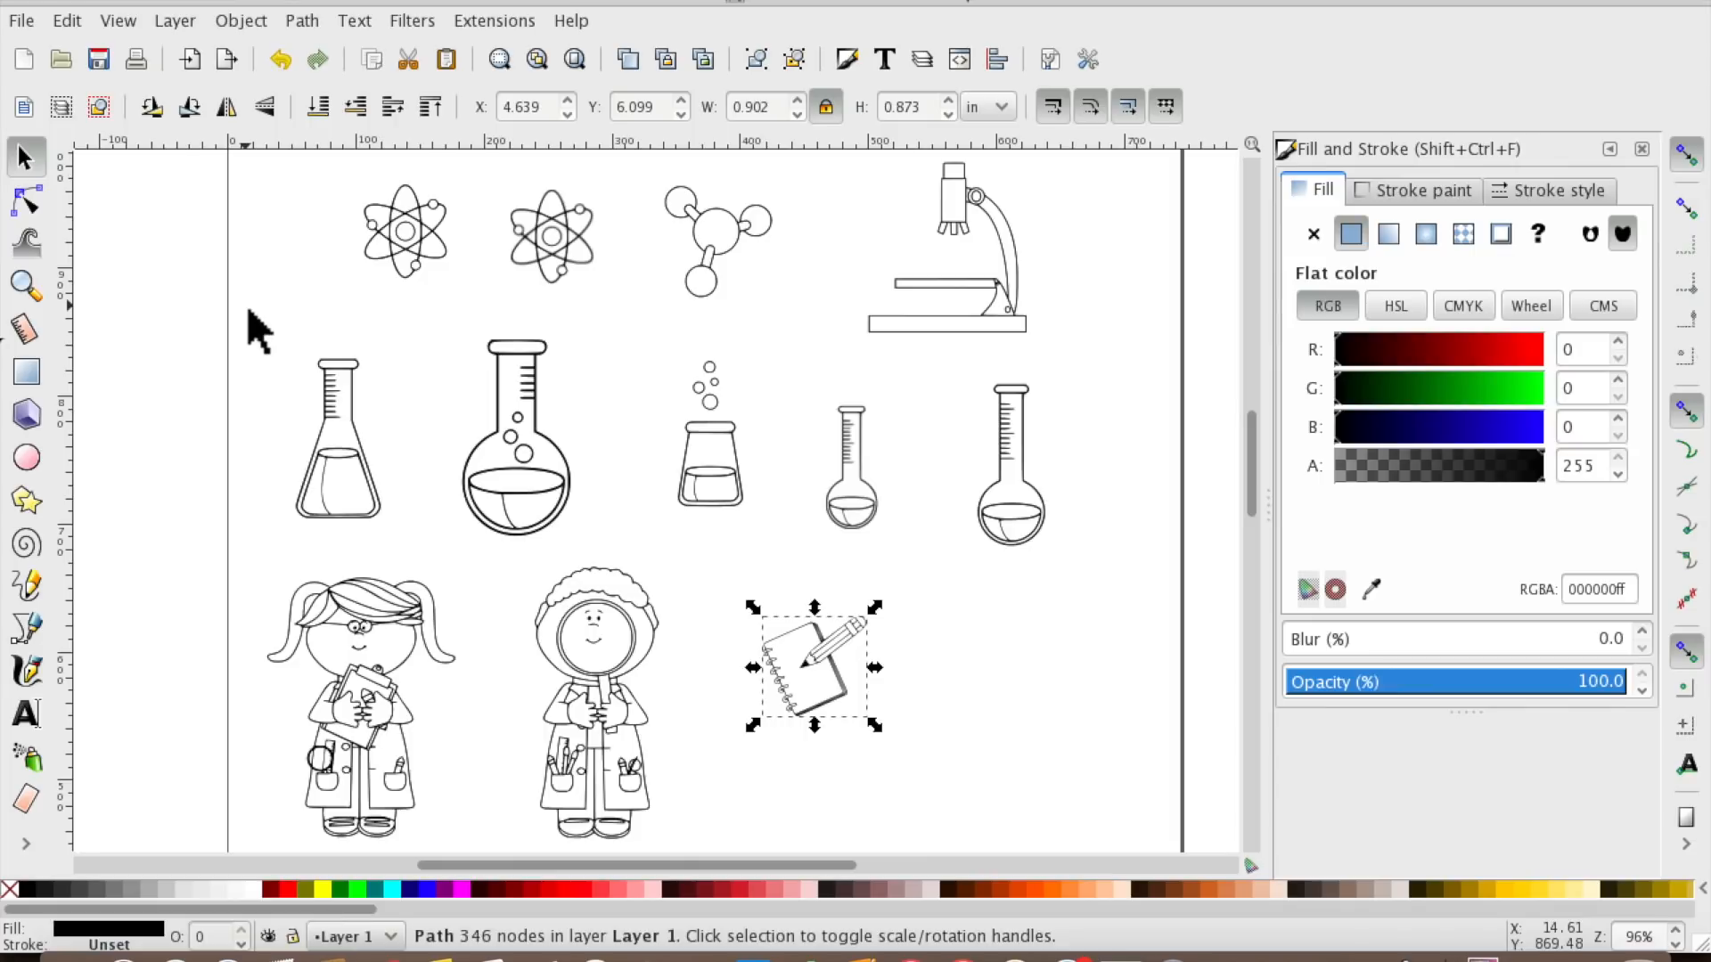
# Close the Fill and Stroke dialog.
pyautogui.click(303, 20)
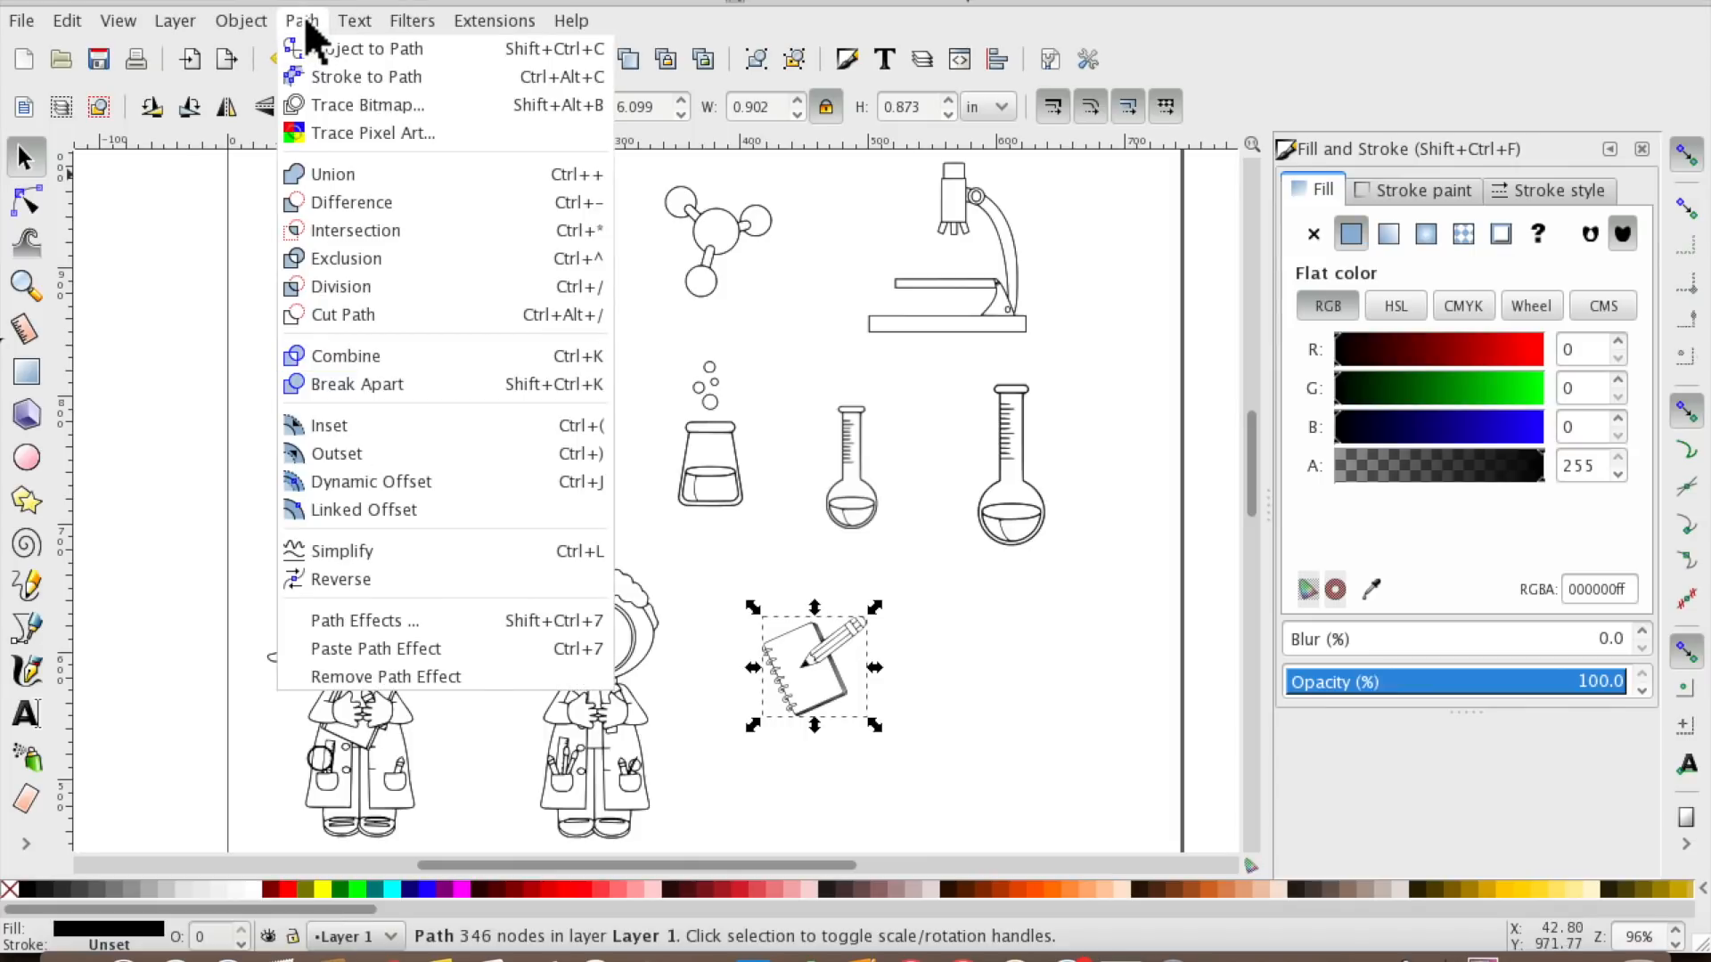
pyautogui.click(159, 246)
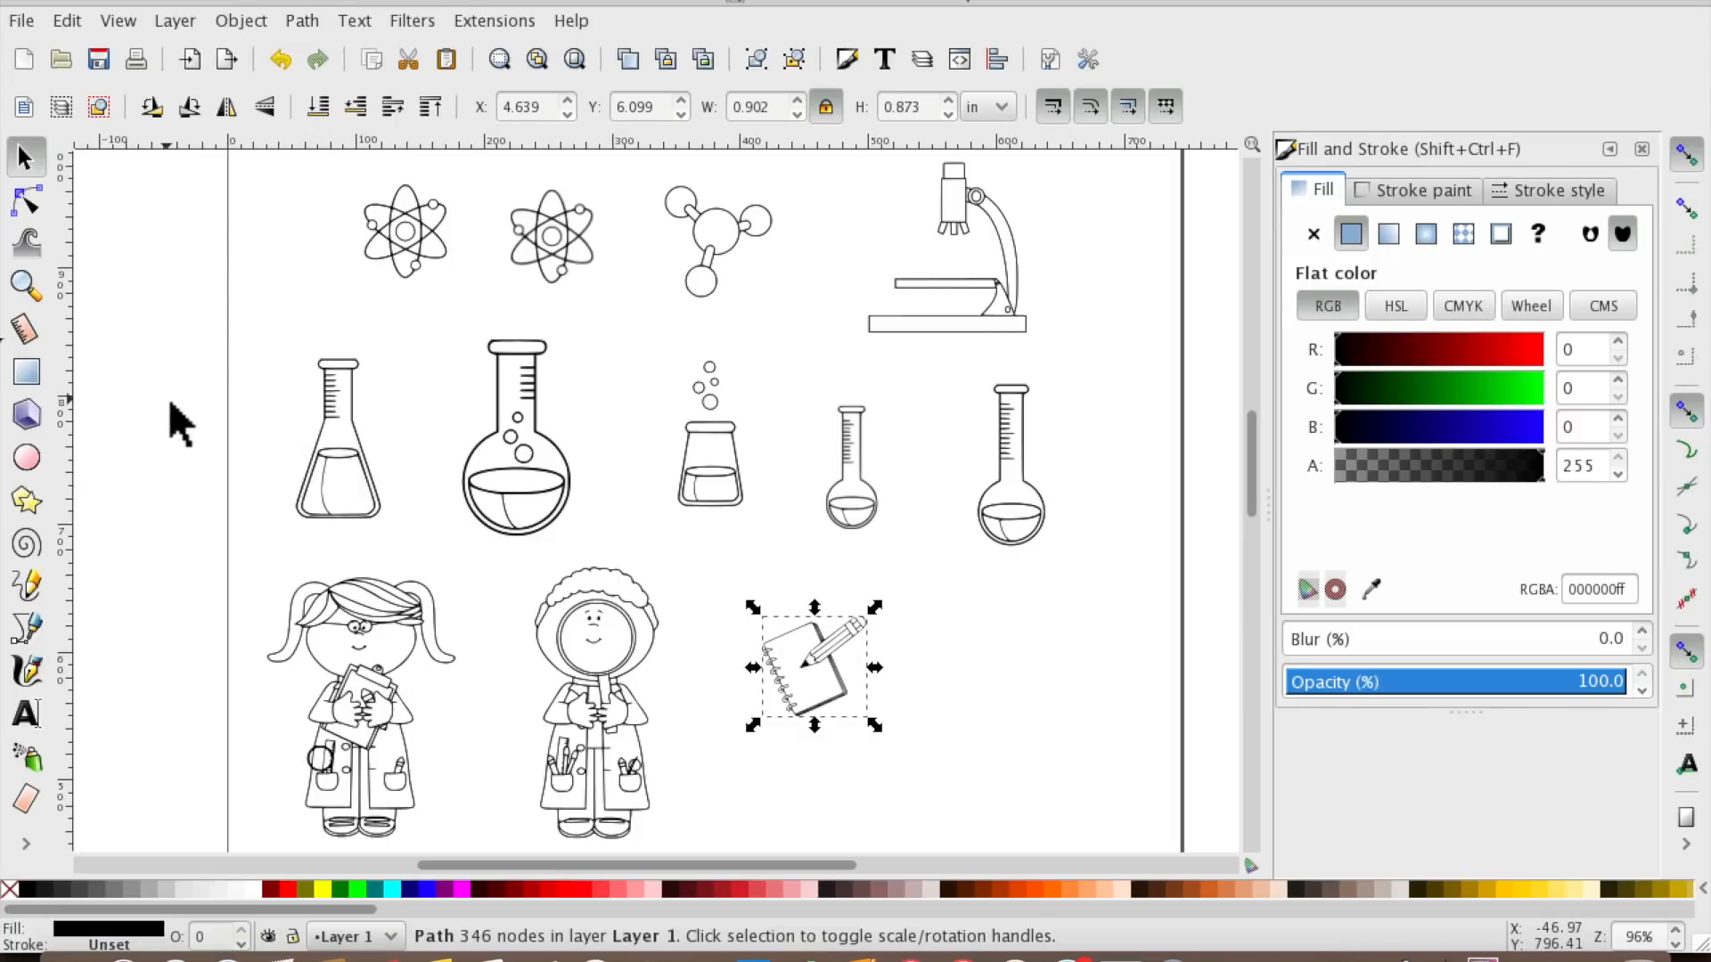
pyautogui.click(1642, 149)
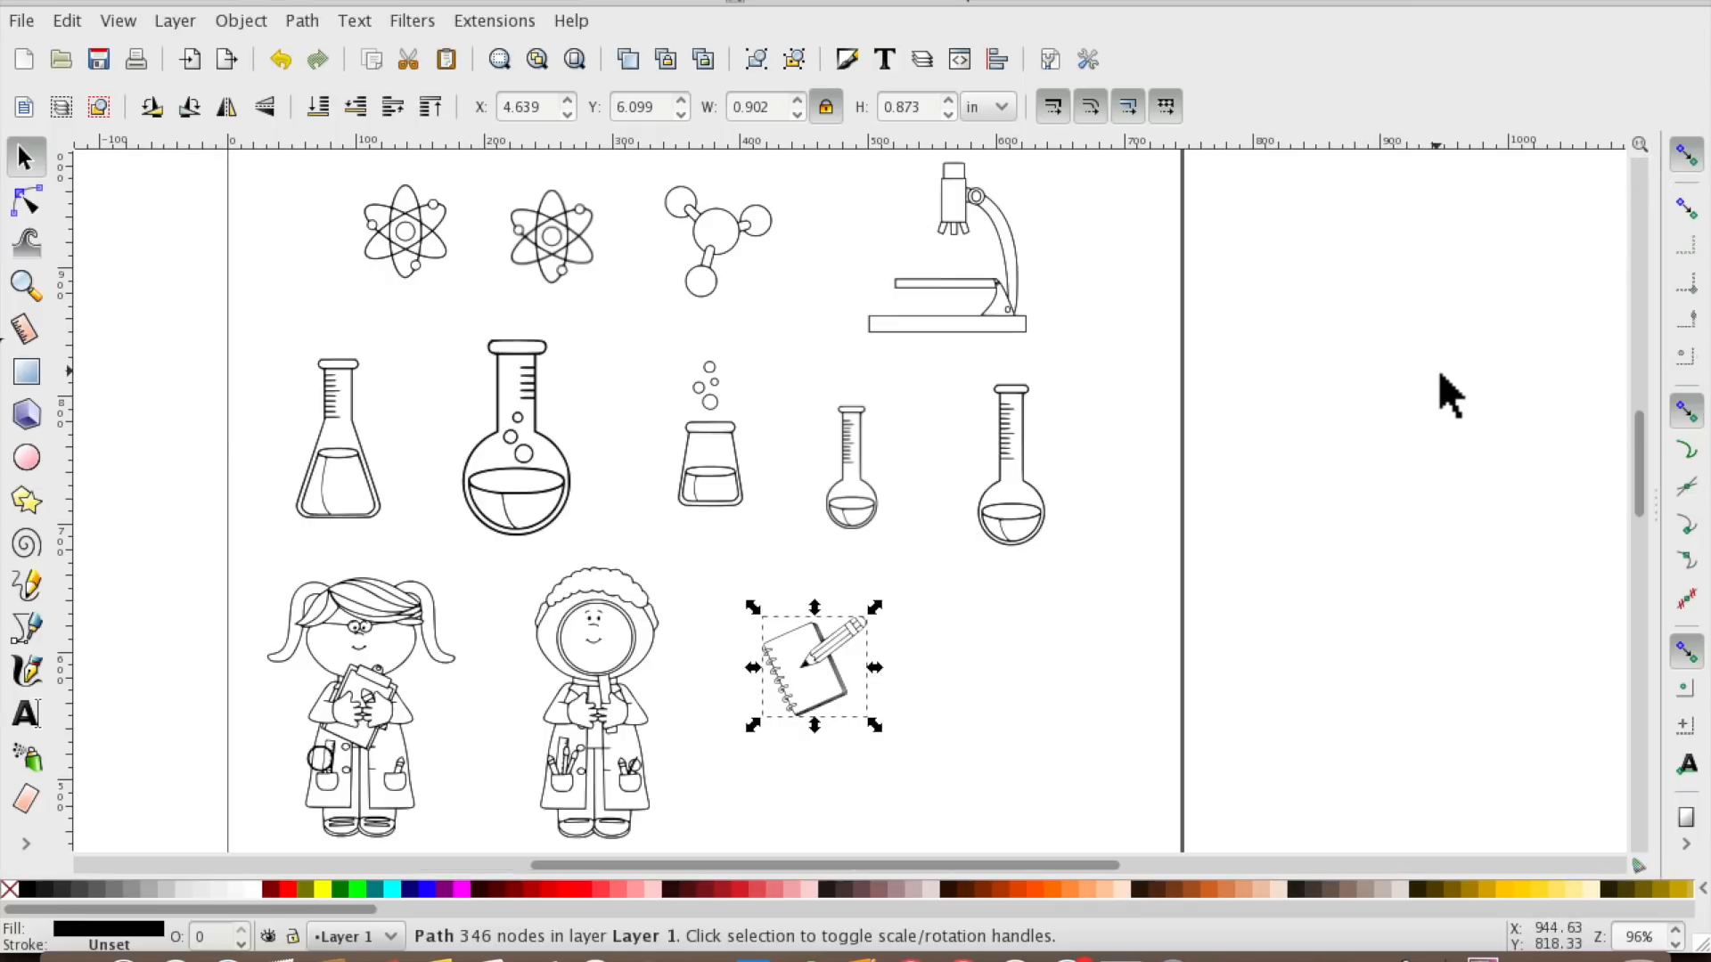